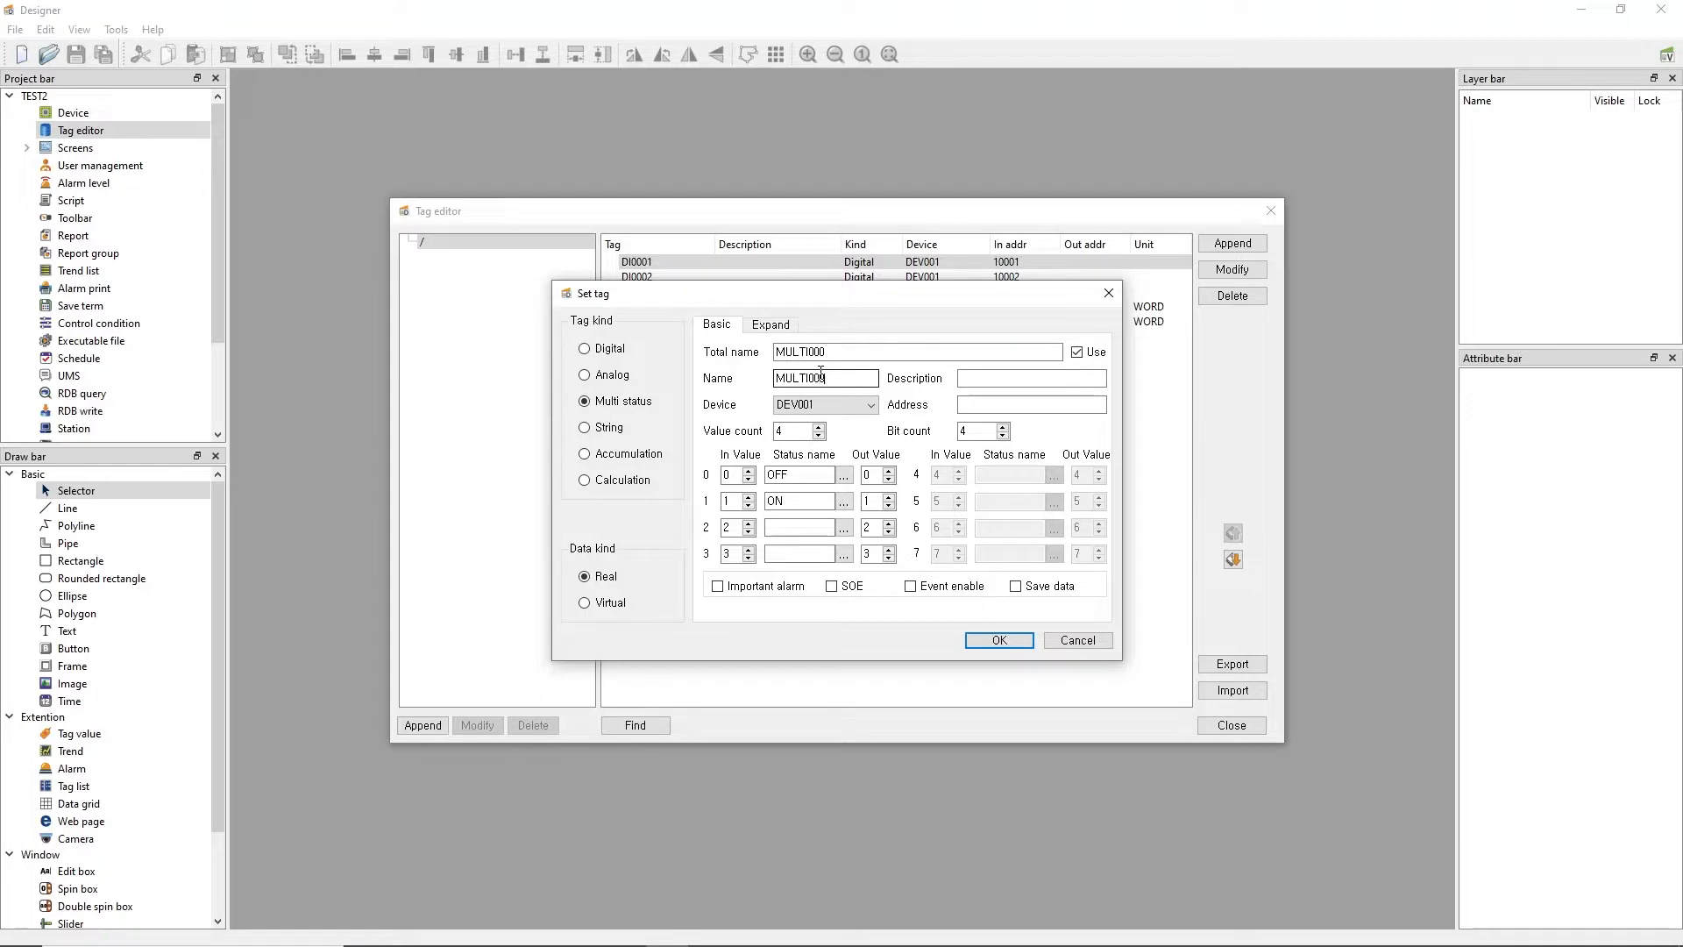
Name the multi status tag MULTI0001 and set its address to 40011.
{"action": "type", "text": "1"}
{"action": "left_click", "coordinate": [992, 403]}
{"action": "type", "text": "400"}
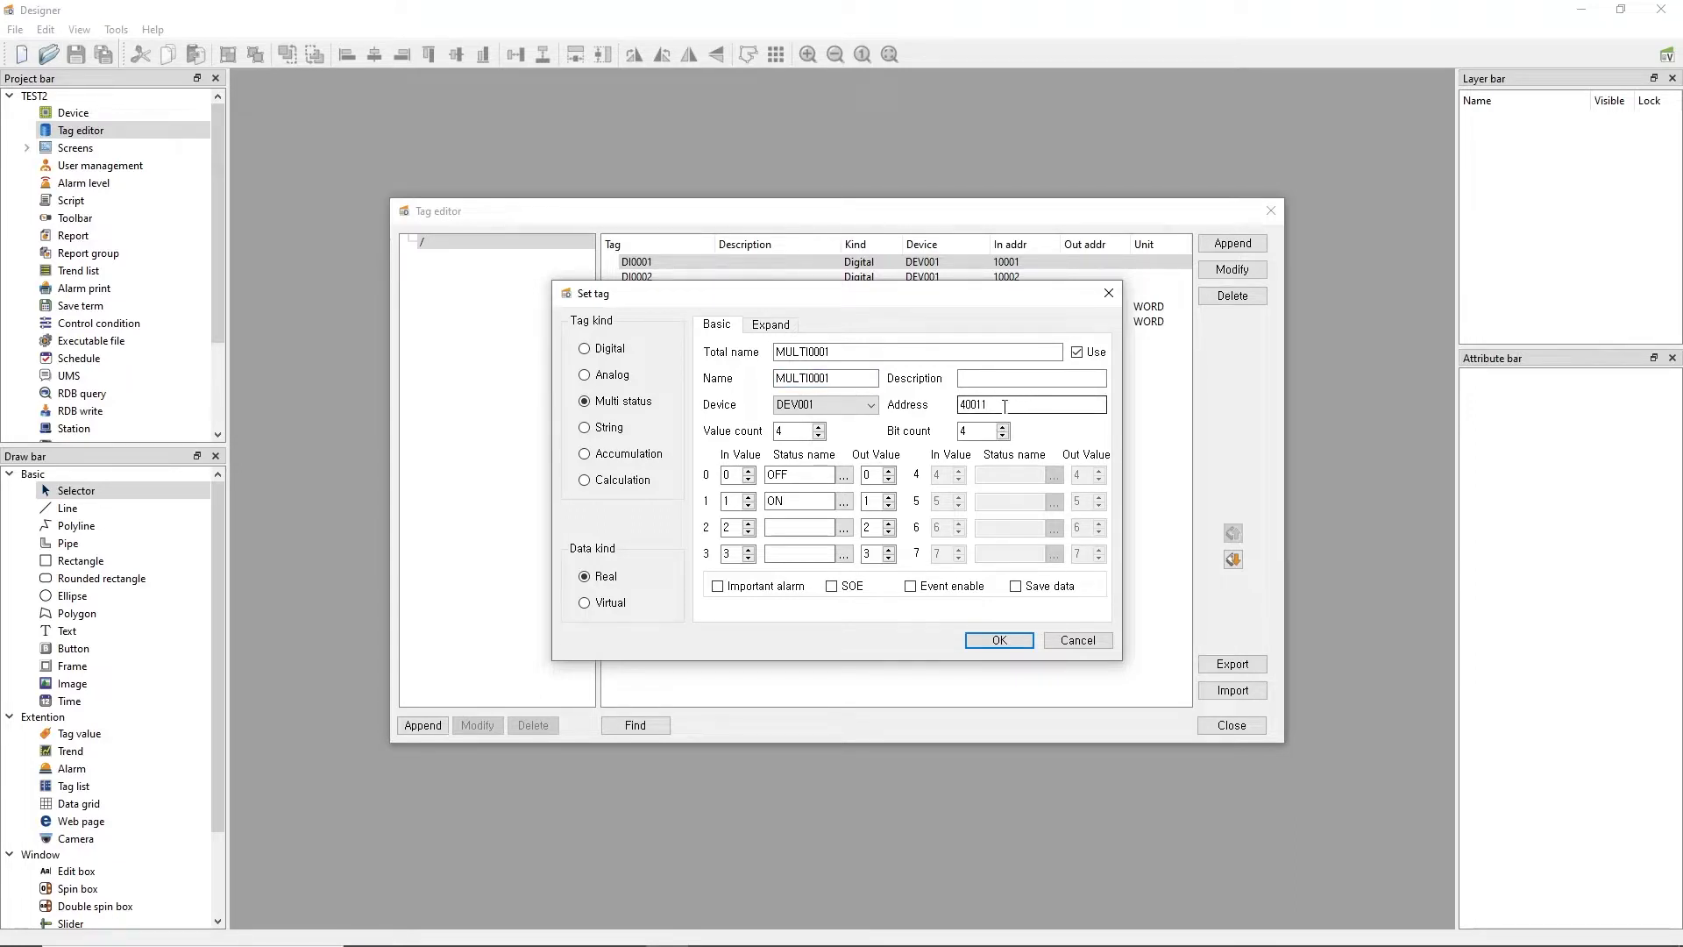
{"action": "left_click_drag", "start_coordinate": [986, 405], "coordinate": [907, 408]}
{"action": "left_click", "coordinate": [978, 407]}
Assign the status names OFF1 to value 2 and ON1 to value 3.
{"action": "left_click", "coordinate": [844, 528]}
{"action": "double_click", "coordinate": [824, 443]}
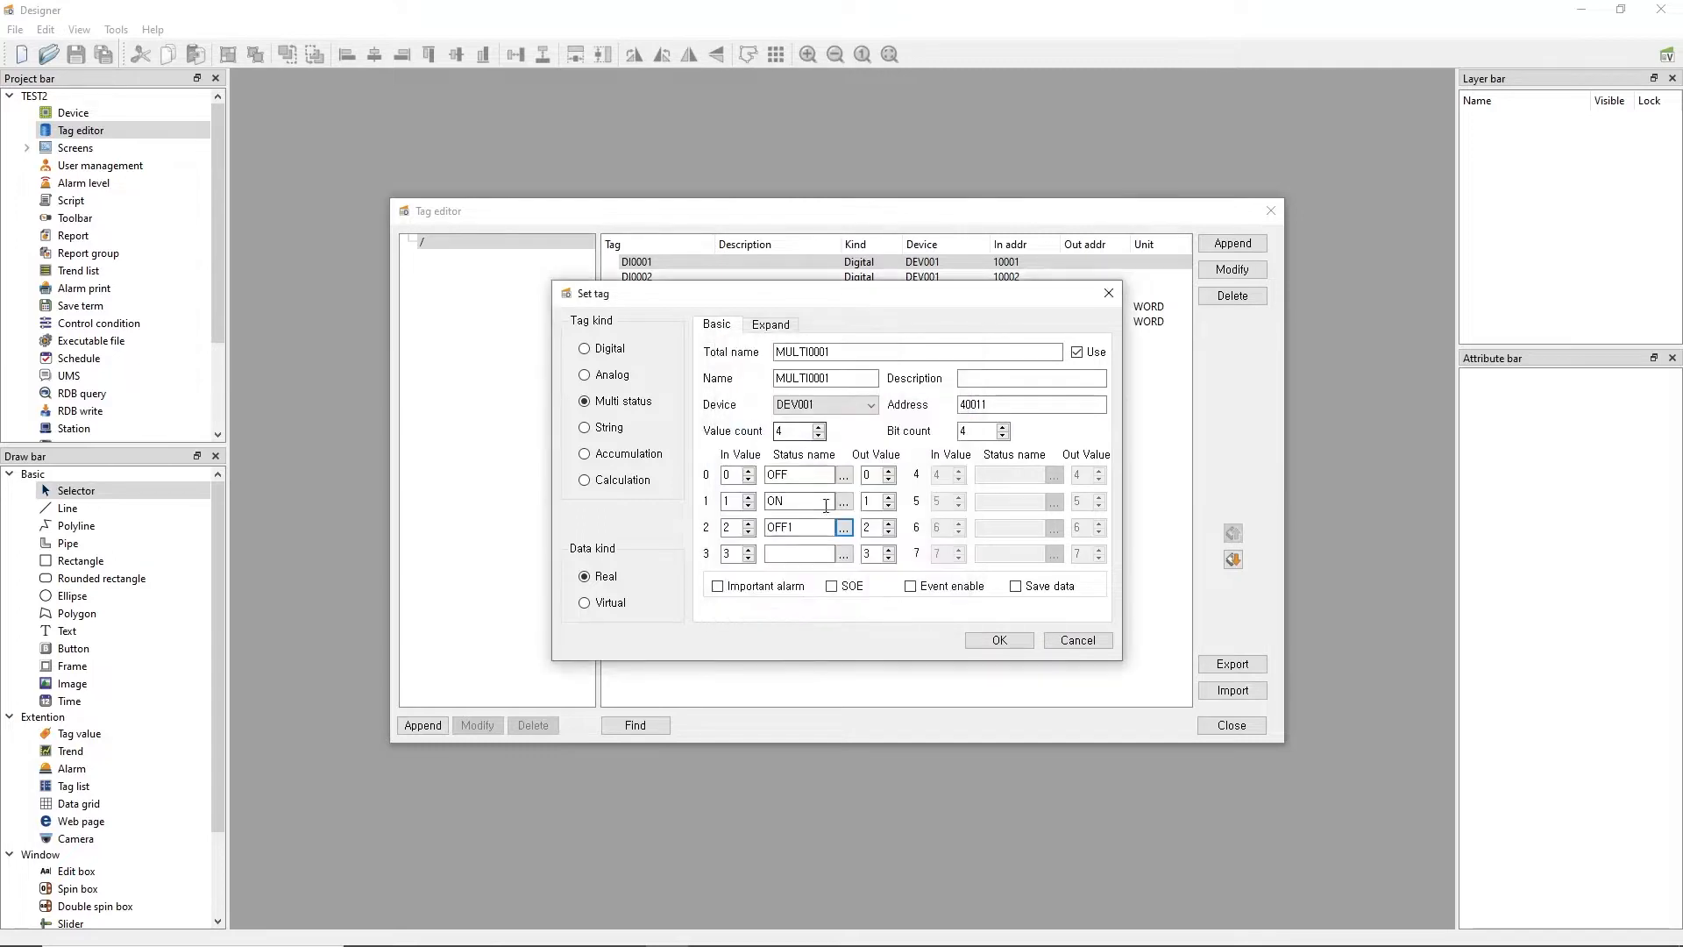
{"action": "left_click", "coordinate": [843, 553]}
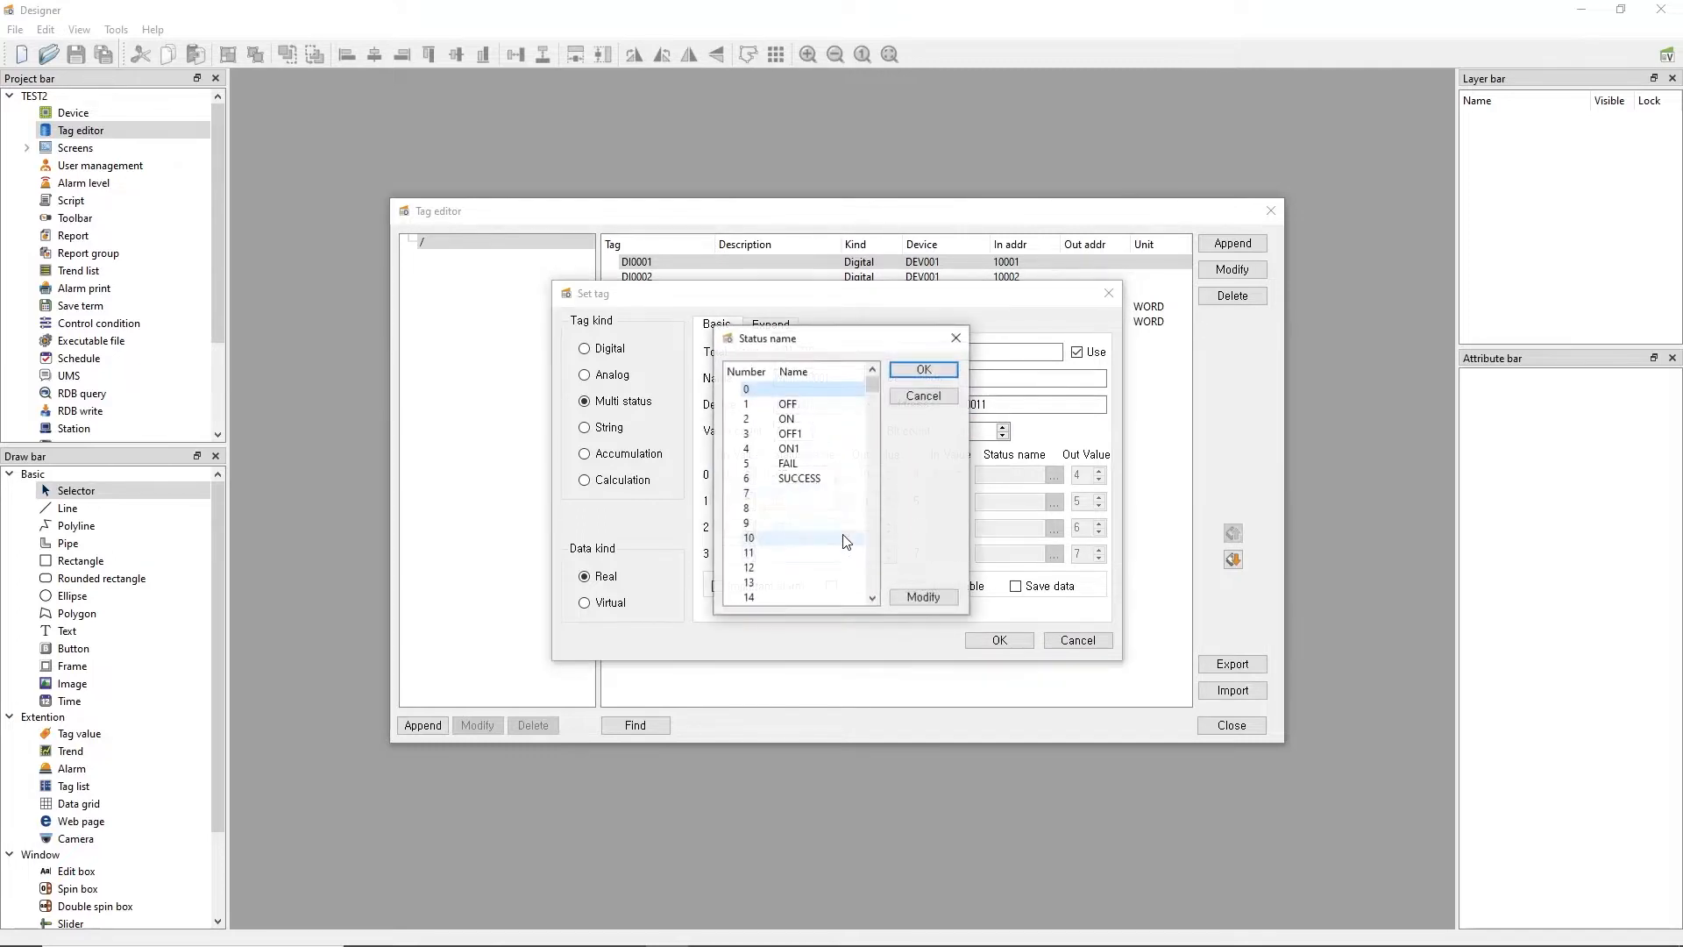
{"action": "double_click", "coordinate": [804, 451]}
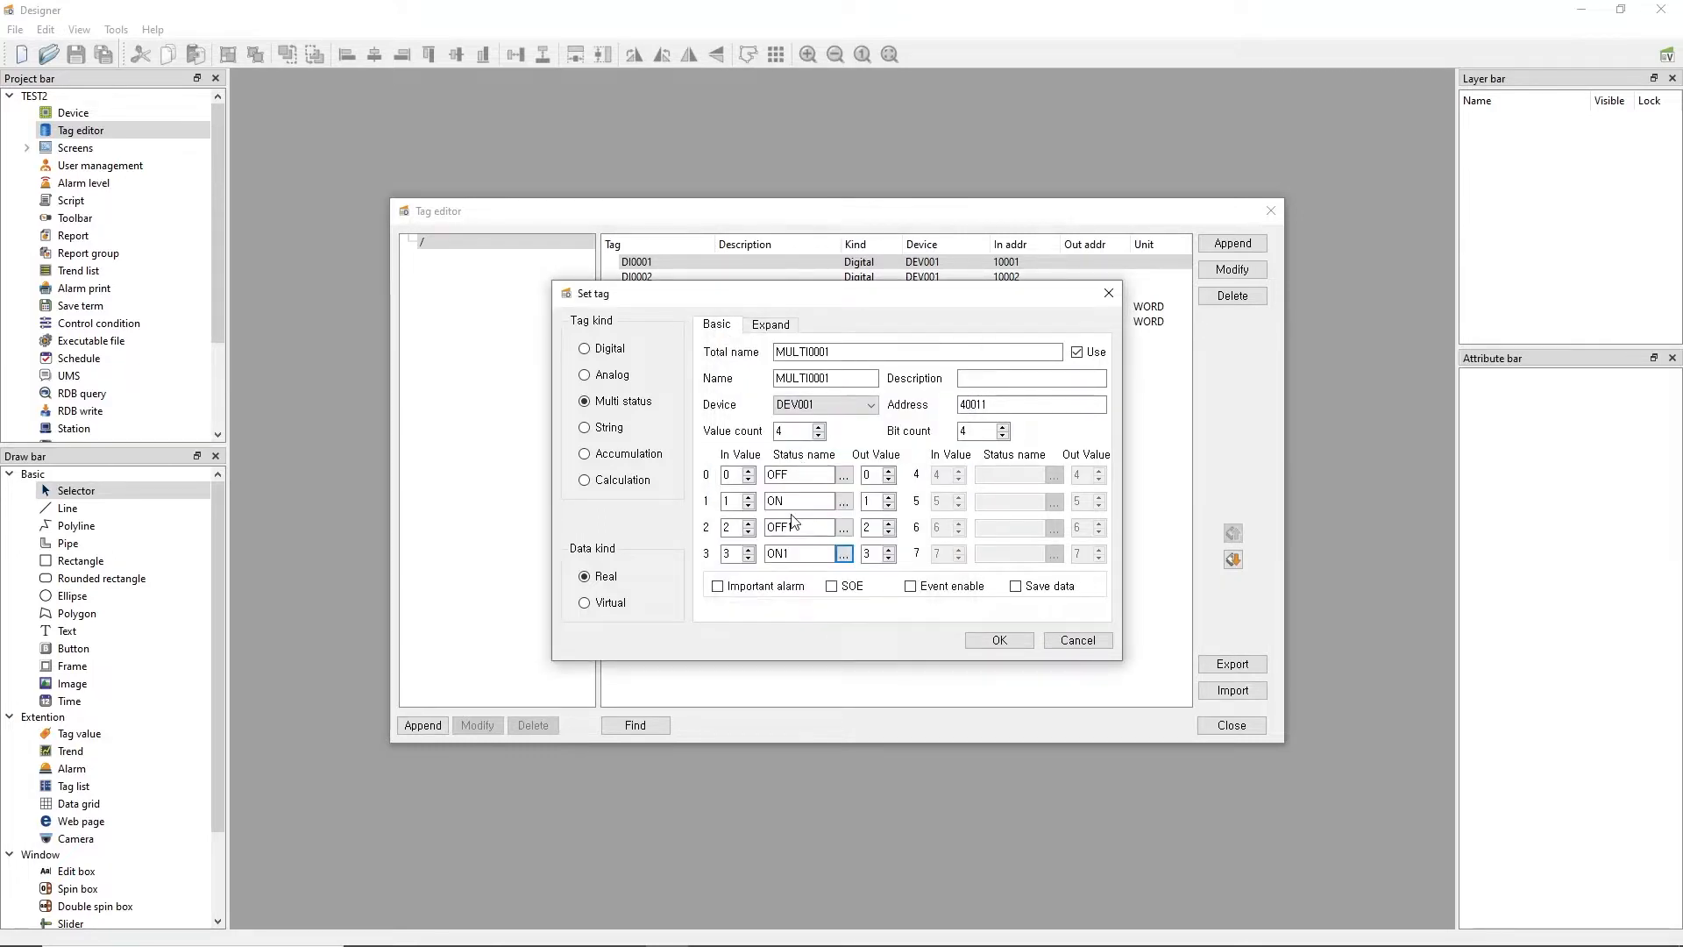
Enable output for the tag using the input address as output address, and save the tag.
{"action": "left_click", "coordinate": [774, 325]}
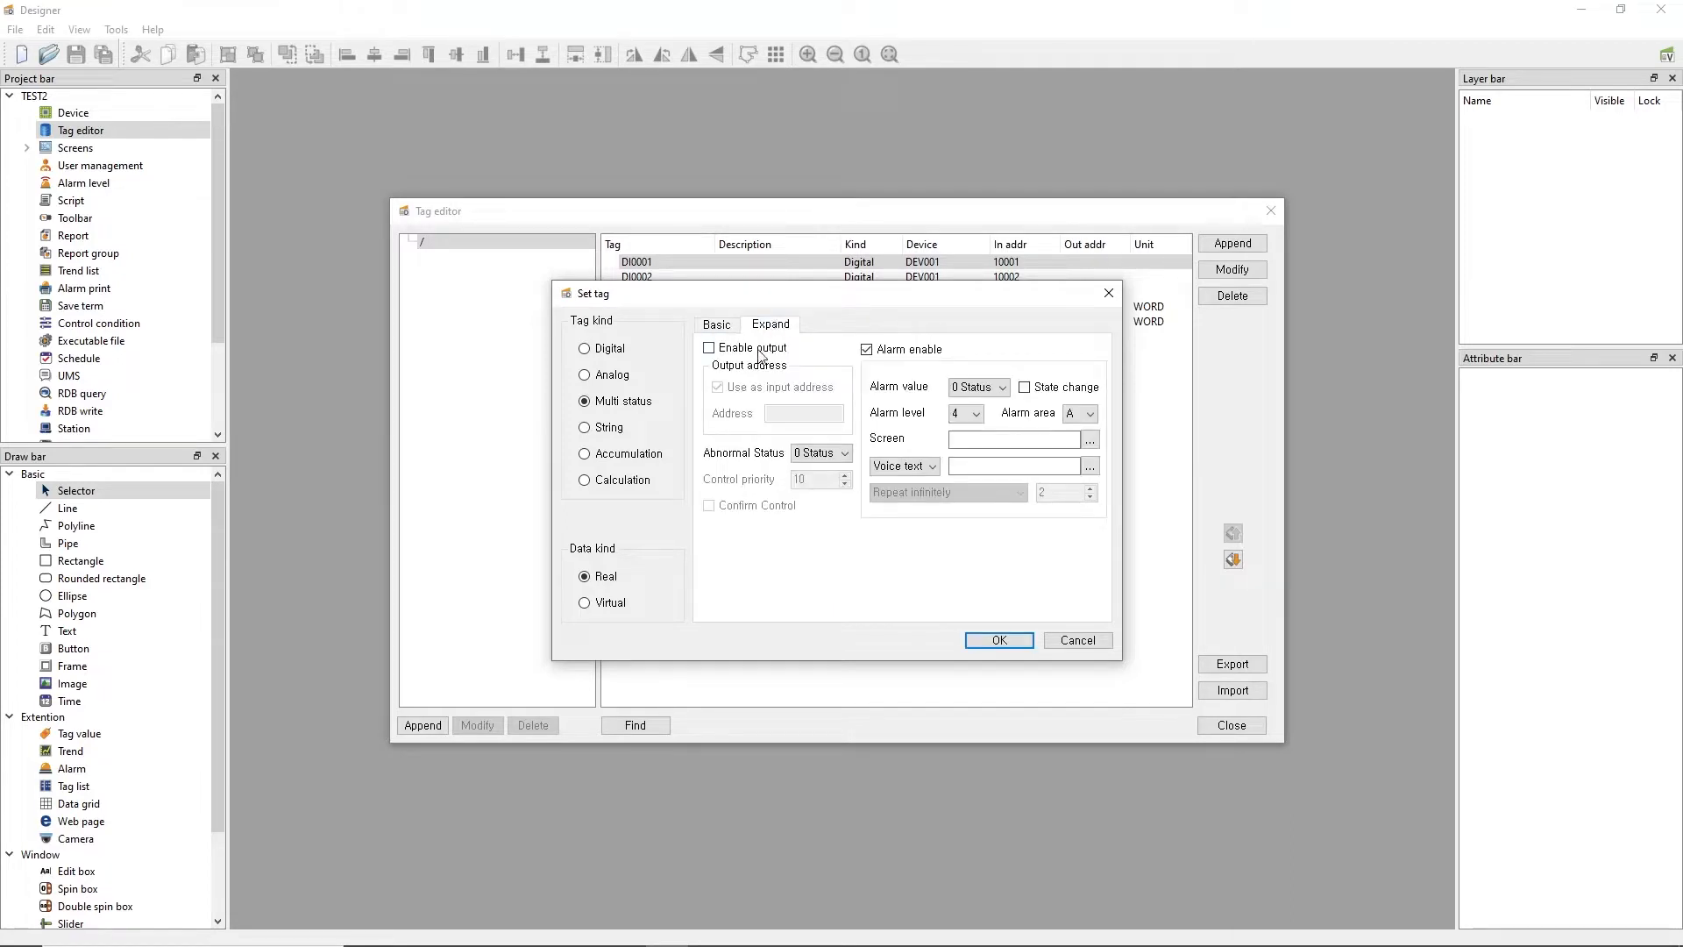
{"action": "left_click", "coordinate": [752, 347]}
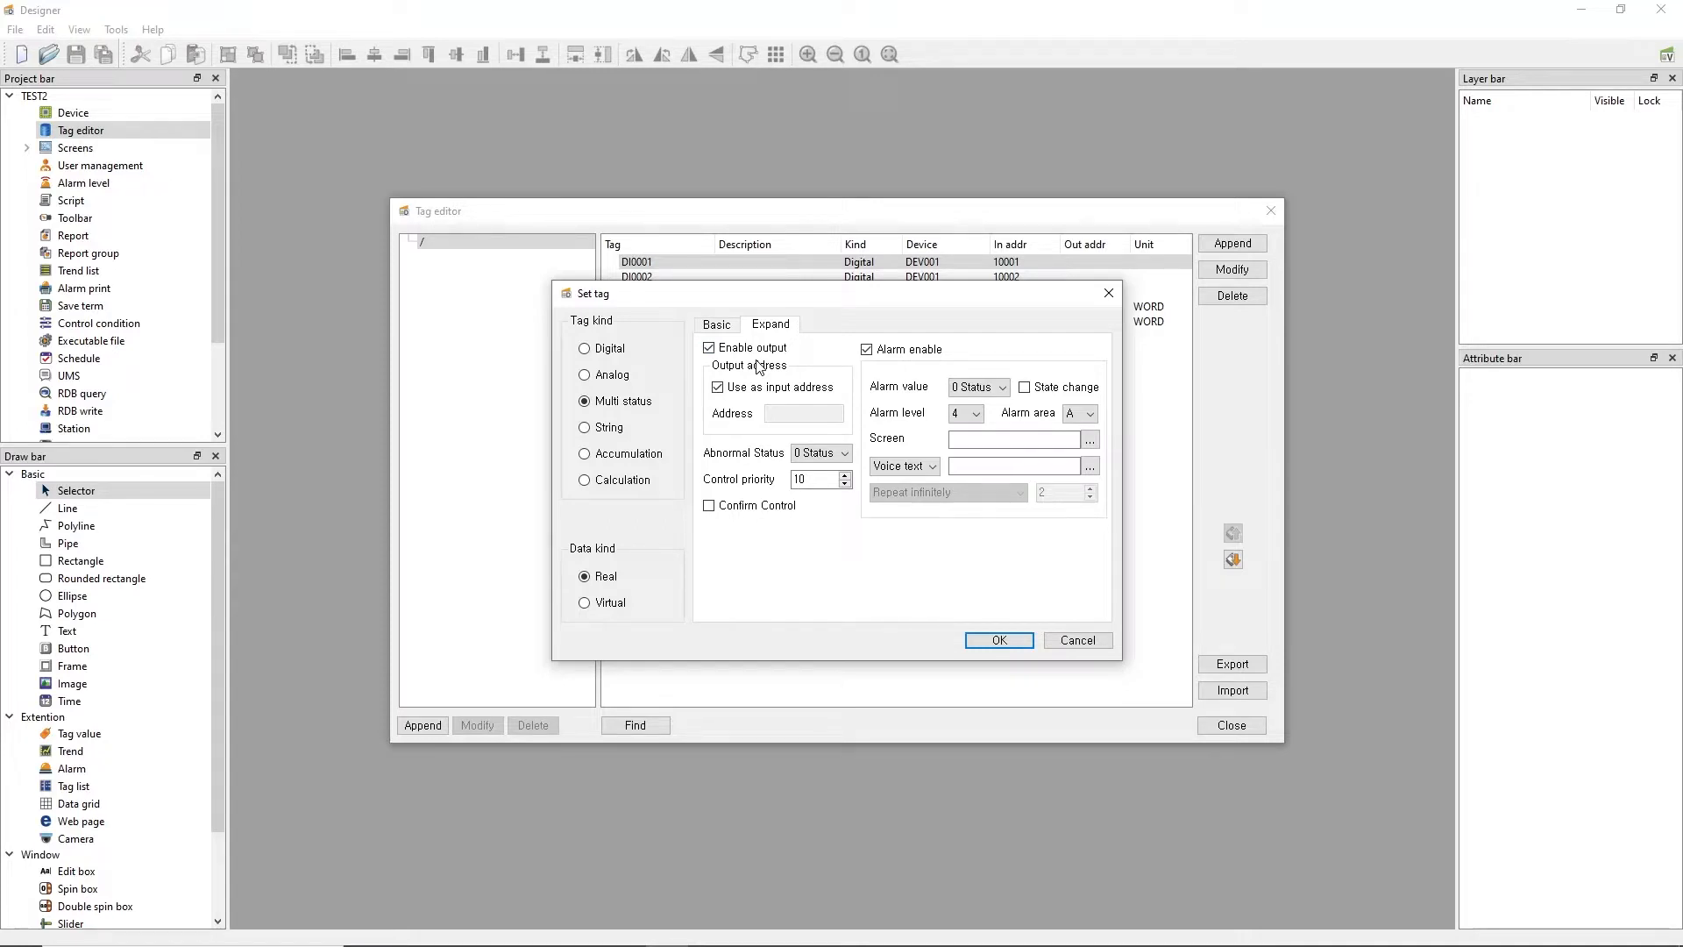
{"action": "left_click", "coordinate": [717, 325]}
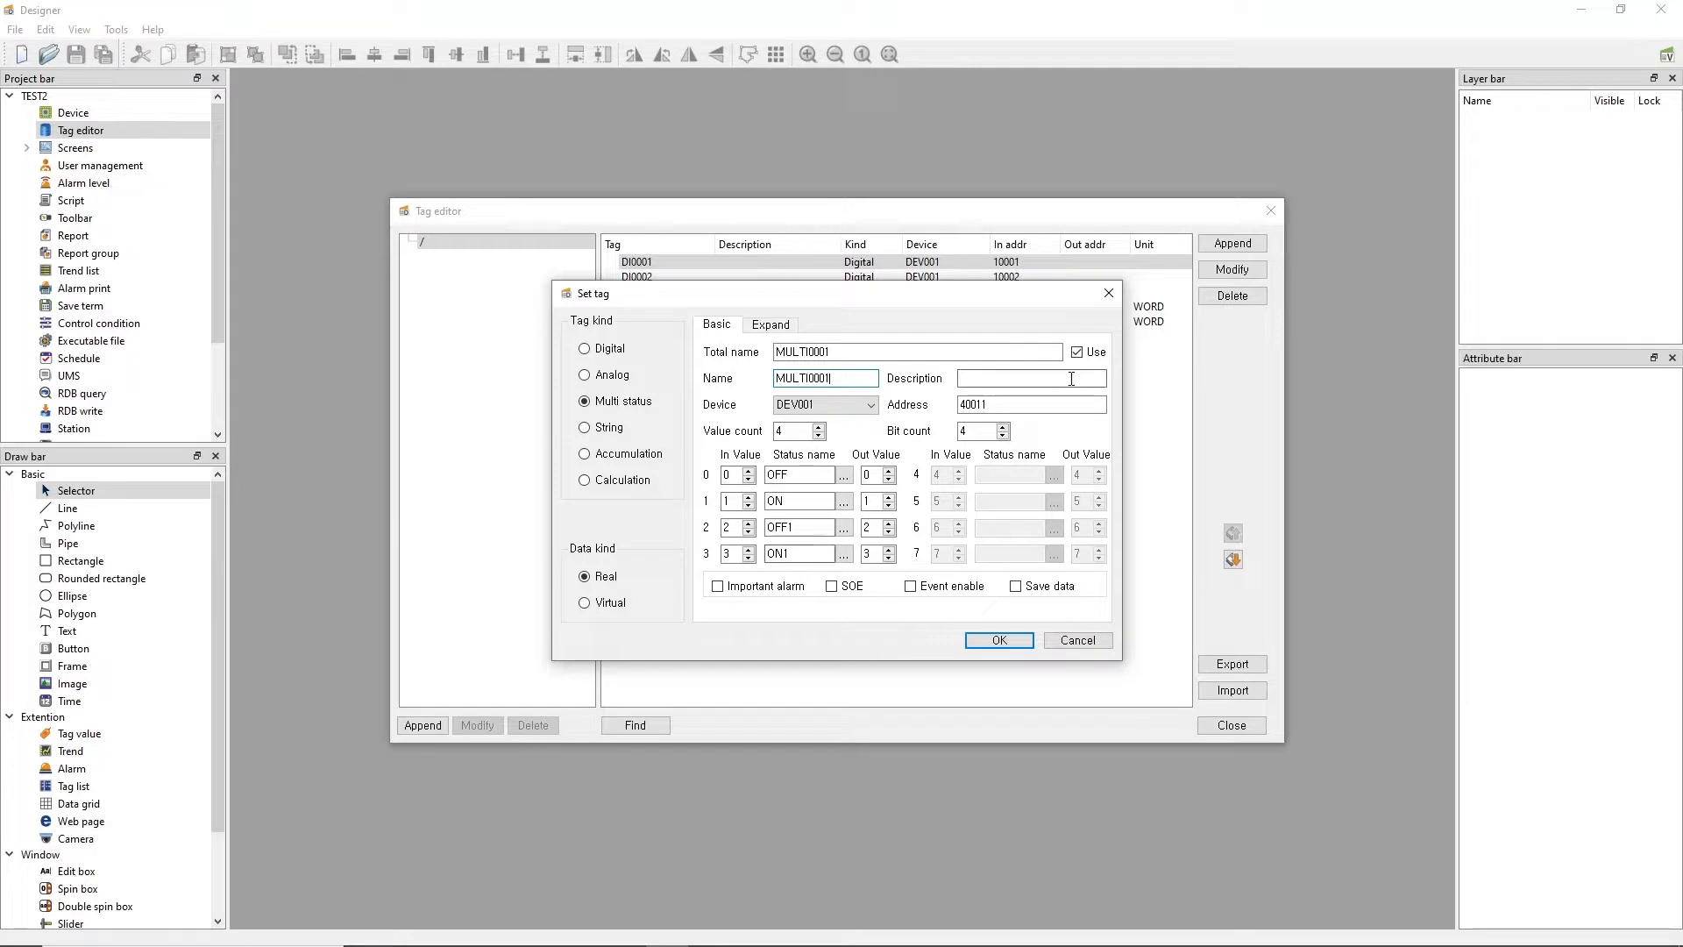
{"action": "left_click", "coordinate": [976, 432]}
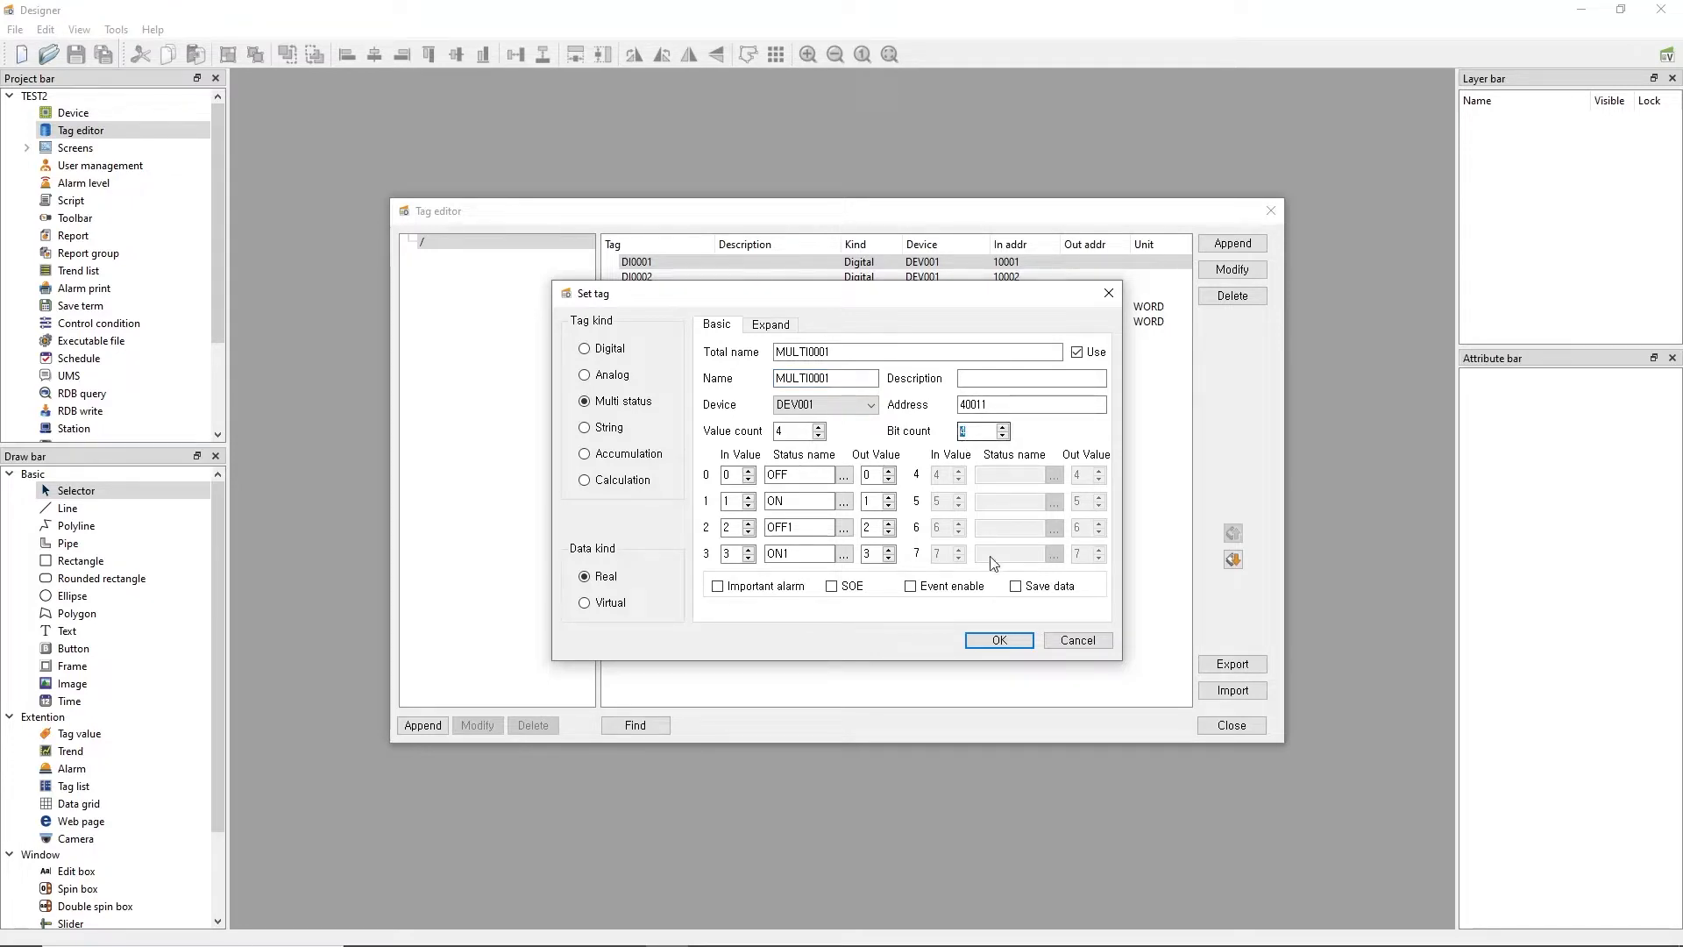
{"action": "left_click", "coordinate": [1000, 640]}
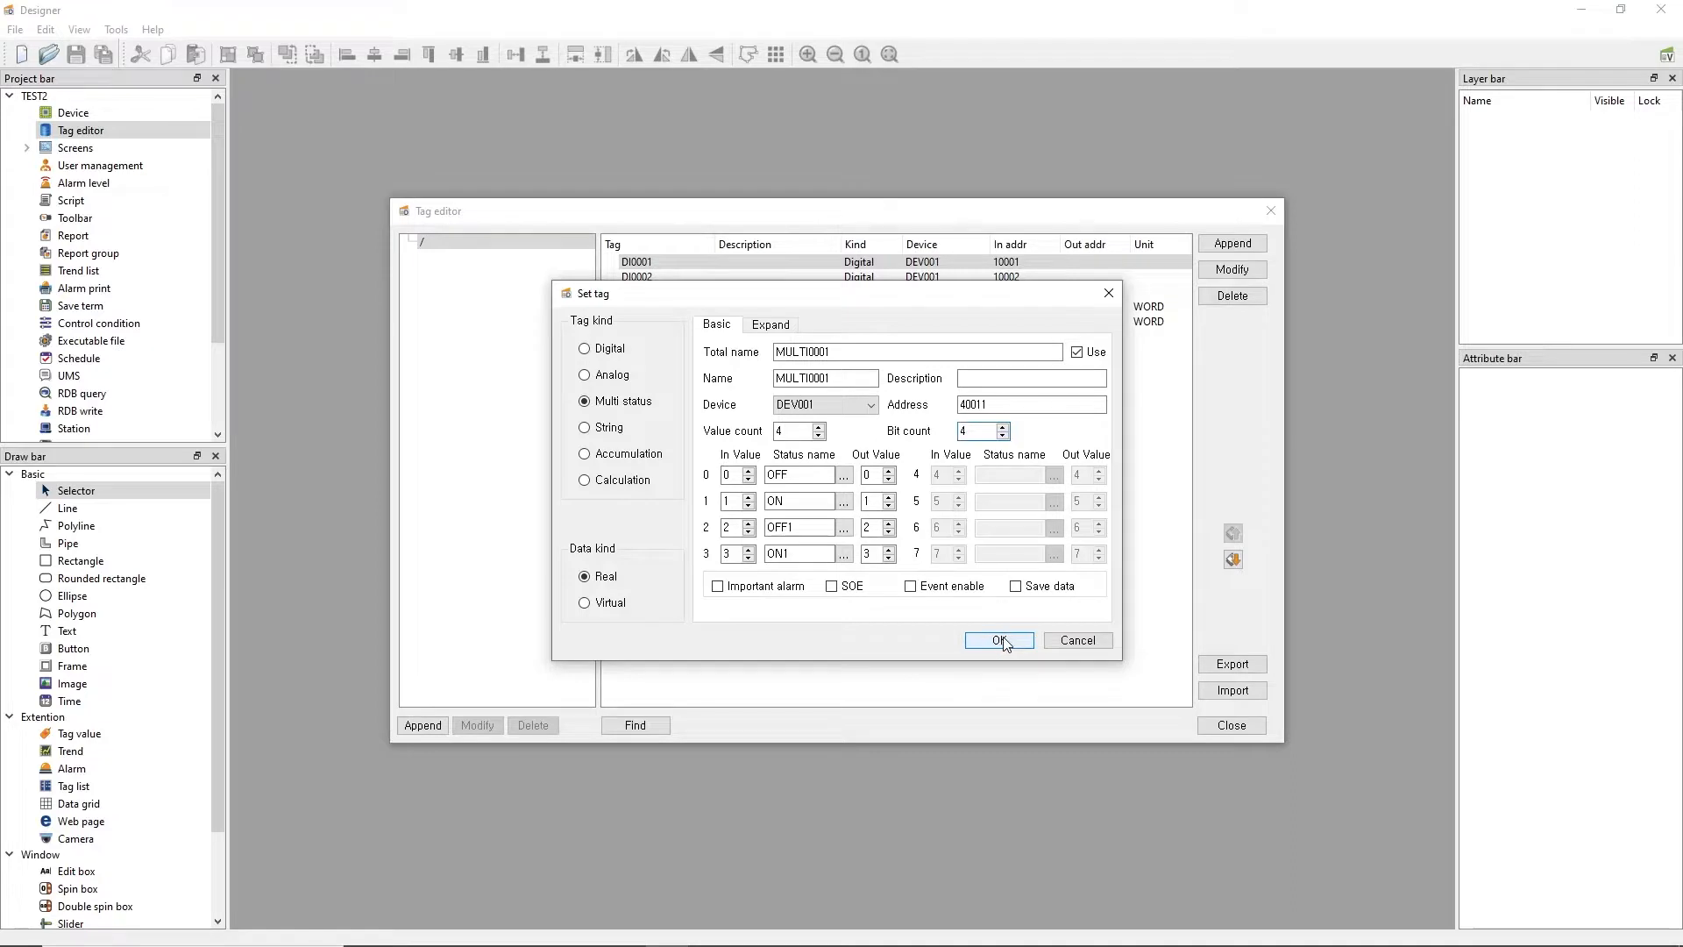
Switch to the View application and open the list of tag values.
{"action": "left_click", "coordinate": [1652, 55]}
{"action": "left_click", "coordinate": [47, 30]}
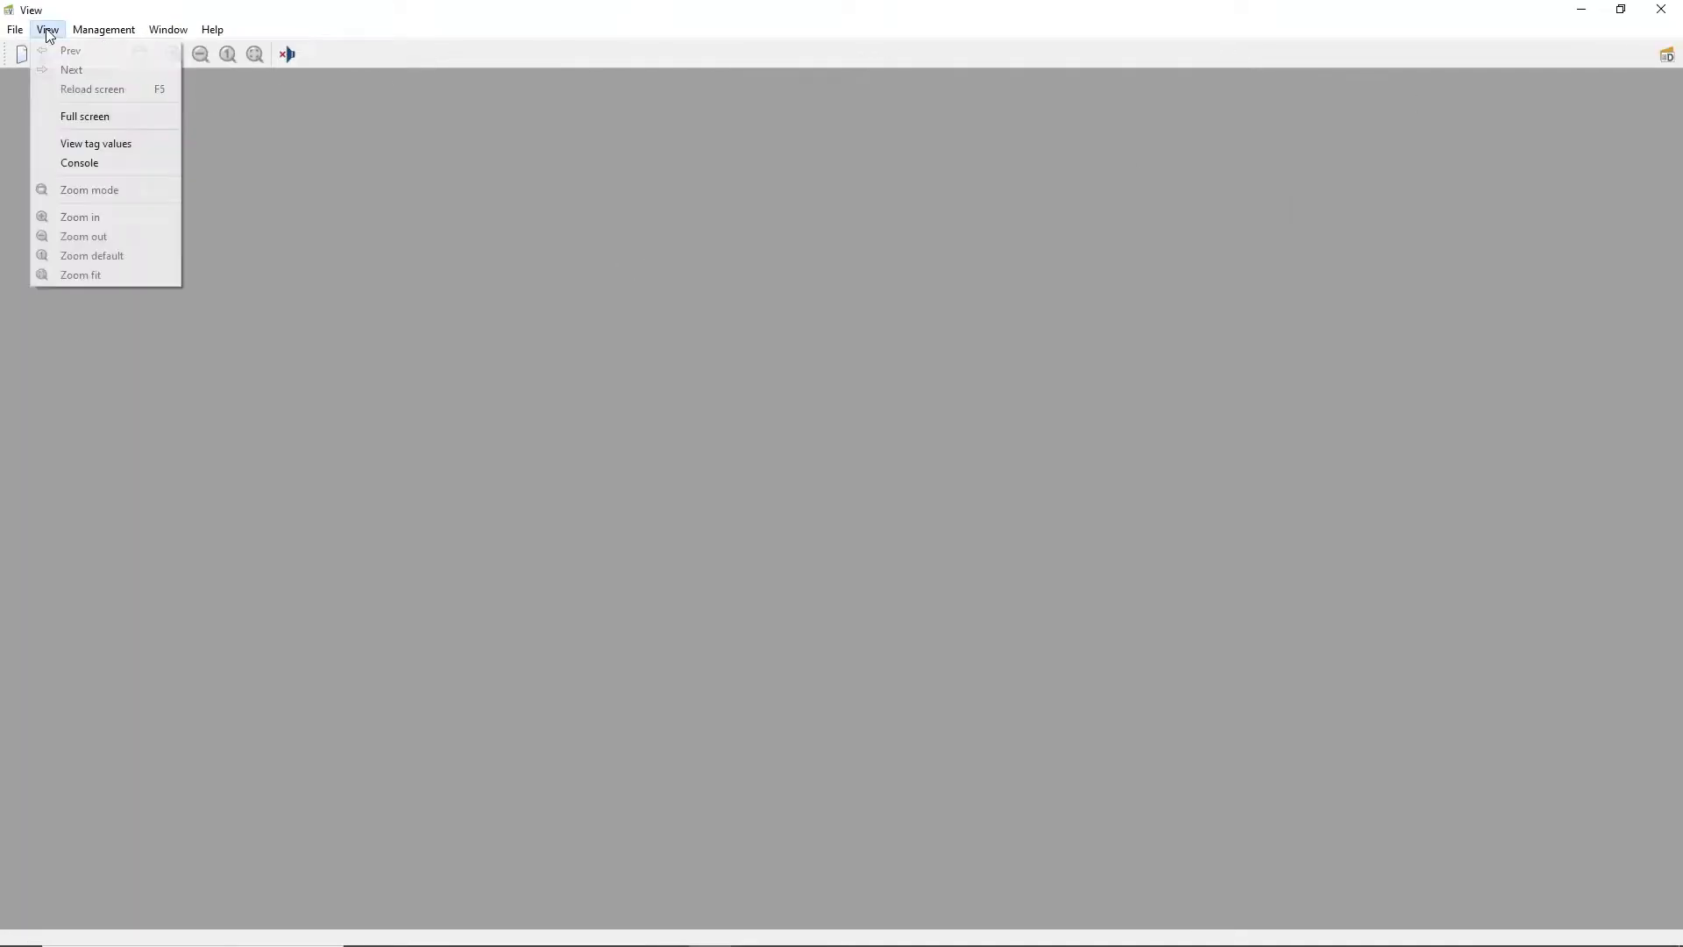
{"action": "left_click", "coordinate": [86, 144]}
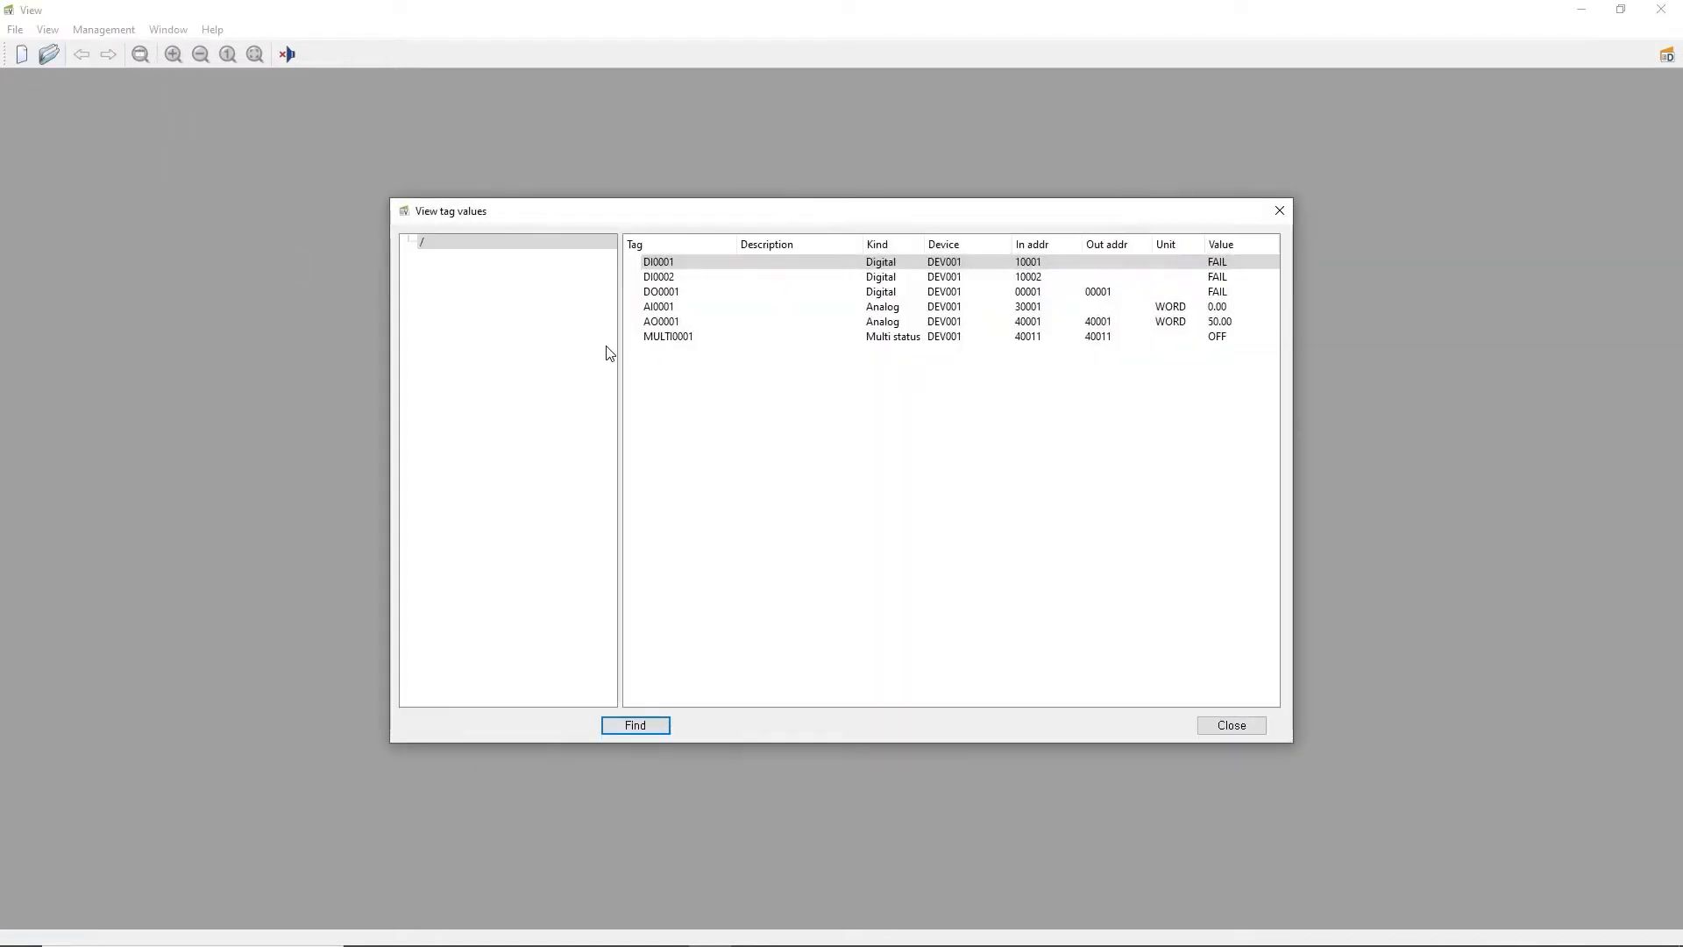
Send the OFF control command to the MULTI0001 tag.
{"action": "right_click", "coordinate": [677, 339]}
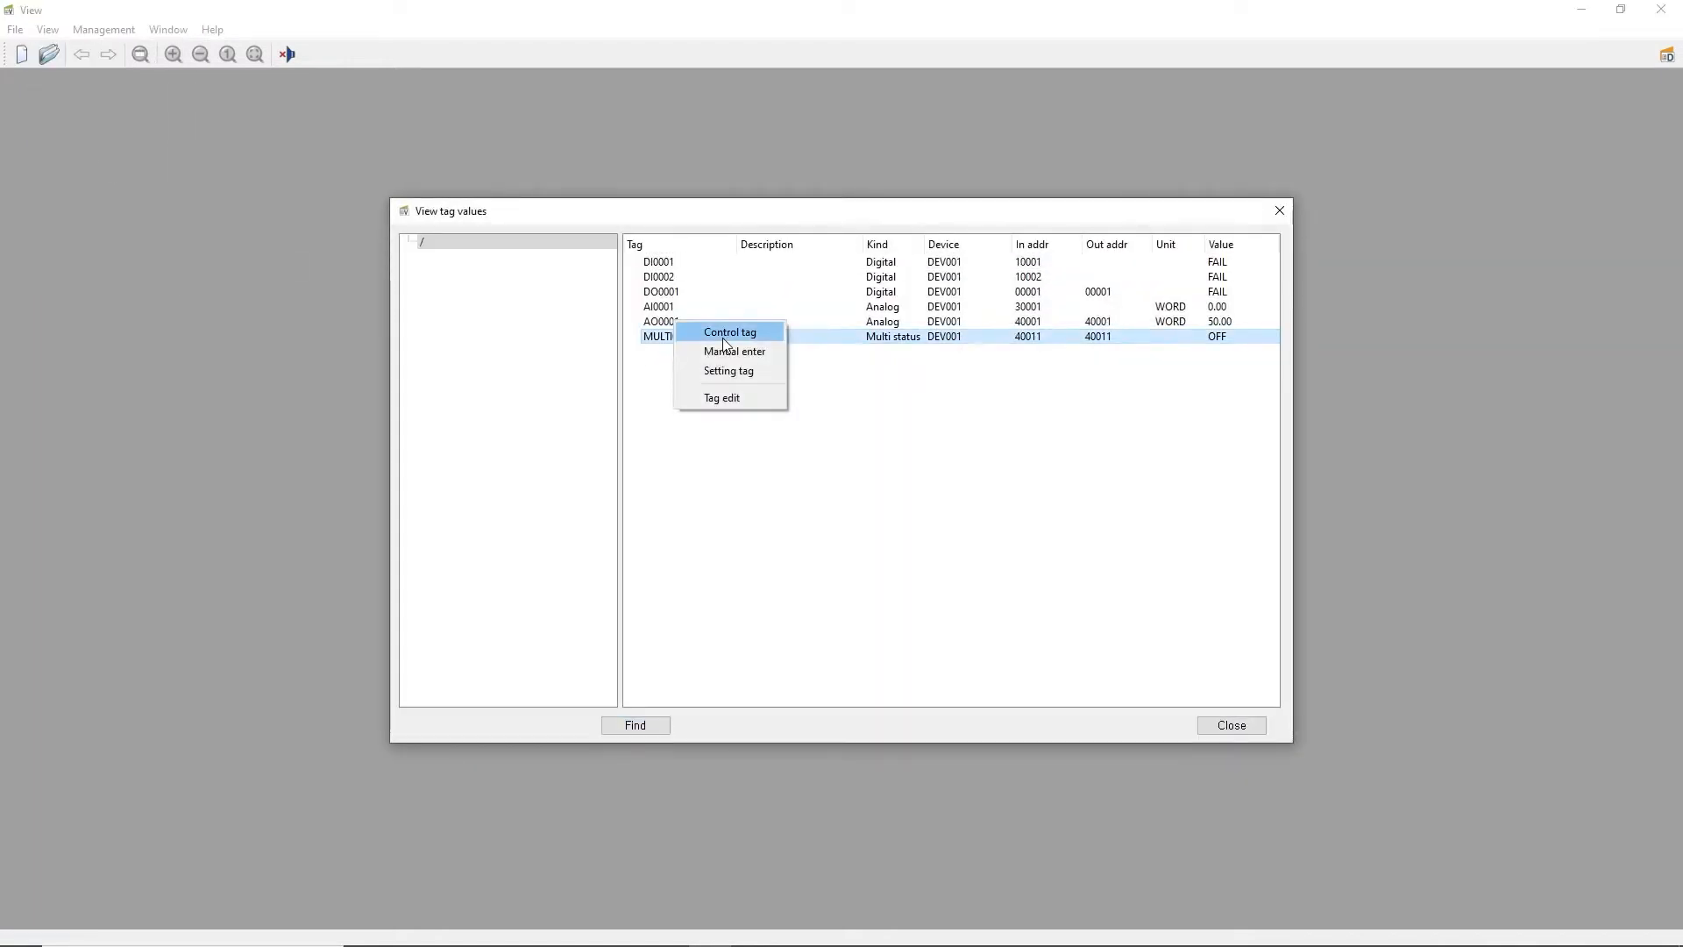
{"action": "left_click", "coordinate": [724, 338]}
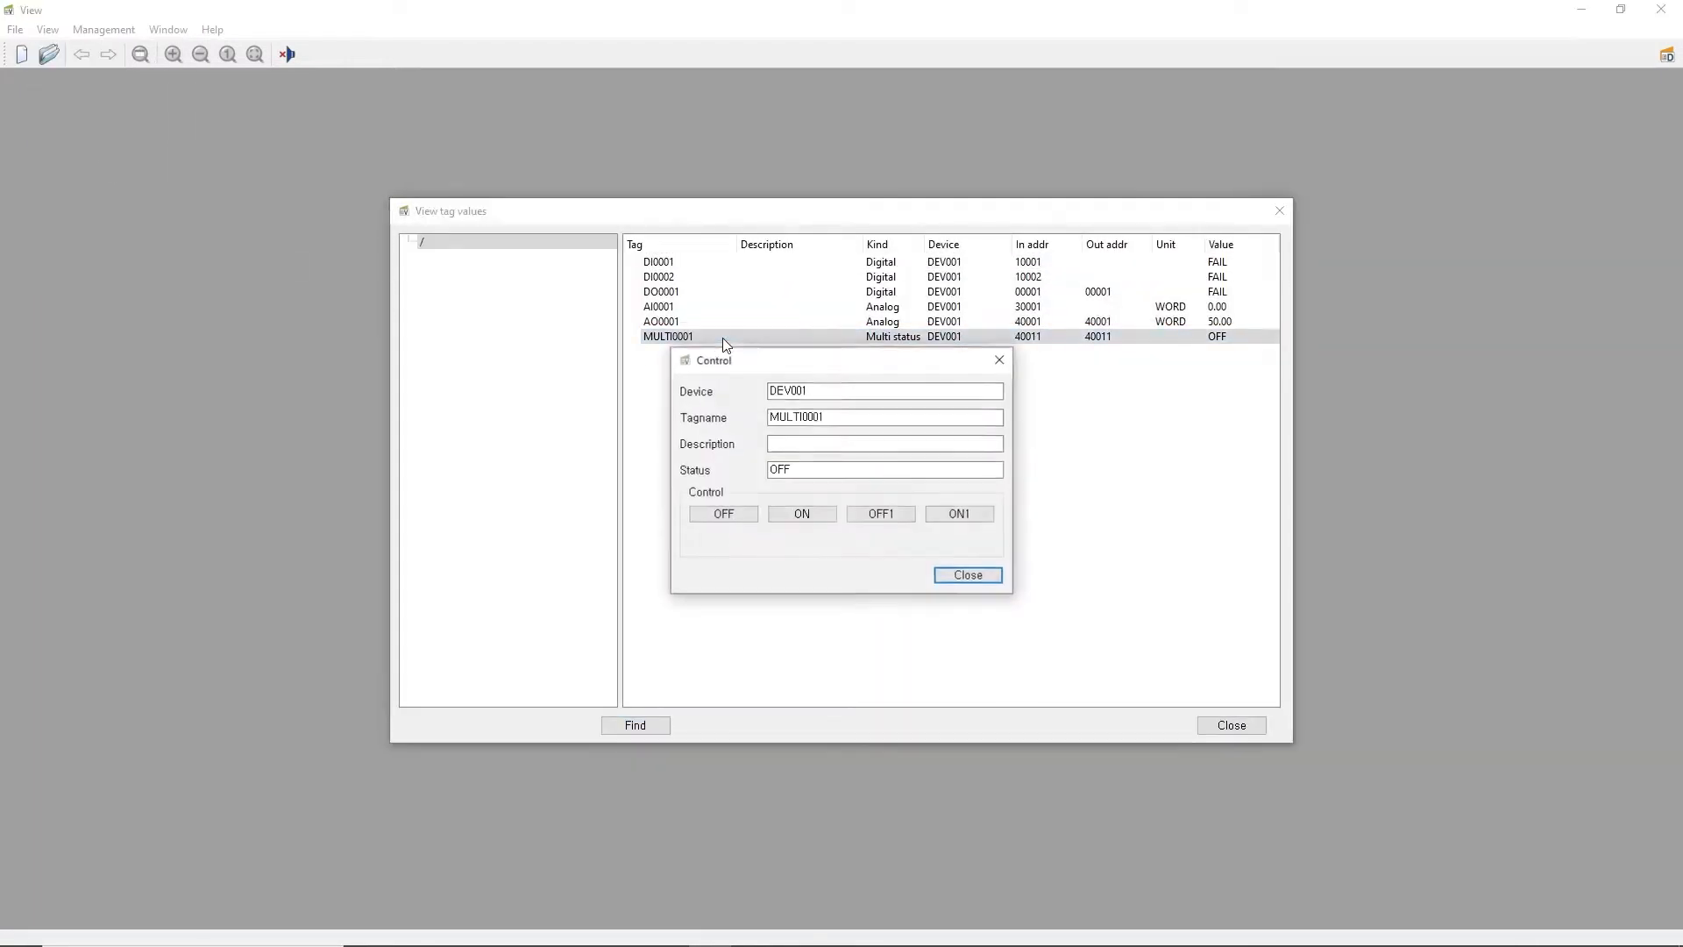
{"action": "left_click", "coordinate": [734, 519]}
{"action": "left_click", "coordinate": [879, 534]}
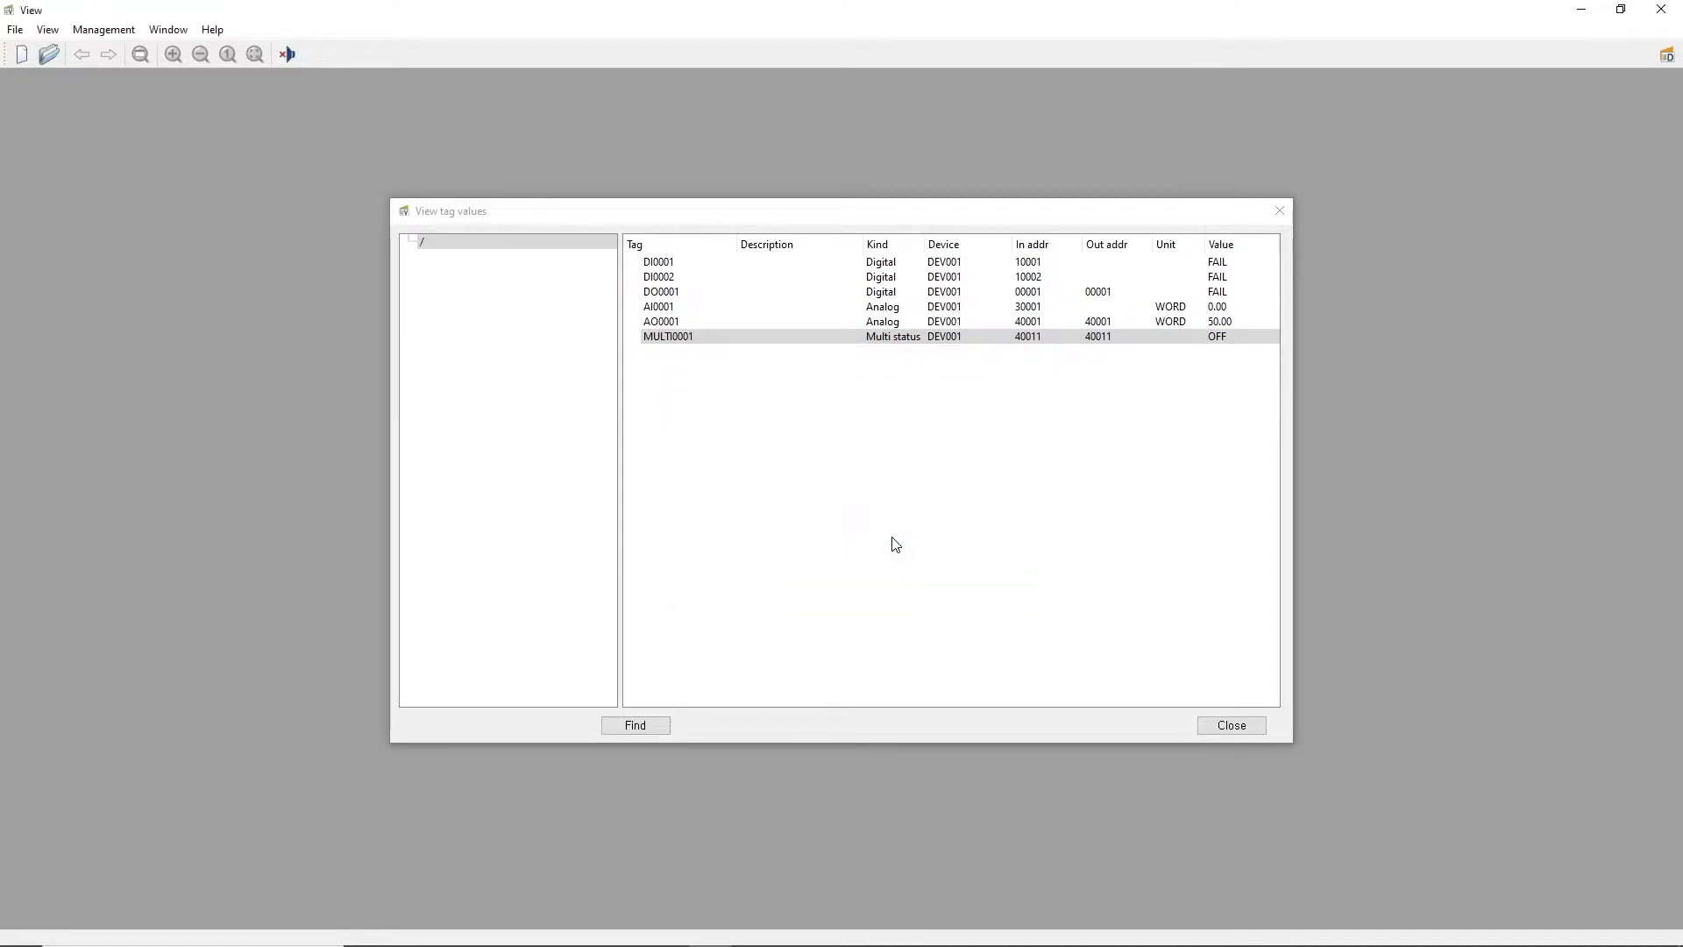
Review the output and alarm settings of MULTI0001 in its tag editing dialog, then close it.
{"action": "right_click", "coordinate": [679, 341]}
{"action": "left_click", "coordinate": [722, 396]}
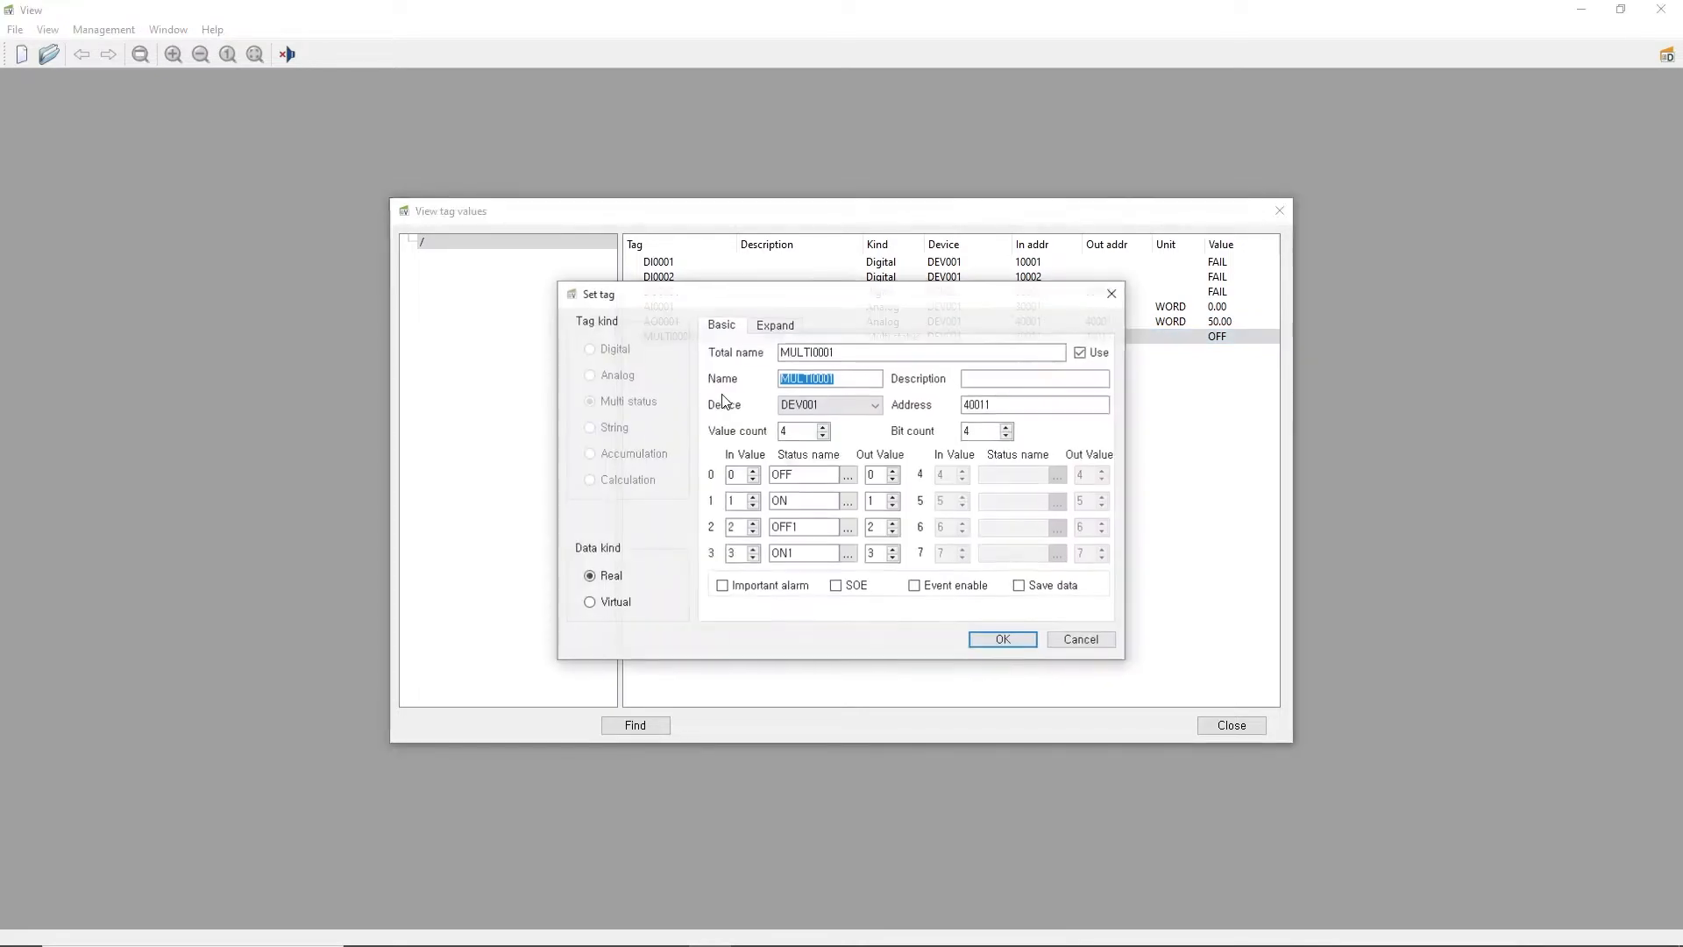
{"action": "left_click", "coordinate": [780, 325]}
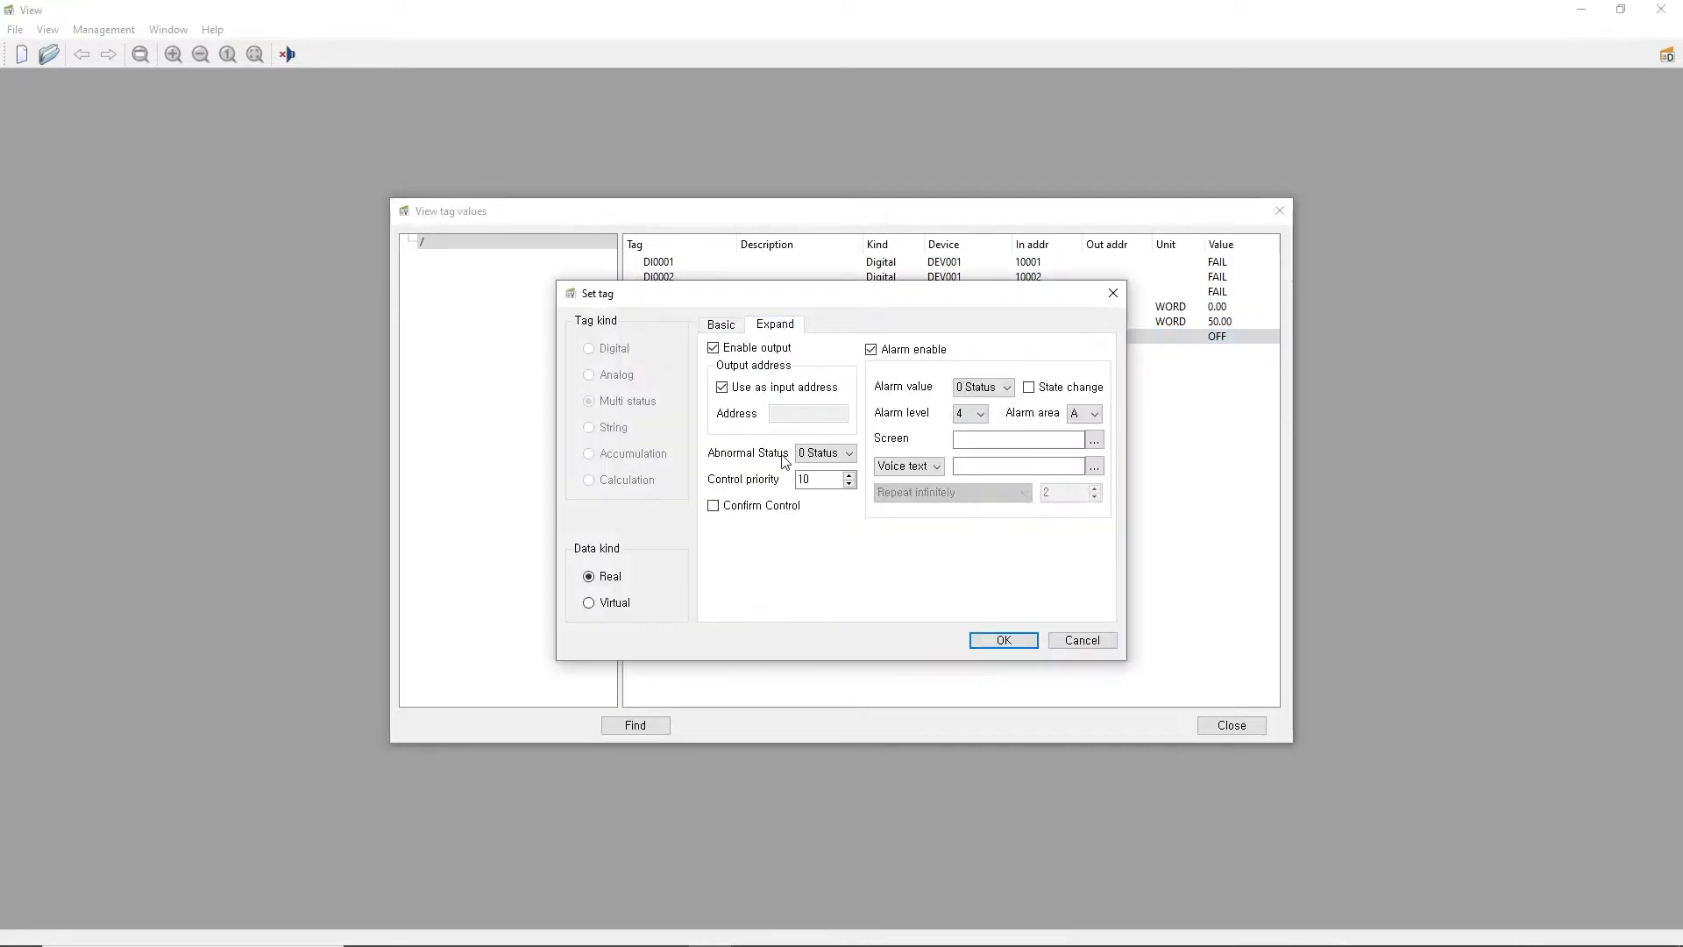
{"action": "left_click", "coordinate": [1003, 640]}
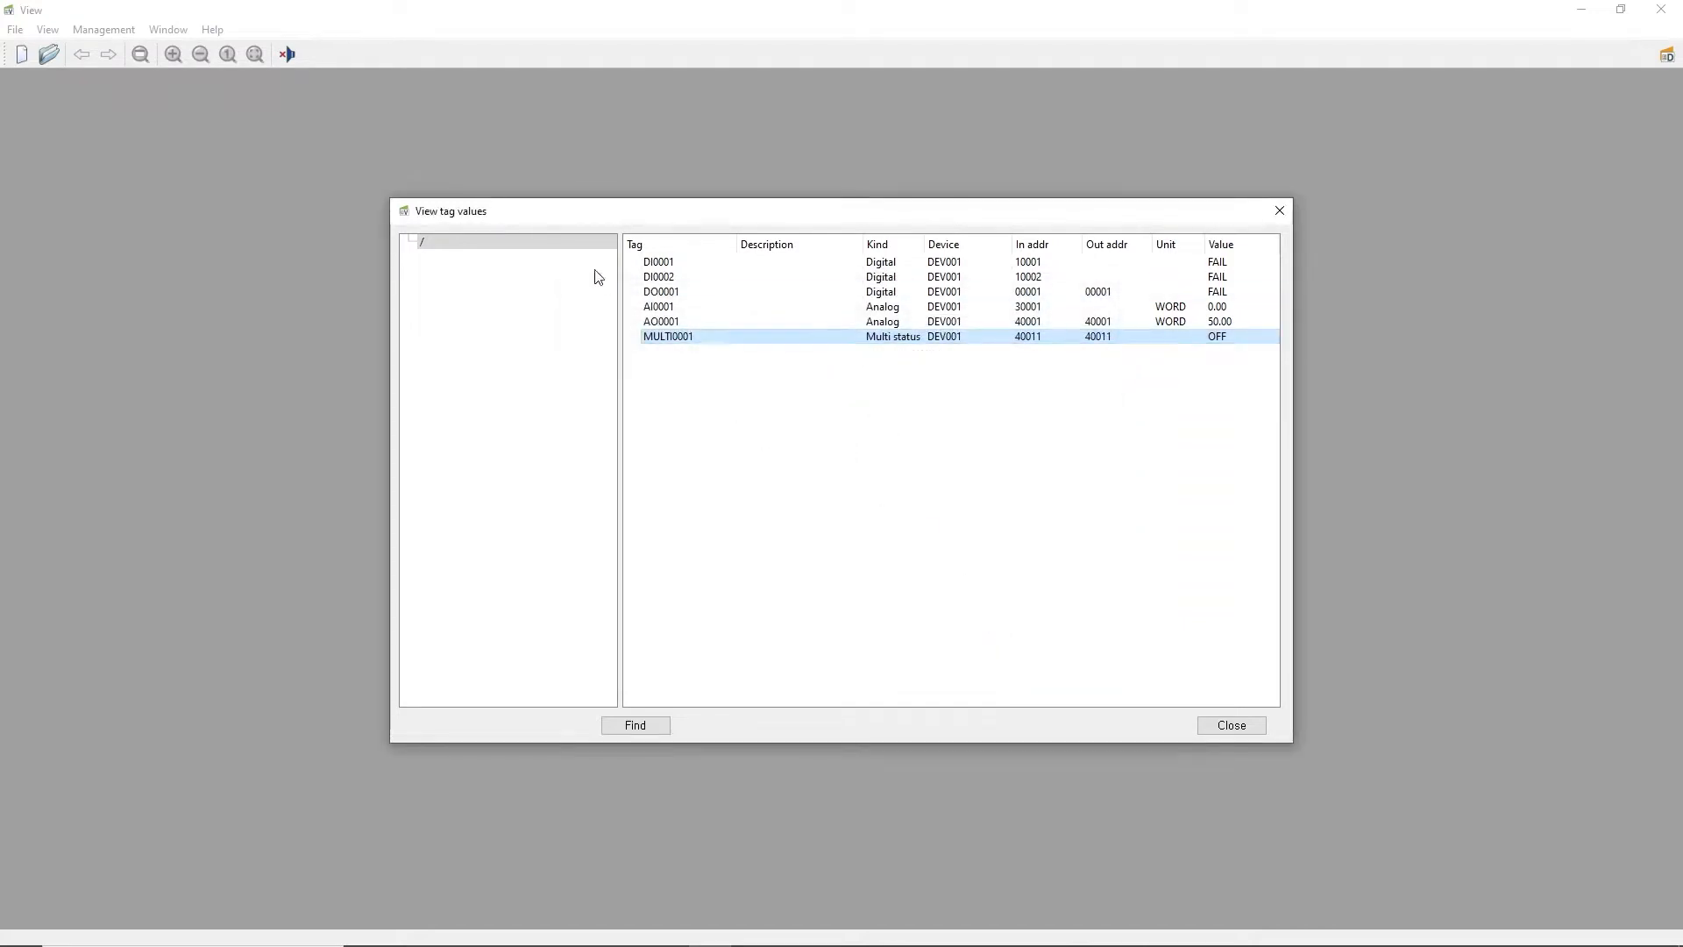
Show the Plc task window through the Task manager and open its memory view for DEV001.
{"action": "left_click", "coordinate": [114, 29]}
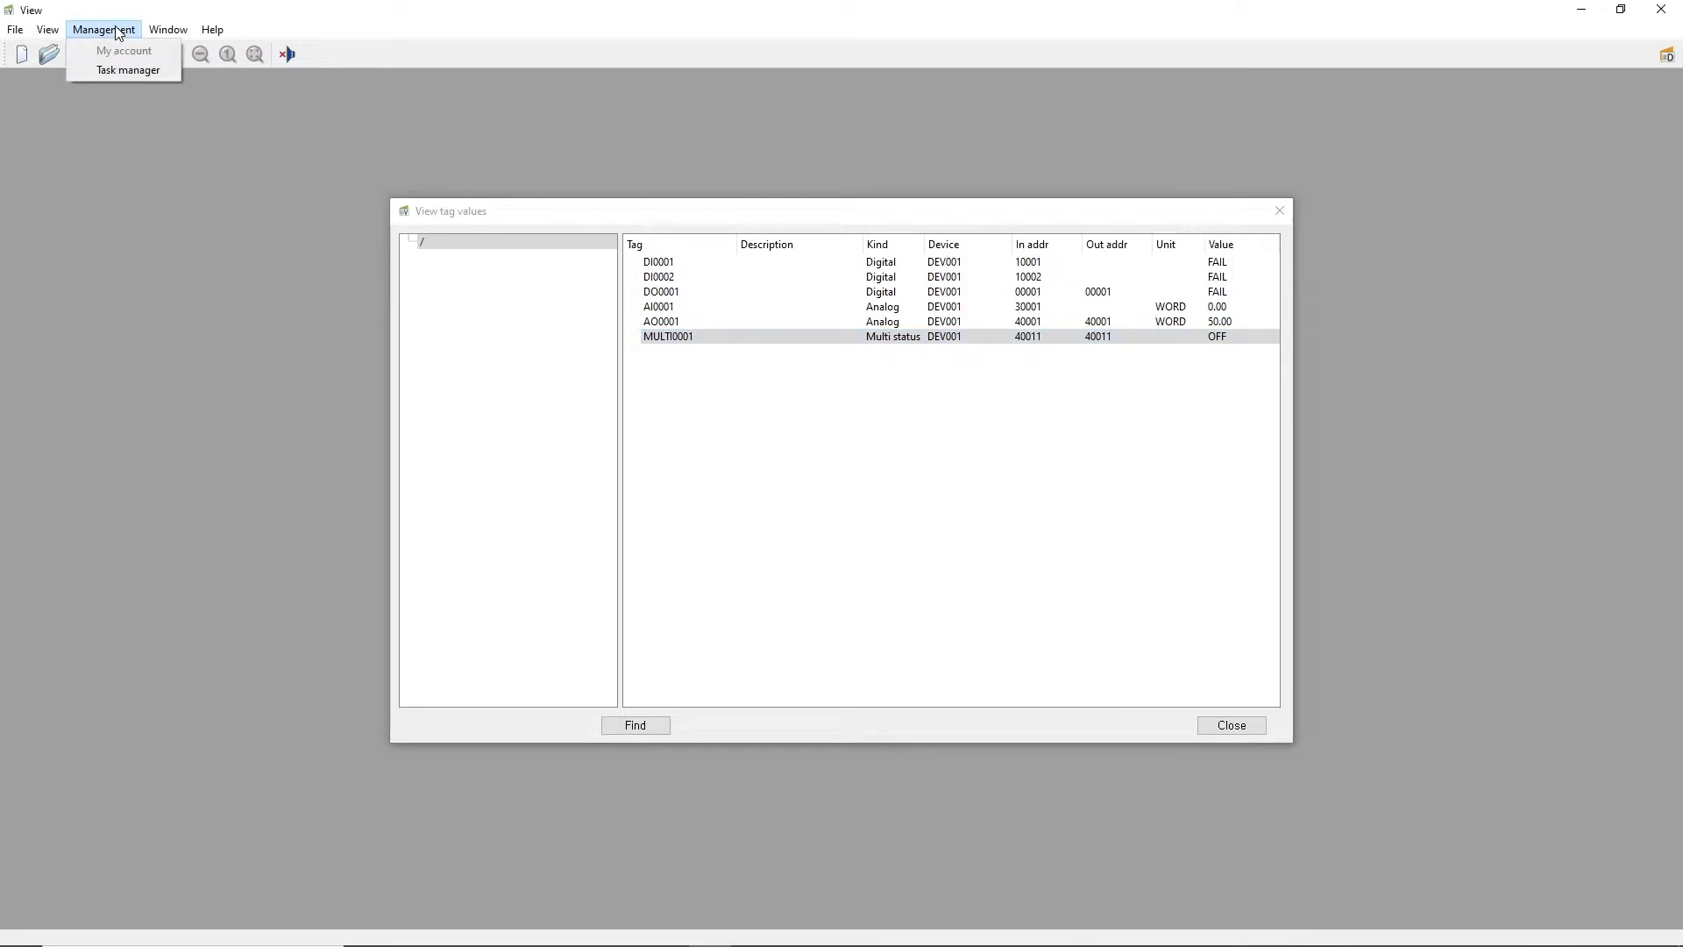
{"action": "left_click", "coordinate": [146, 70]}
{"action": "key", "text": "Return"}
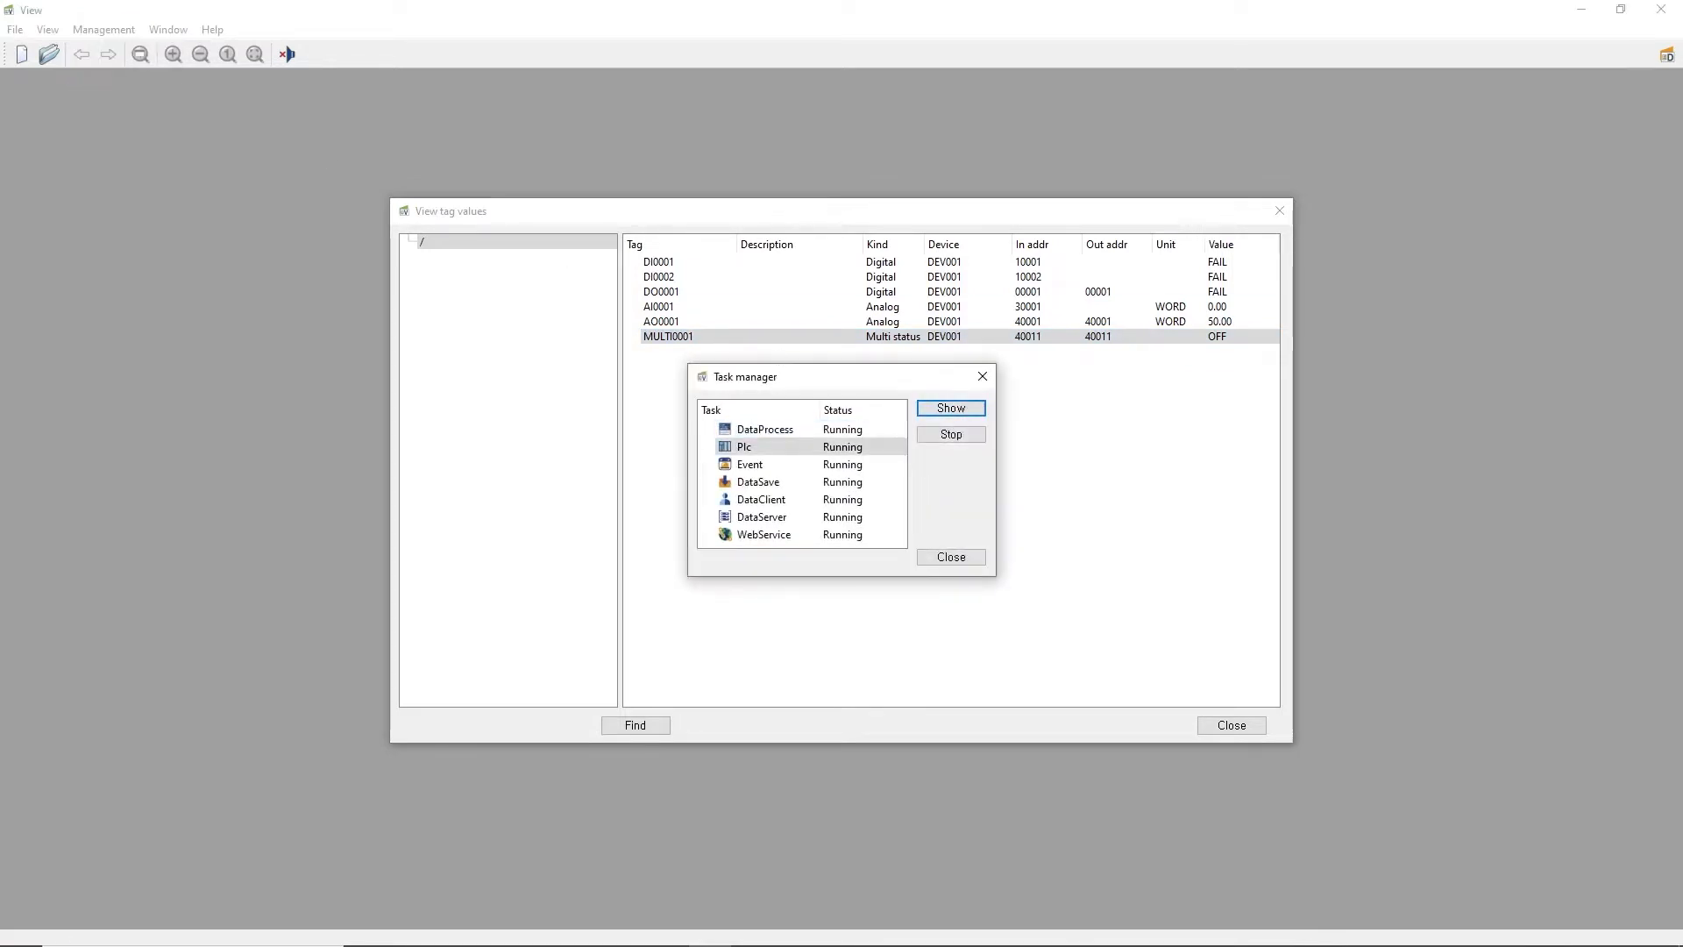
{"action": "key", "text": "super"}
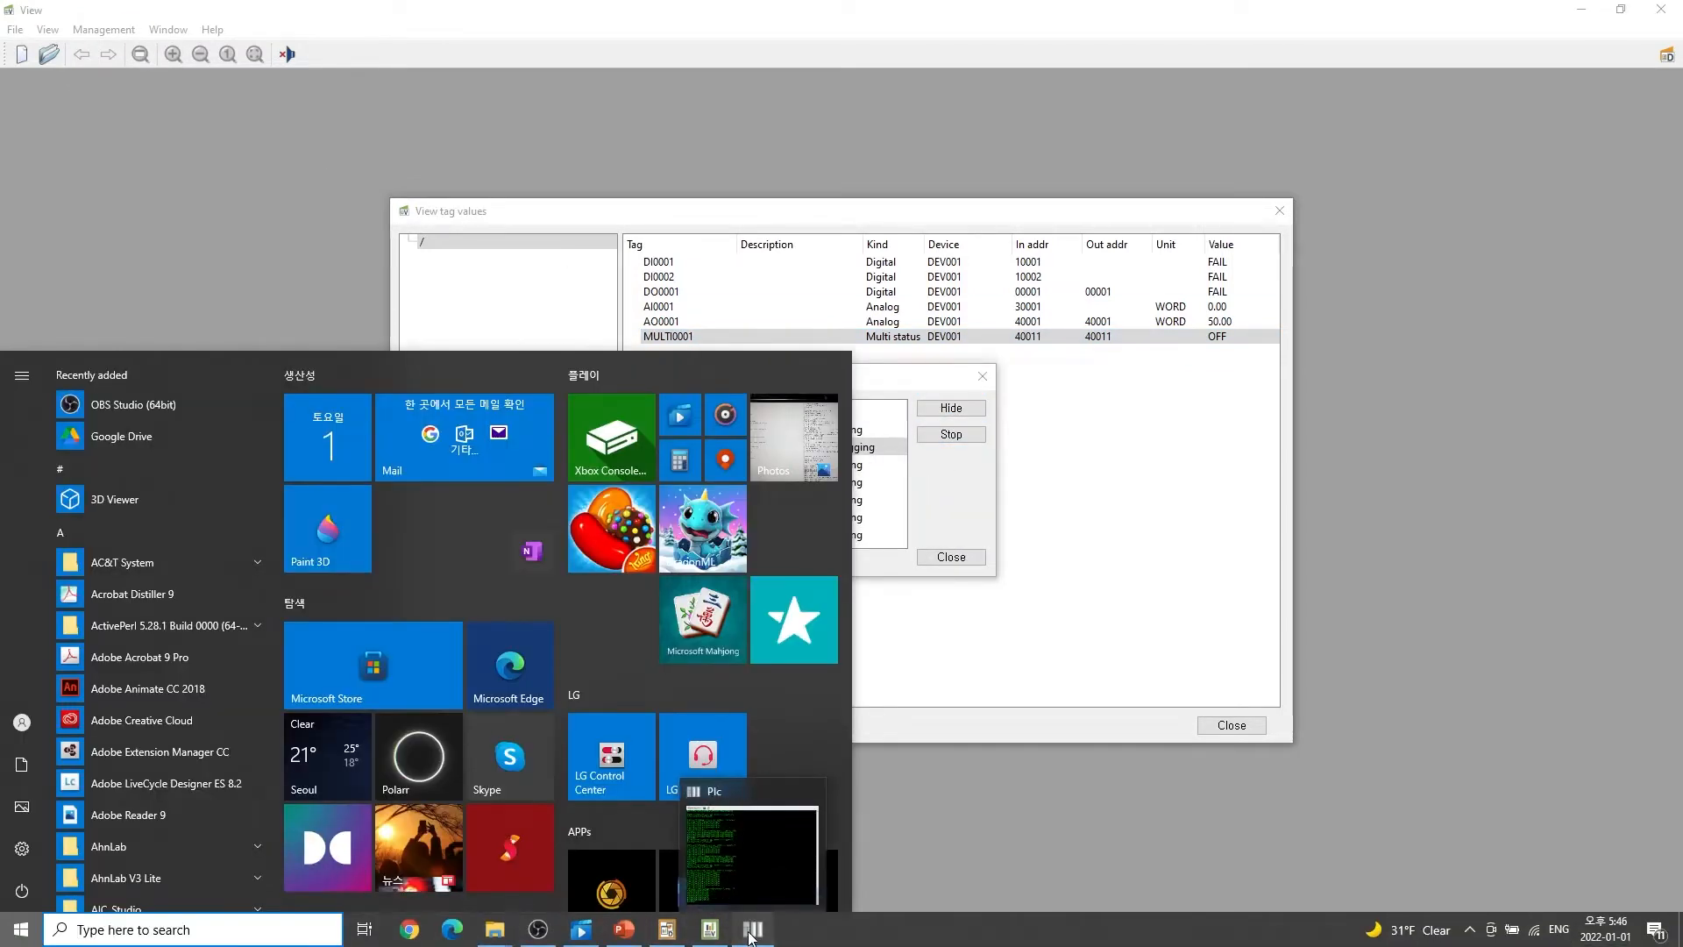
{"action": "left_click", "coordinate": [750, 931]}
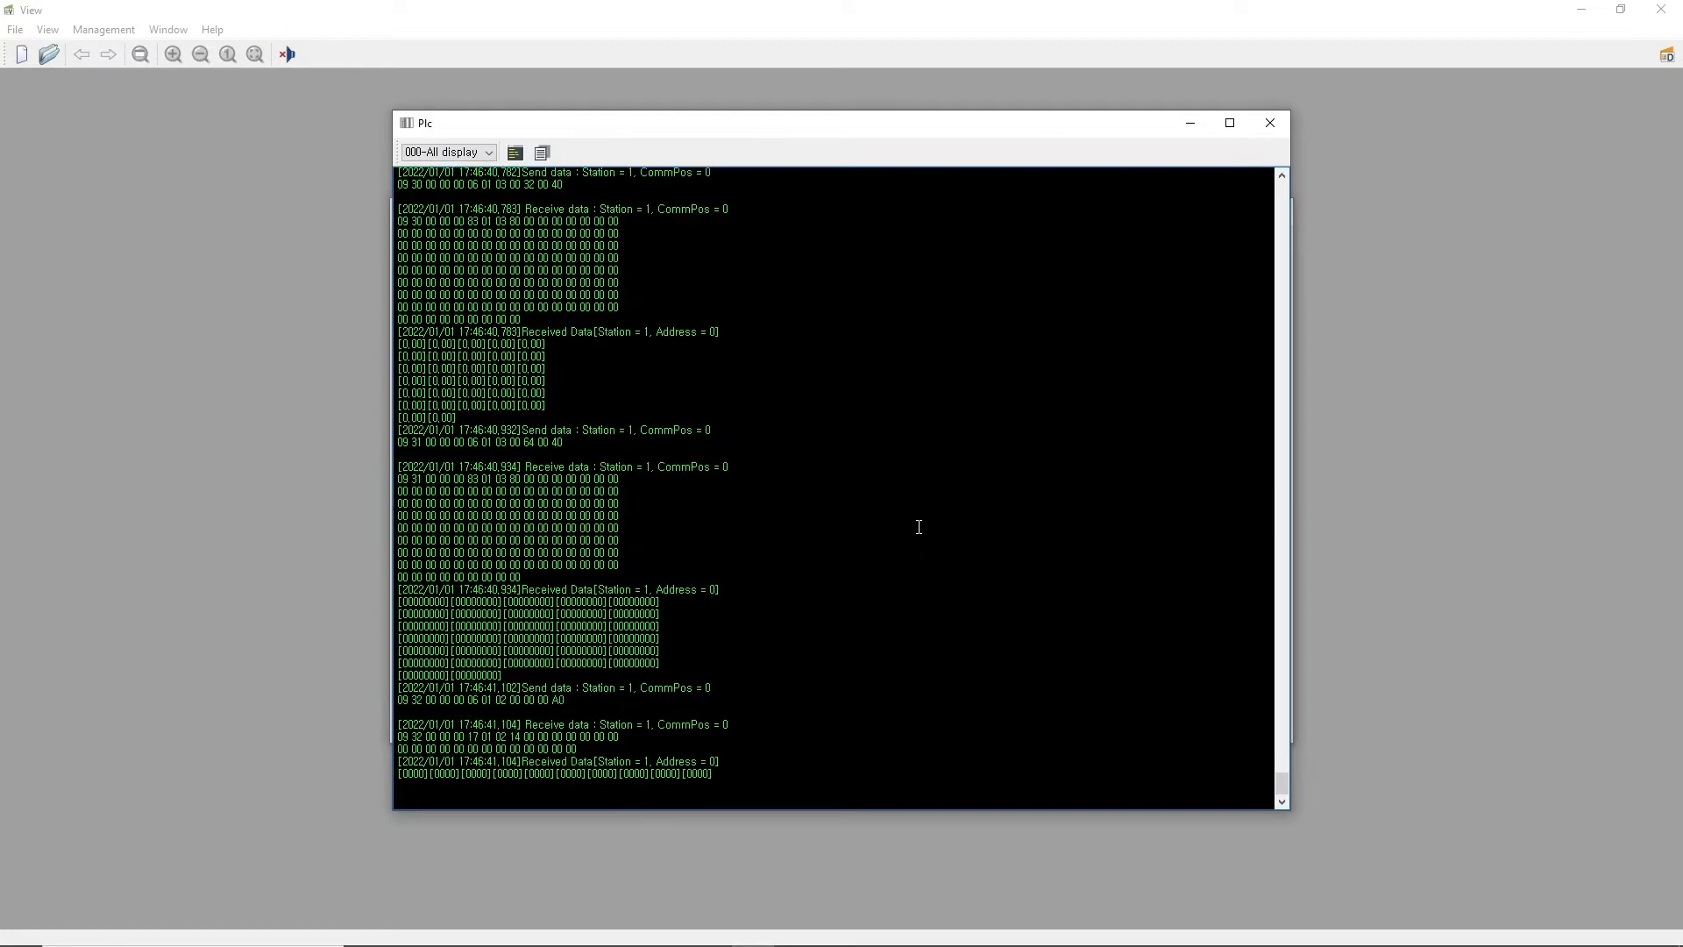
{"action": "left_click", "coordinate": [514, 152]}
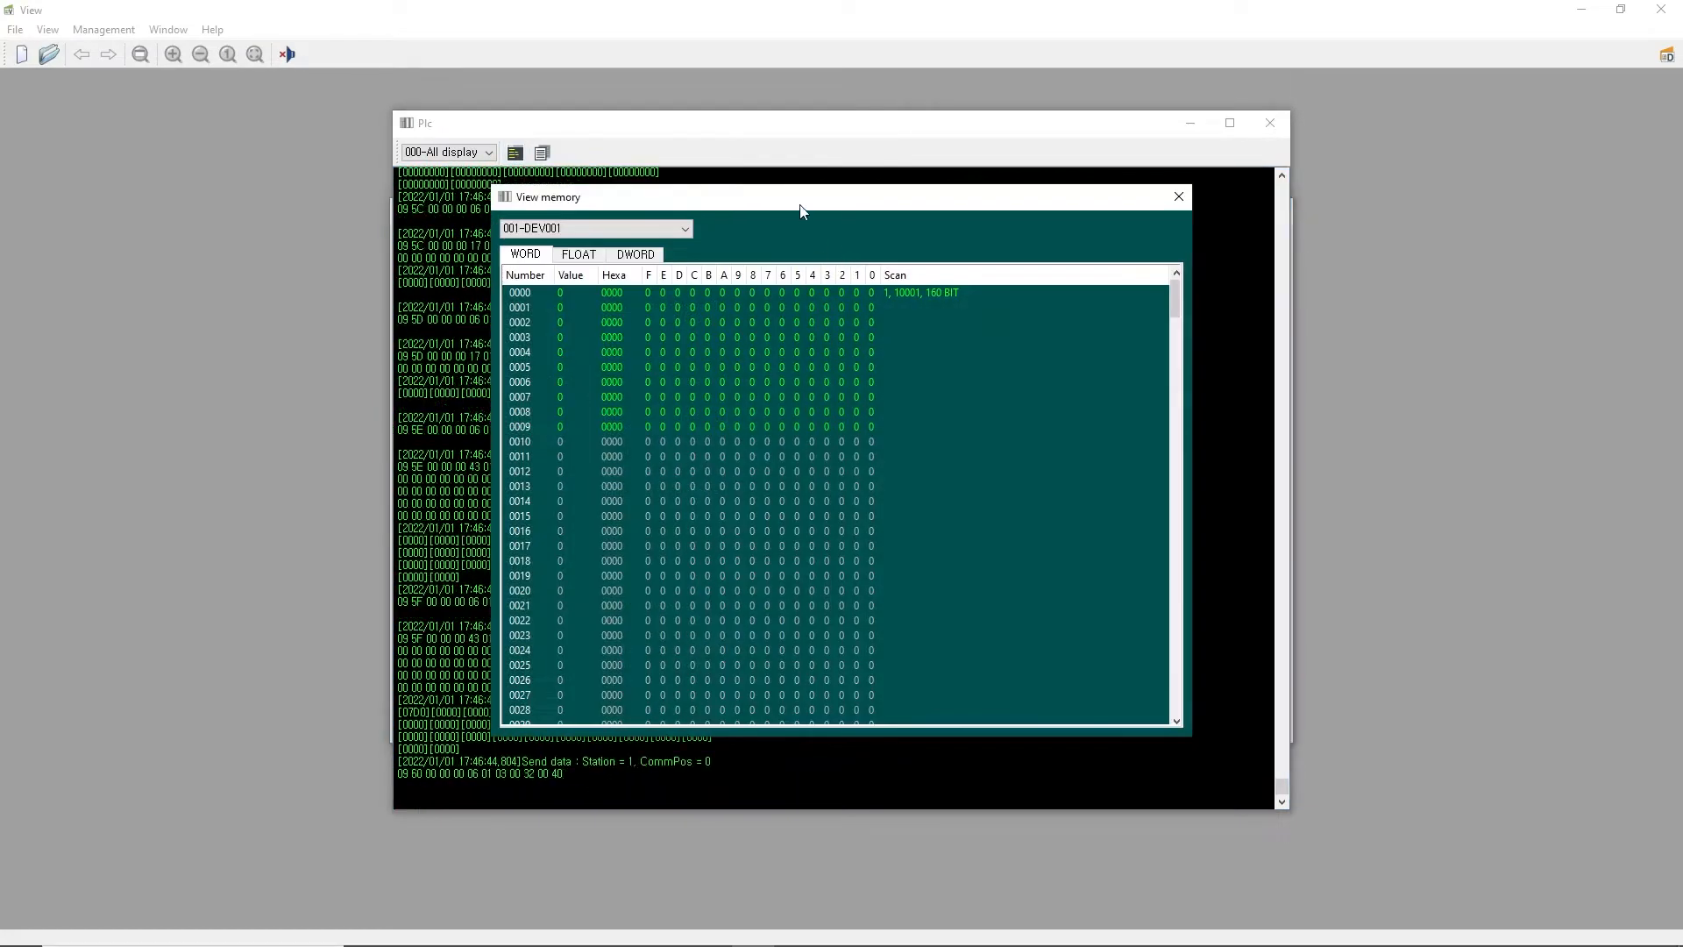
Arrange the Plc, View memory and View tag values windows so the tag list sits beside the memory view.
{"action": "mouse_move", "coordinate": [801, 204]}
{"action": "left_mouse_down"}
{"action": "mouse_move", "coordinate": [426, 211]}
{"action": "mouse_move", "coordinate": [811, 226]}
{"action": "left_mouse_up"}
{"action": "left_click_drag", "start_coordinate": [516, 121], "coordinate": [867, 127]}
{"action": "left_click_drag", "start_coordinate": [660, 230], "coordinate": [925, 270]}
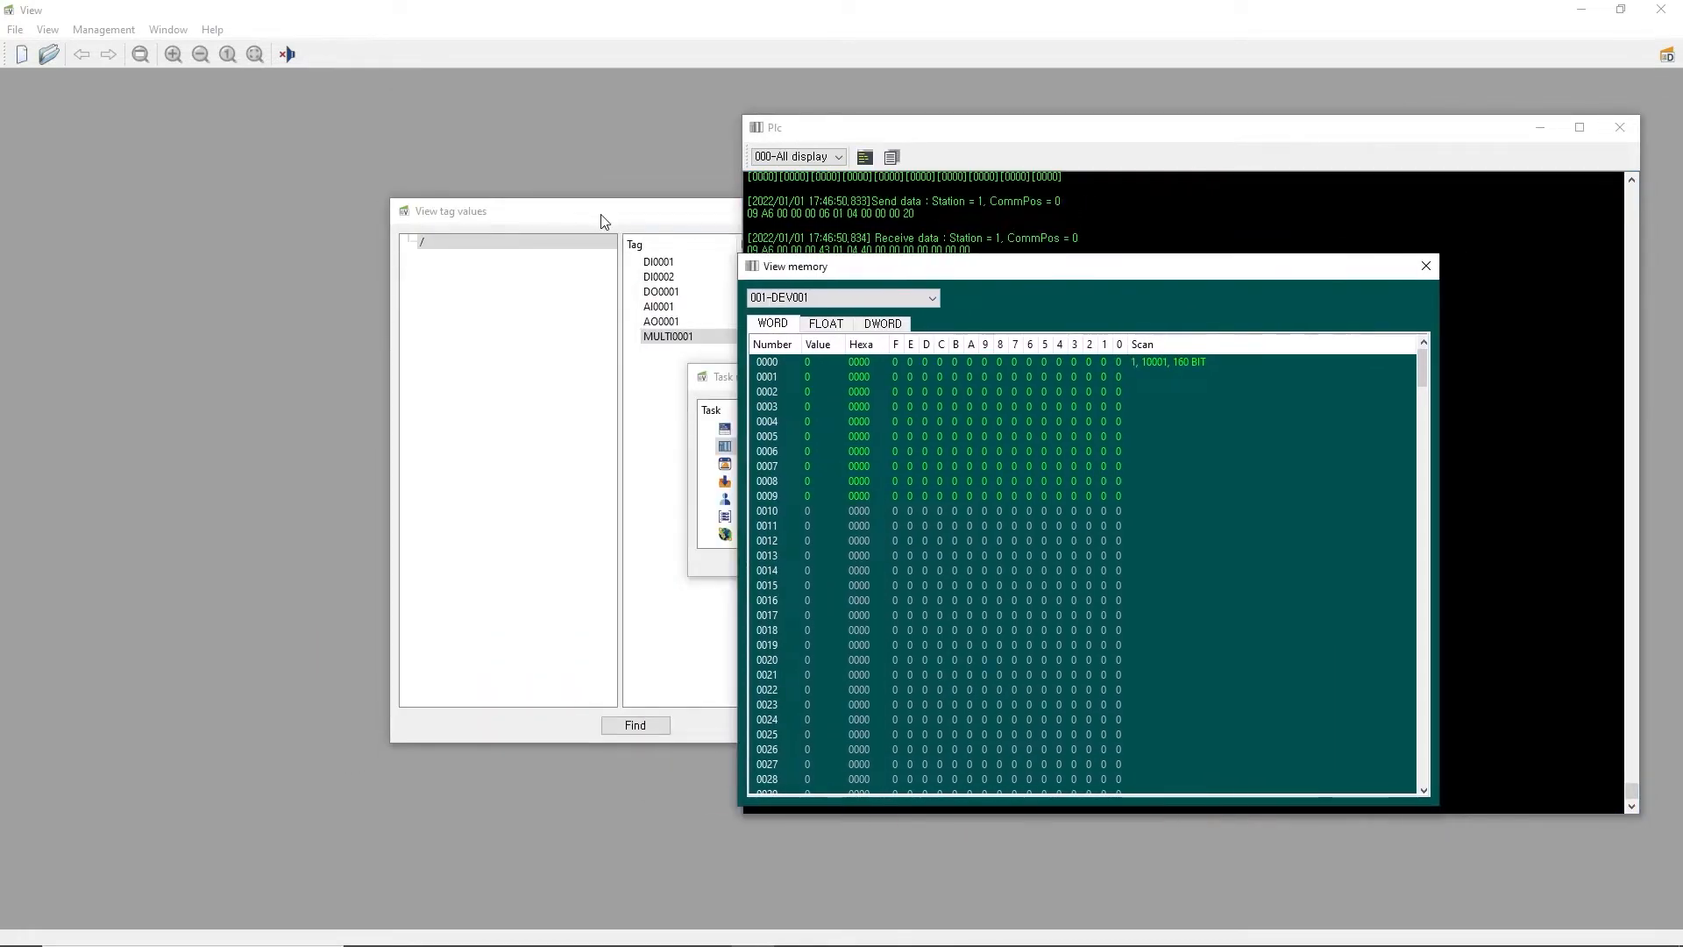
{"action": "left_click_drag", "start_coordinate": [601, 215], "coordinate": [265, 210]}
Close the Task manager and bring the View memory window back to the front.
{"action": "left_click", "coordinate": [408, 36]}
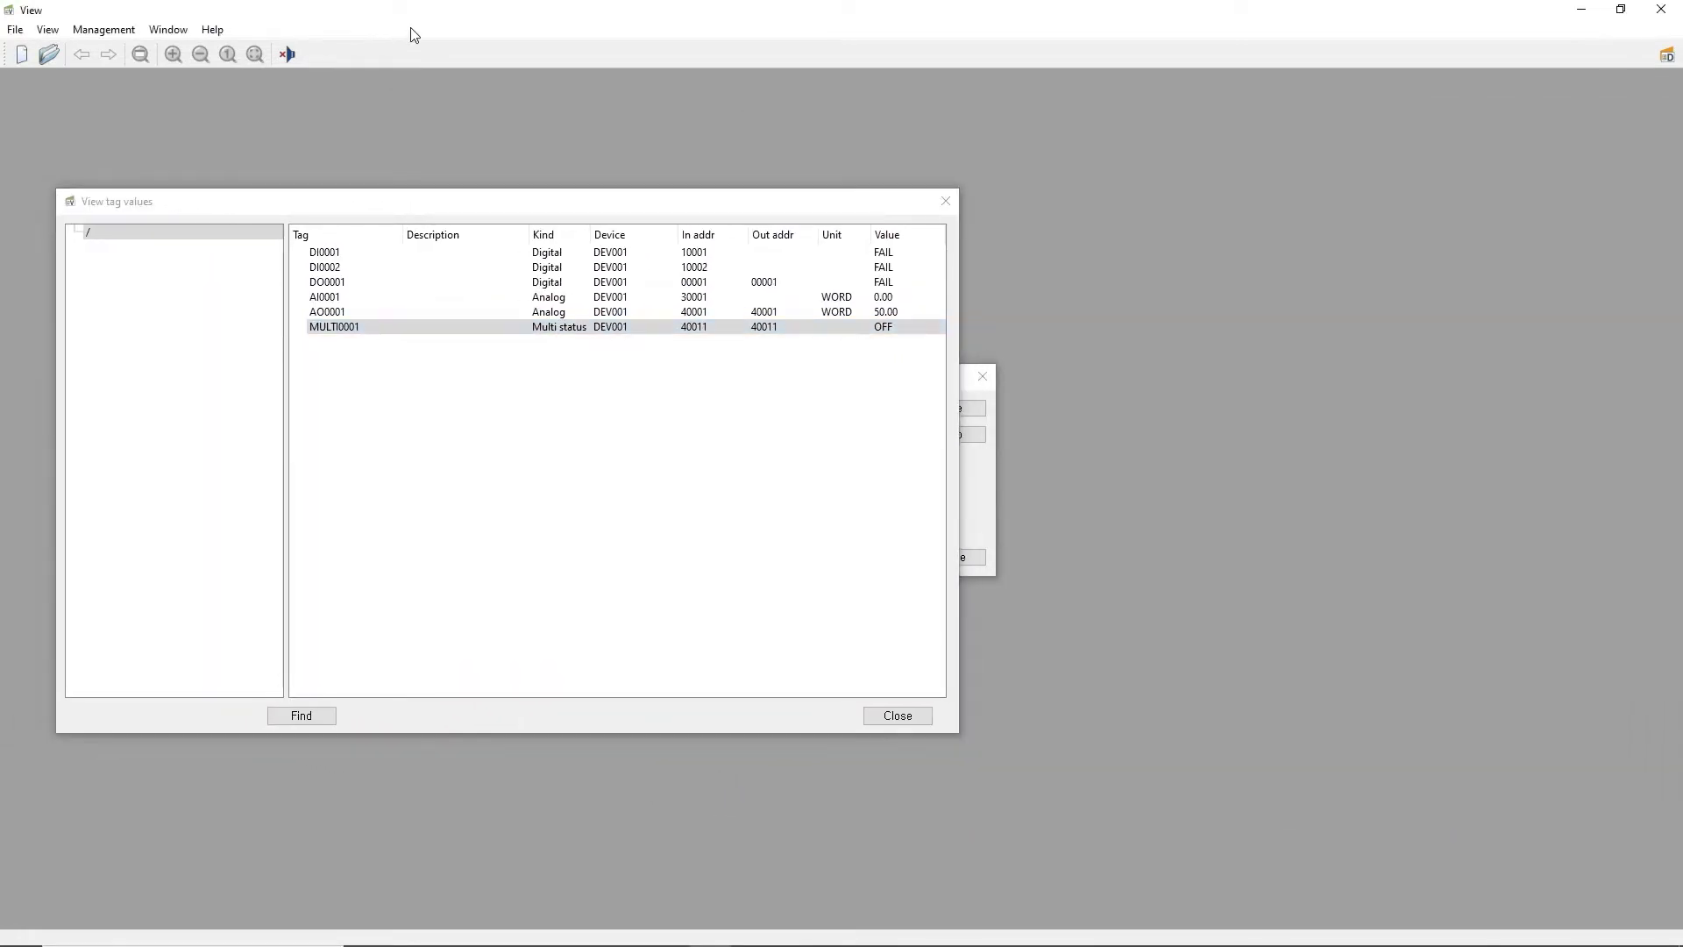
{"action": "left_click", "coordinate": [988, 505]}
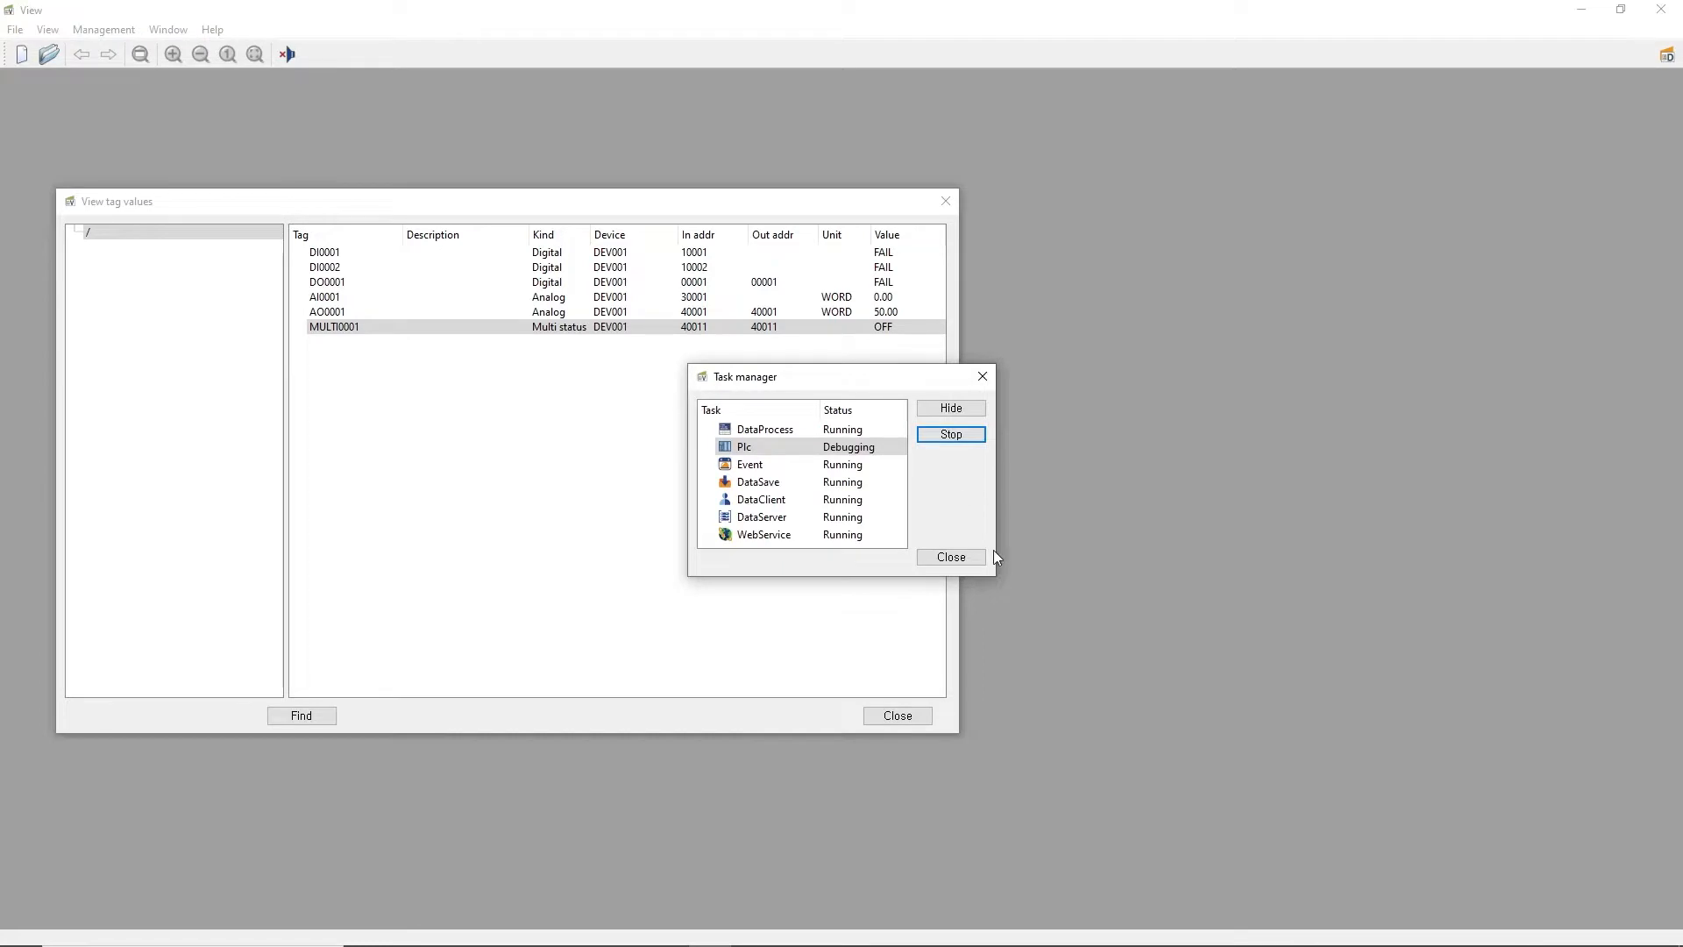
{"action": "left_click", "coordinate": [936, 557]}
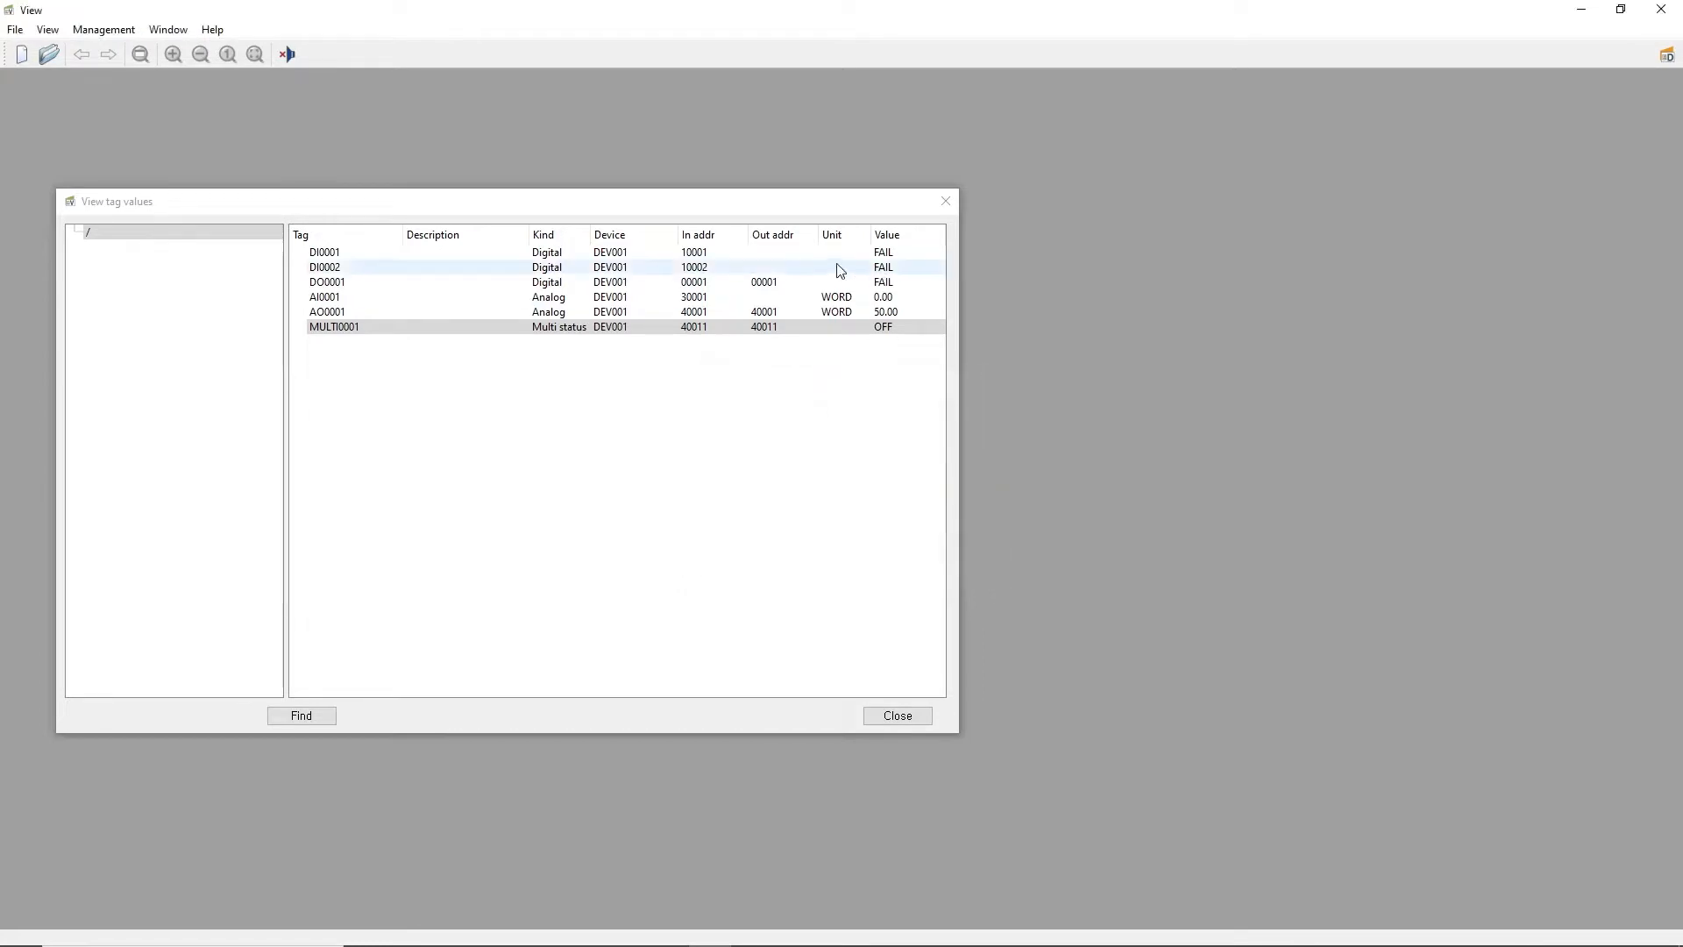
{"action": "double_click", "coordinate": [642, 16]}
{"action": "left_click", "coordinate": [1250, 501]}
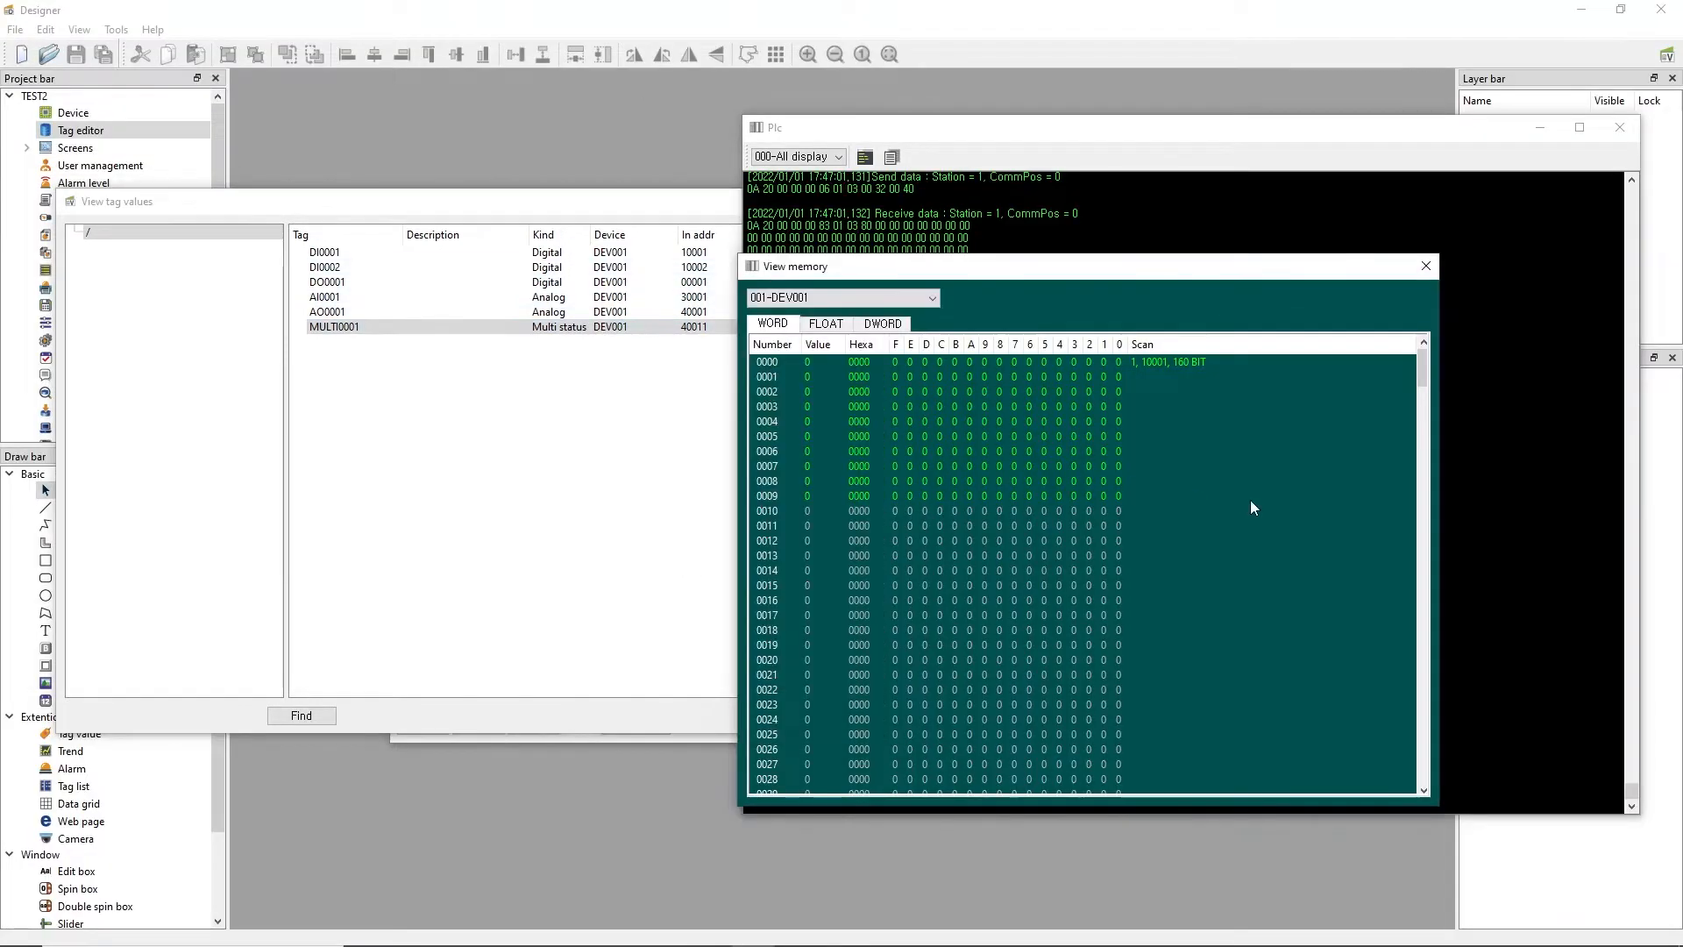
Look through the word memory of DEV001 down to the scan block starting at address 40001.
{"action": "left_click", "coordinate": [1248, 499]}
{"action": "scroll", "coordinate": [1249, 489], "scroll_direction": "down", "scroll_amount": 2}
{"action": "scroll", "coordinate": [1250, 489], "scroll_direction": "up", "scroll_amount": 2}
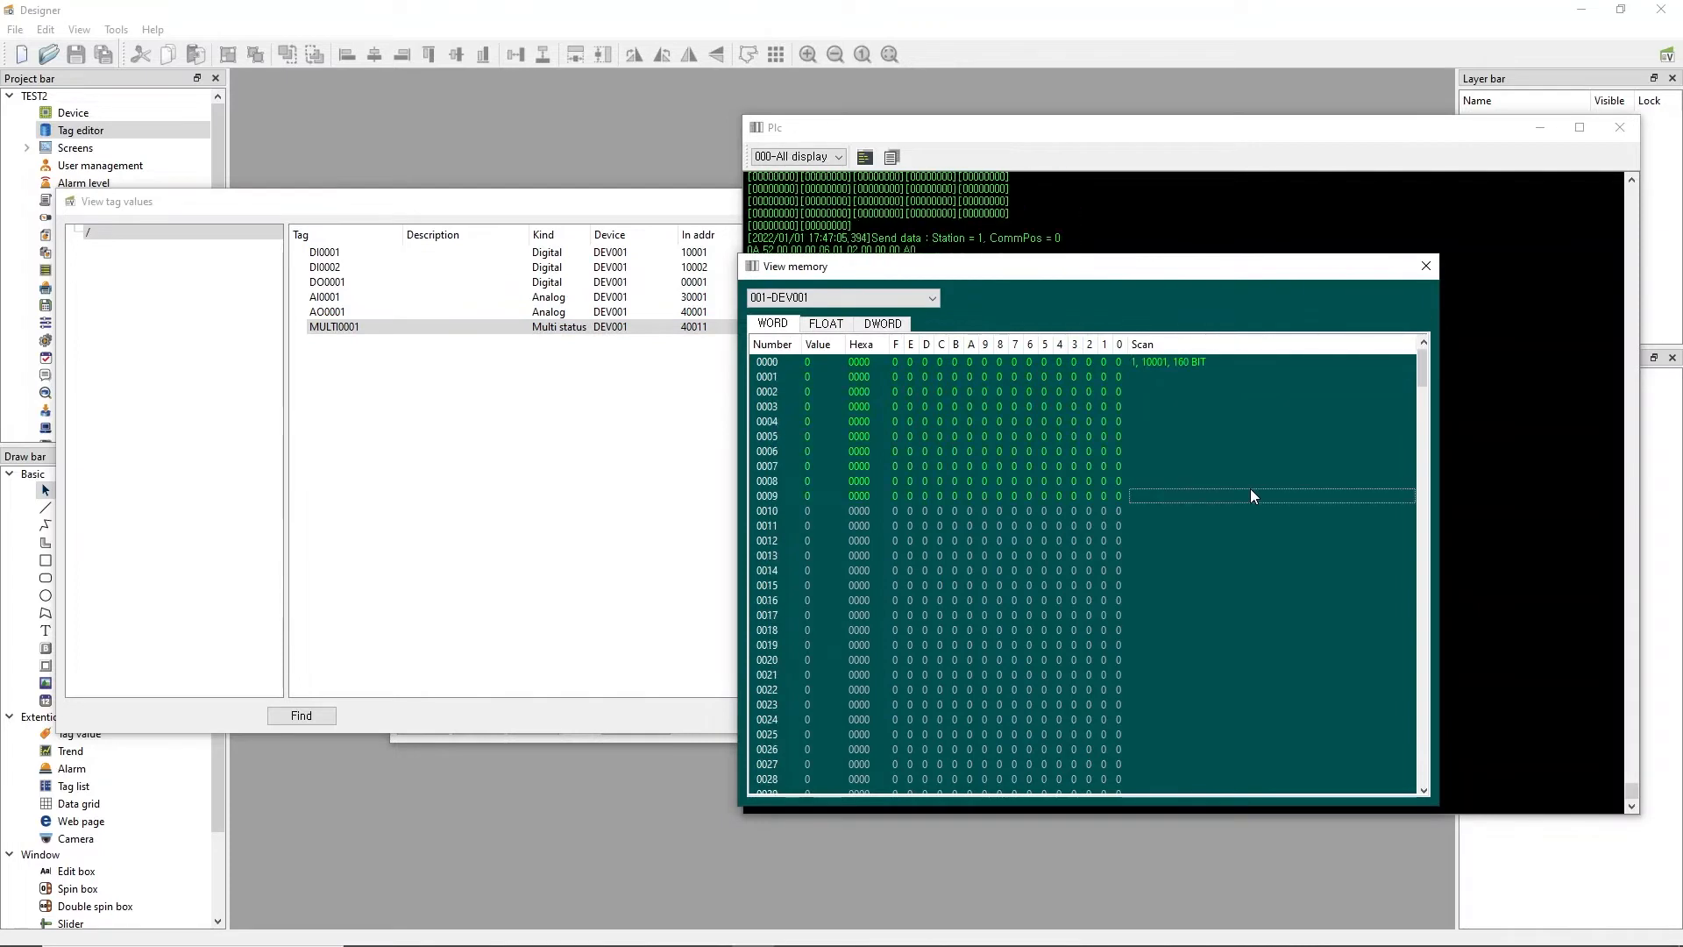
{"action": "scroll", "coordinate": [1251, 496], "scroll_direction": "down", "scroll_amount": 11}
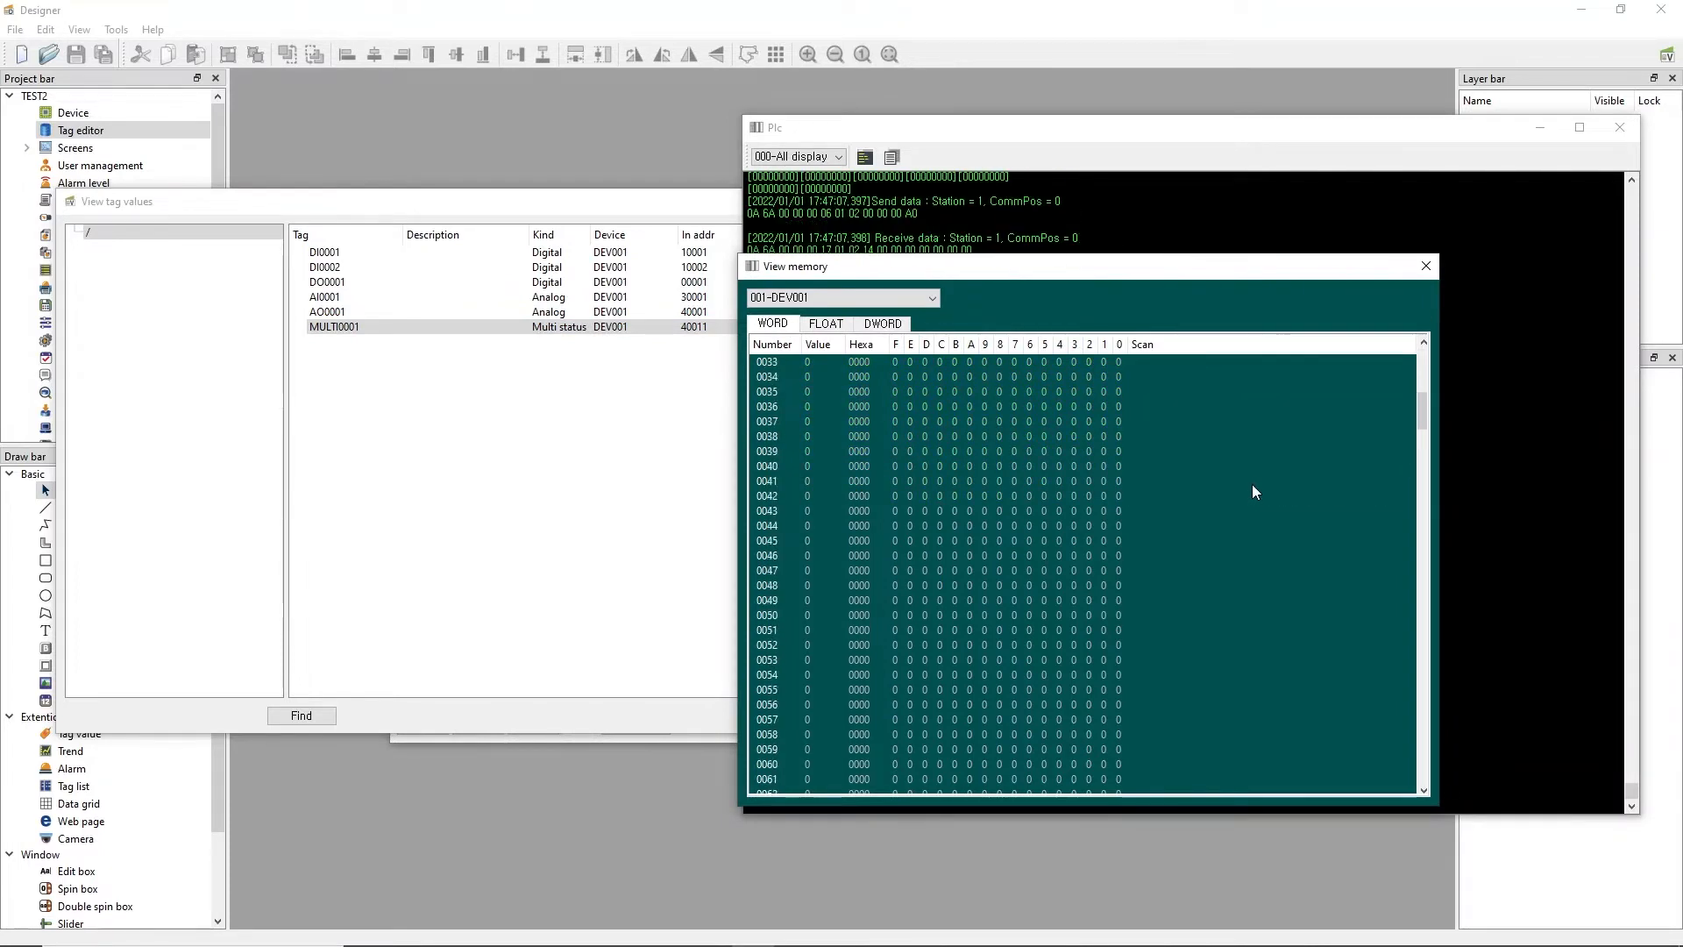
{"action": "scroll", "coordinate": [1251, 496], "scroll_direction": "down", "scroll_amount": 20}
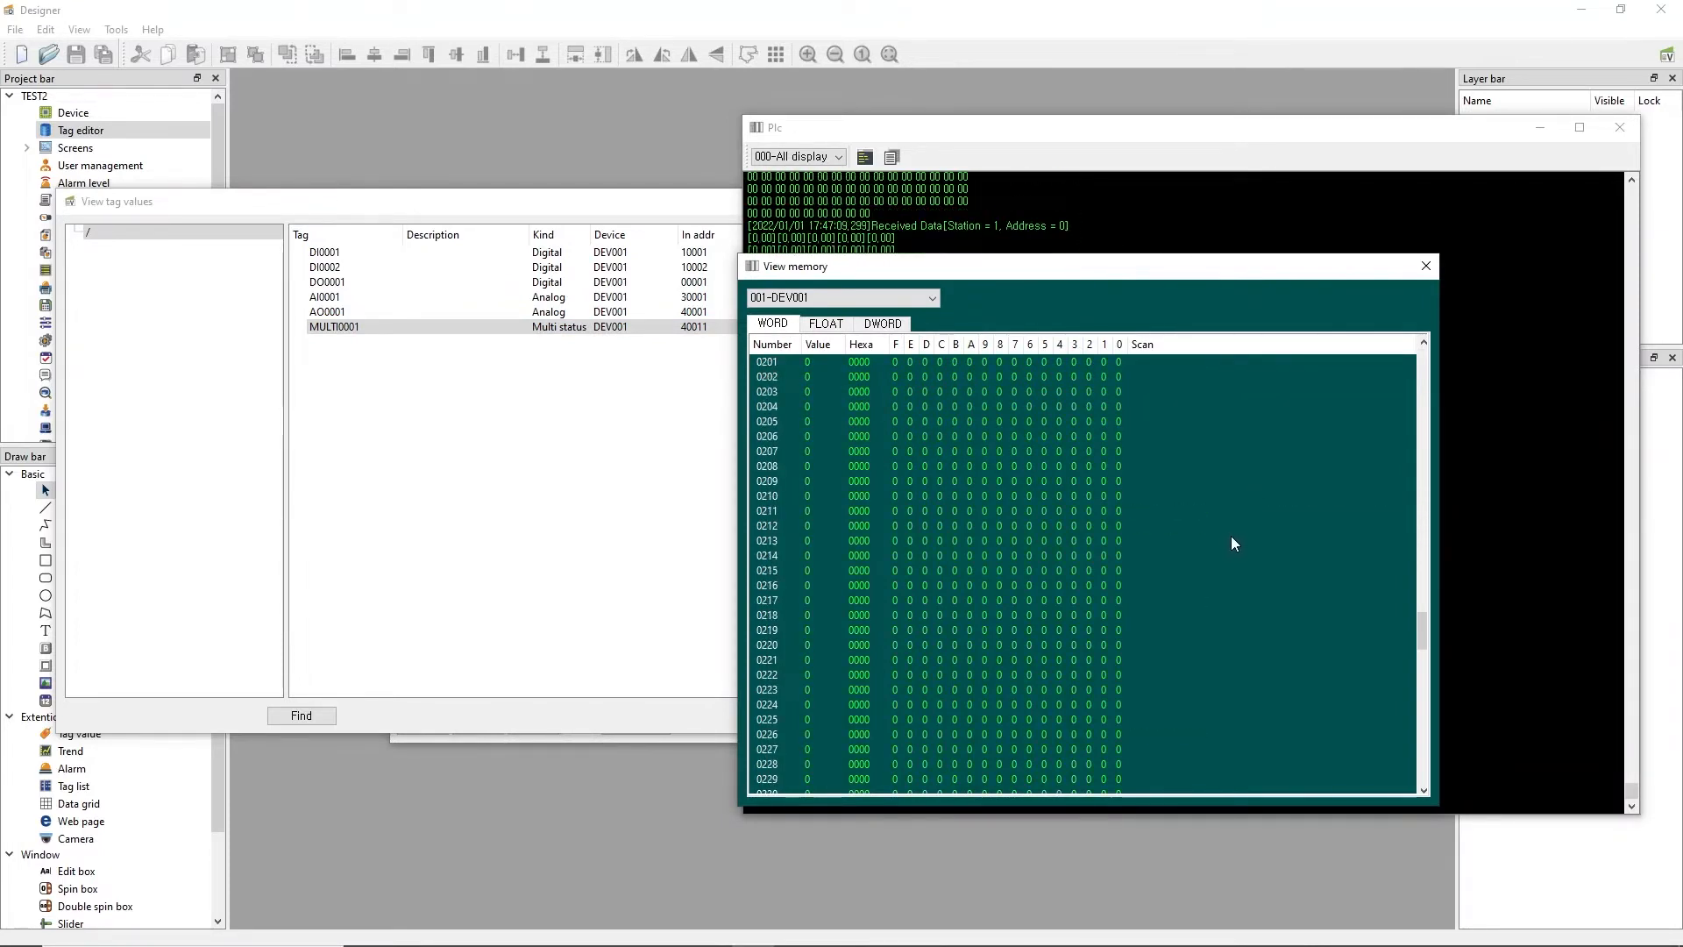
{"action": "scroll", "coordinate": [1229, 540], "scroll_direction": "down", "scroll_amount": 20}
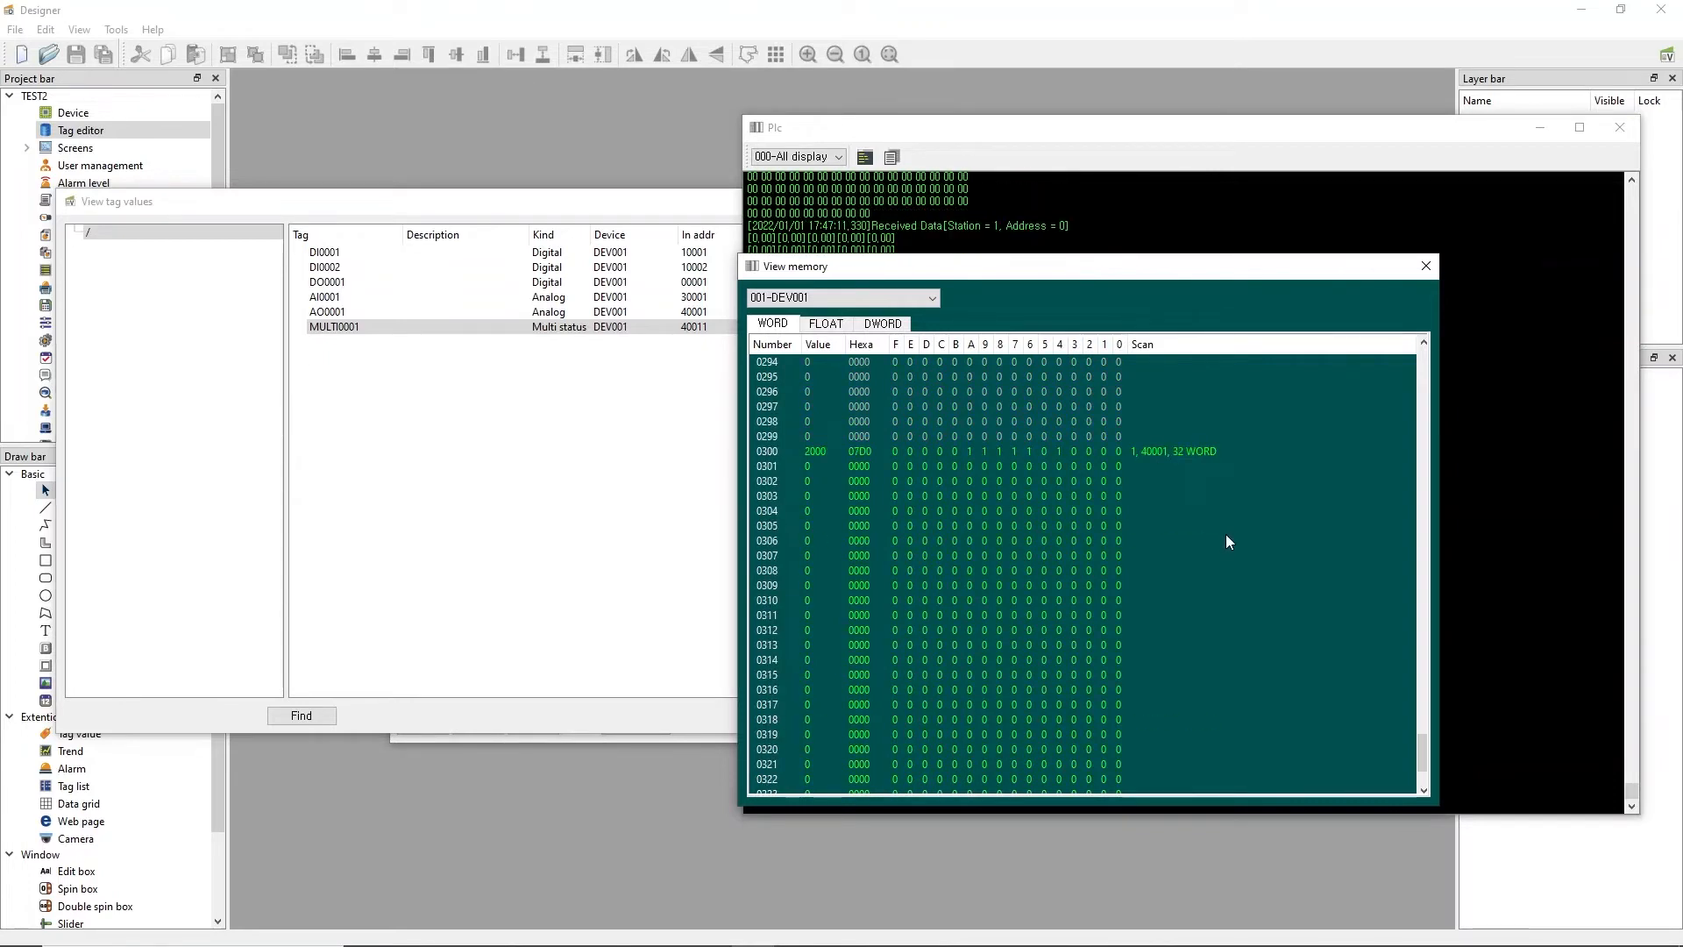
Send the ON control command to the MULTI0001 tag.
{"action": "right_click", "coordinate": [346, 327]}
{"action": "left_click", "coordinate": [419, 333]}
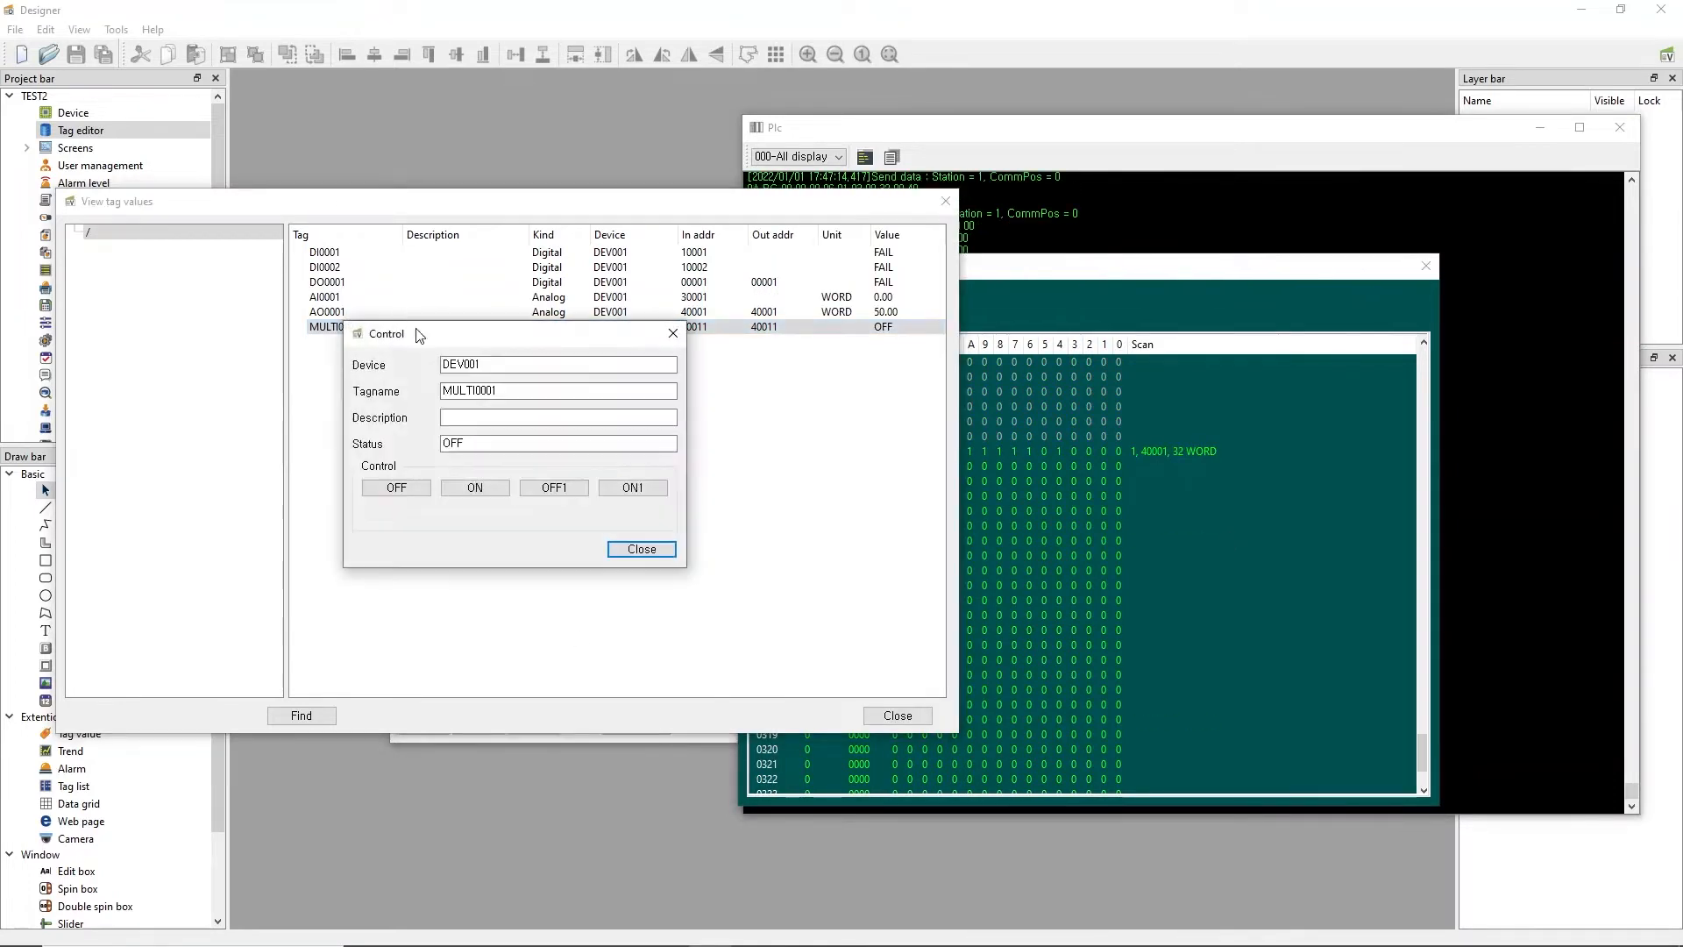
{"action": "left_click", "coordinate": [481, 496]}
{"action": "left_click", "coordinate": [561, 515]}
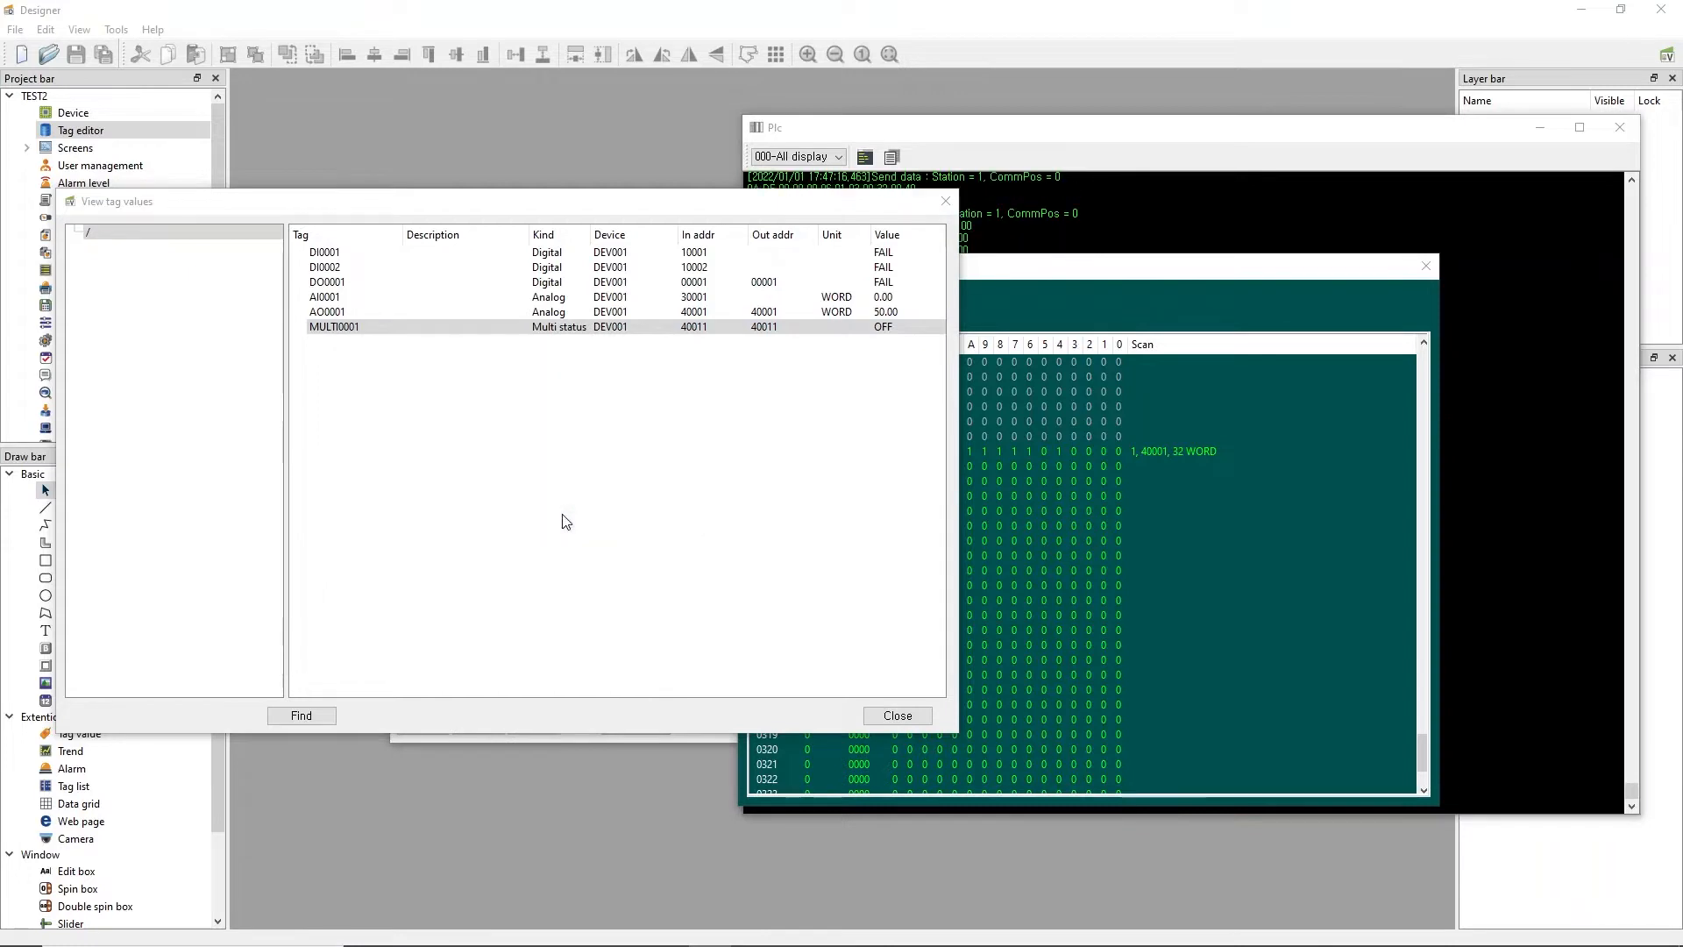
Check the value and bits of memory word 0310 in the View memory window.
{"action": "left_click", "coordinate": [1129, 607]}
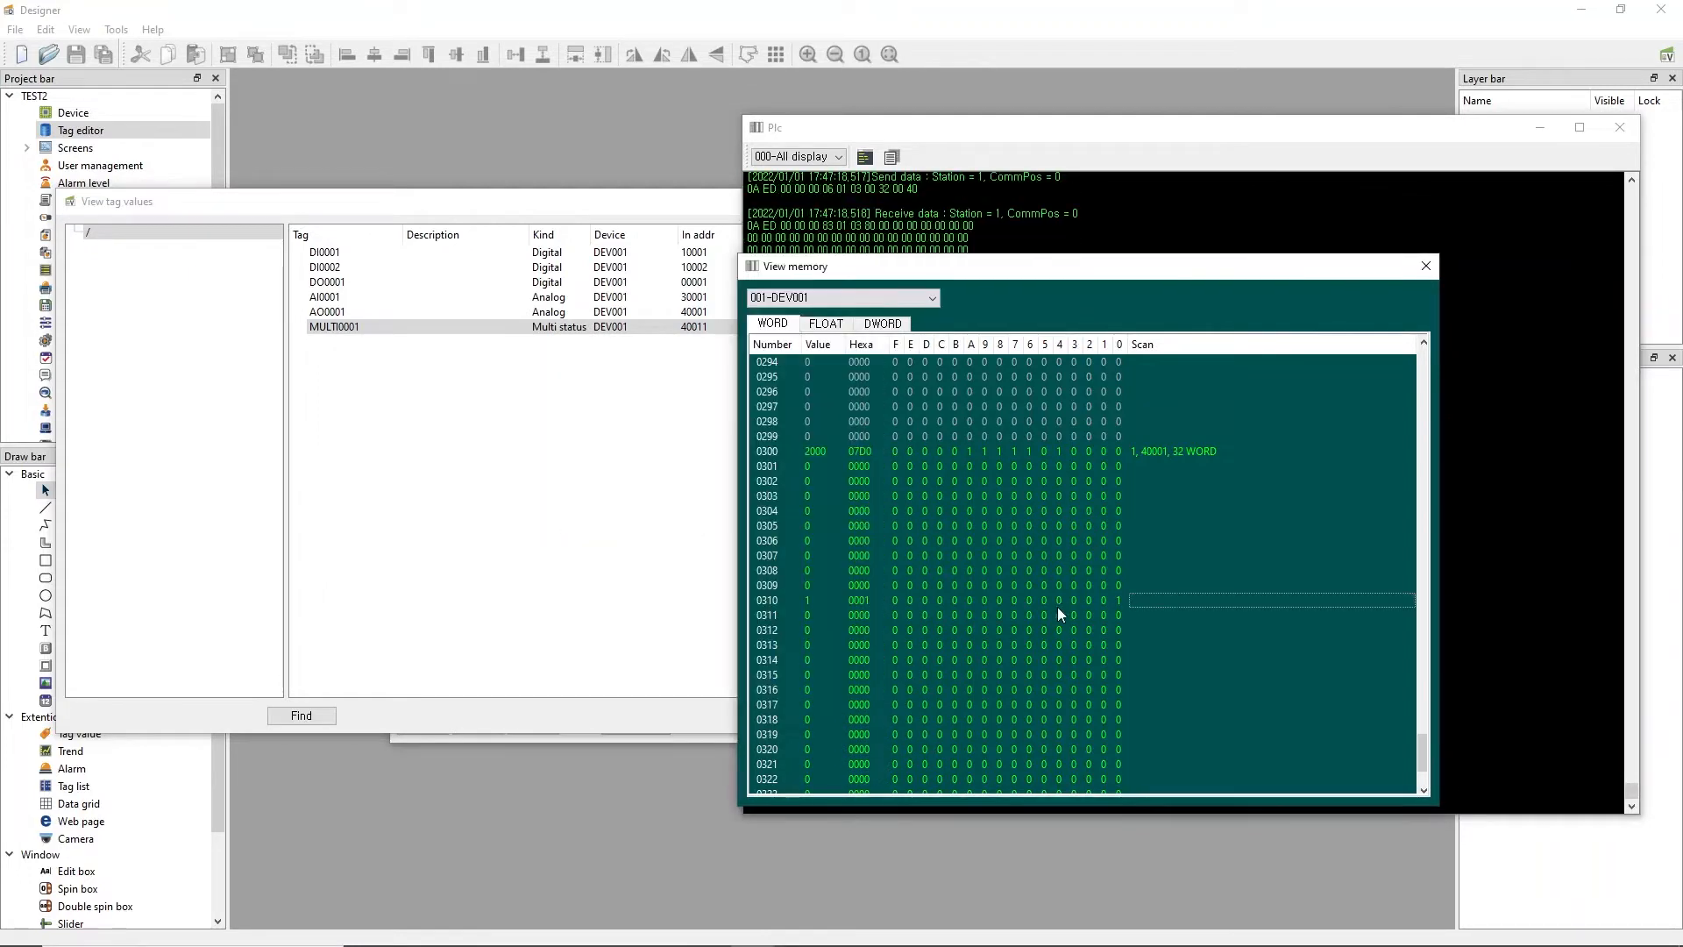
{"action": "left_click", "coordinate": [1016, 603]}
{"action": "left_click", "coordinate": [798, 601]}
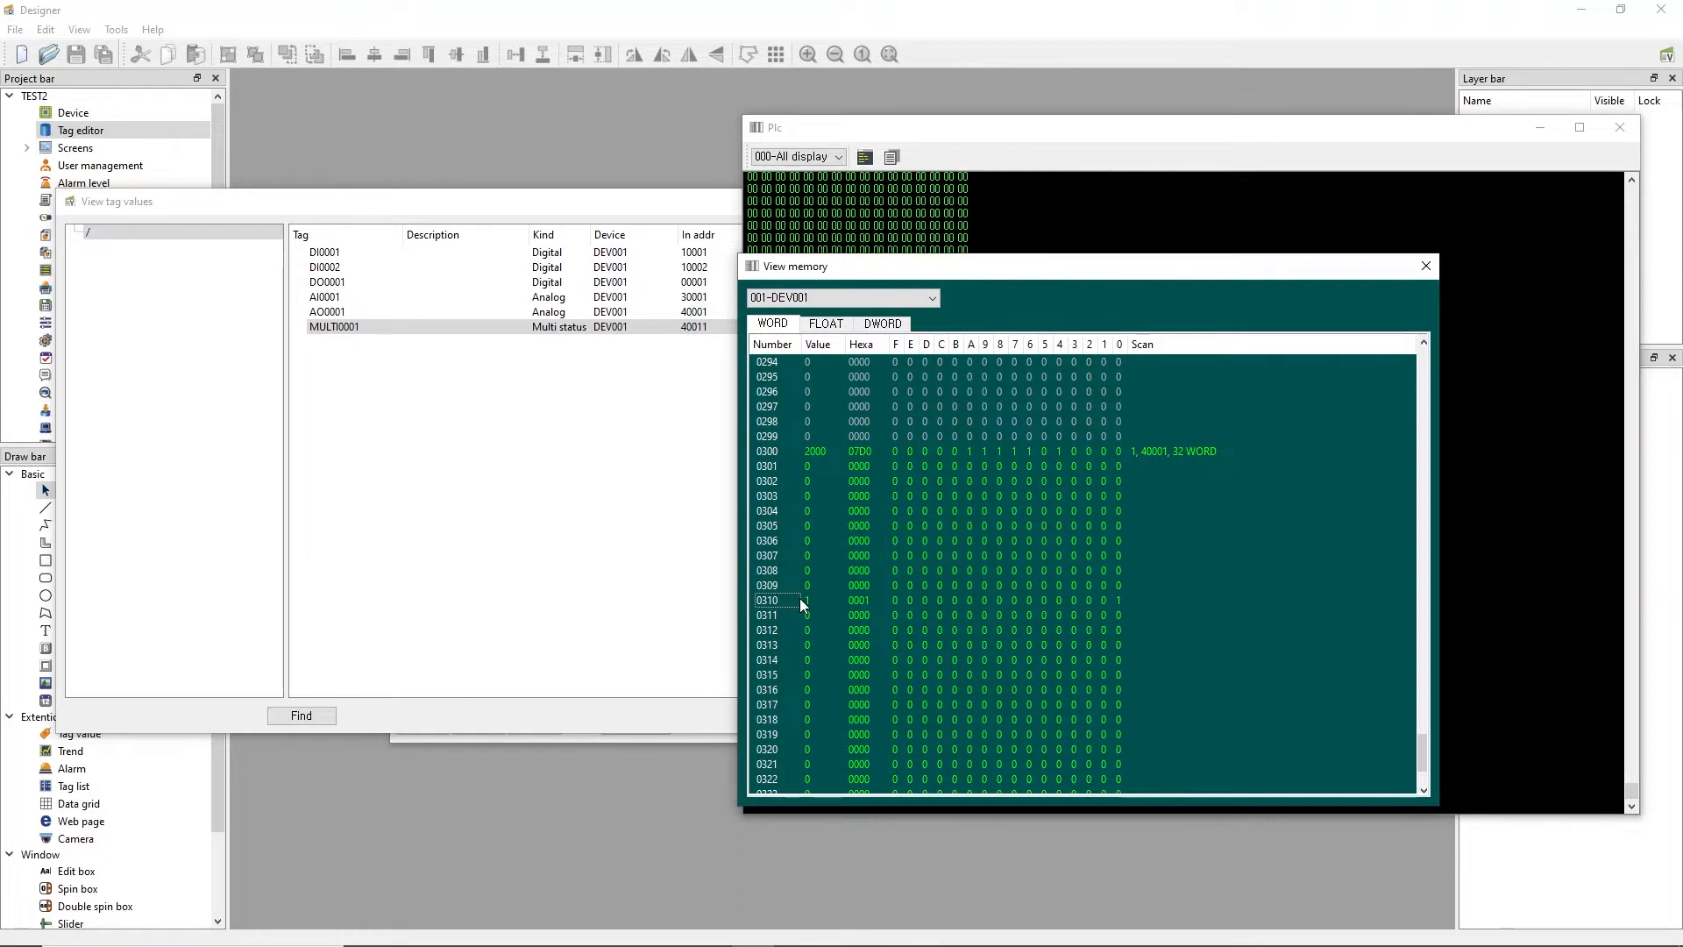
Compare the MULTI0001 tag with bit 0 of word 0310 in the View memory window.
{"action": "left_click", "coordinate": [374, 327]}
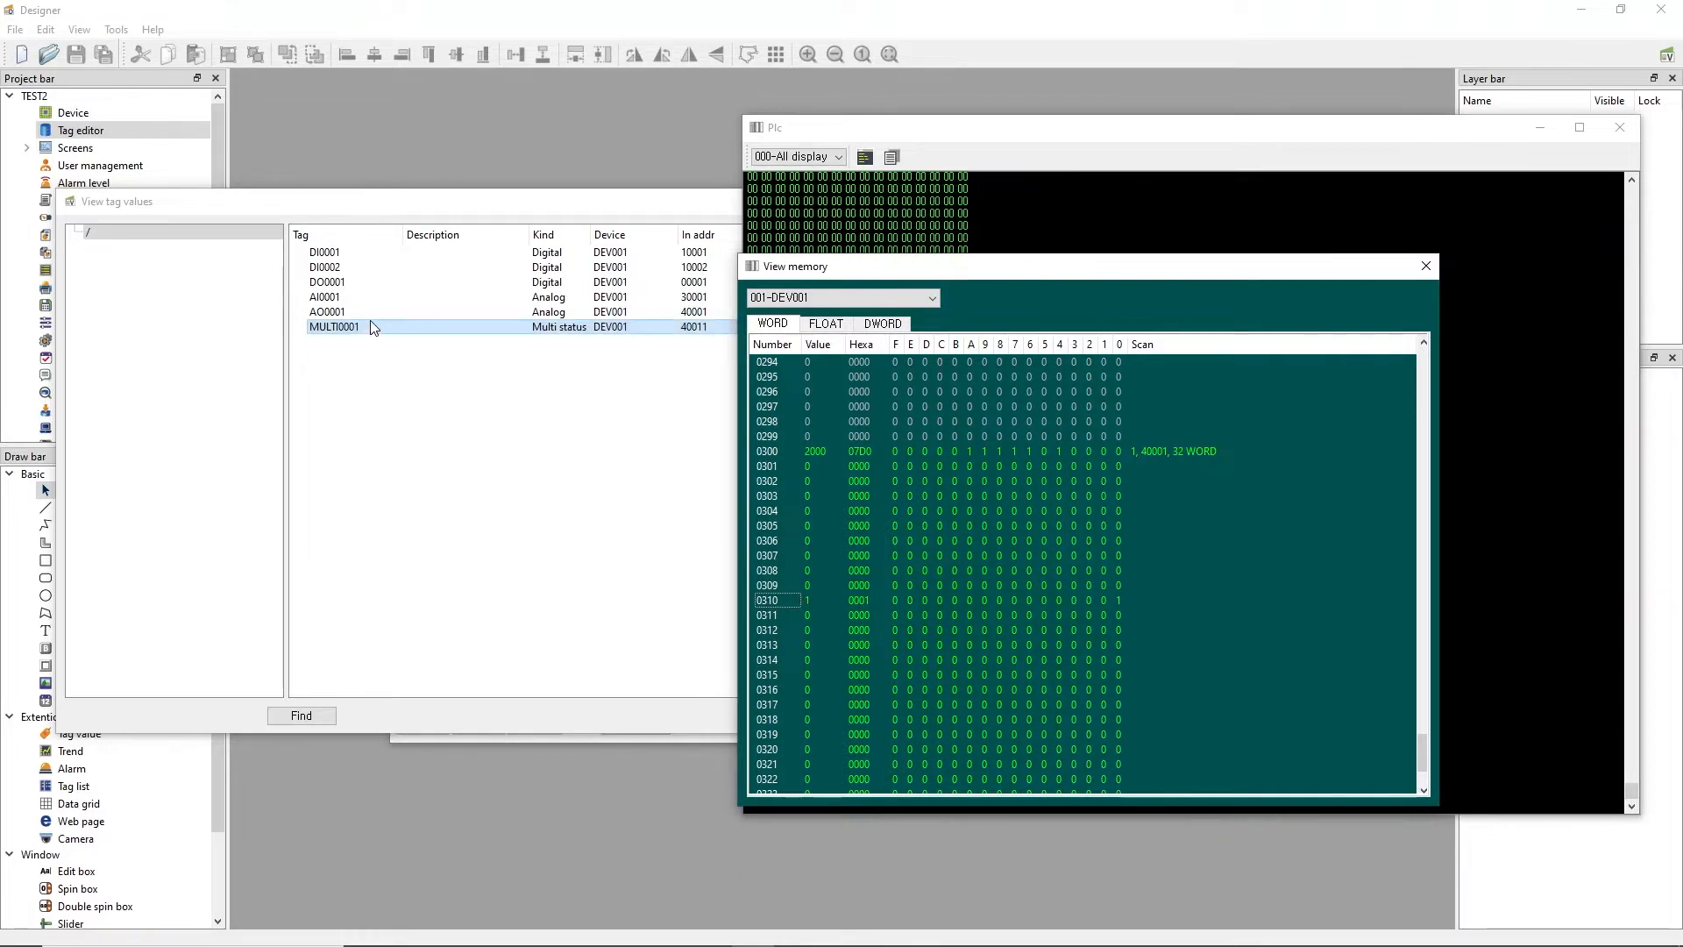
{"action": "left_click", "coordinate": [995, 482]}
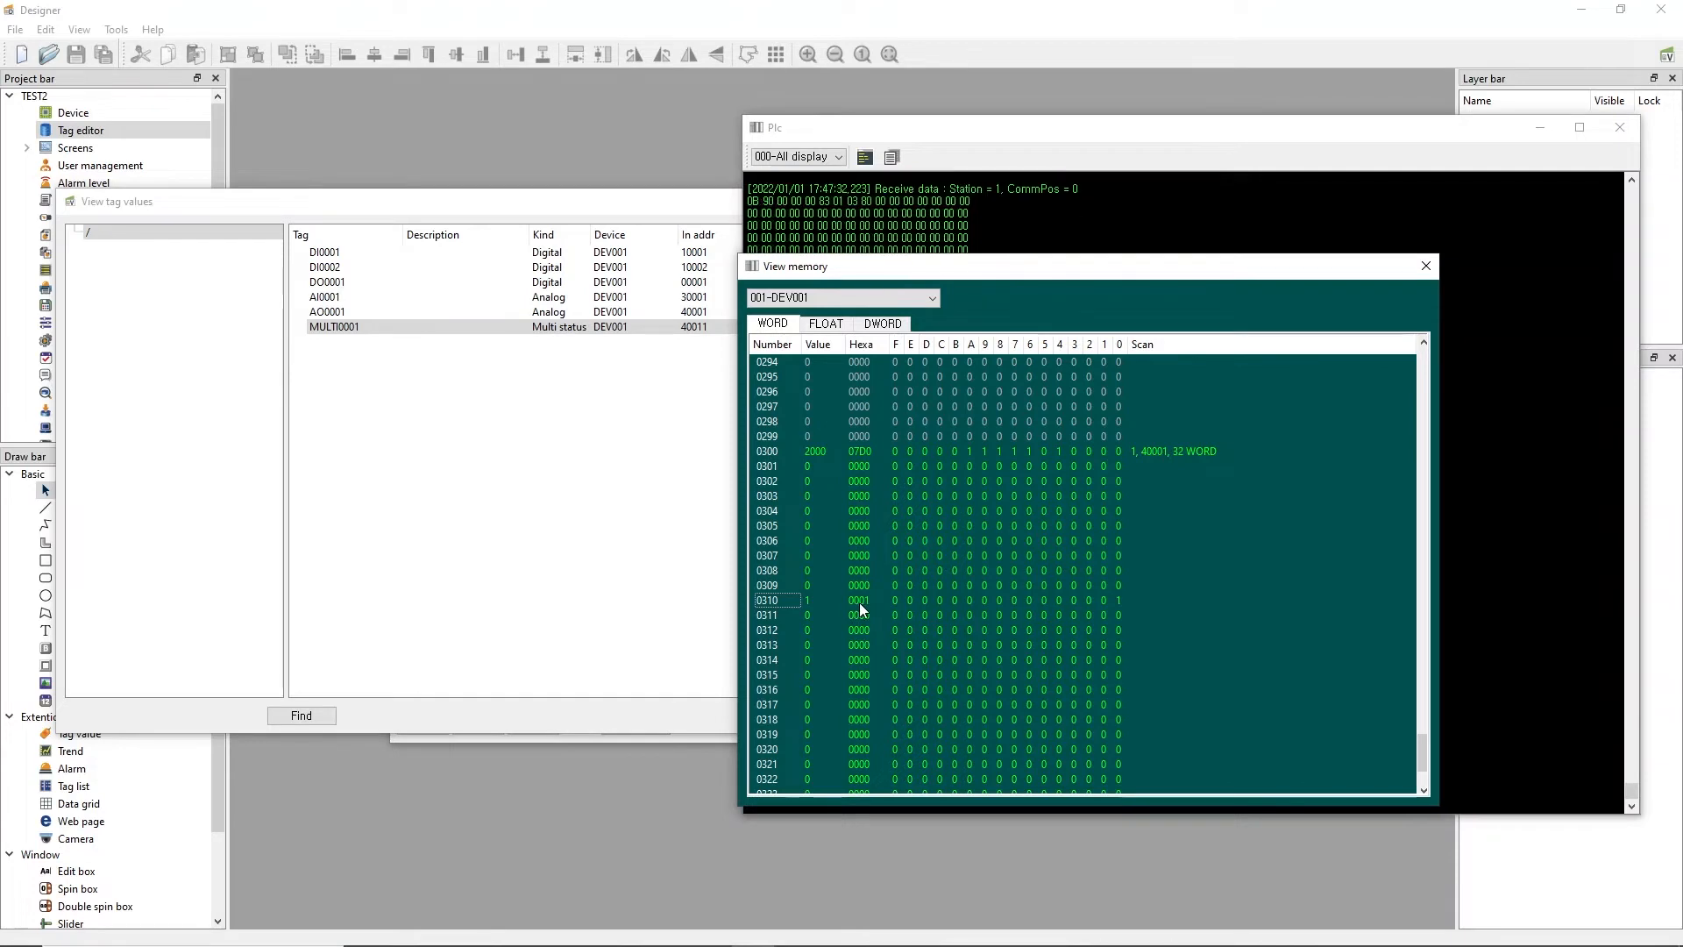
{"action": "left_click", "coordinate": [1120, 603]}
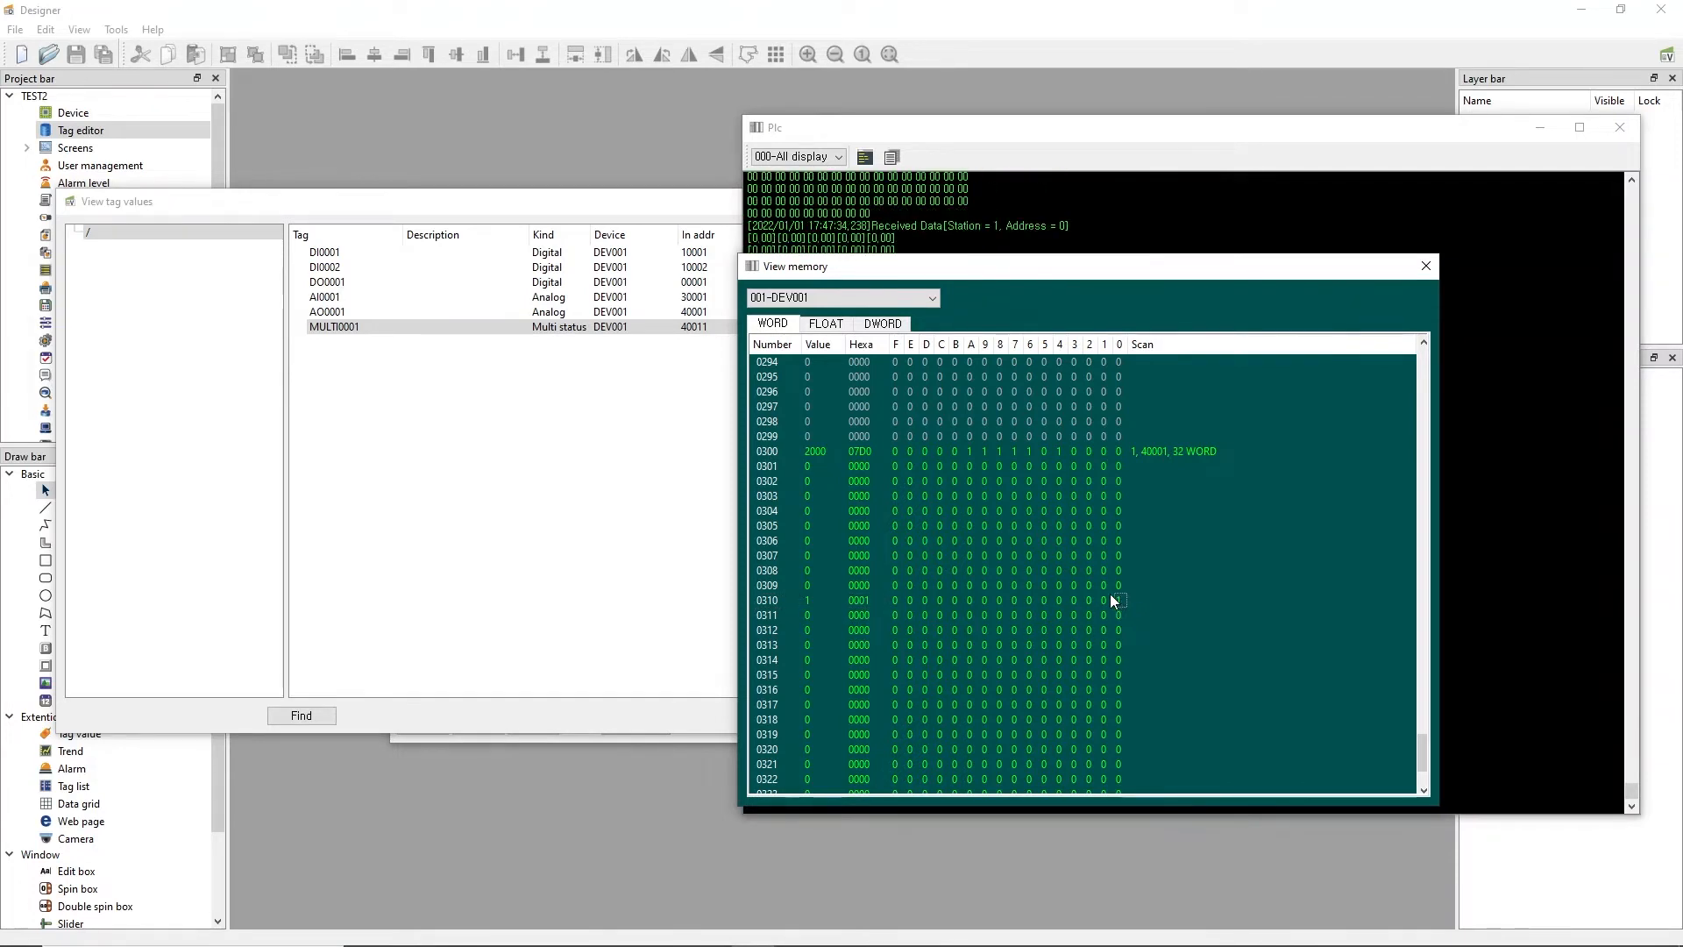
Send the OFF1 control command to the MULTI0001 tag and check bit 1 of memory word 0310.
{"action": "left_click", "coordinate": [568, 403]}
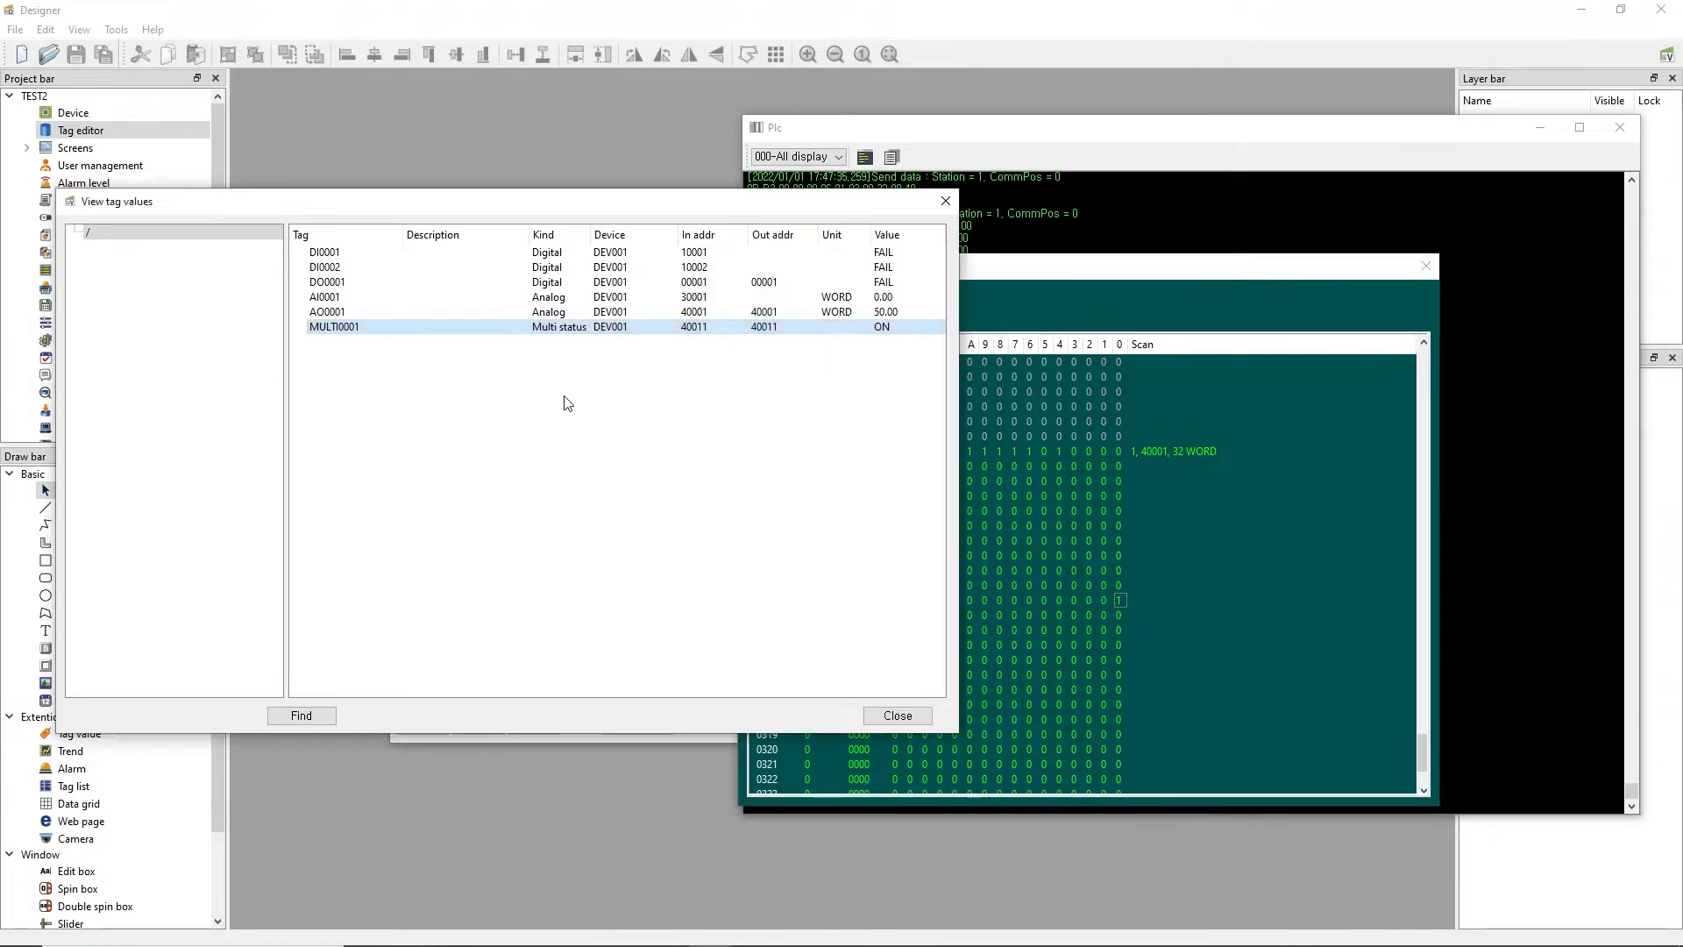
{"action": "right_click", "coordinate": [559, 326]}
{"action": "left_click", "coordinate": [613, 321]}
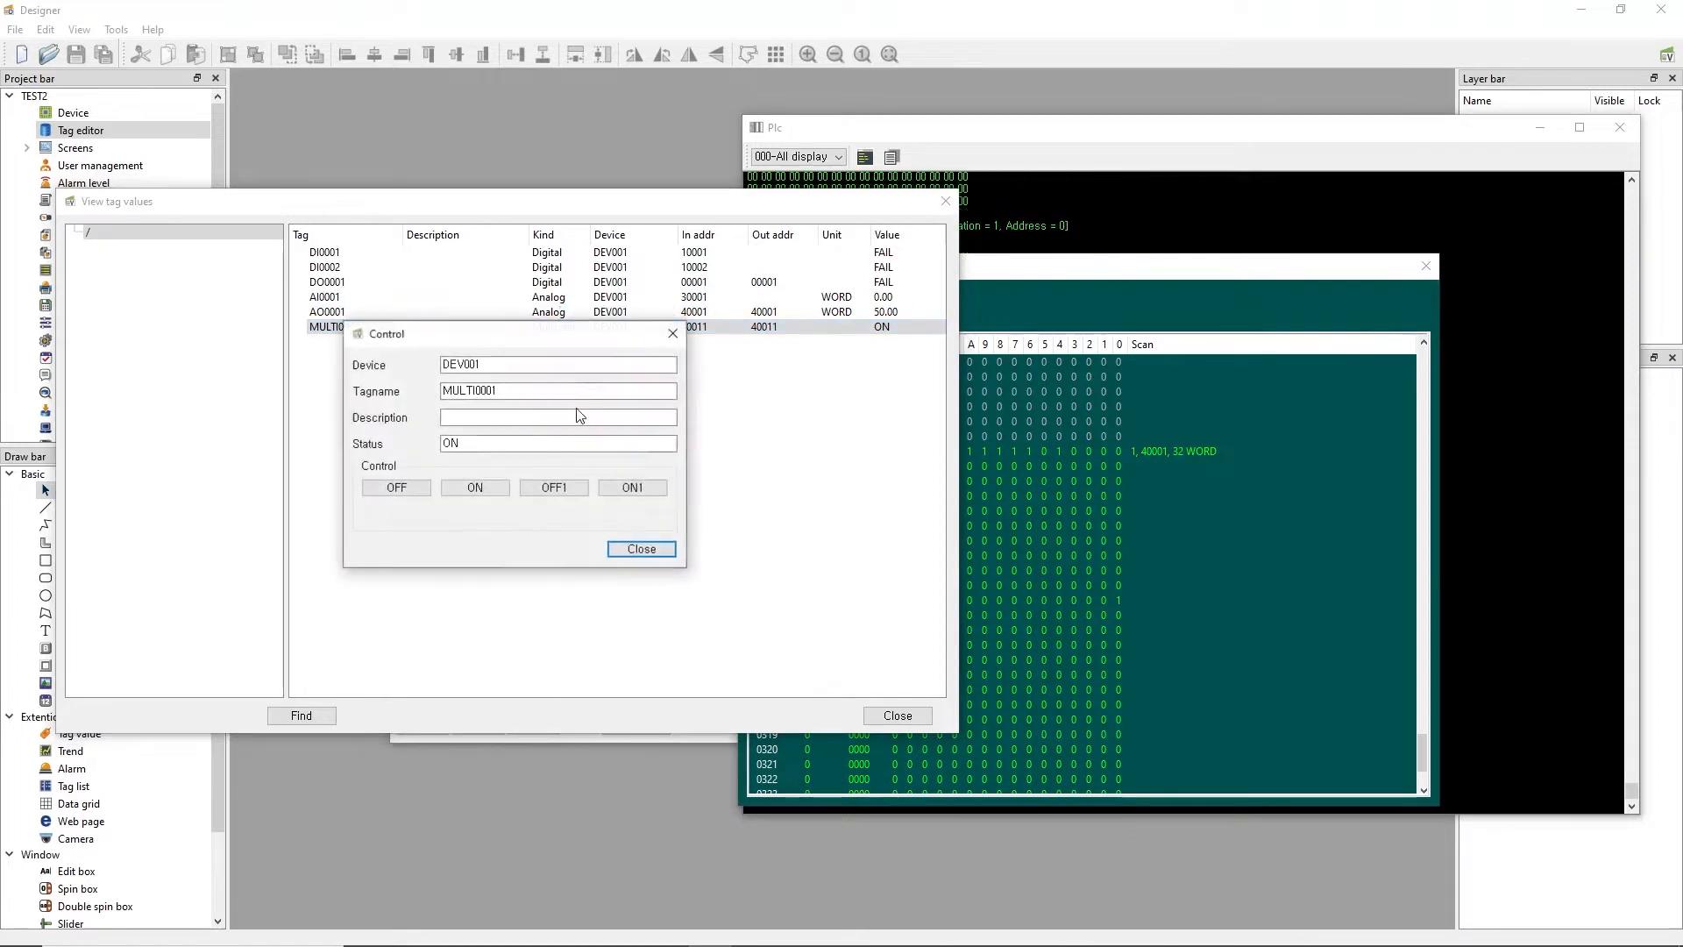
{"action": "left_click", "coordinate": [556, 487]}
{"action": "left_click", "coordinate": [578, 510]}
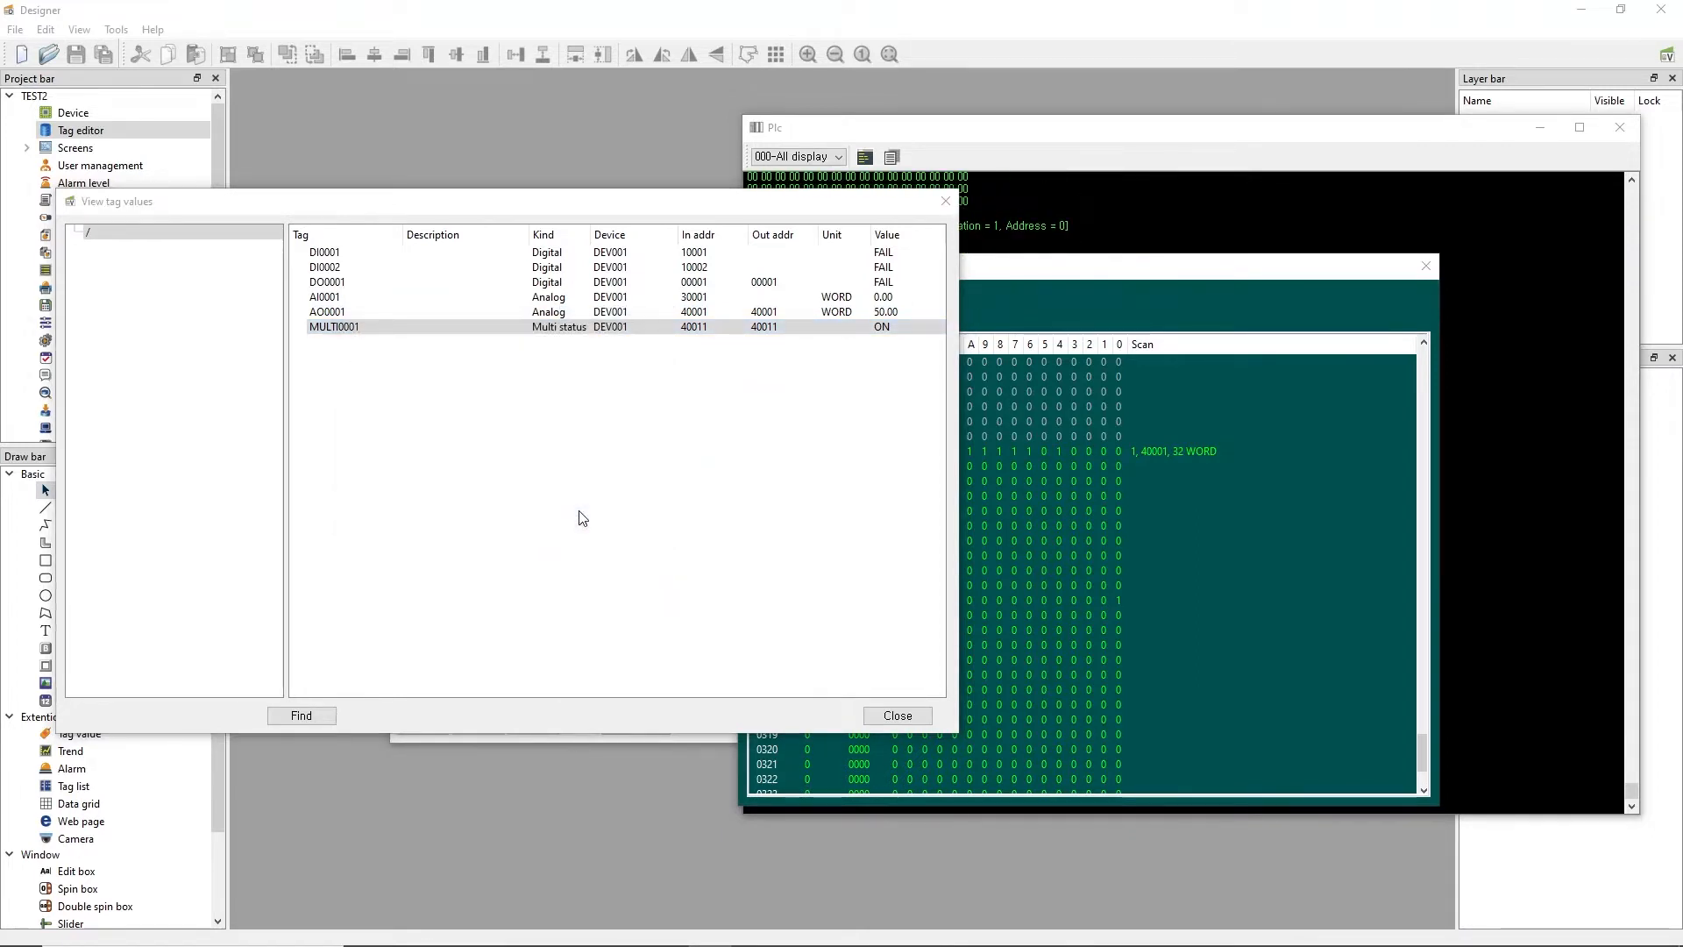
{"action": "left_click", "coordinate": [1101, 603]}
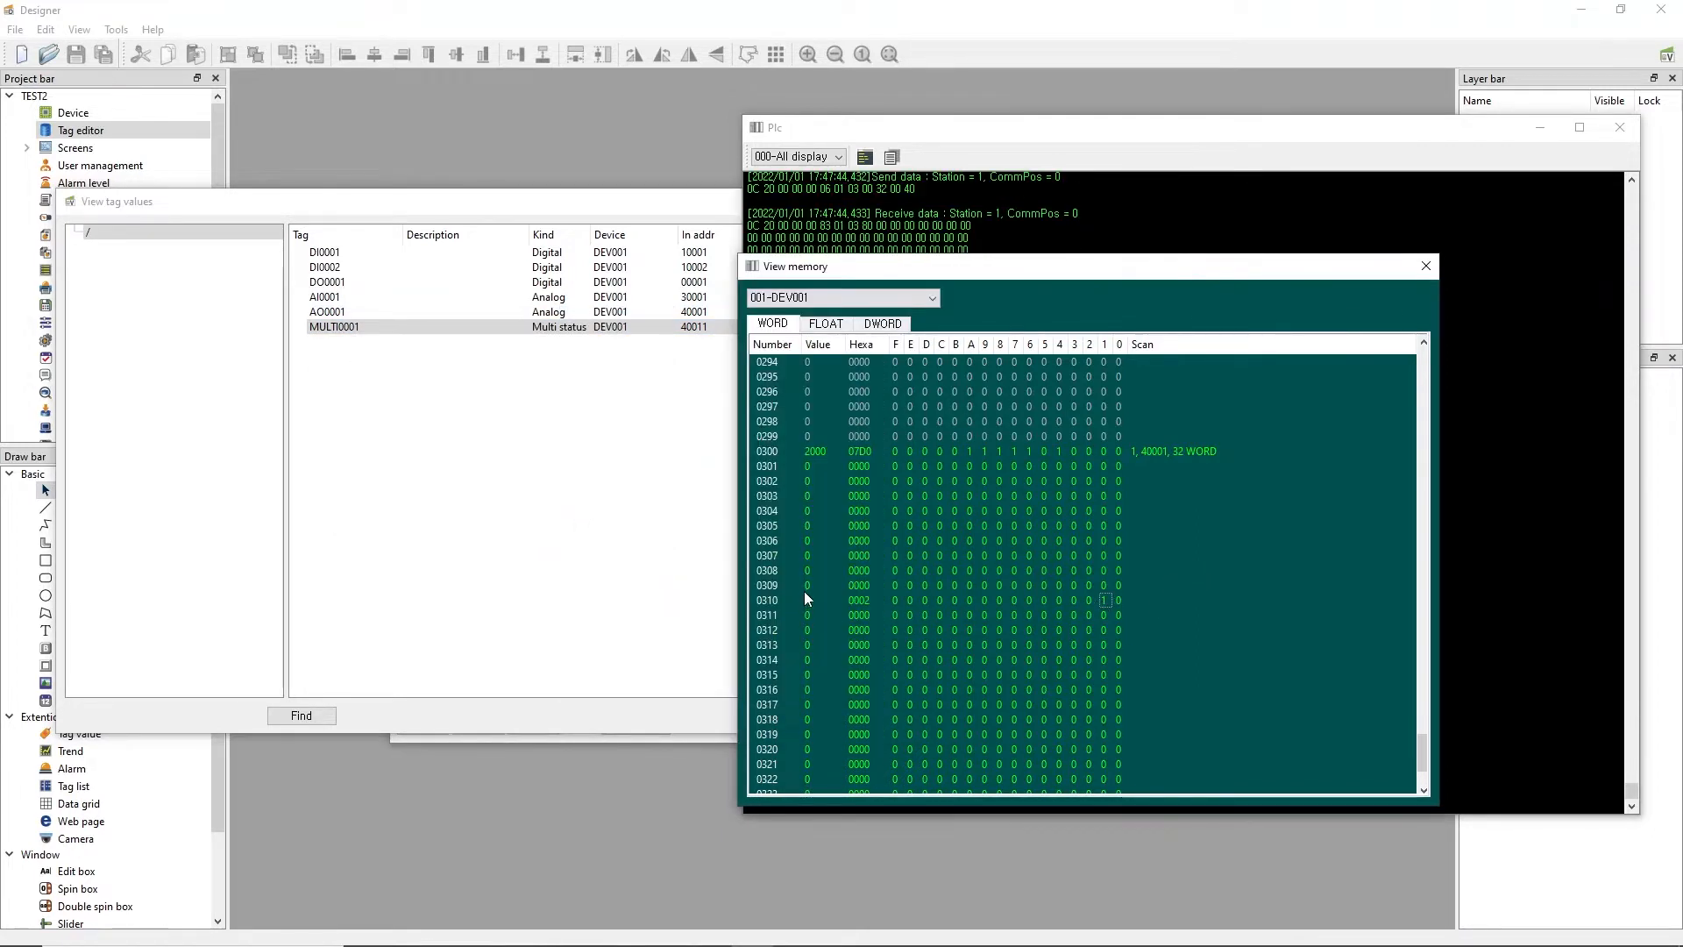
Move the View memory window clear of the tag values list and send the ON1 control command to the MULTI0001 tag.
{"action": "left_click_drag", "start_coordinate": [874, 272], "coordinate": [1111, 293]}
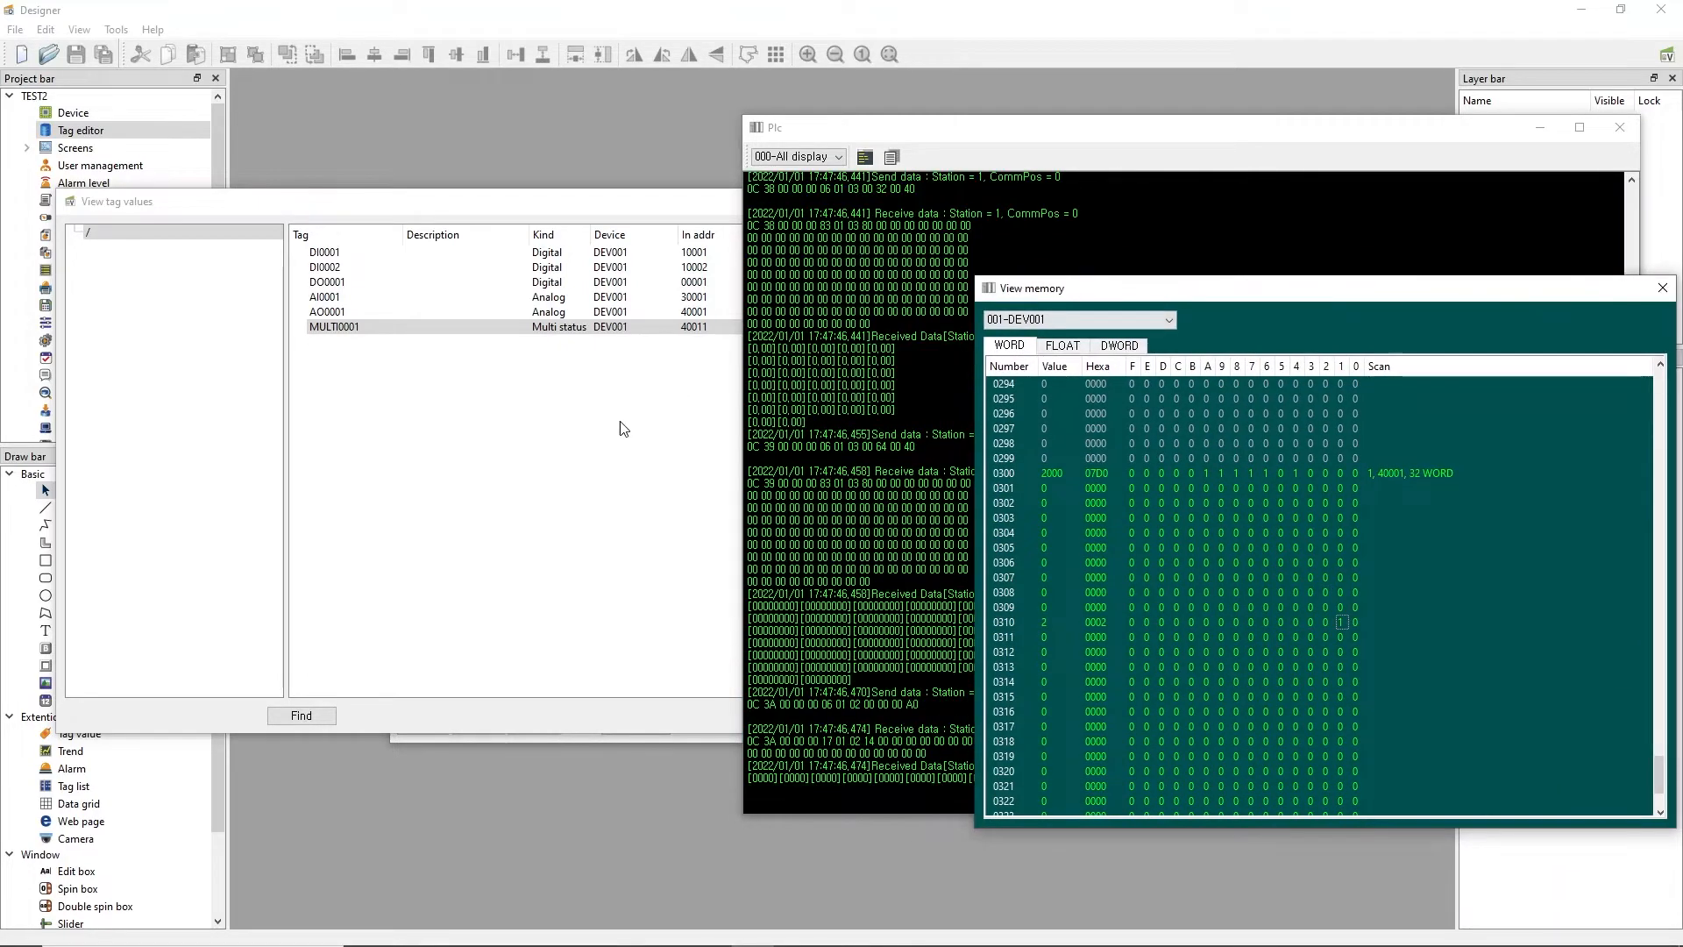
{"action": "left_click", "coordinate": [797, 365]}
{"action": "right_click", "coordinate": [783, 330]}
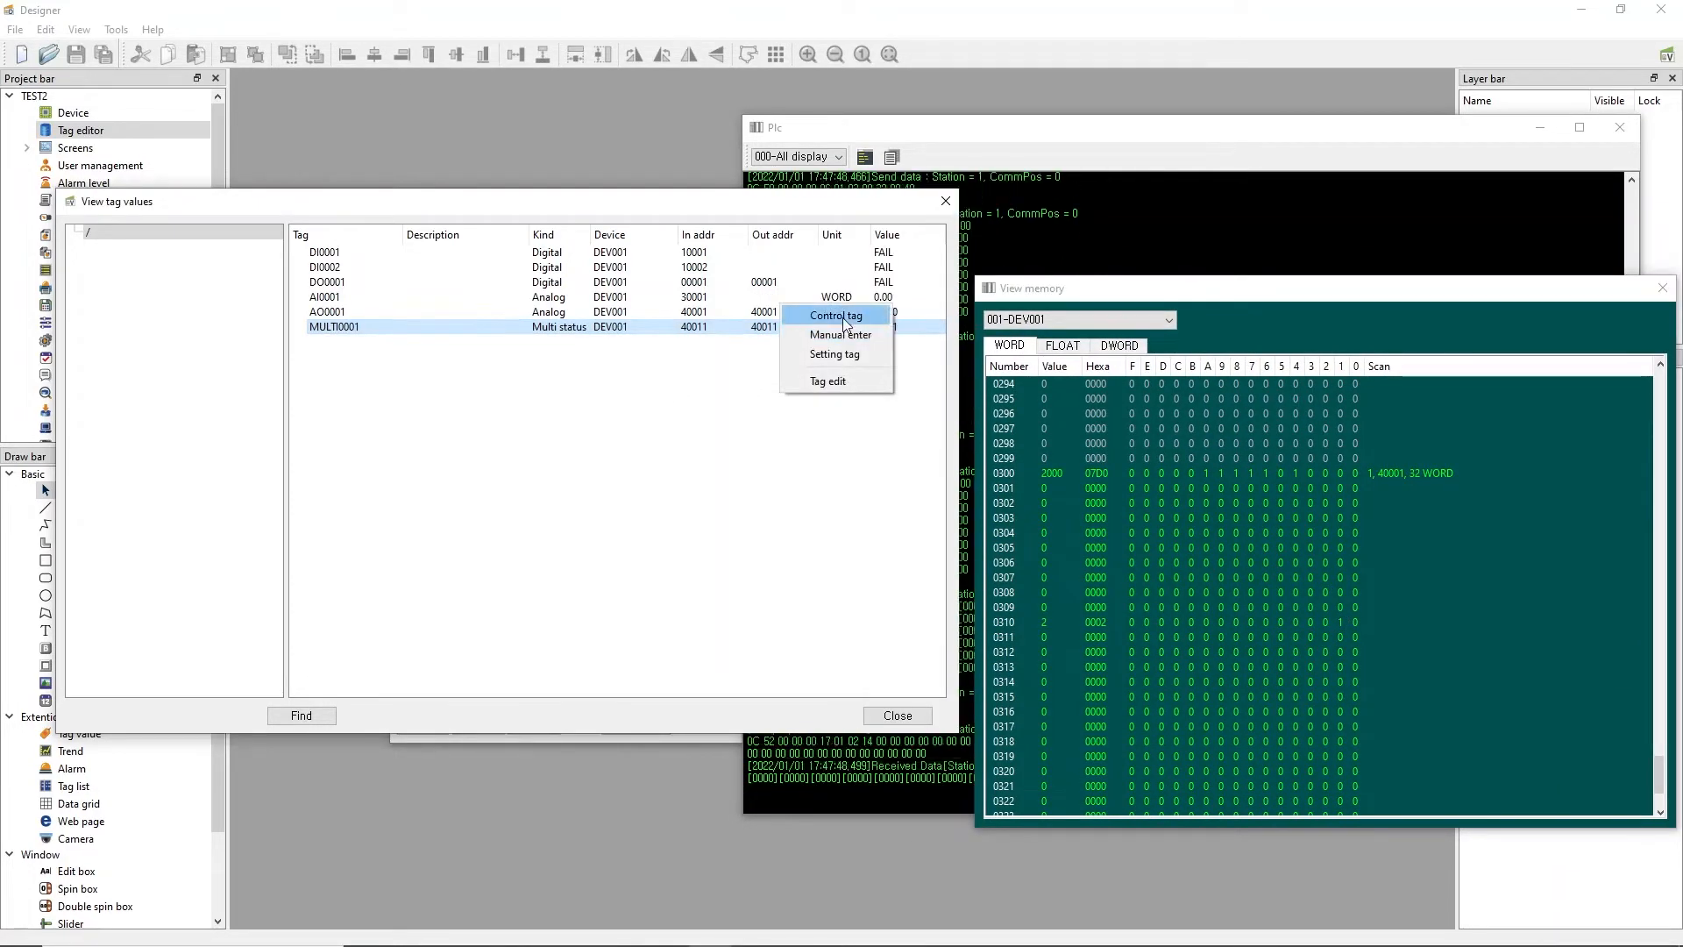
{"action": "left_click", "coordinate": [834, 316]}
{"action": "left_click", "coordinate": [629, 489]}
{"action": "left_click", "coordinate": [582, 506]}
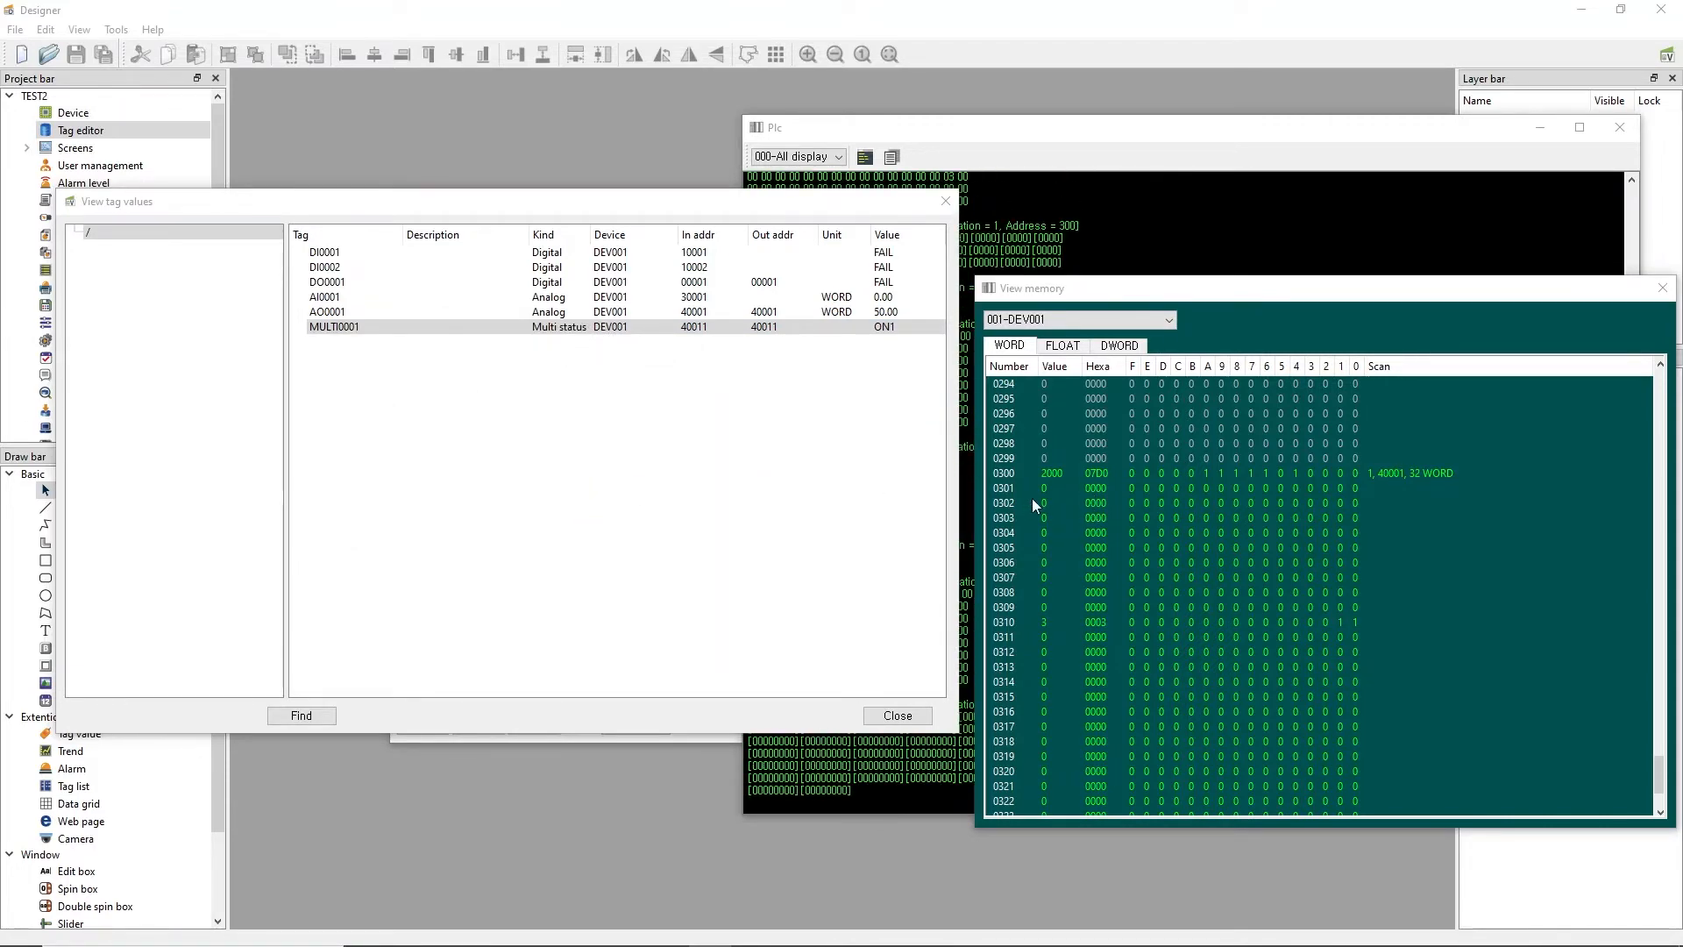
{"action": "left_click", "coordinate": [1041, 623]}
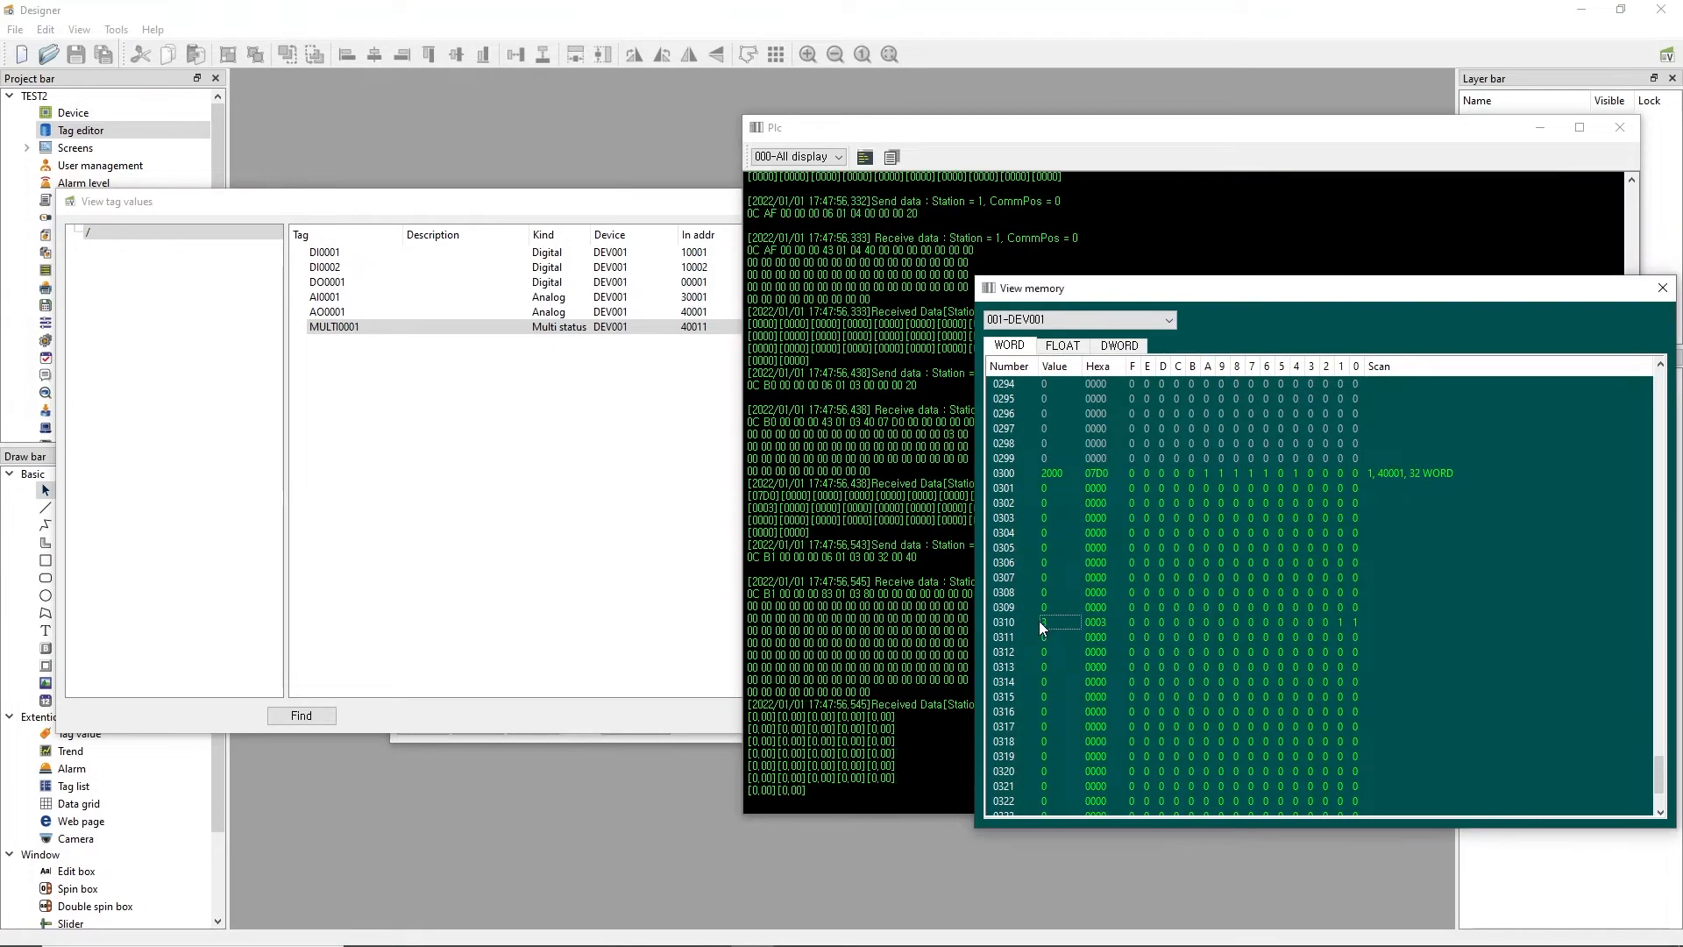
Open the MULTI0001 tag for editing and go through the In Values in its basic settings.
{"action": "left_click", "coordinate": [503, 453]}
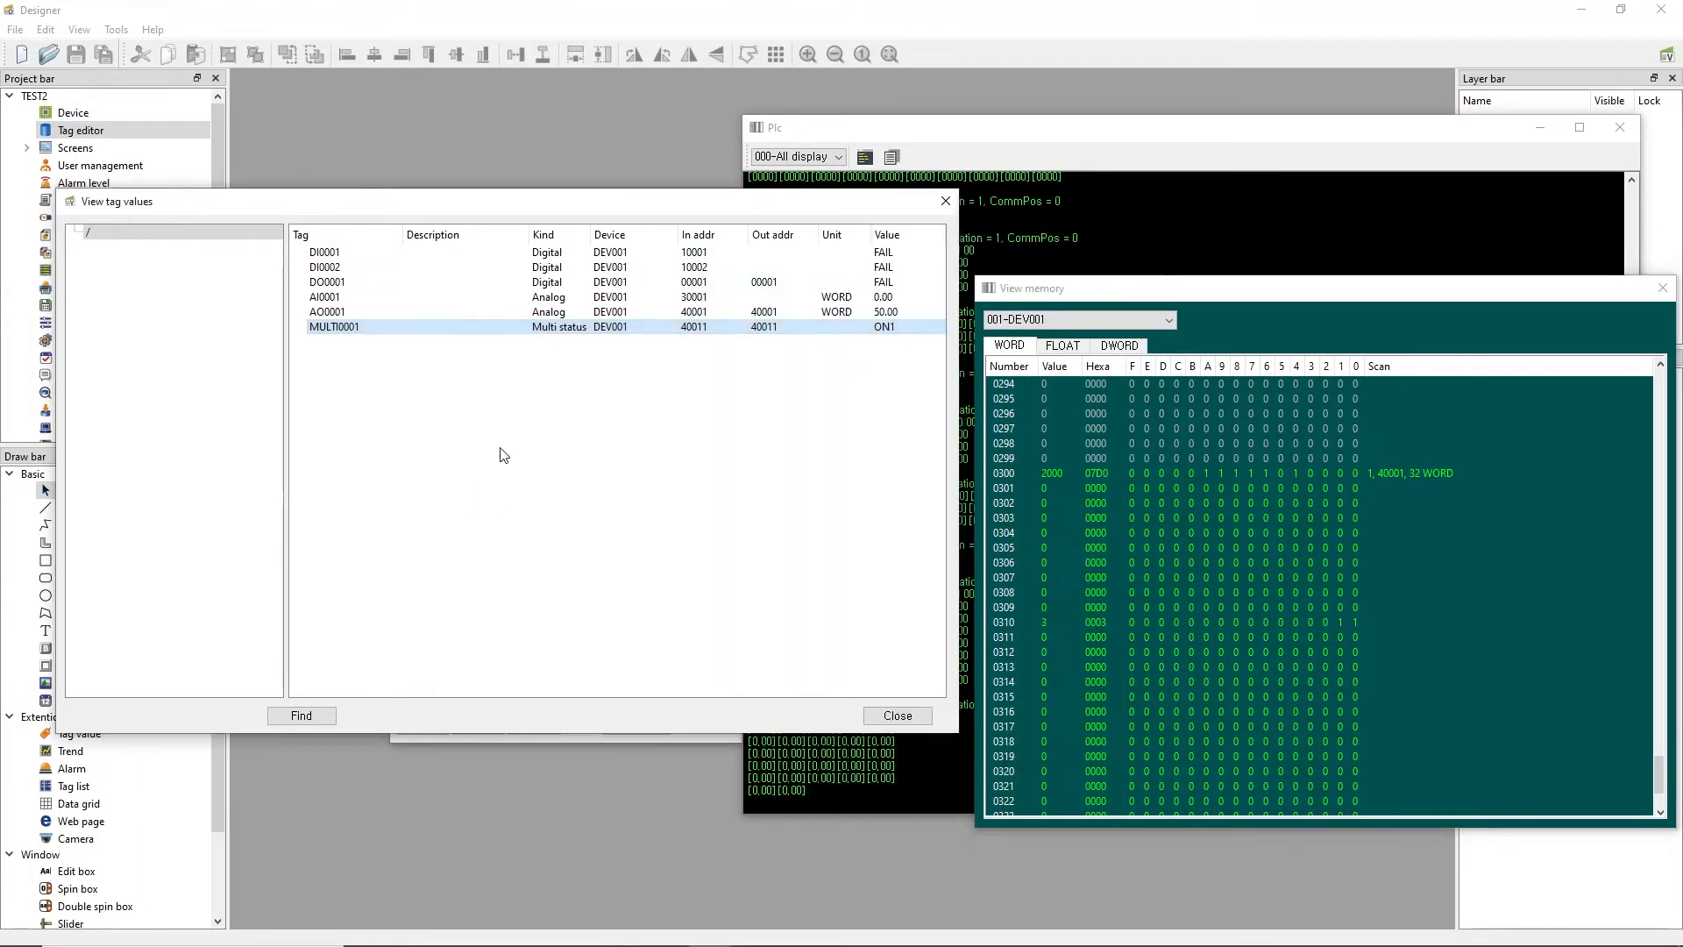
{"action": "right_click", "coordinate": [370, 337]}
{"action": "left_click", "coordinate": [426, 387]}
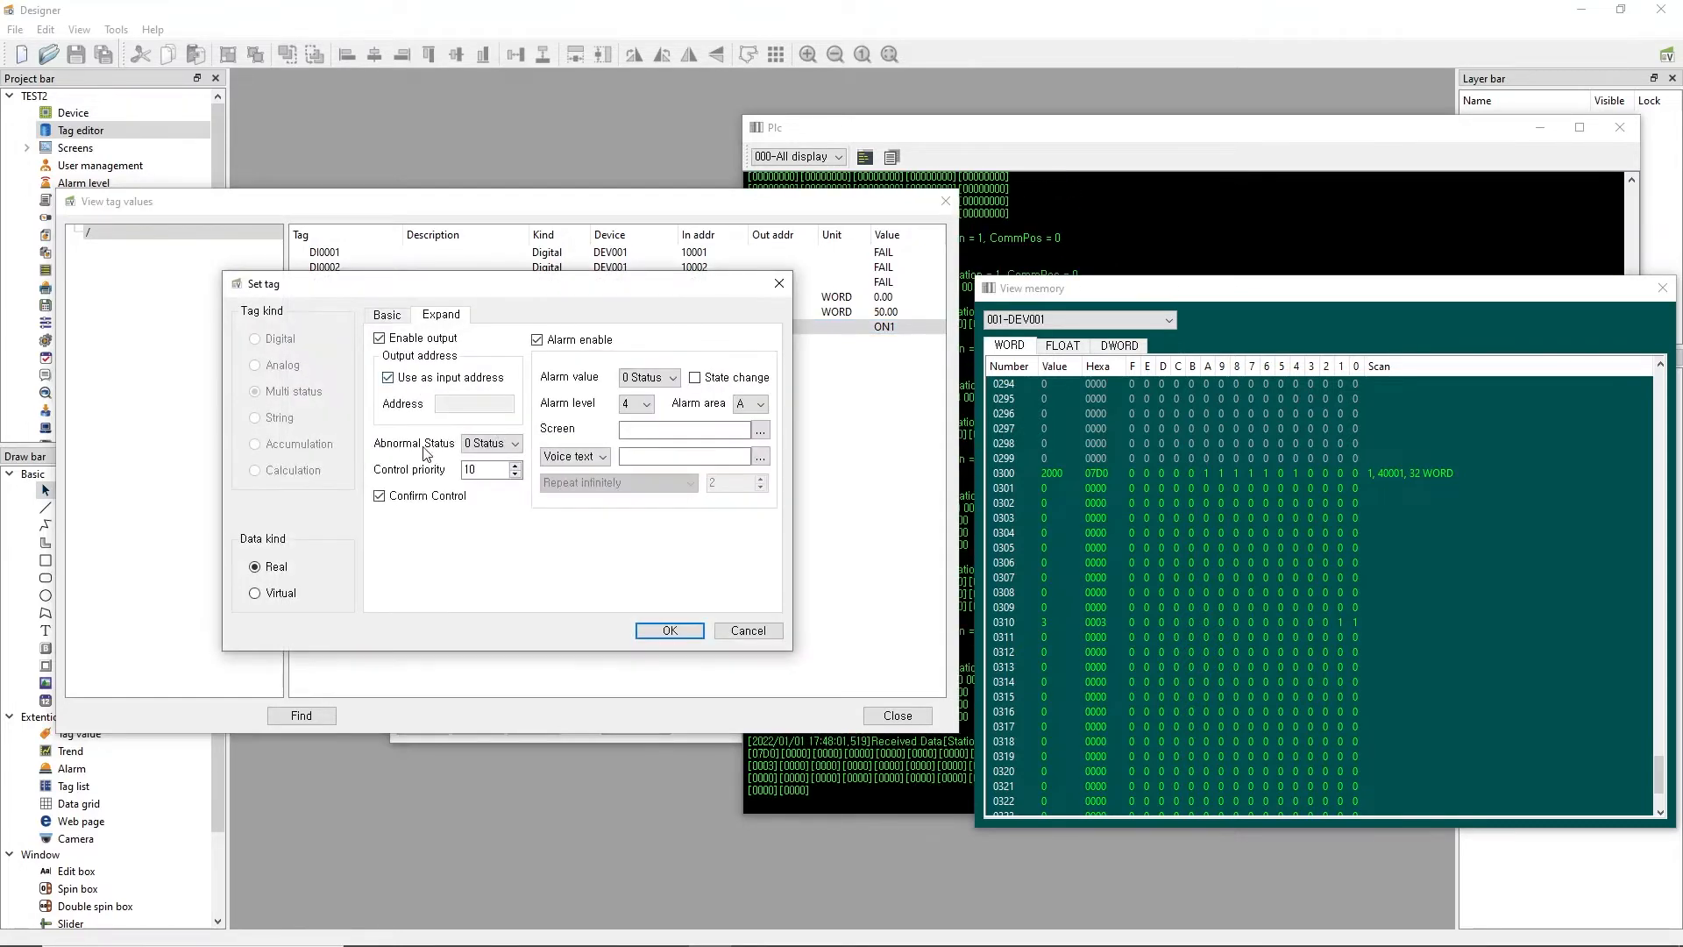
{"action": "left_click", "coordinate": [388, 315]}
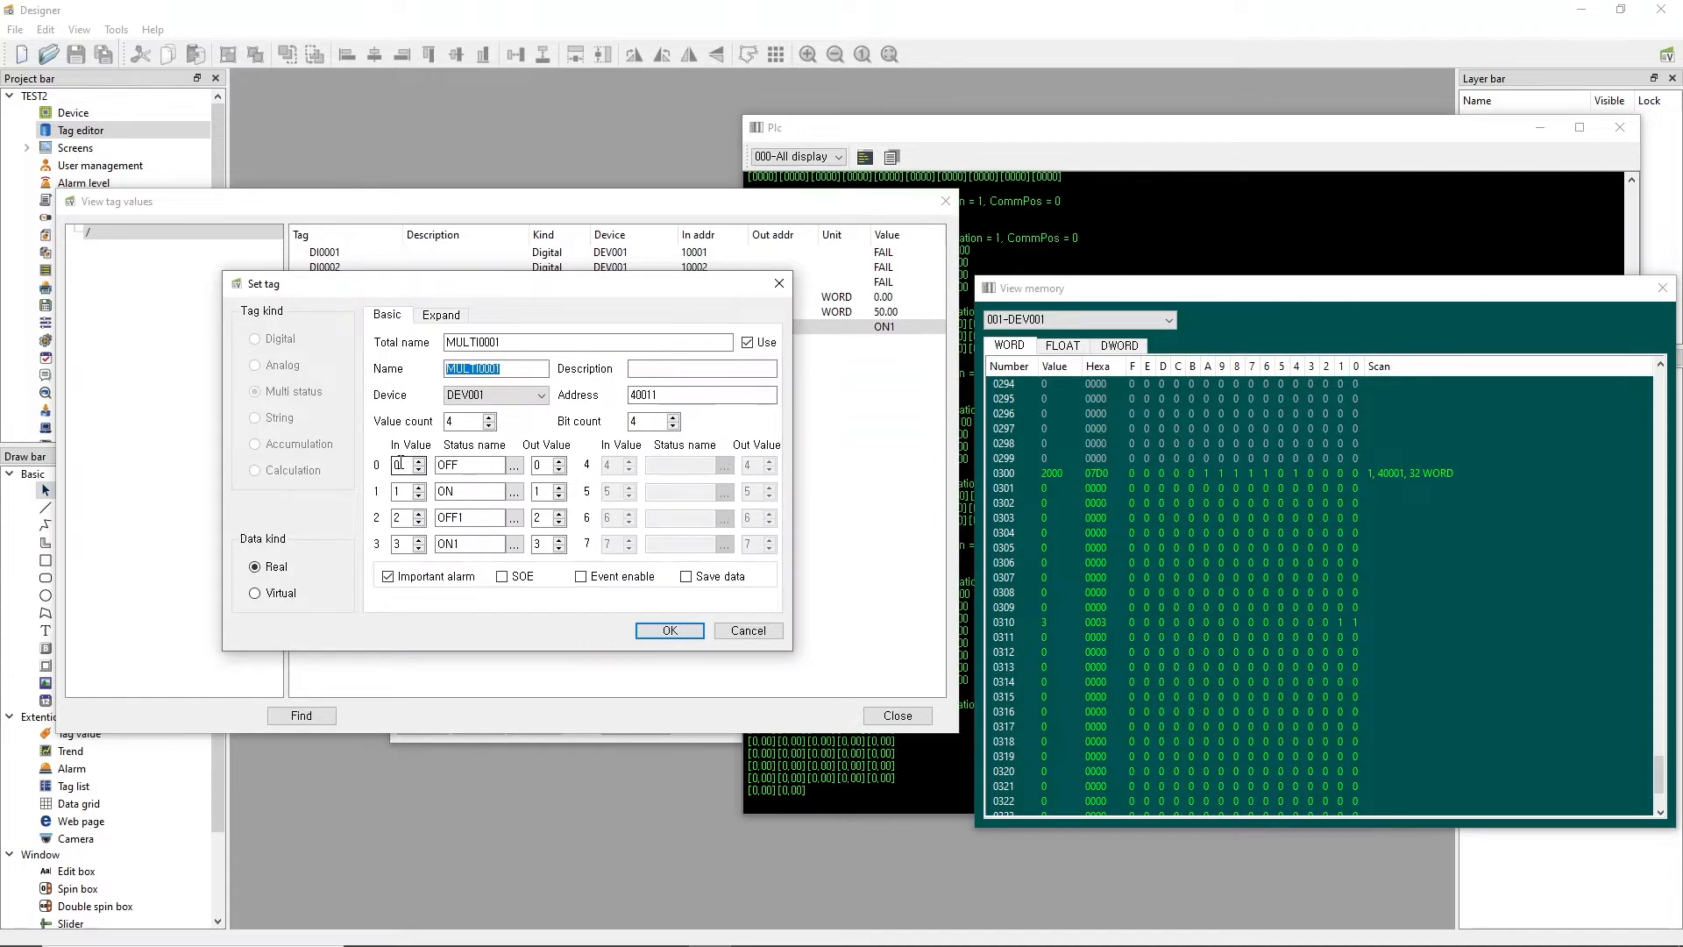
{"action": "left_click", "coordinate": [393, 545]}
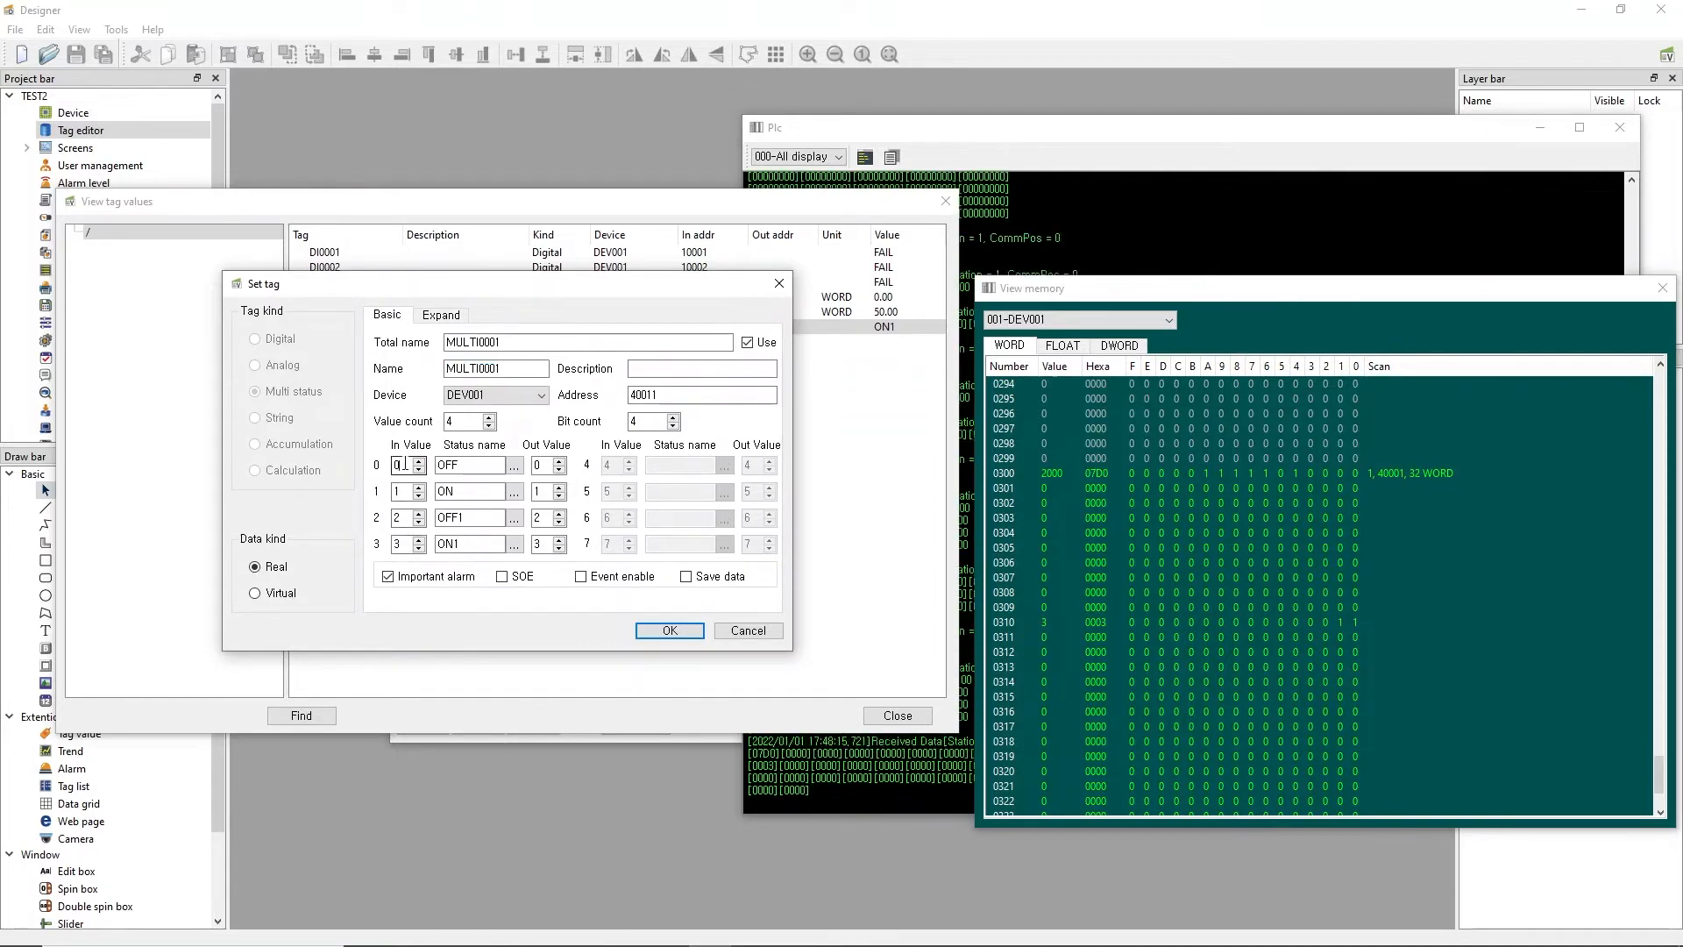
{"action": "left_click", "coordinate": [400, 492]}
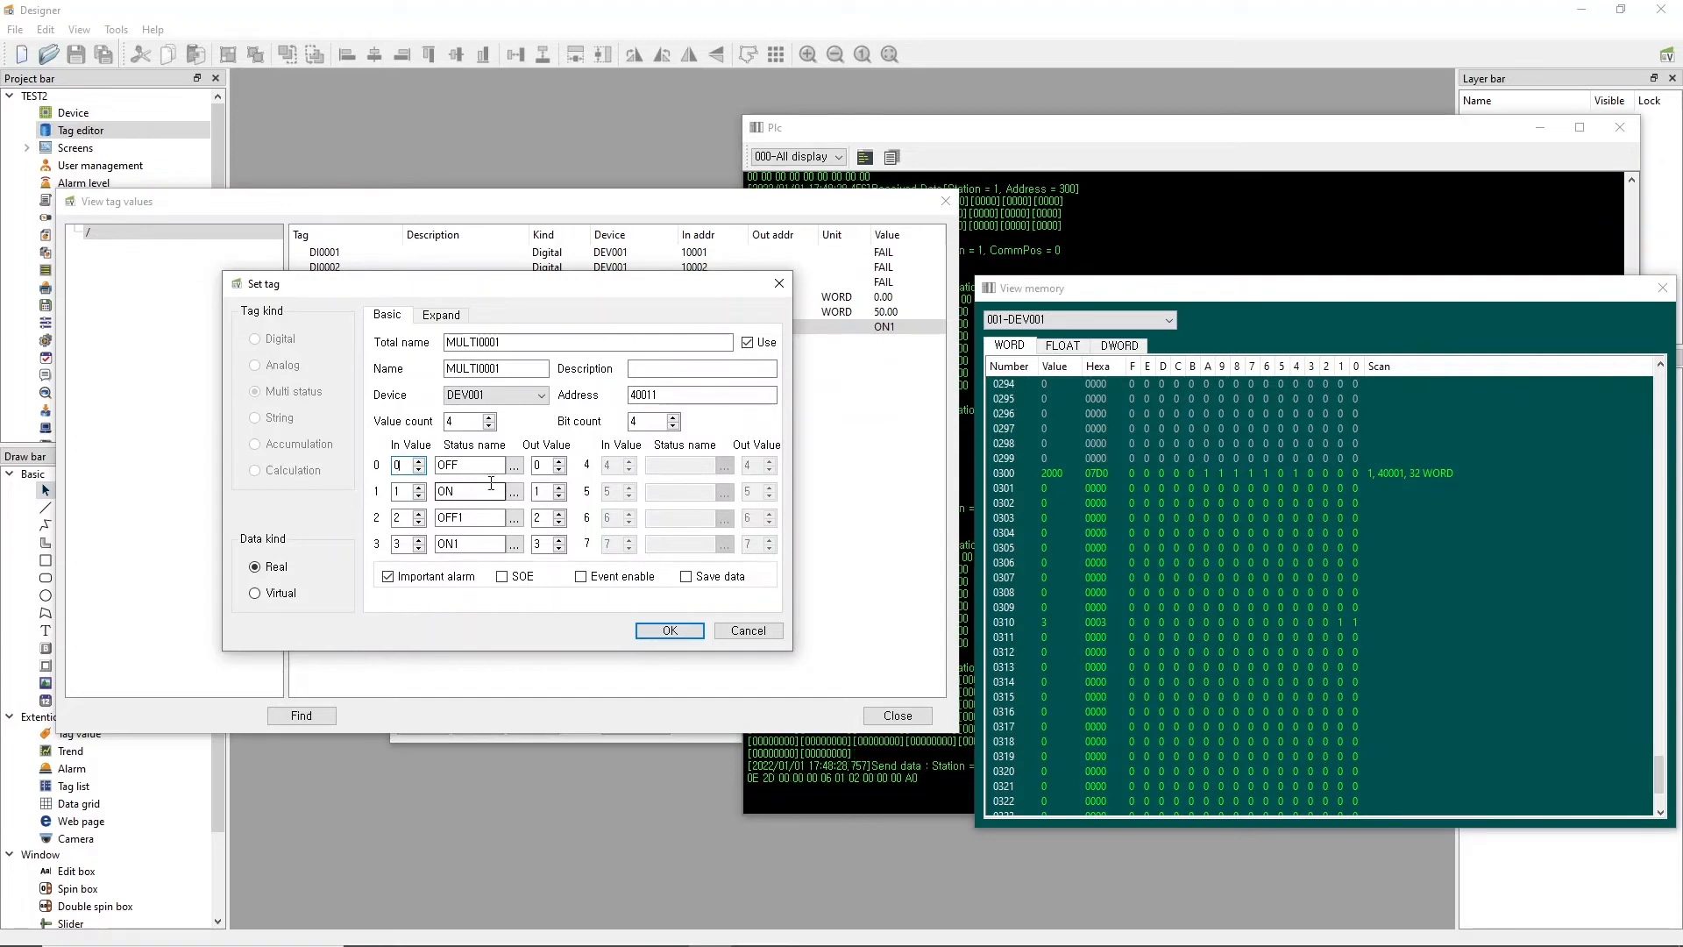
Set the In Values of the OFF, ON, OFF1 and ON1 statuses to 1, 2, 4 and 8.
{"action": "left_click_drag", "start_coordinate": [405, 465], "coordinate": [90, 201]}
{"action": "left_click_drag", "start_coordinate": [405, 465], "coordinate": [350, 466]}
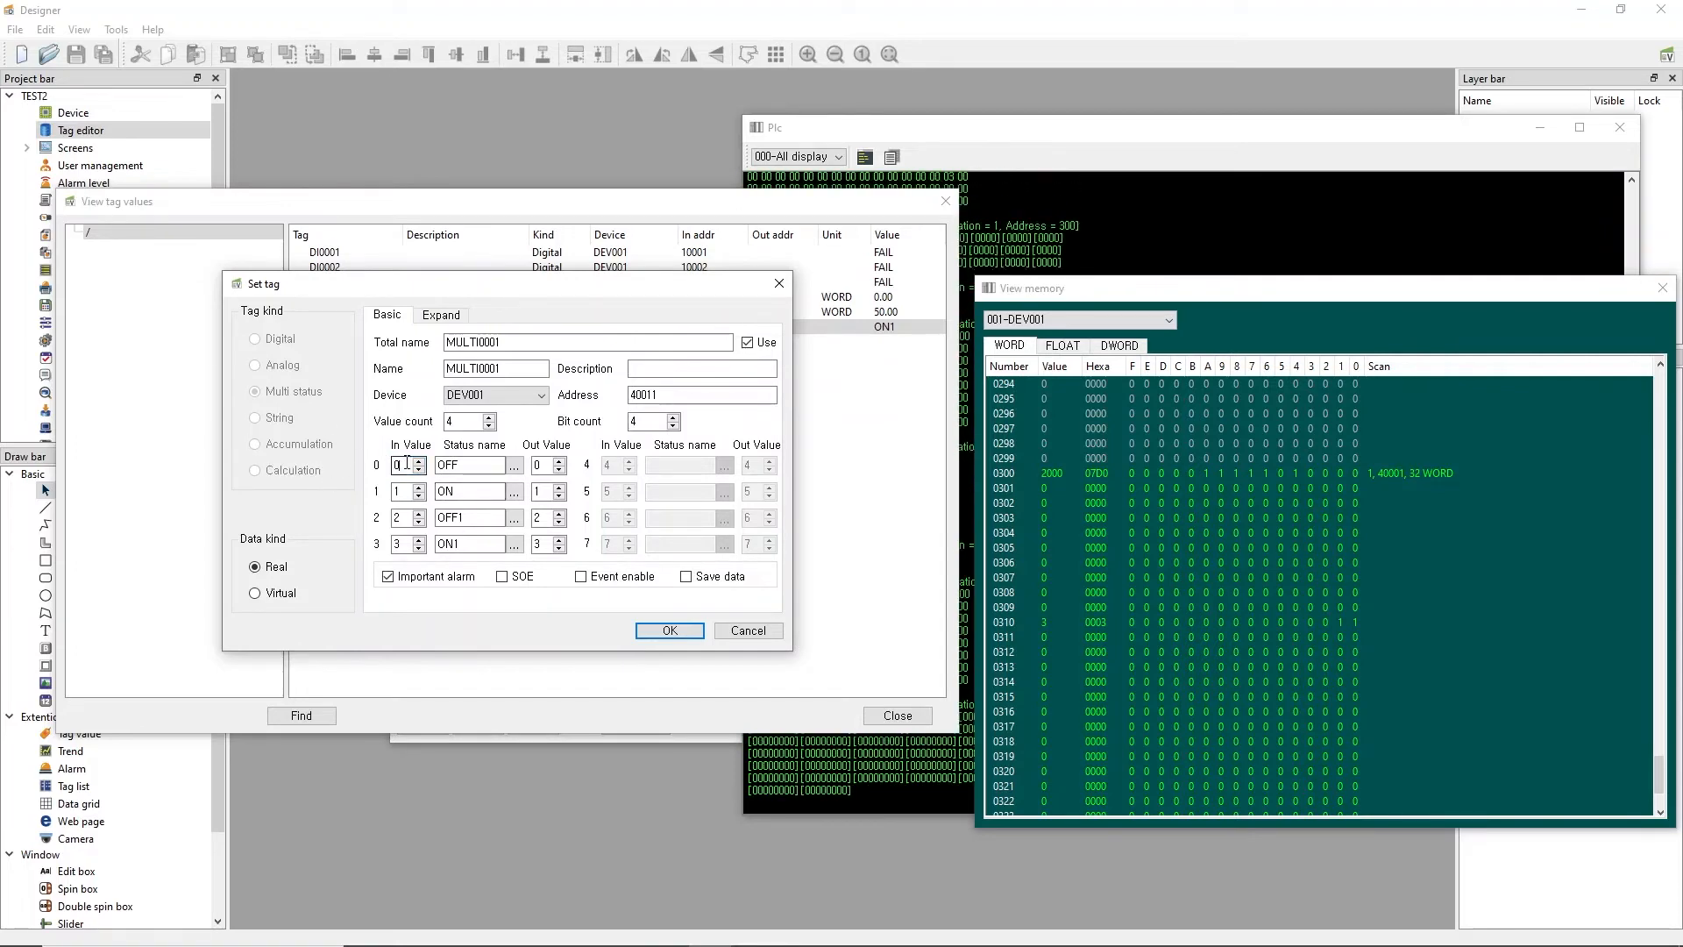
{"action": "type", "text": "1"}
{"action": "double_click", "coordinate": [397, 491]}
{"action": "type", "text": "2"}
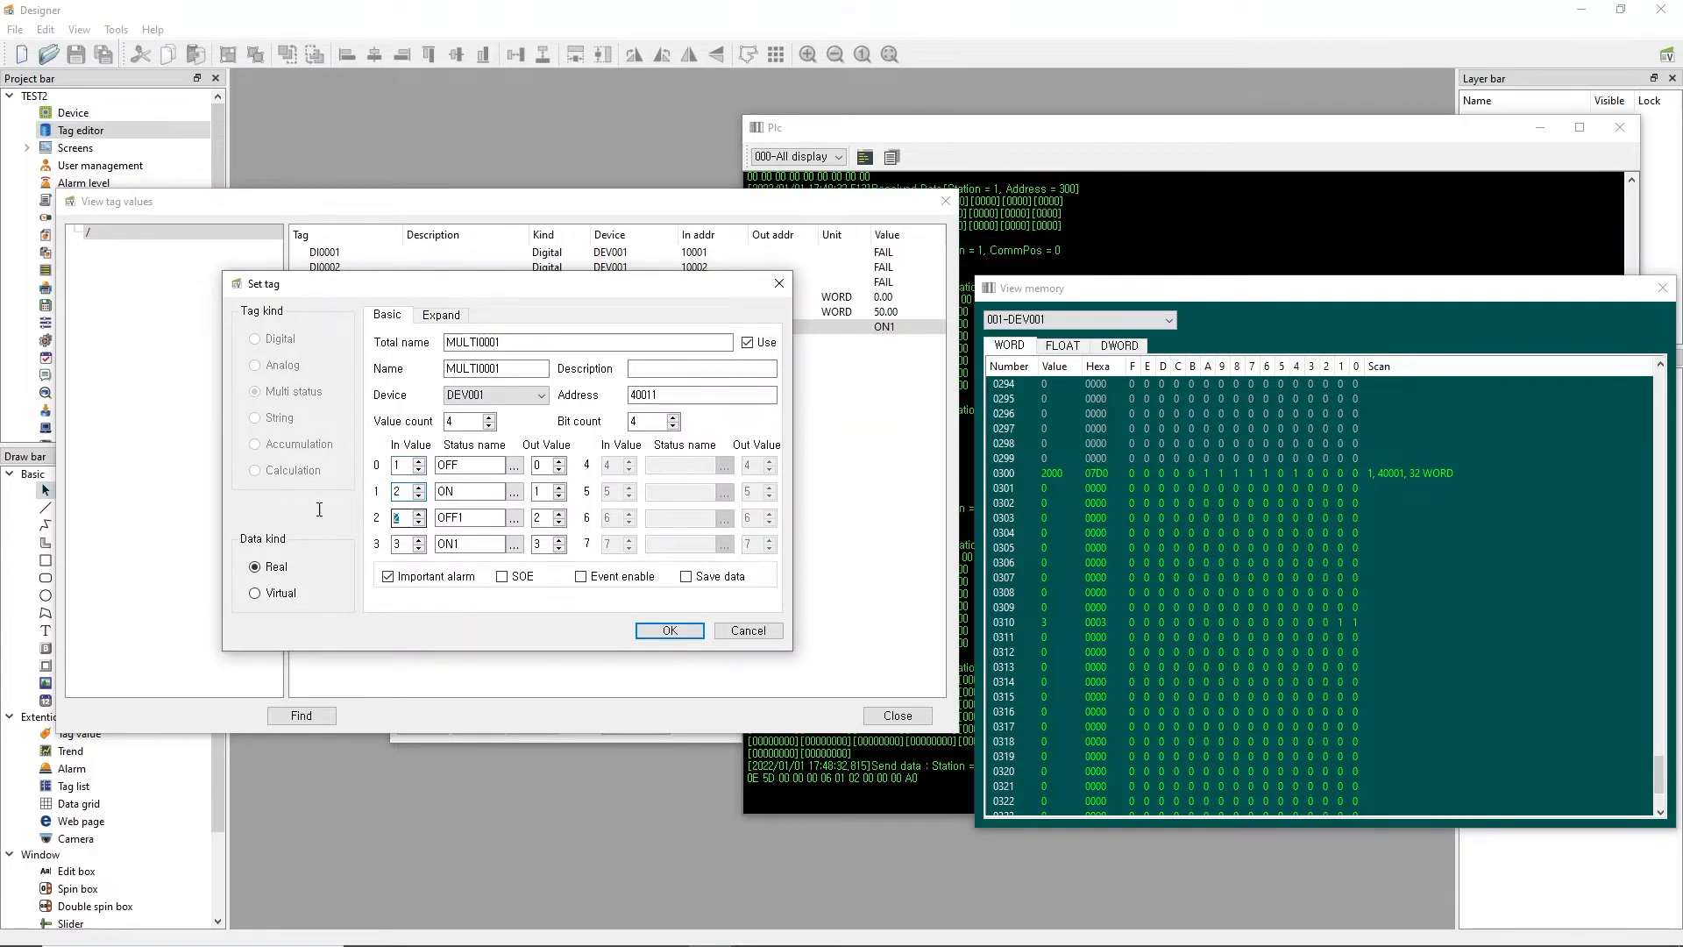
{"action": "type", "text": "3"}
{"action": "left_click", "coordinate": [397, 543]}
{"action": "type", "text": "8"}
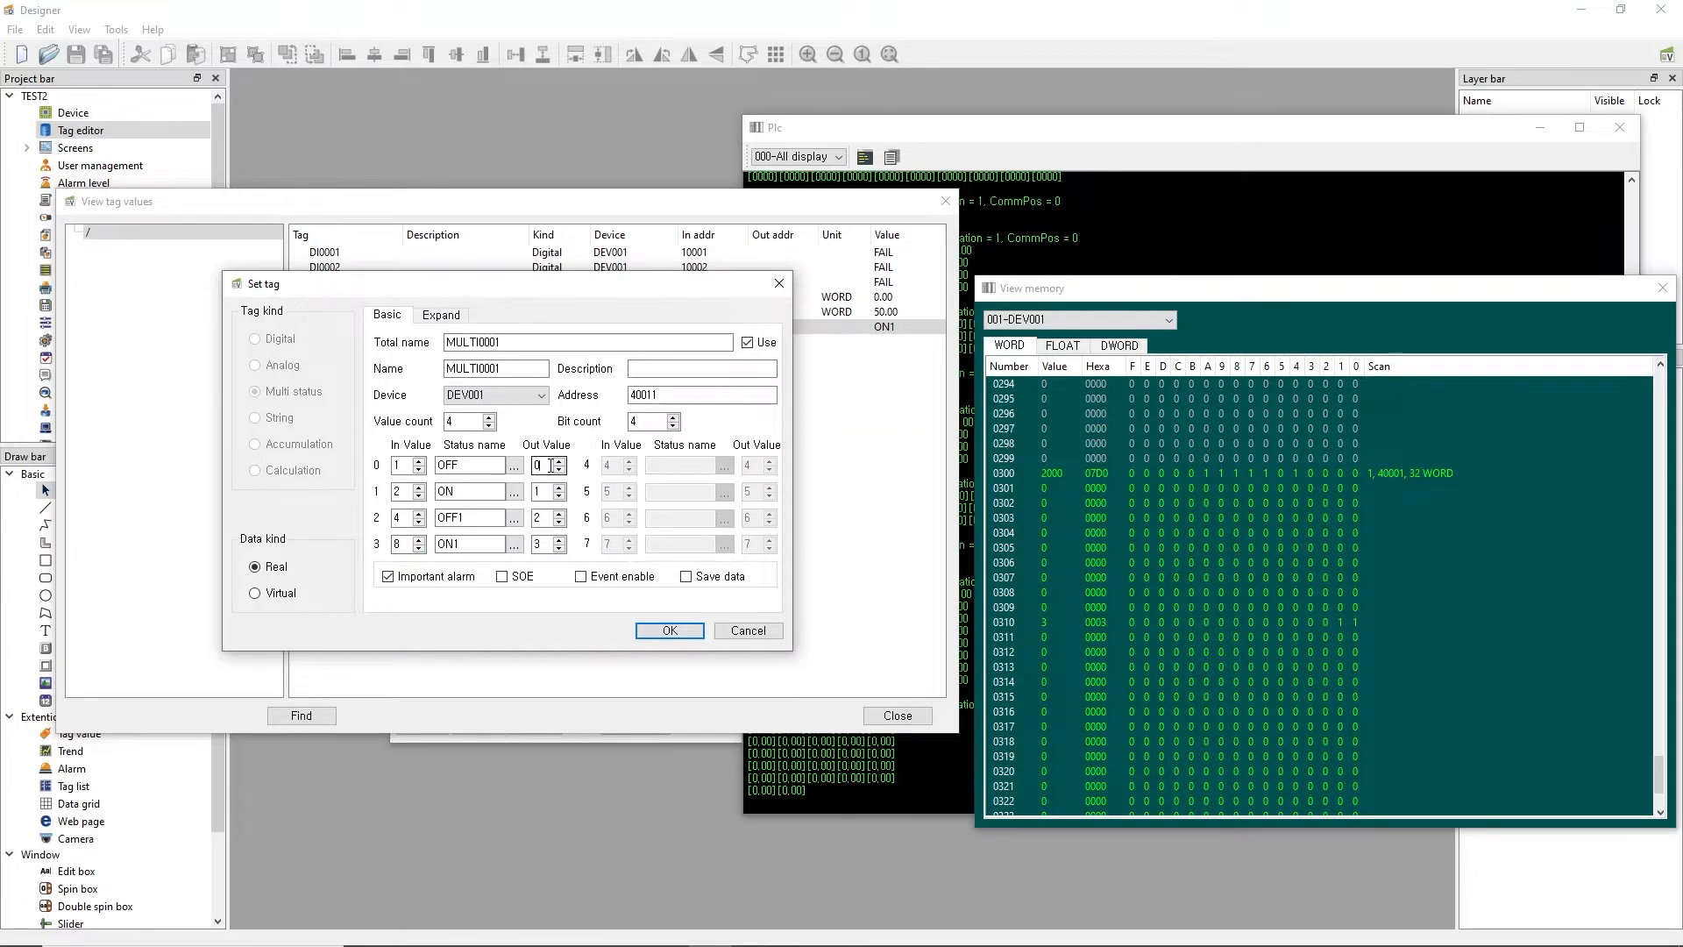
Set the Out Values of the OFF, ON, OFF1 and ON1 statuses to 1, 2, 4 and 8, and save the tag.
{"action": "double_click", "coordinate": [551, 466]}
{"action": "type", "text": "1"}
{"action": "double_click", "coordinate": [548, 493]}
{"action": "type", "text": "2"}
{"action": "double_click", "coordinate": [549, 520]}
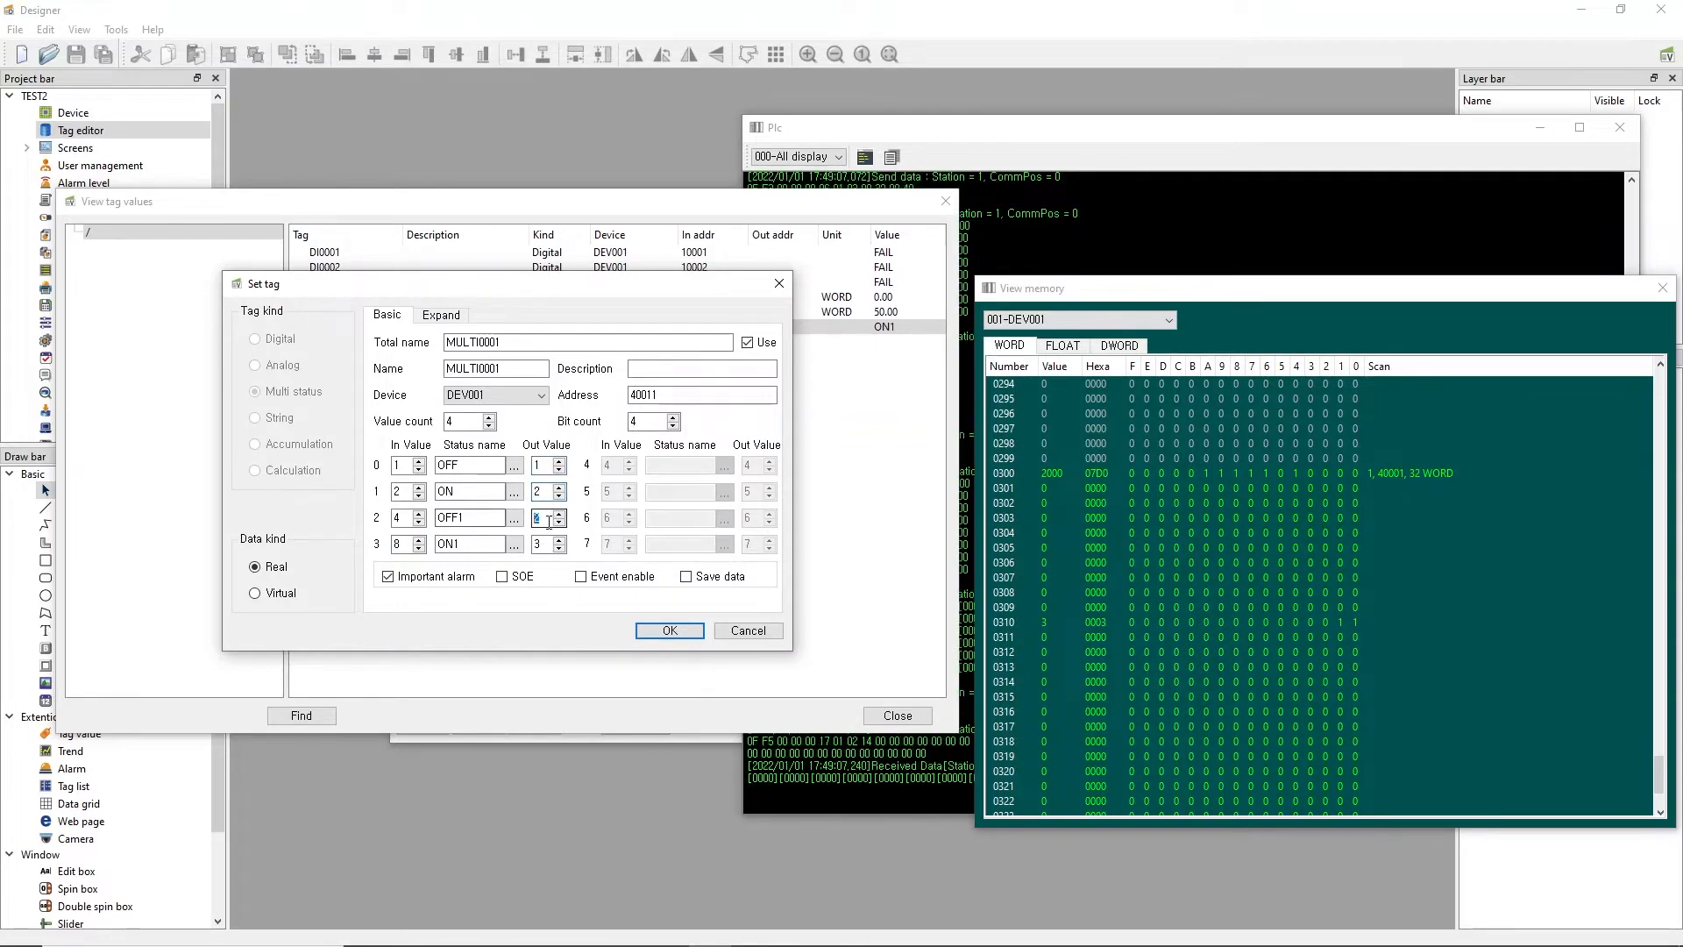
{"action": "type", "text": "4"}
{"action": "double_click", "coordinate": [541, 544]}
{"action": "type", "text": "8"}
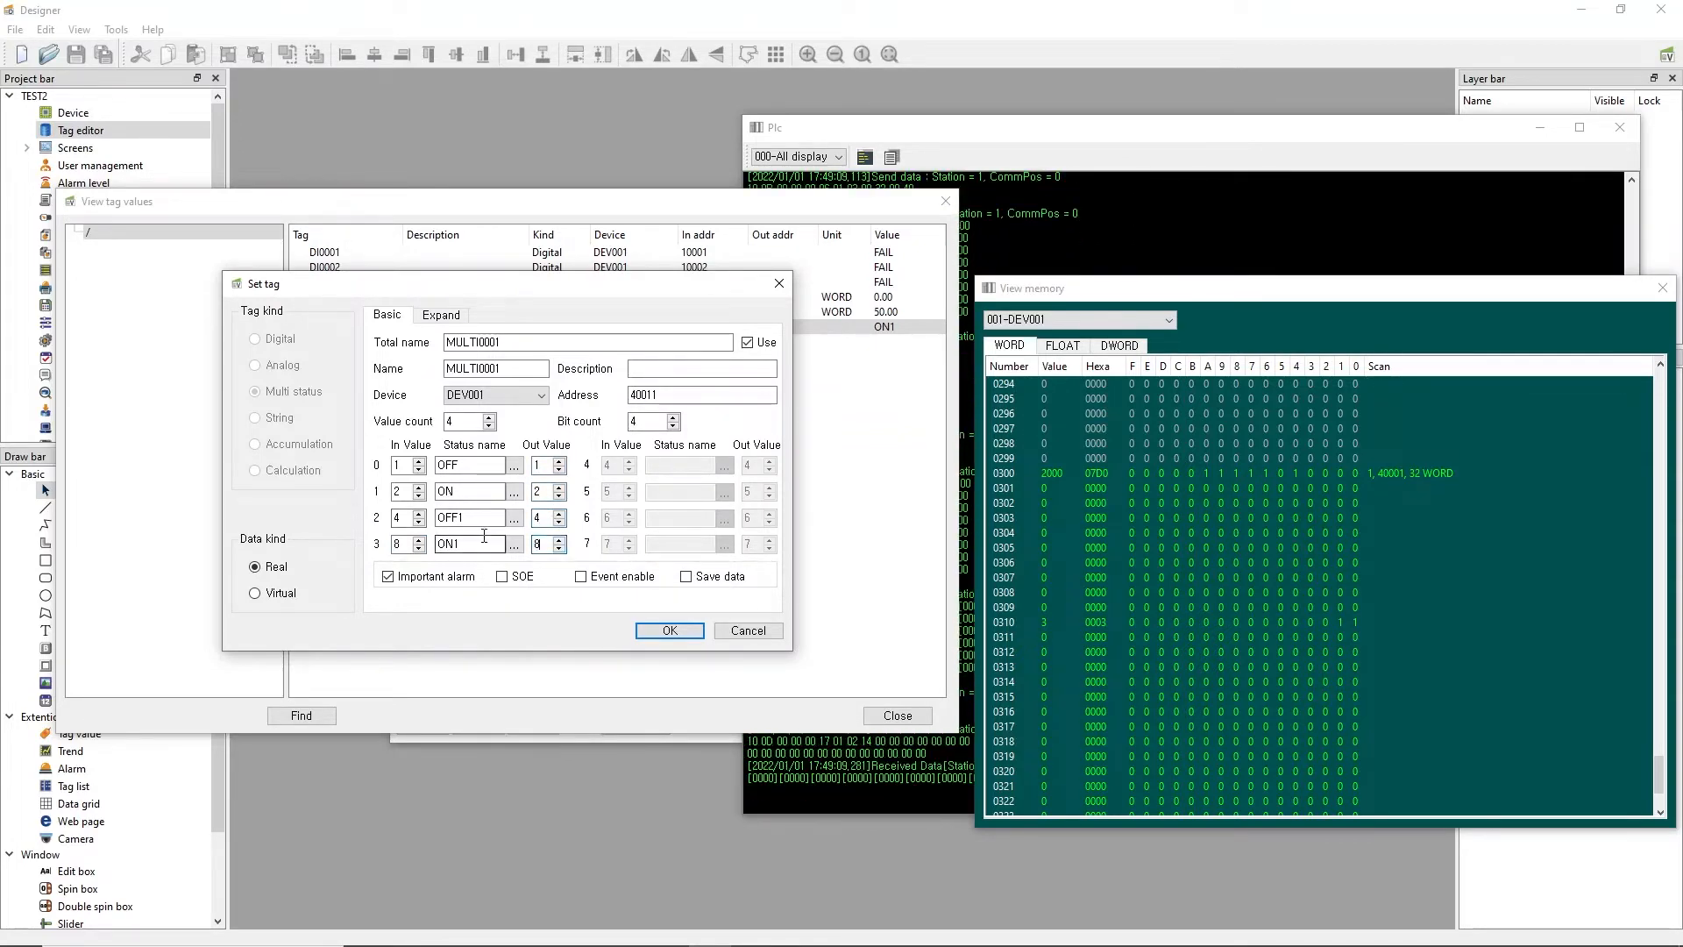
{"action": "left_click", "coordinate": [669, 630]}
Send the OFF control command to the MULTI0001 tag and confirm it.
{"action": "right_click", "coordinate": [783, 316]}
{"action": "left_click", "coordinate": [827, 321]}
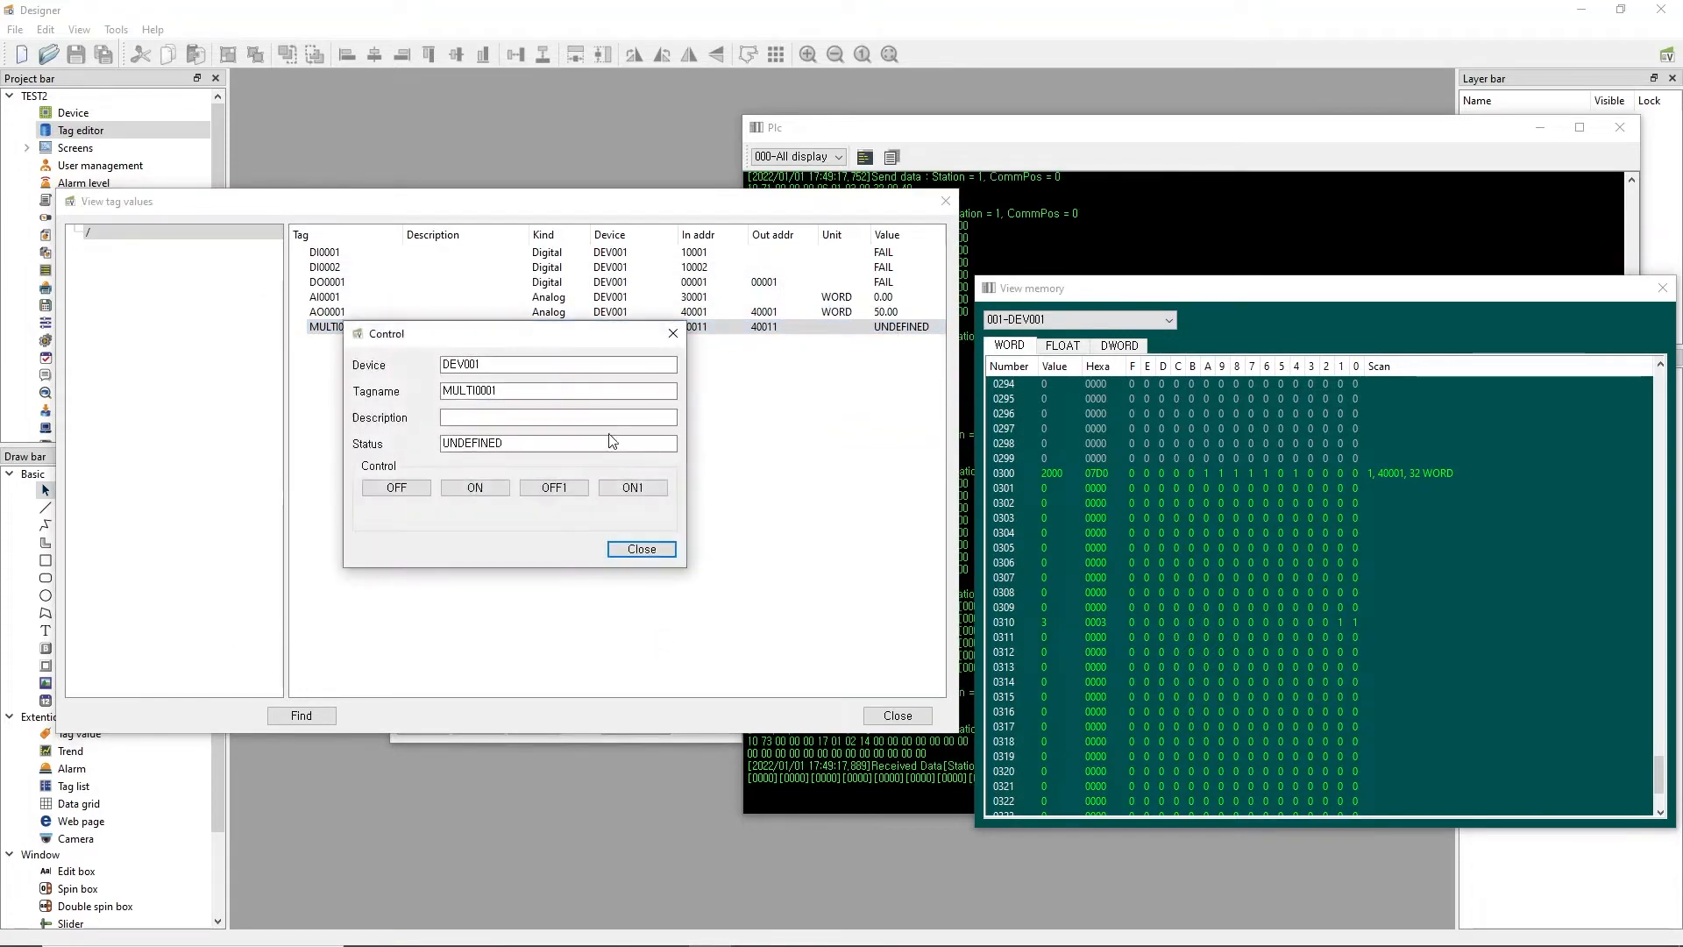
{"action": "left_click", "coordinate": [396, 487]}
{"action": "left_click", "coordinate": [559, 508]}
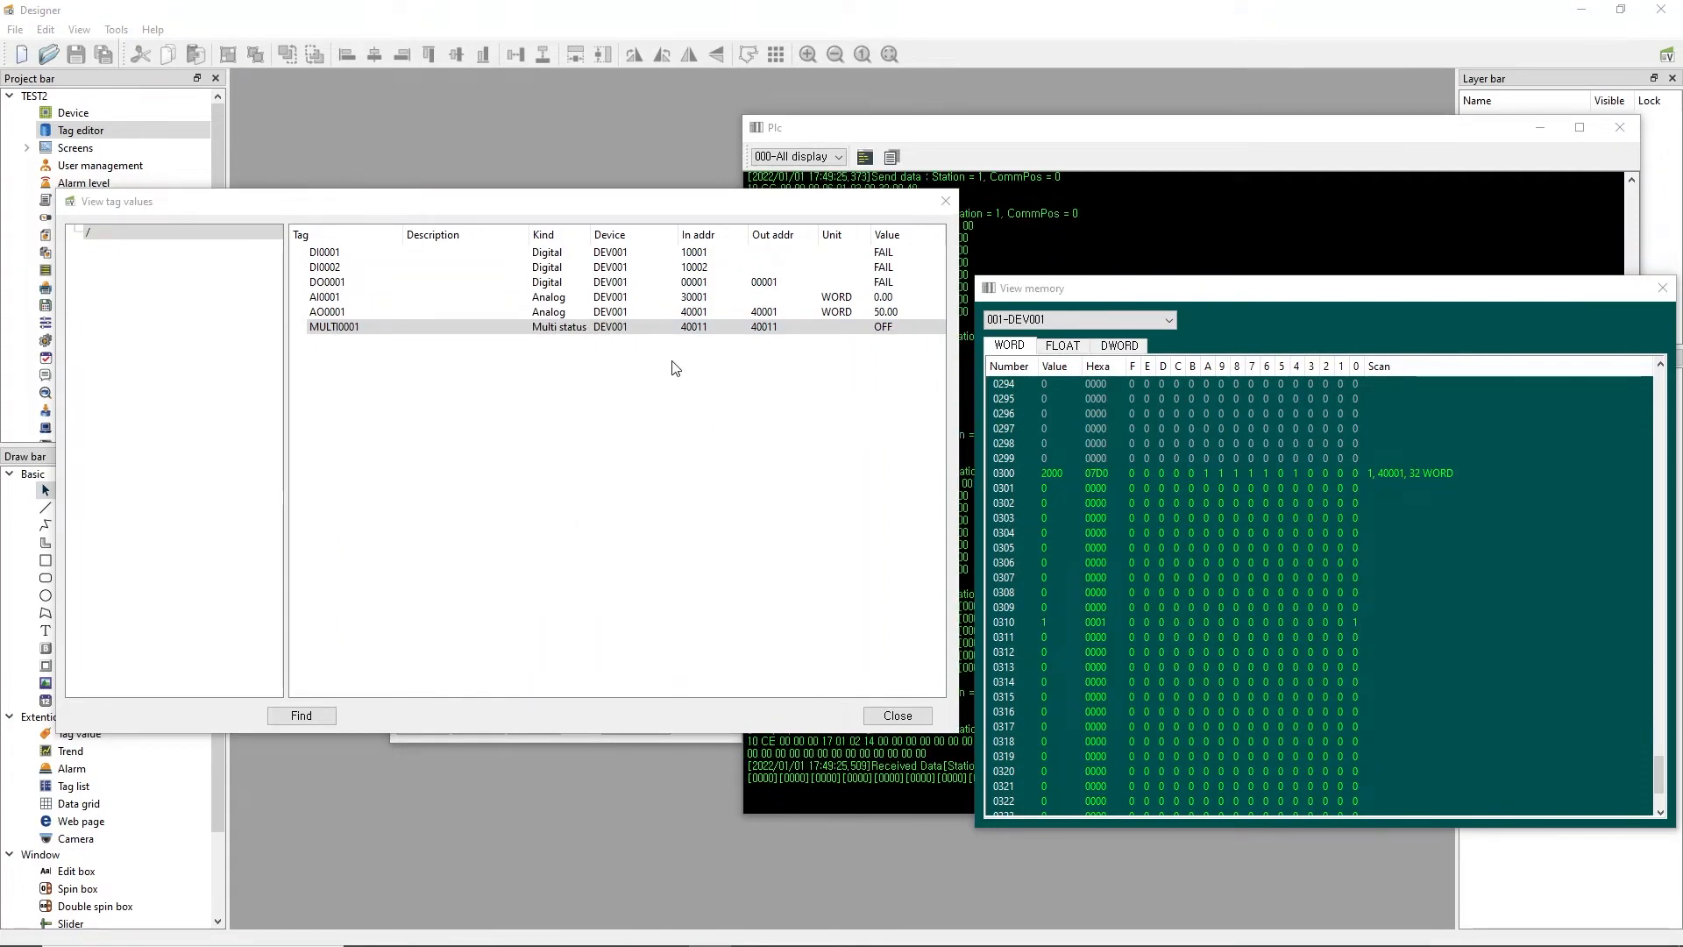
Control the MULTI0001 tag again, switching its status to ON.
{"action": "left_click", "coordinate": [670, 328]}
{"action": "right_click", "coordinate": [671, 328]}
{"action": "left_click", "coordinate": [714, 324]}
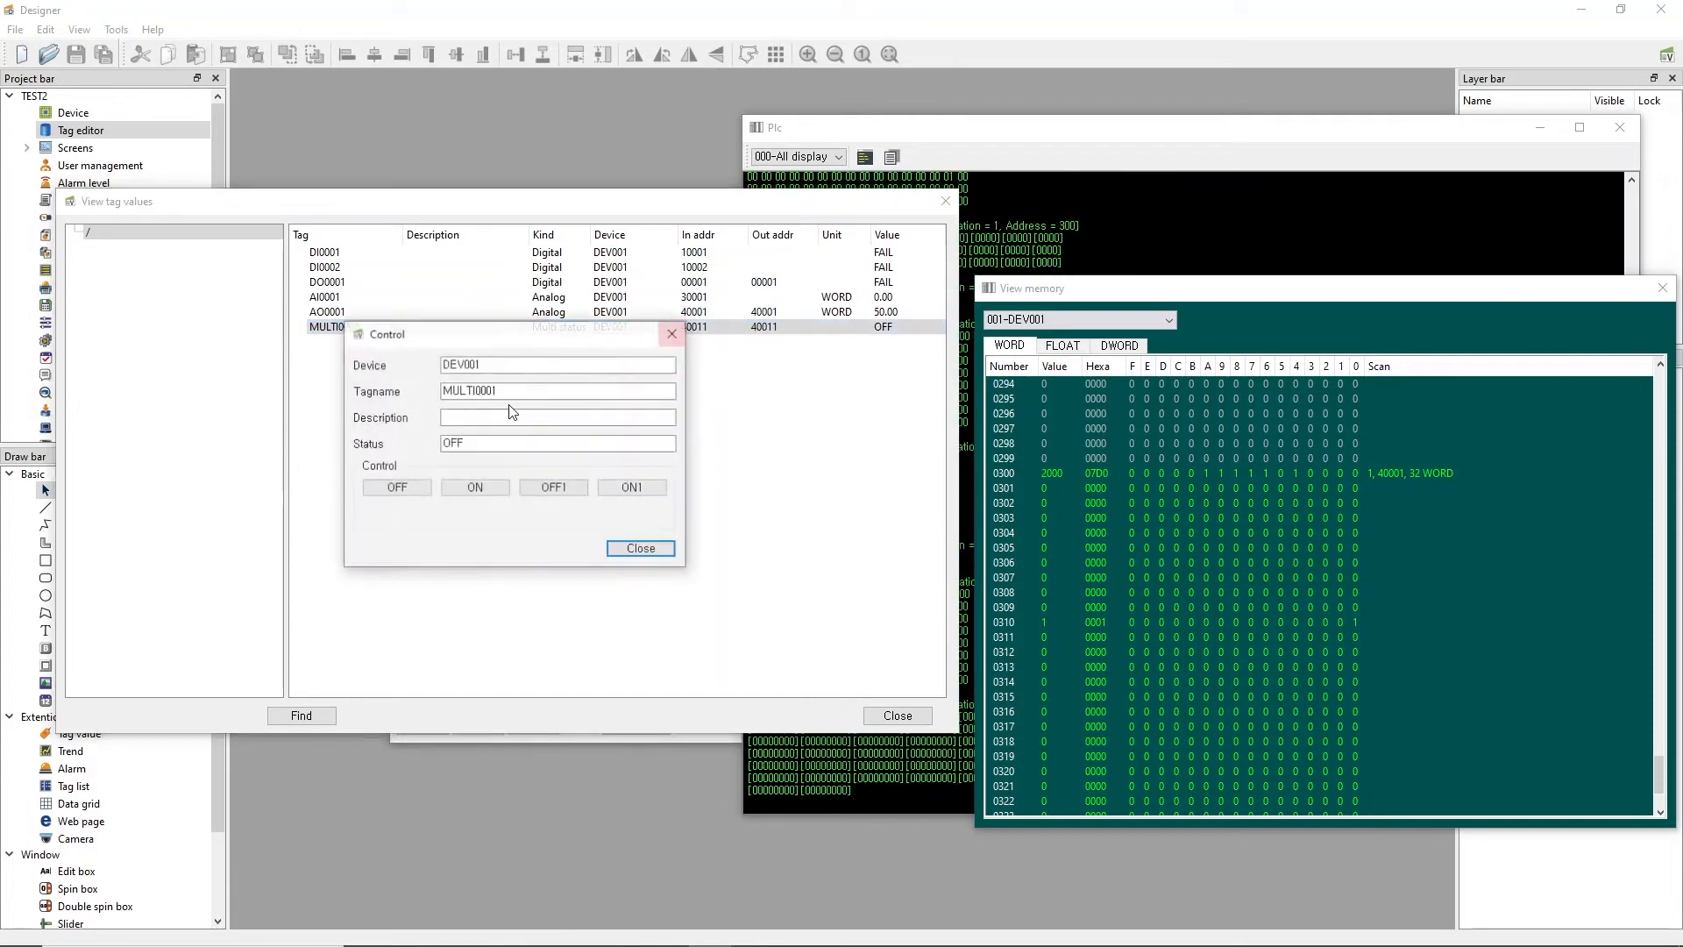
{"action": "left_click", "coordinate": [474, 487]}
{"action": "left_click", "coordinate": [564, 511]}
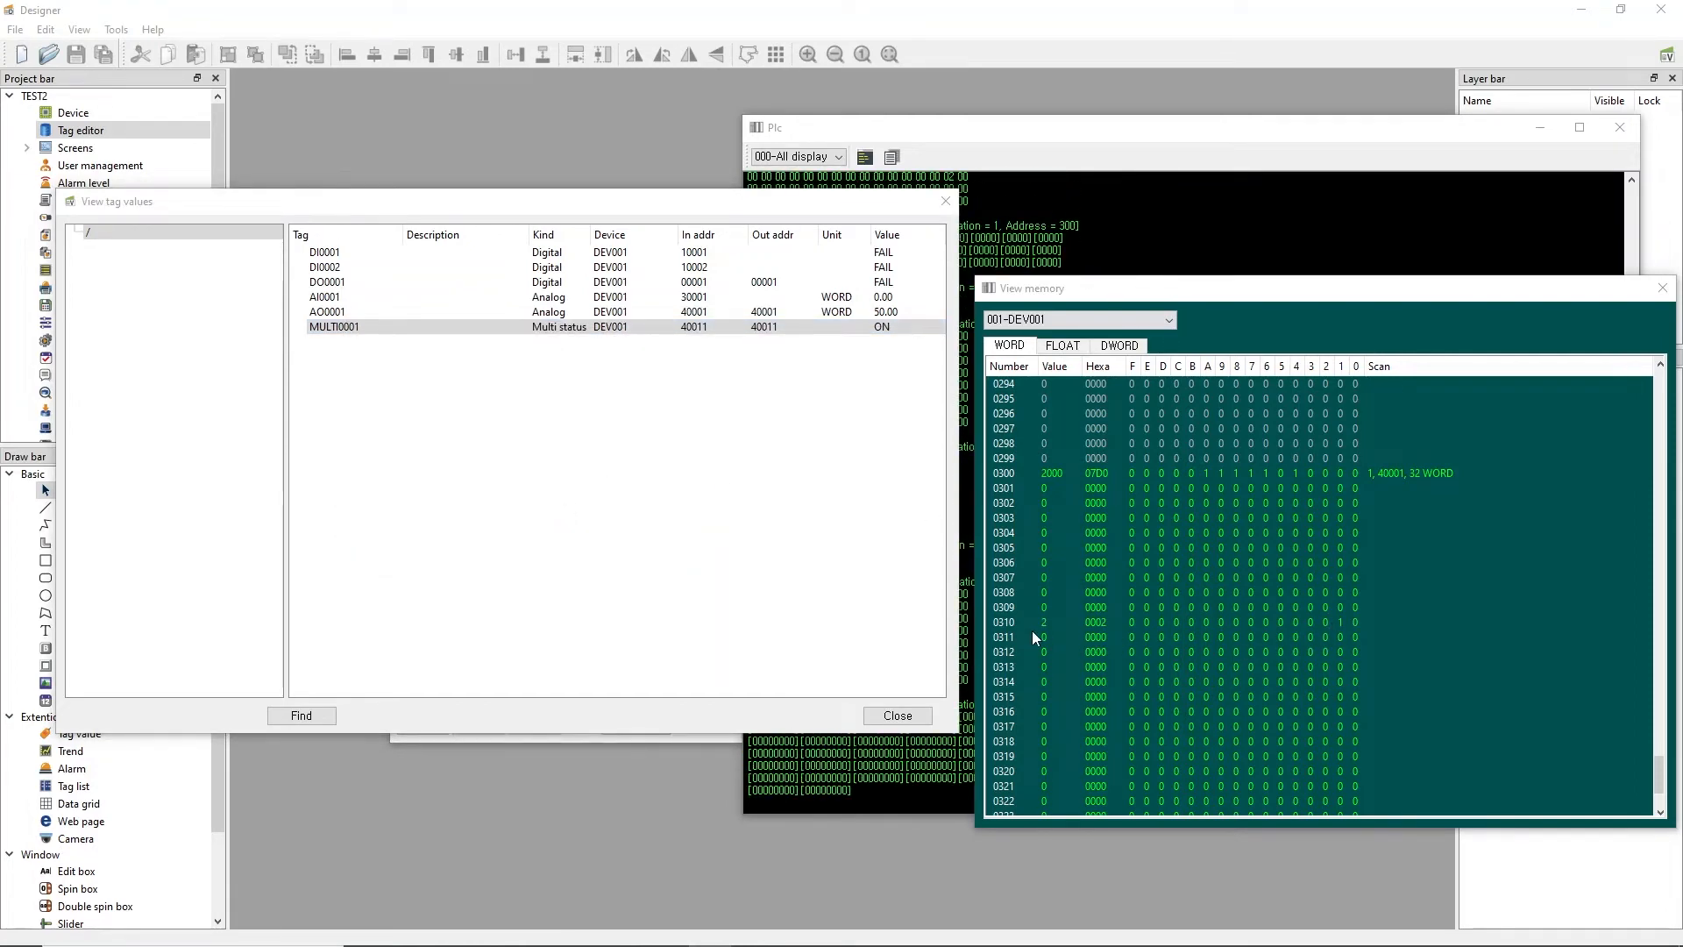
Switch the MULTI0001 tag to OFF1 and check bit 2 of memory word 0310.
{"action": "right_click", "coordinate": [720, 326]}
{"action": "left_click", "coordinate": [759, 326]}
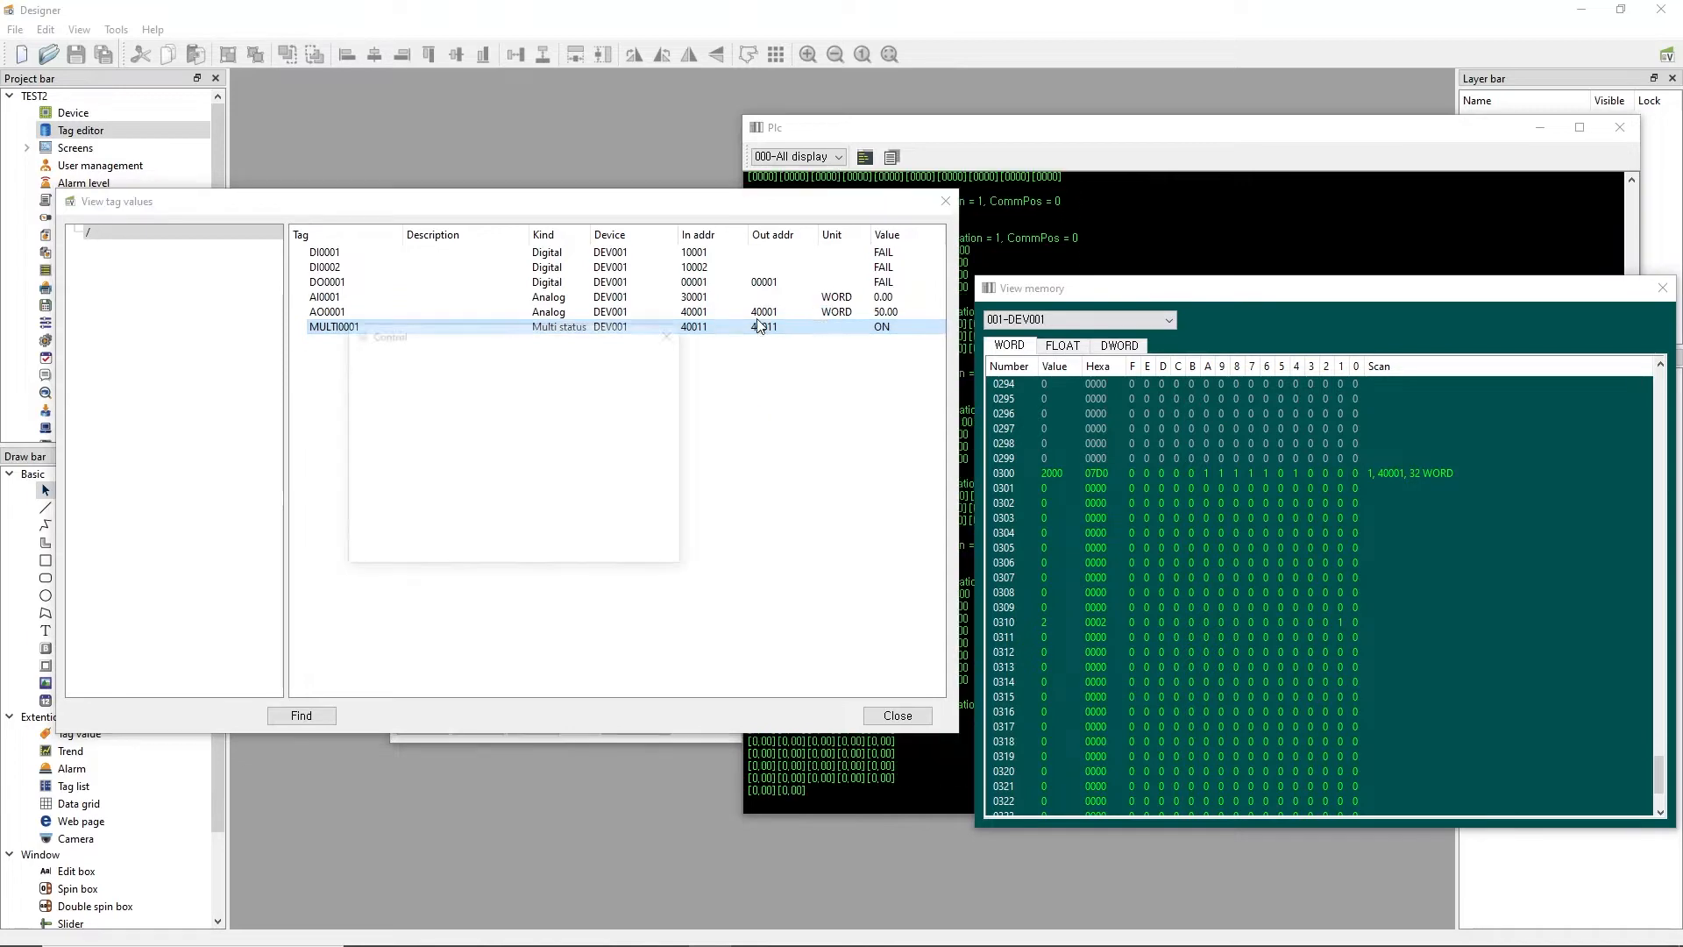
{"action": "left_click", "coordinate": [574, 487]}
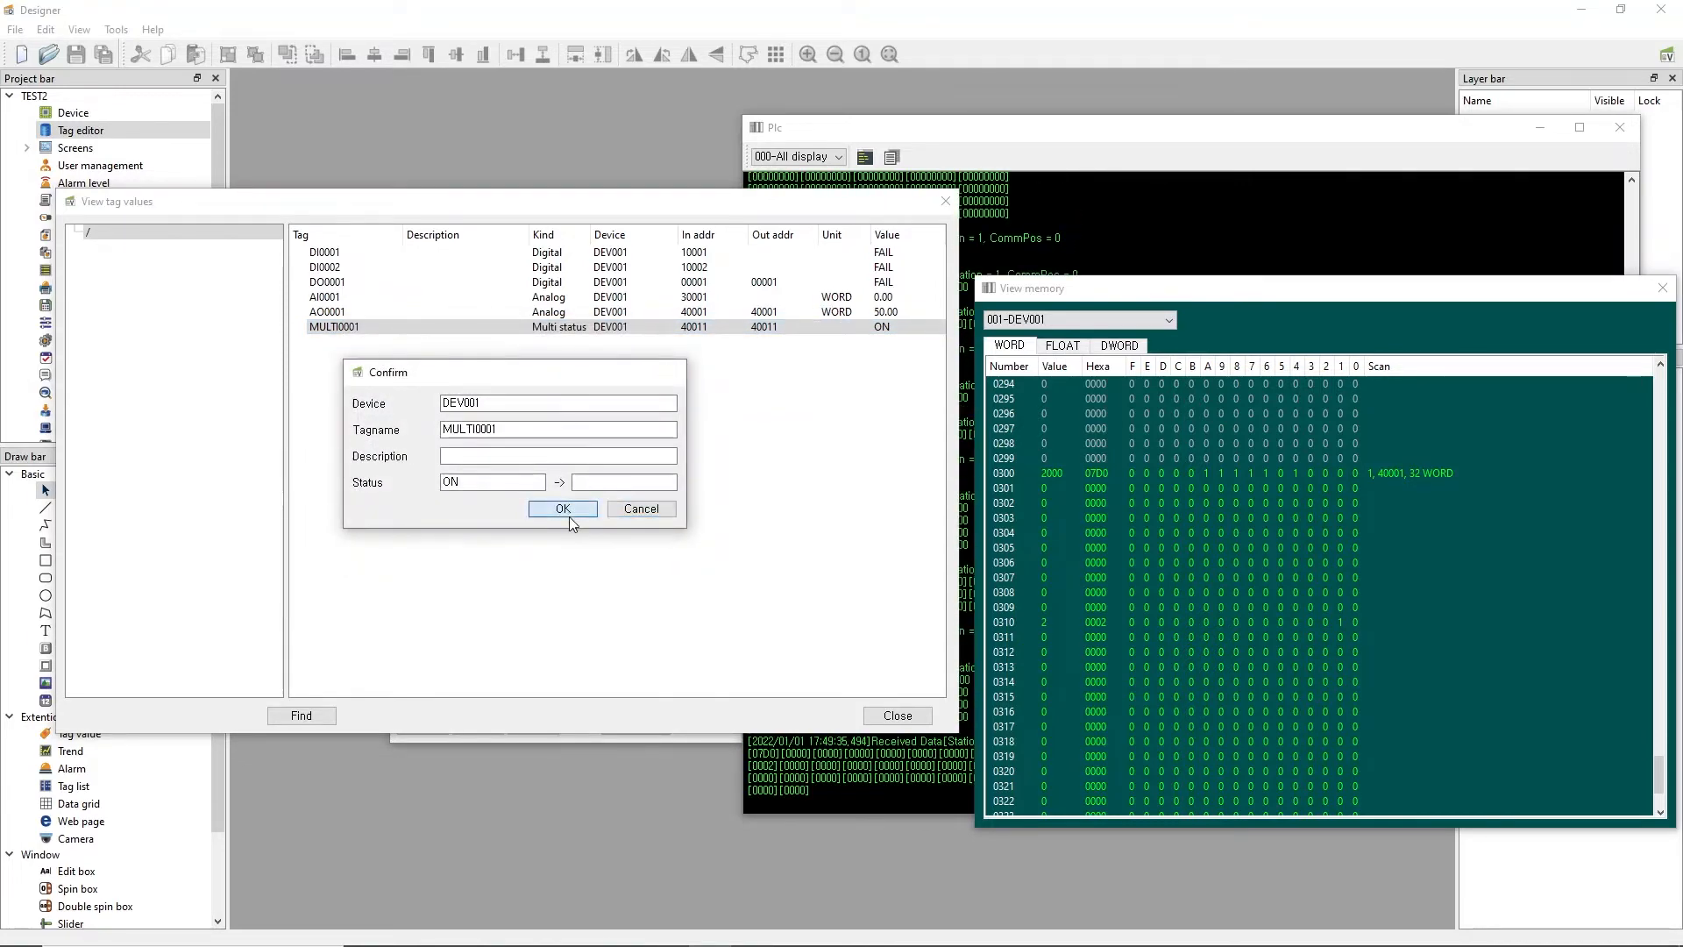
{"action": "left_click", "coordinate": [564, 510]}
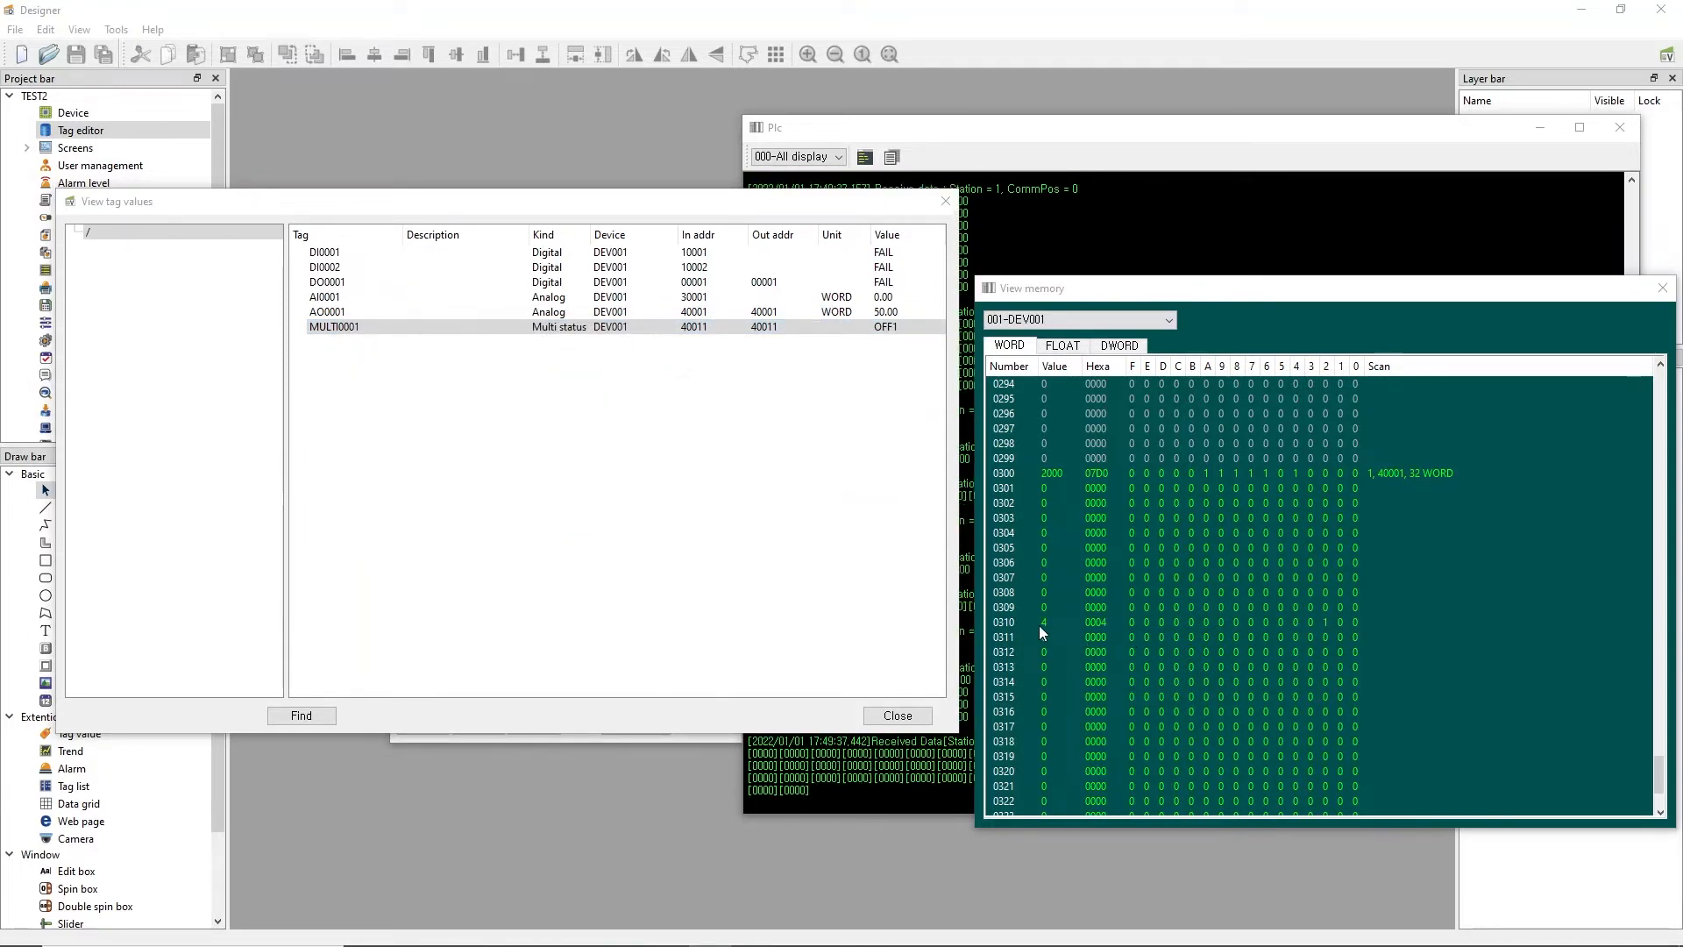
{"action": "left_click", "coordinate": [1325, 624]}
Send the ON1 control command to the MULTI0001 tag and confirm the status change.
{"action": "left_click", "coordinate": [585, 517]}
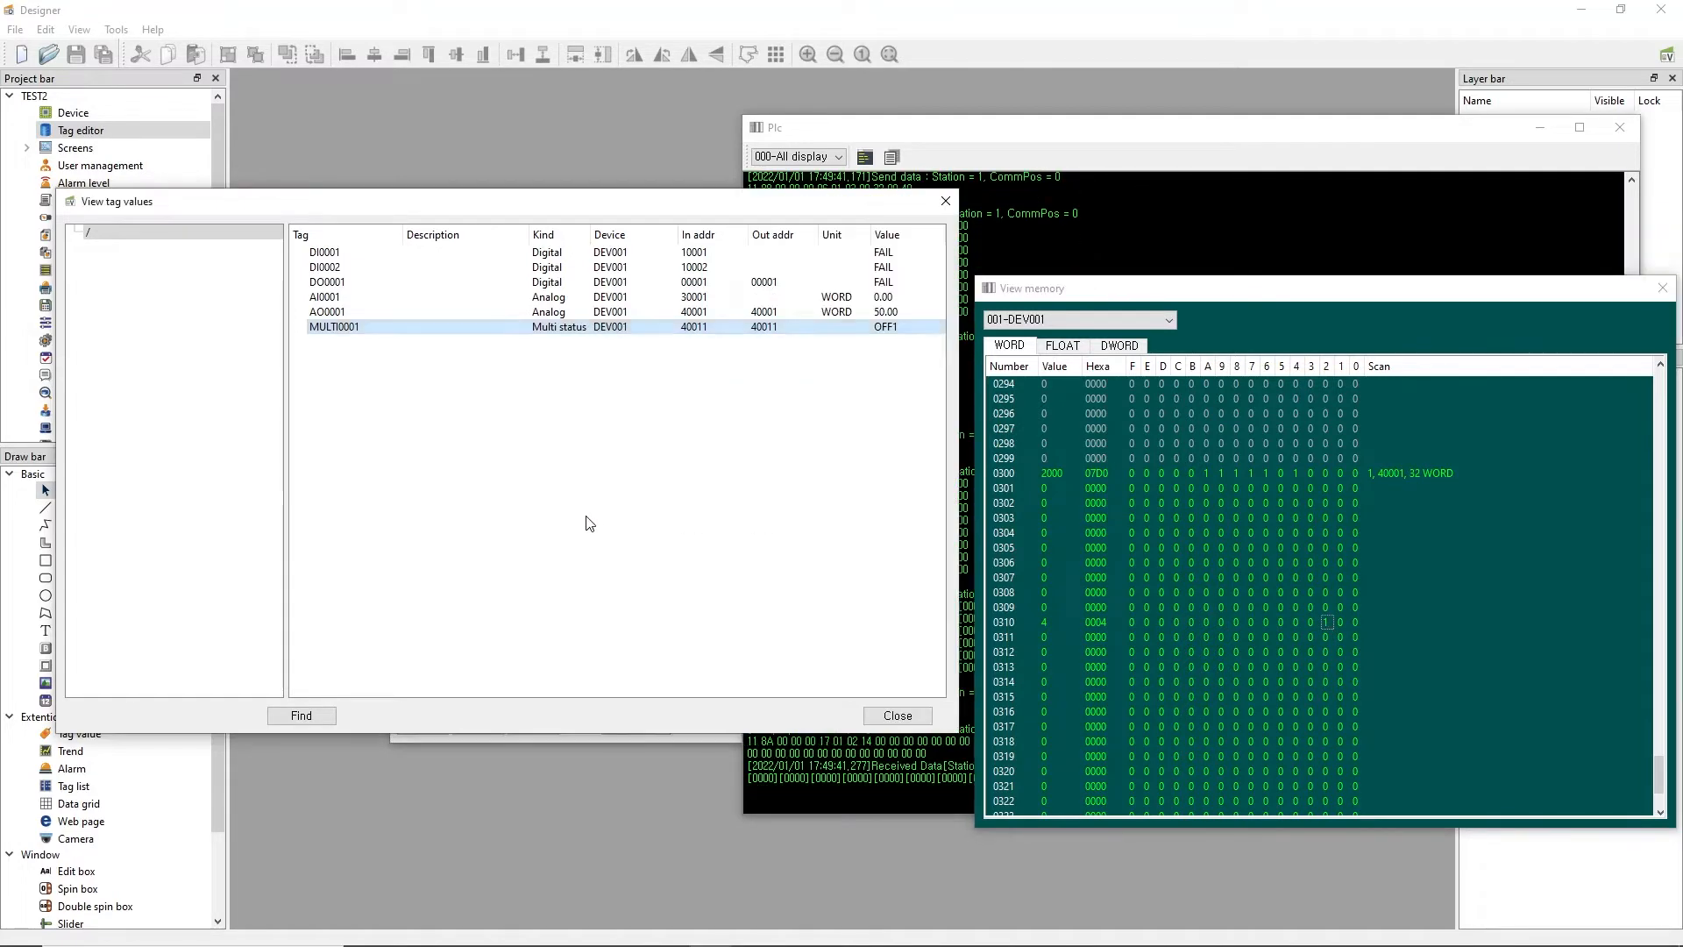
{"action": "right_click", "coordinate": [701, 336]}
{"action": "left_click", "coordinate": [731, 324]}
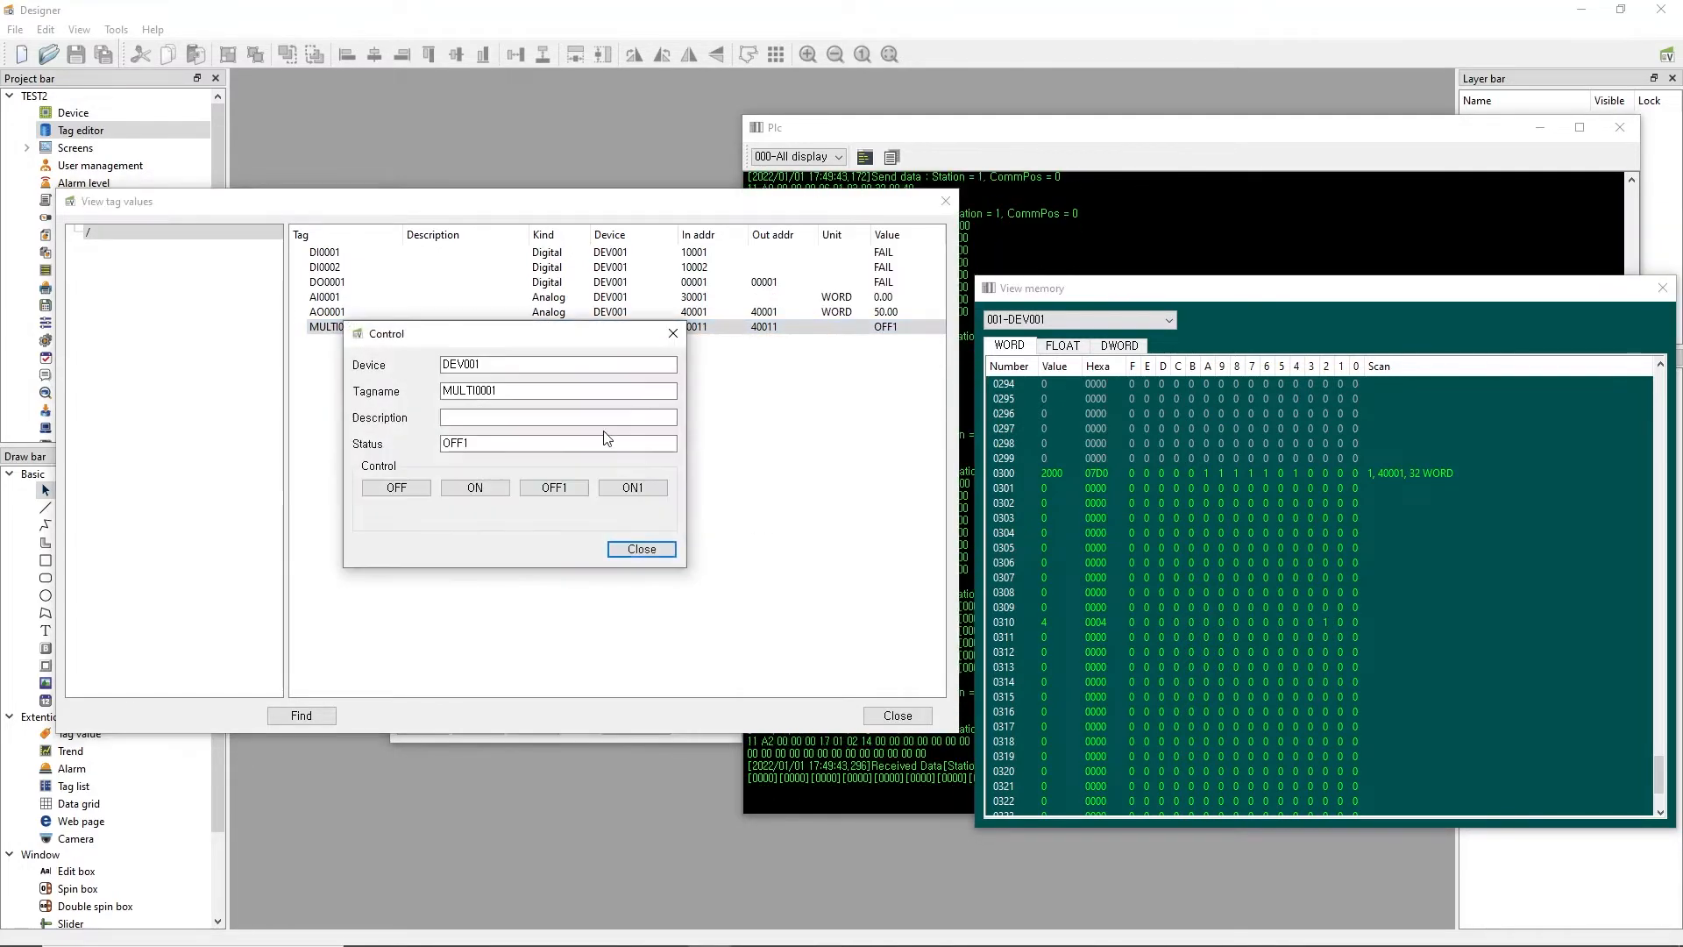
{"action": "left_click", "coordinate": [638, 494]}
{"action": "left_click", "coordinate": [564, 511]}
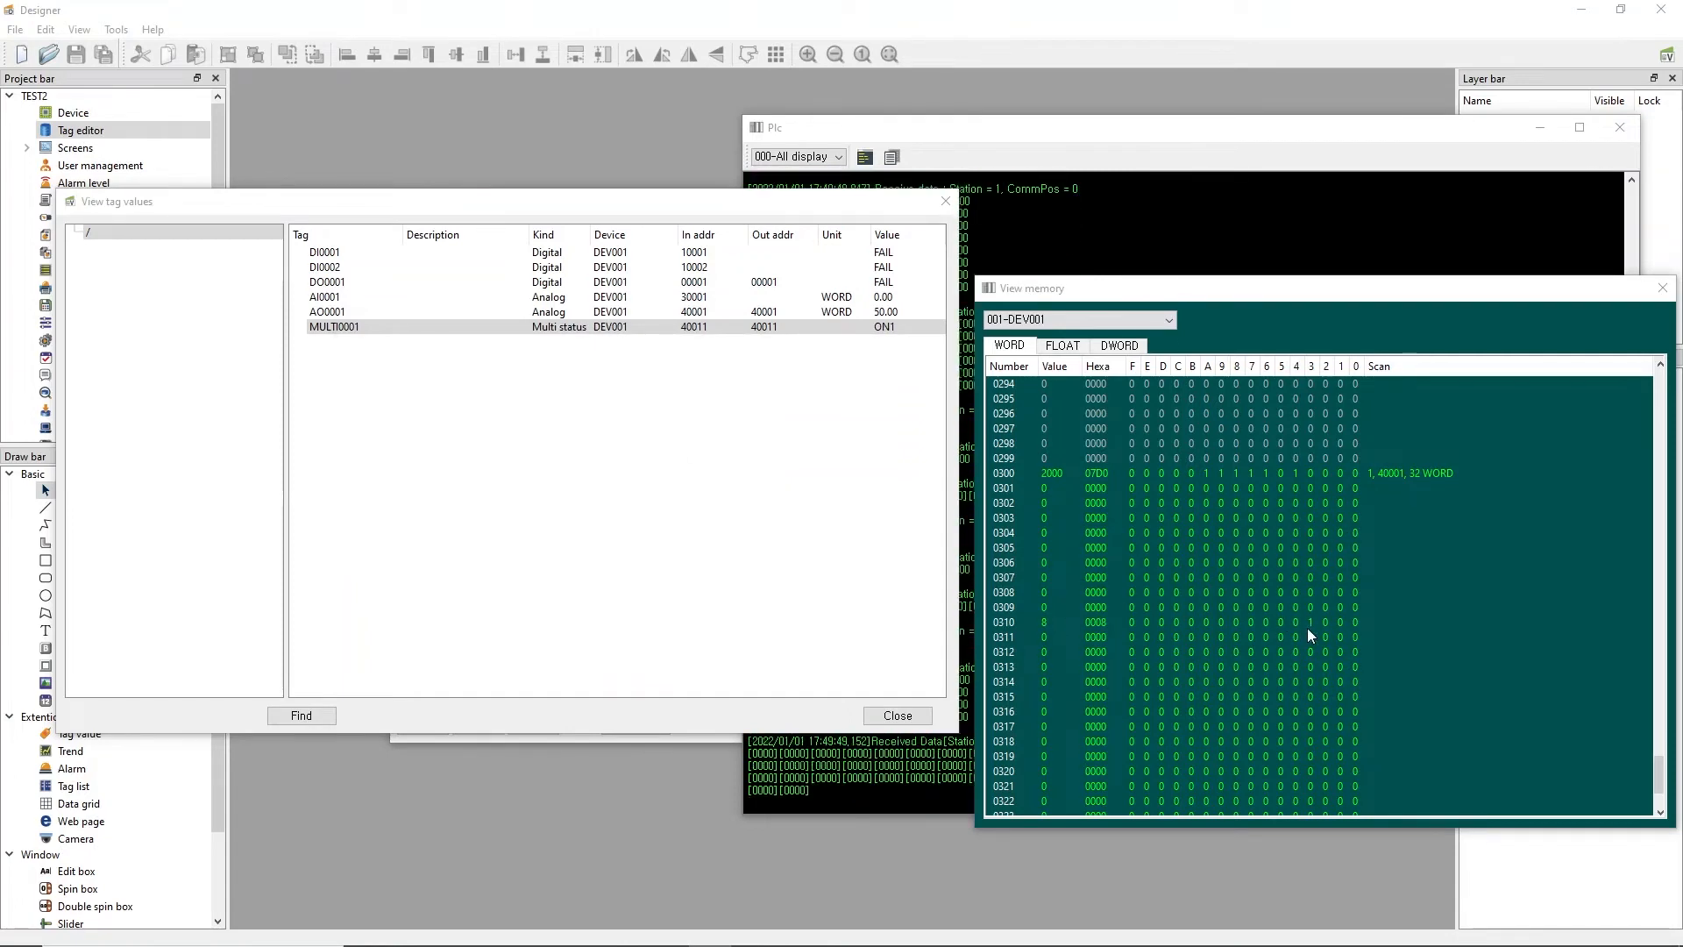
Review the In and Out Values in the MULTI0001 tag's settings, then close them.
{"action": "right_click", "coordinate": [546, 329]}
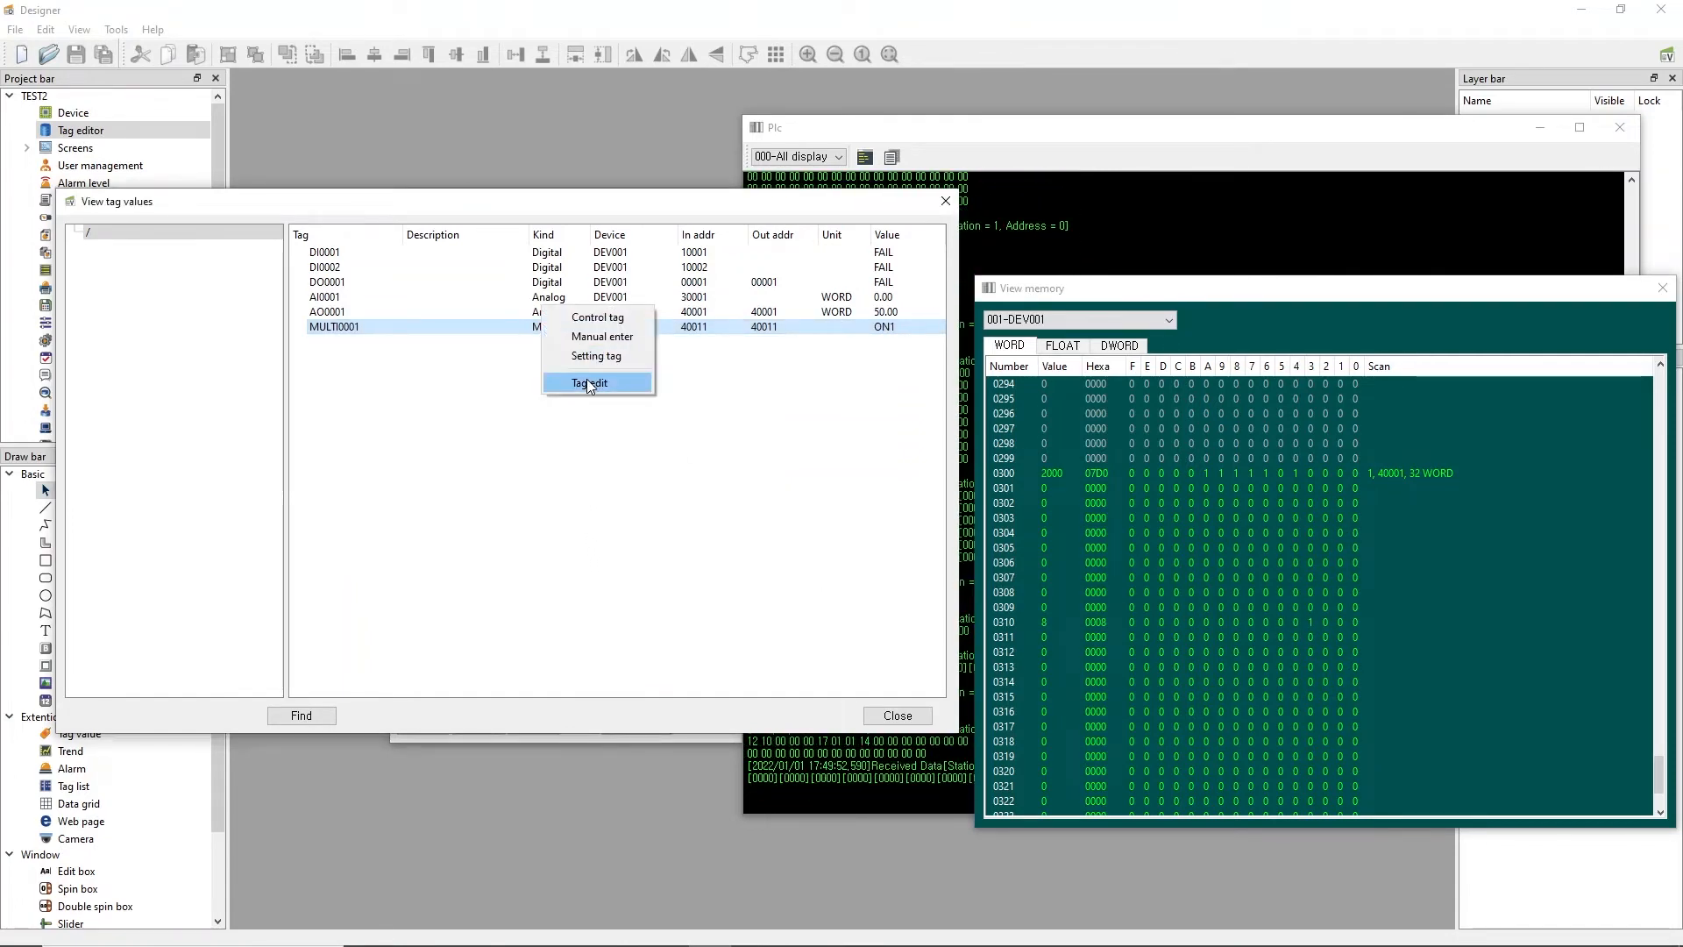
{"action": "left_click", "coordinate": [589, 383]}
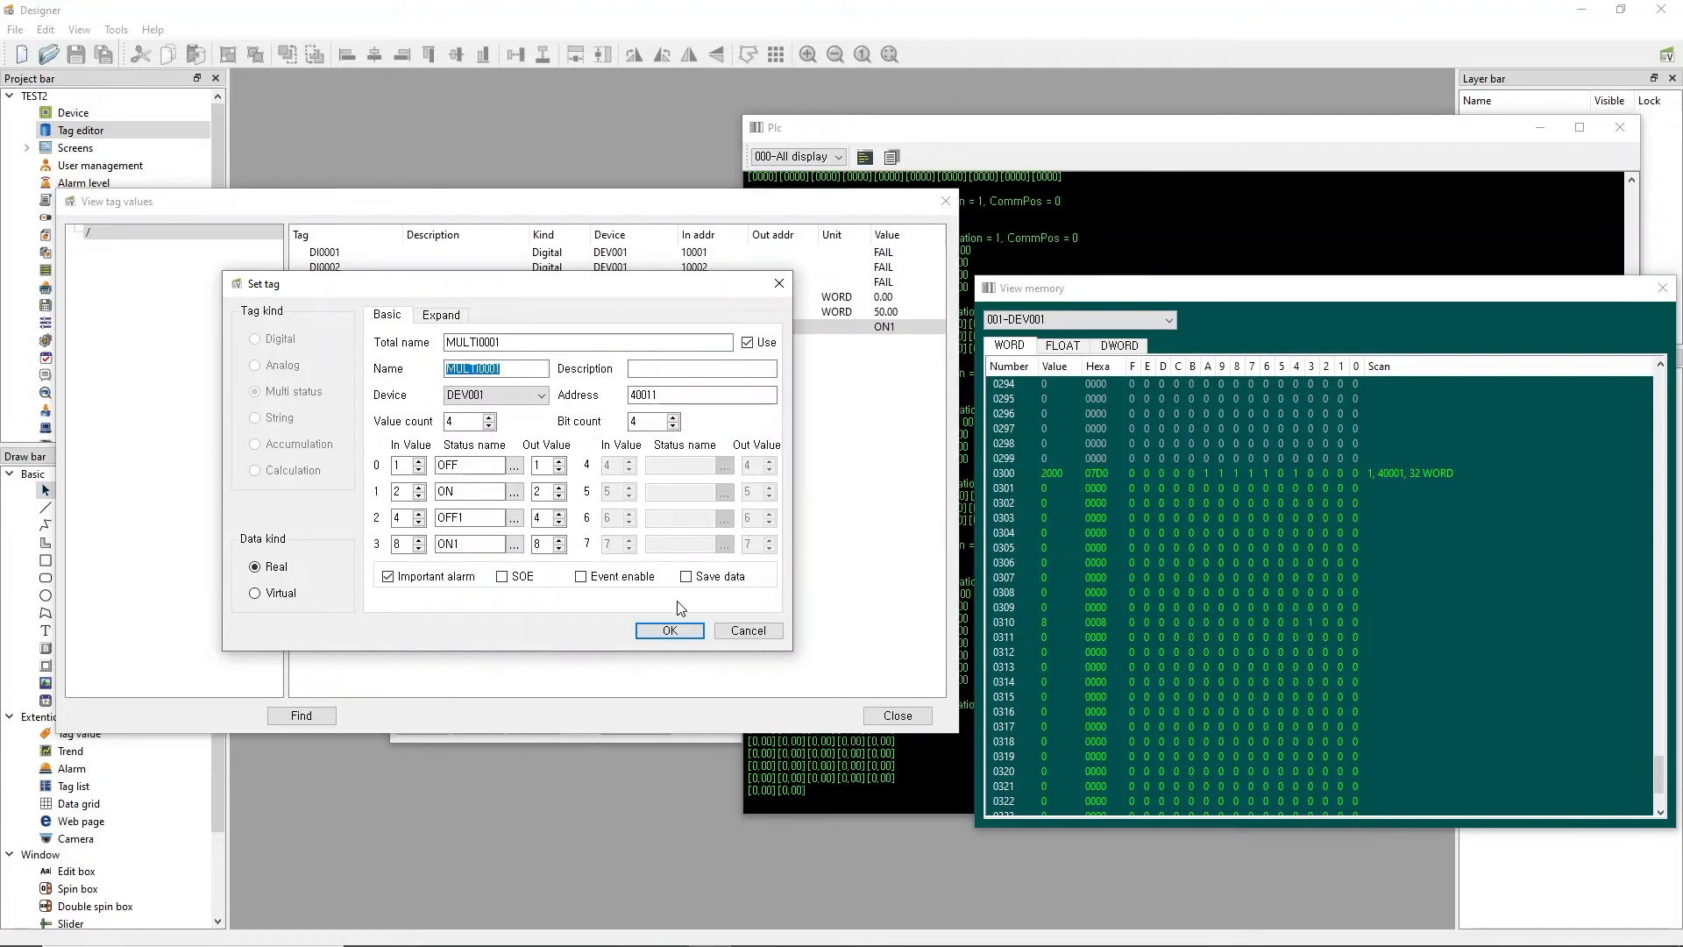
{"action": "left_click", "coordinate": [667, 630]}
Switch back to the main Designer window with the Tag editor.
{"action": "mouse_move", "coordinate": [579, 927]}
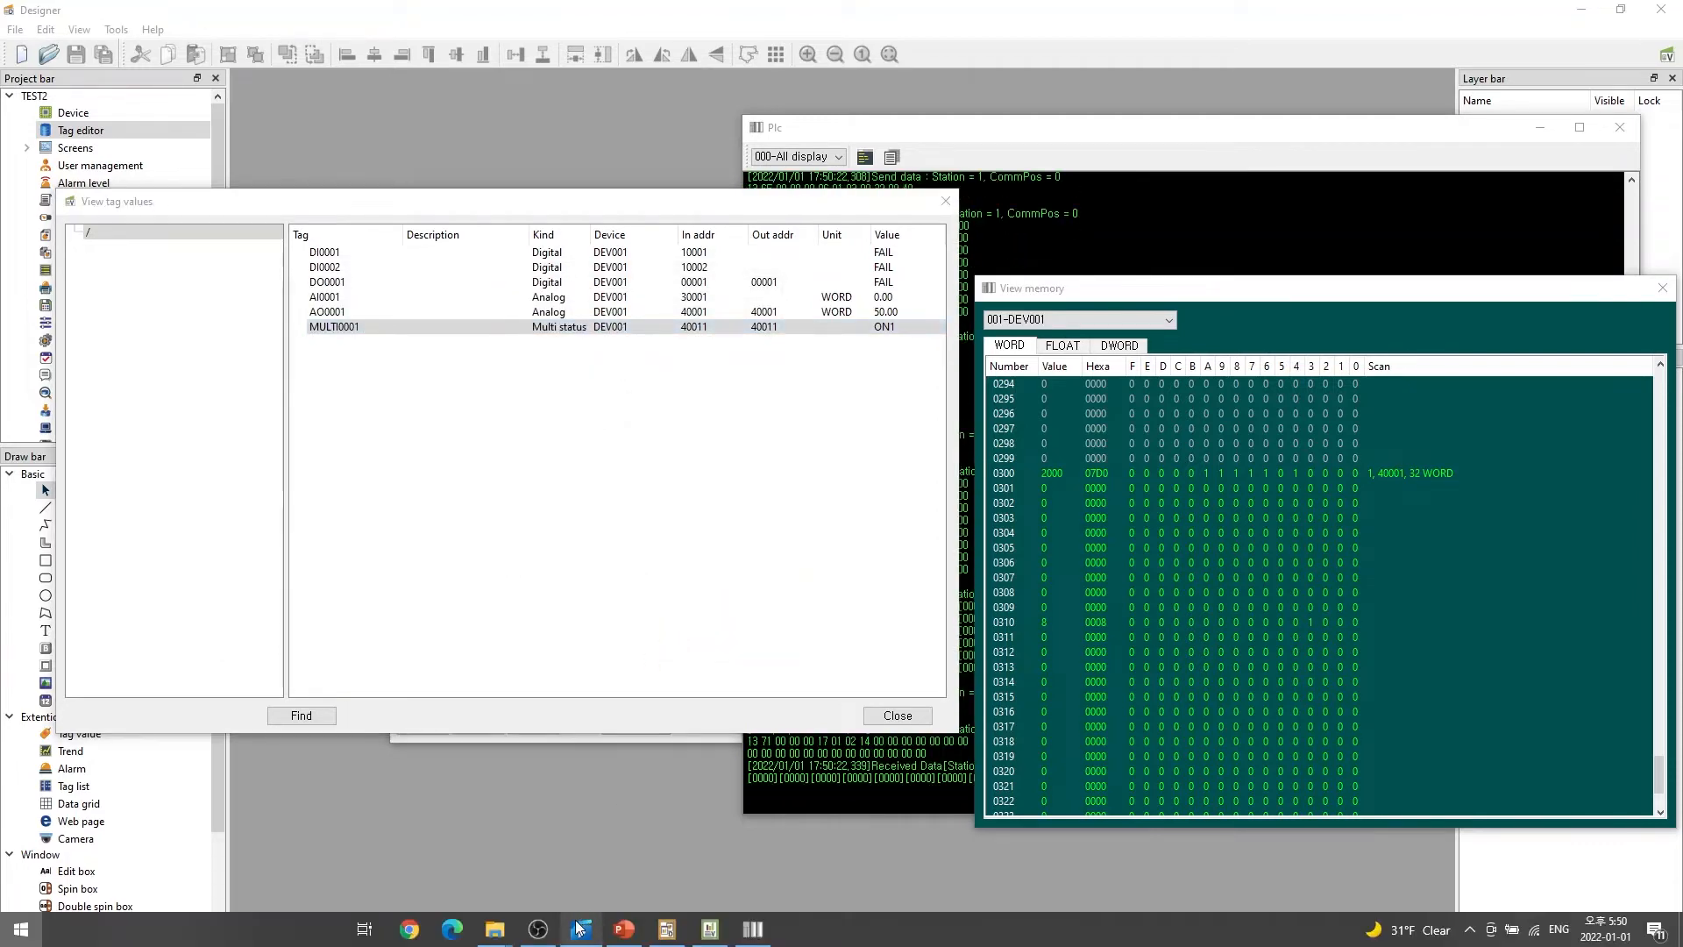
{"action": "key", "text": "super"}
{"action": "left_click", "coordinate": [578, 927]}
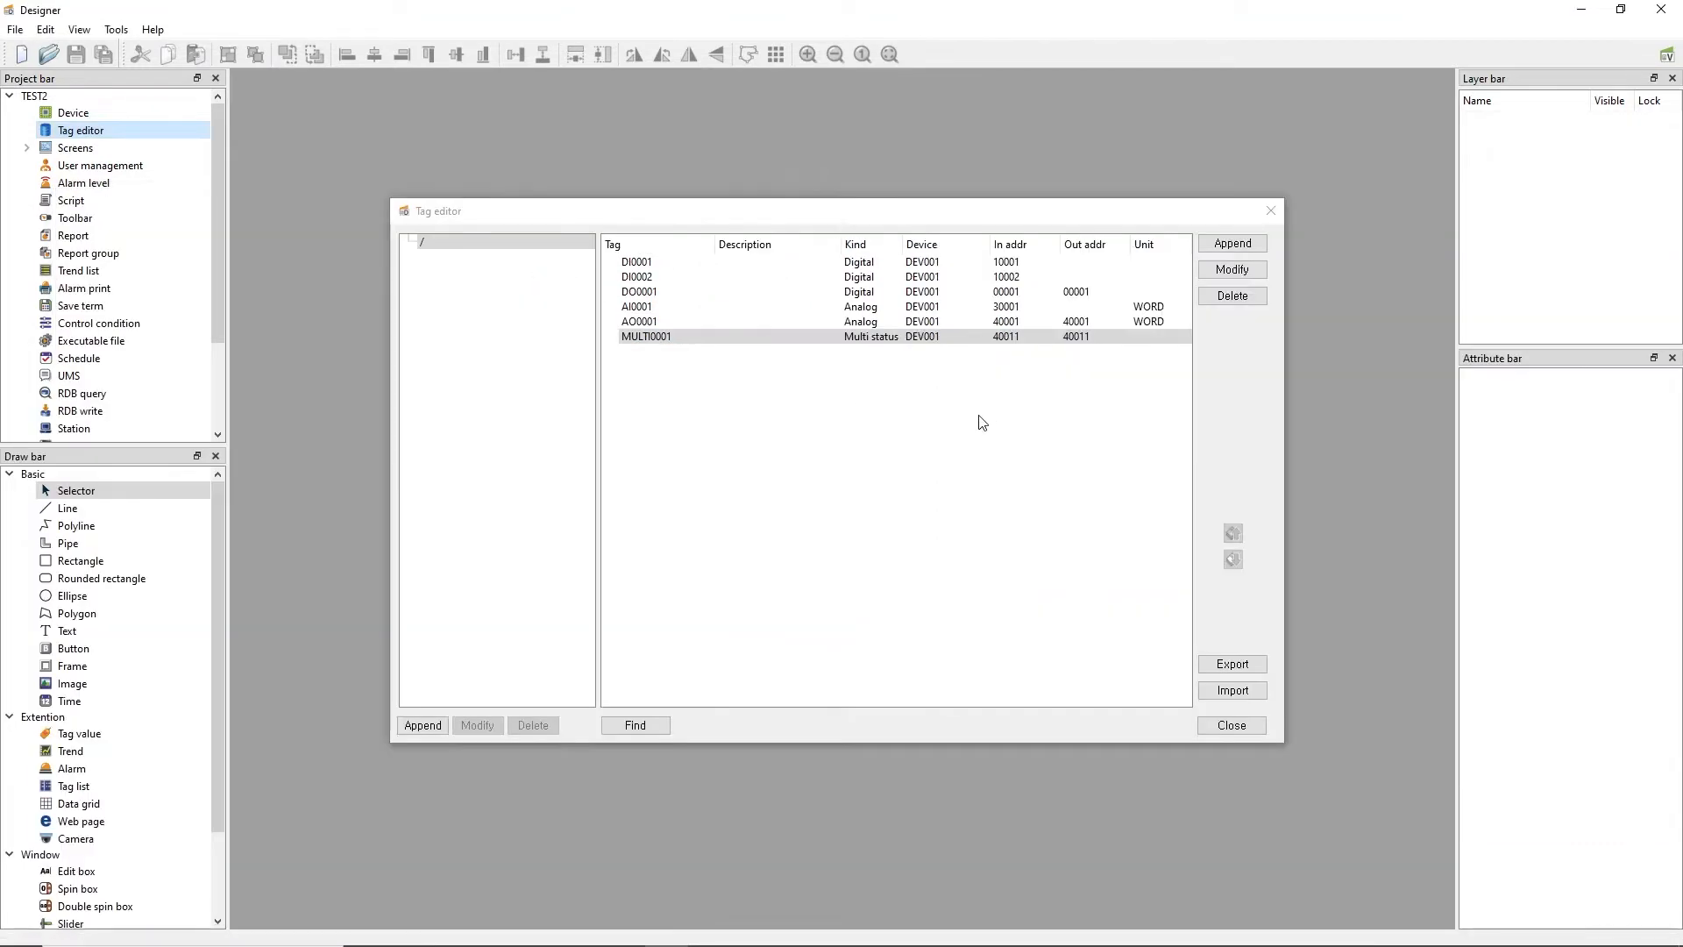
Add a String tag named STRING0001 with the string TEST, and check its saved settings.
{"action": "left_click", "coordinate": [1232, 242]}
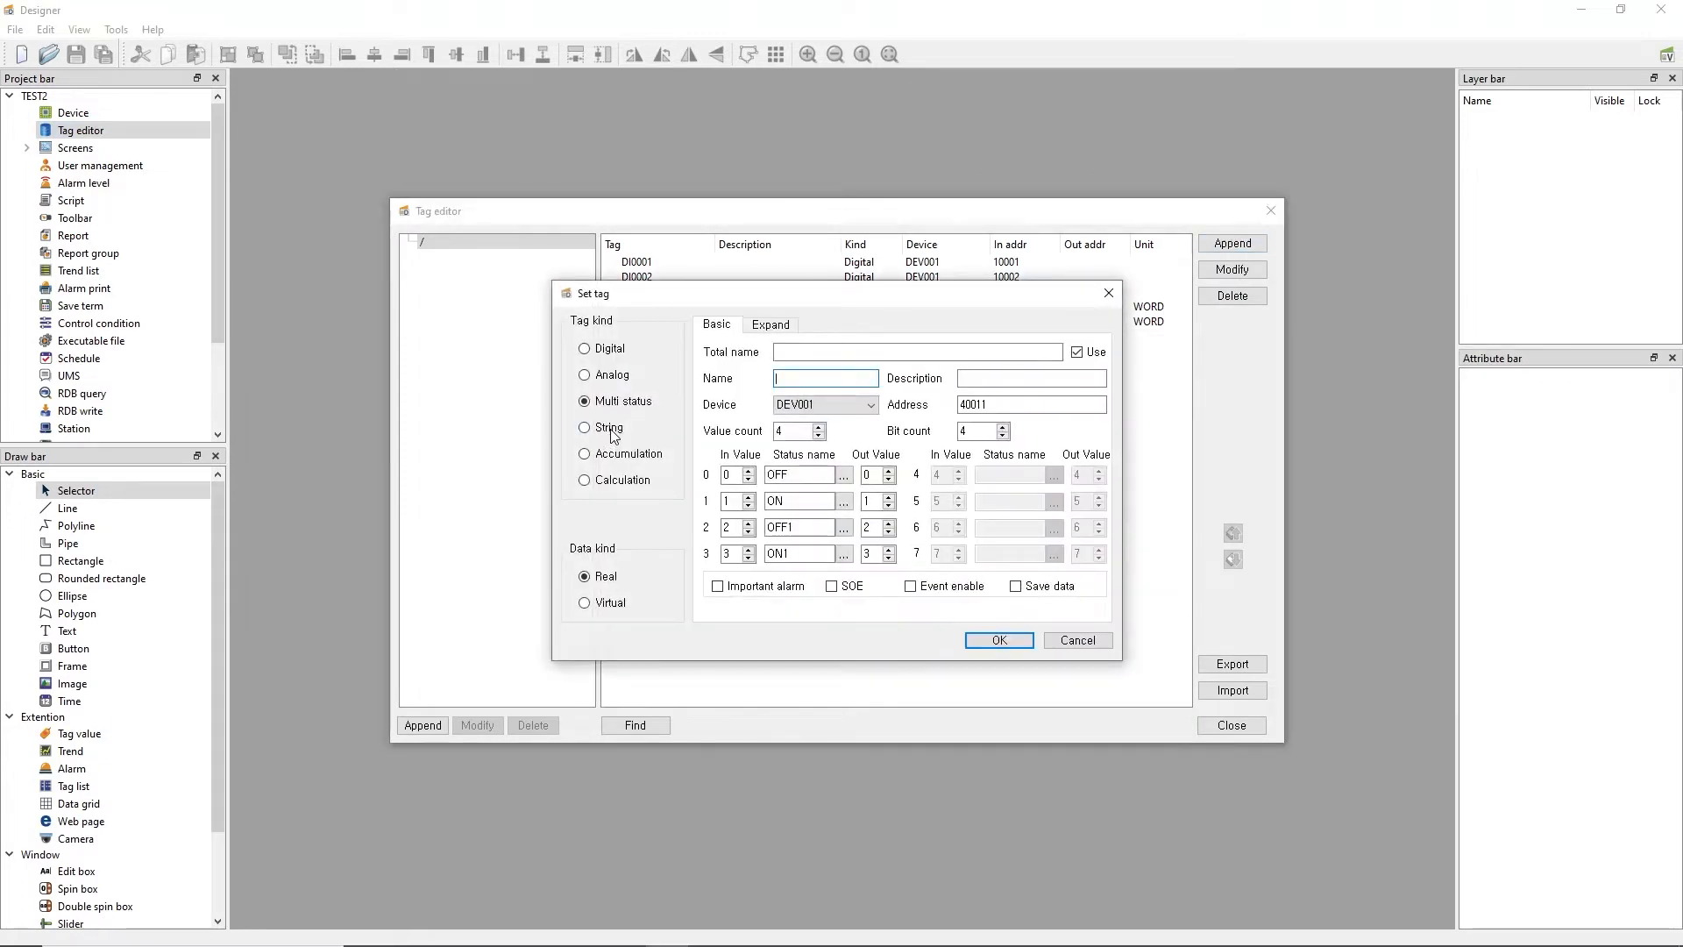
{"action": "left_click", "coordinate": [612, 429]}
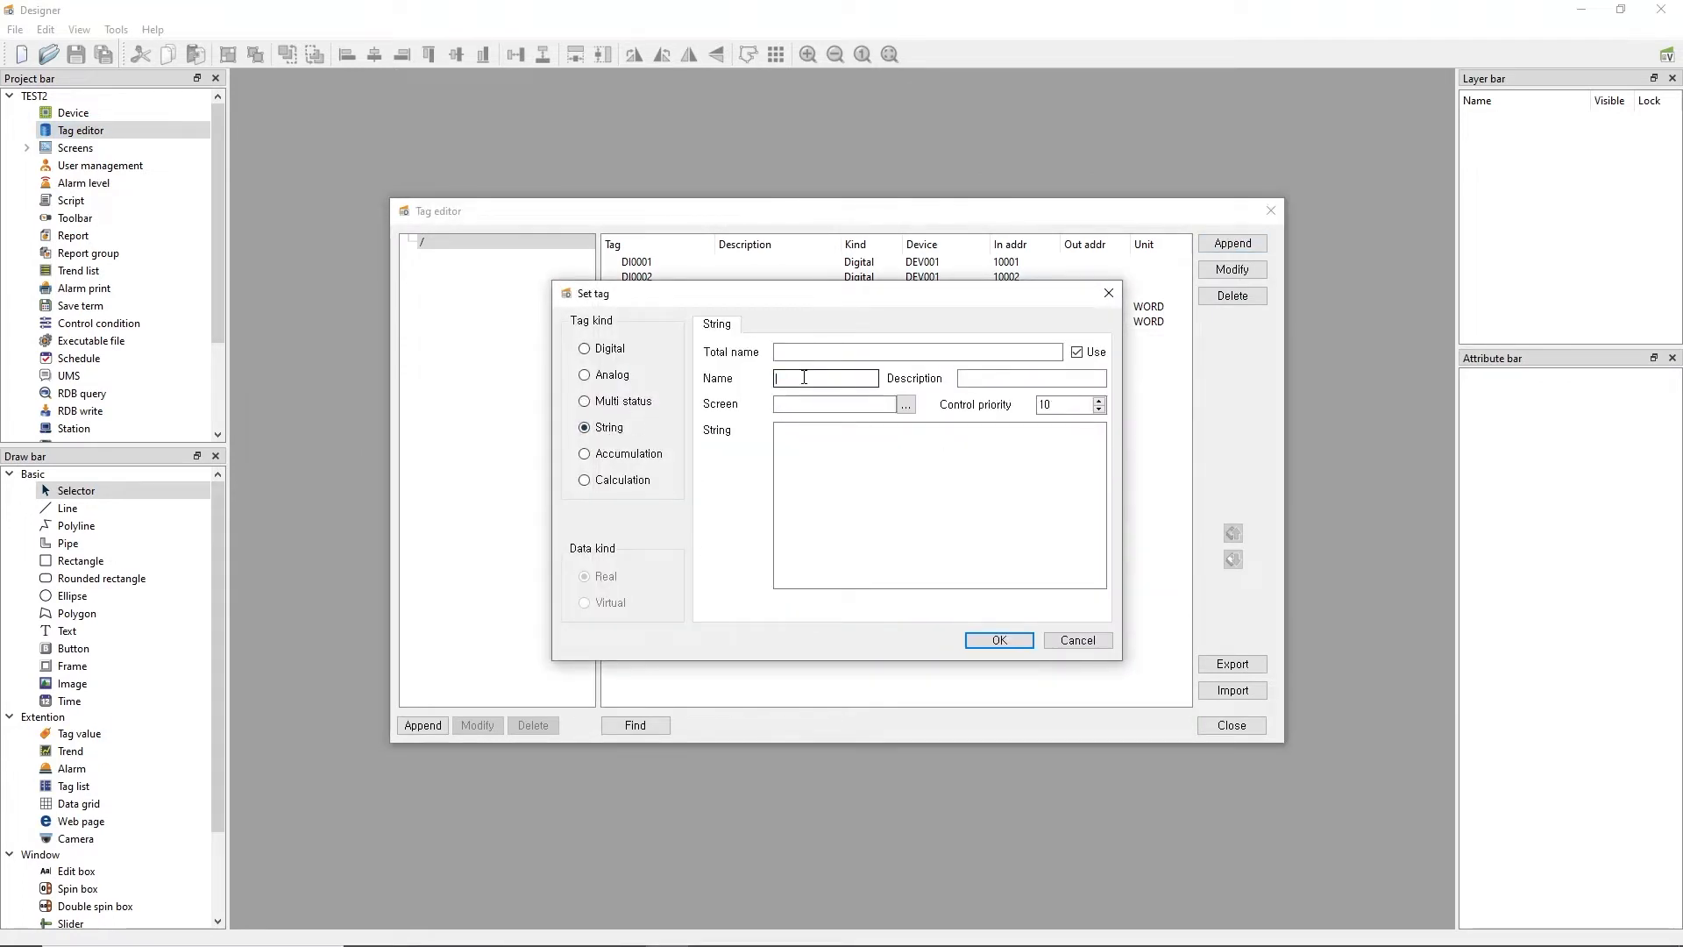
{"action": "left_click", "coordinate": [804, 377]}
{"action": "type", "text": "STRING0001"}
{"action": "left_click", "coordinate": [838, 439]}
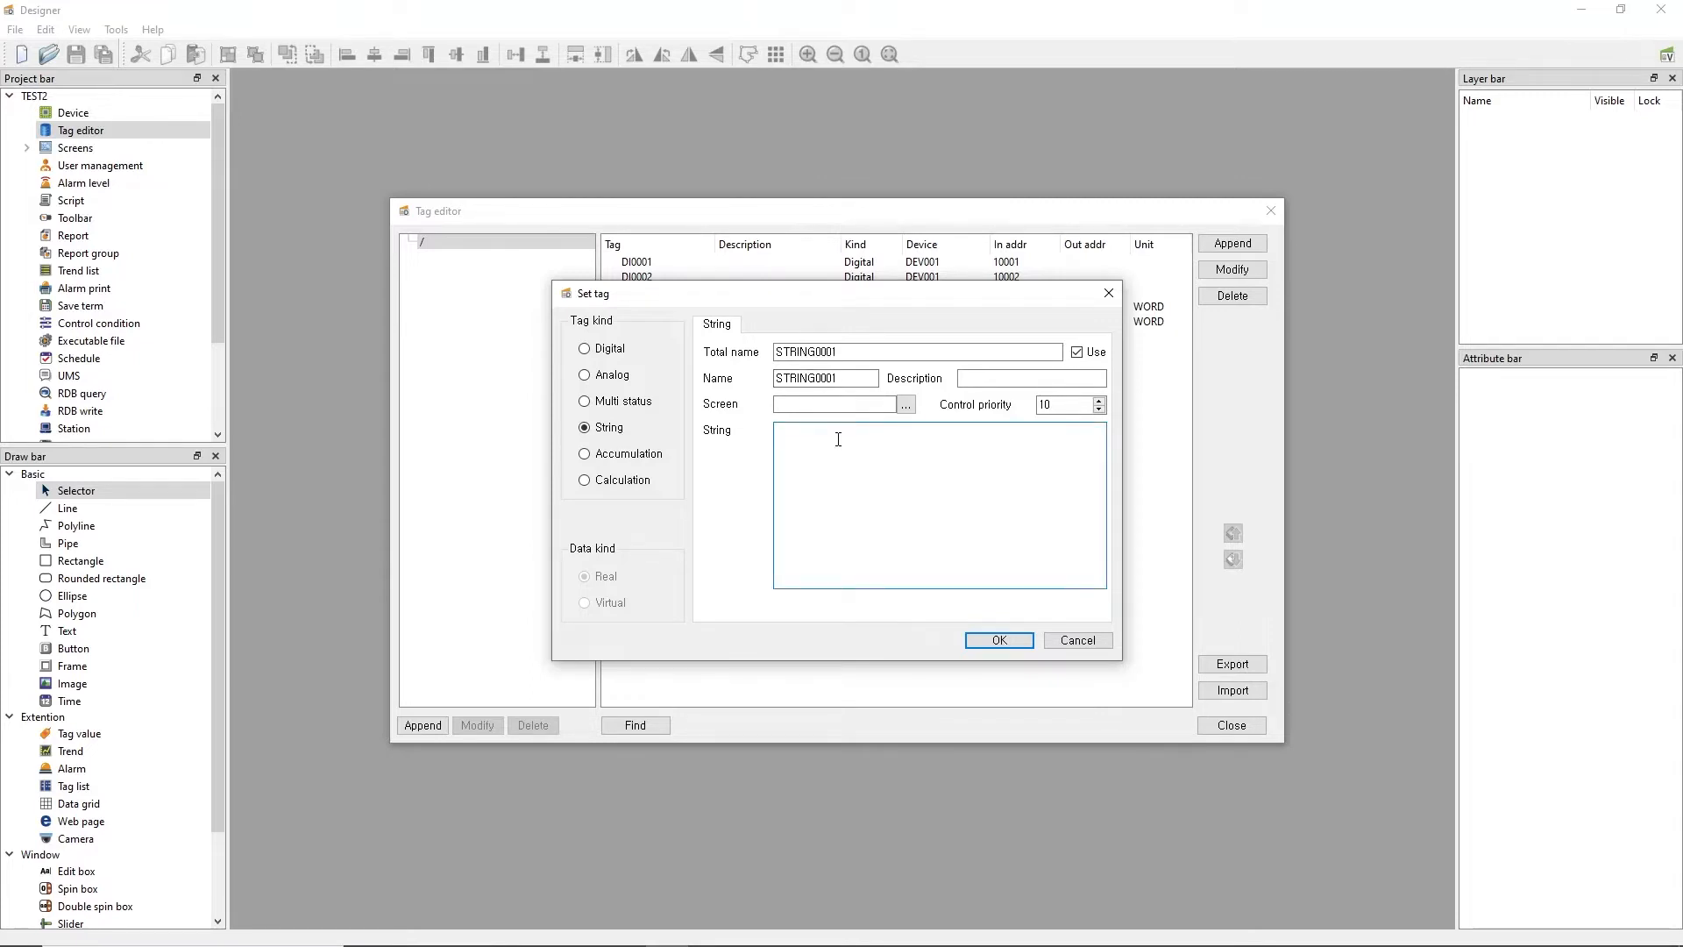
{"action": "type", "text": "TEST"}
{"action": "key", "text": "Return"}
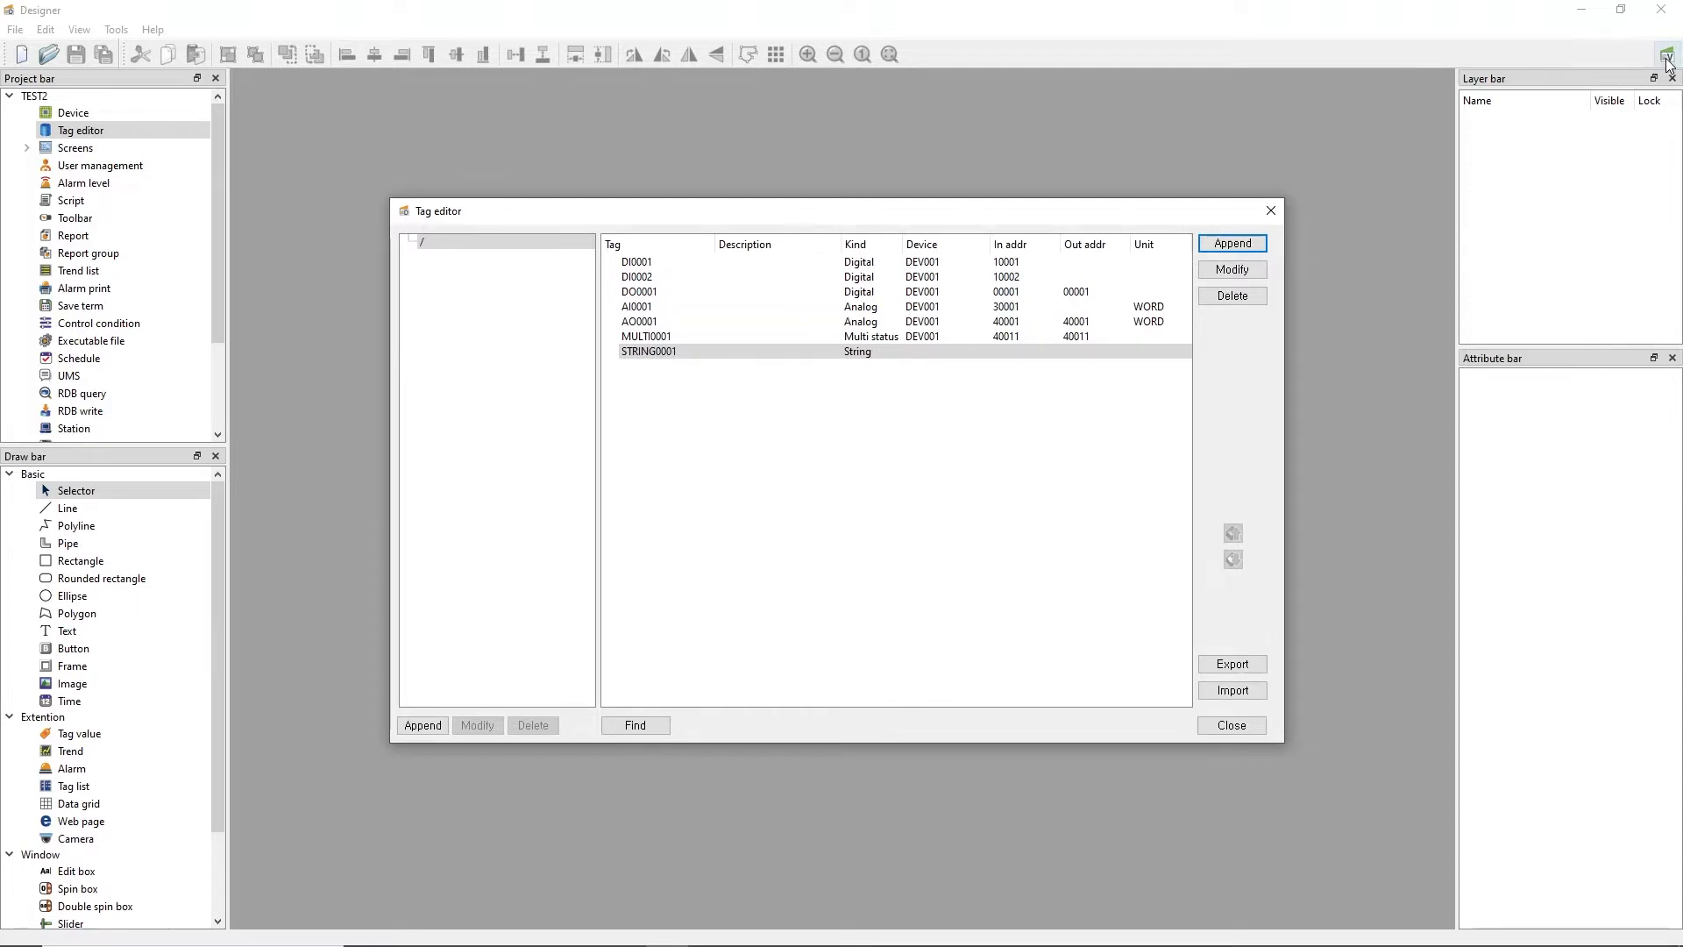
{"action": "double_click", "coordinate": [807, 352]}
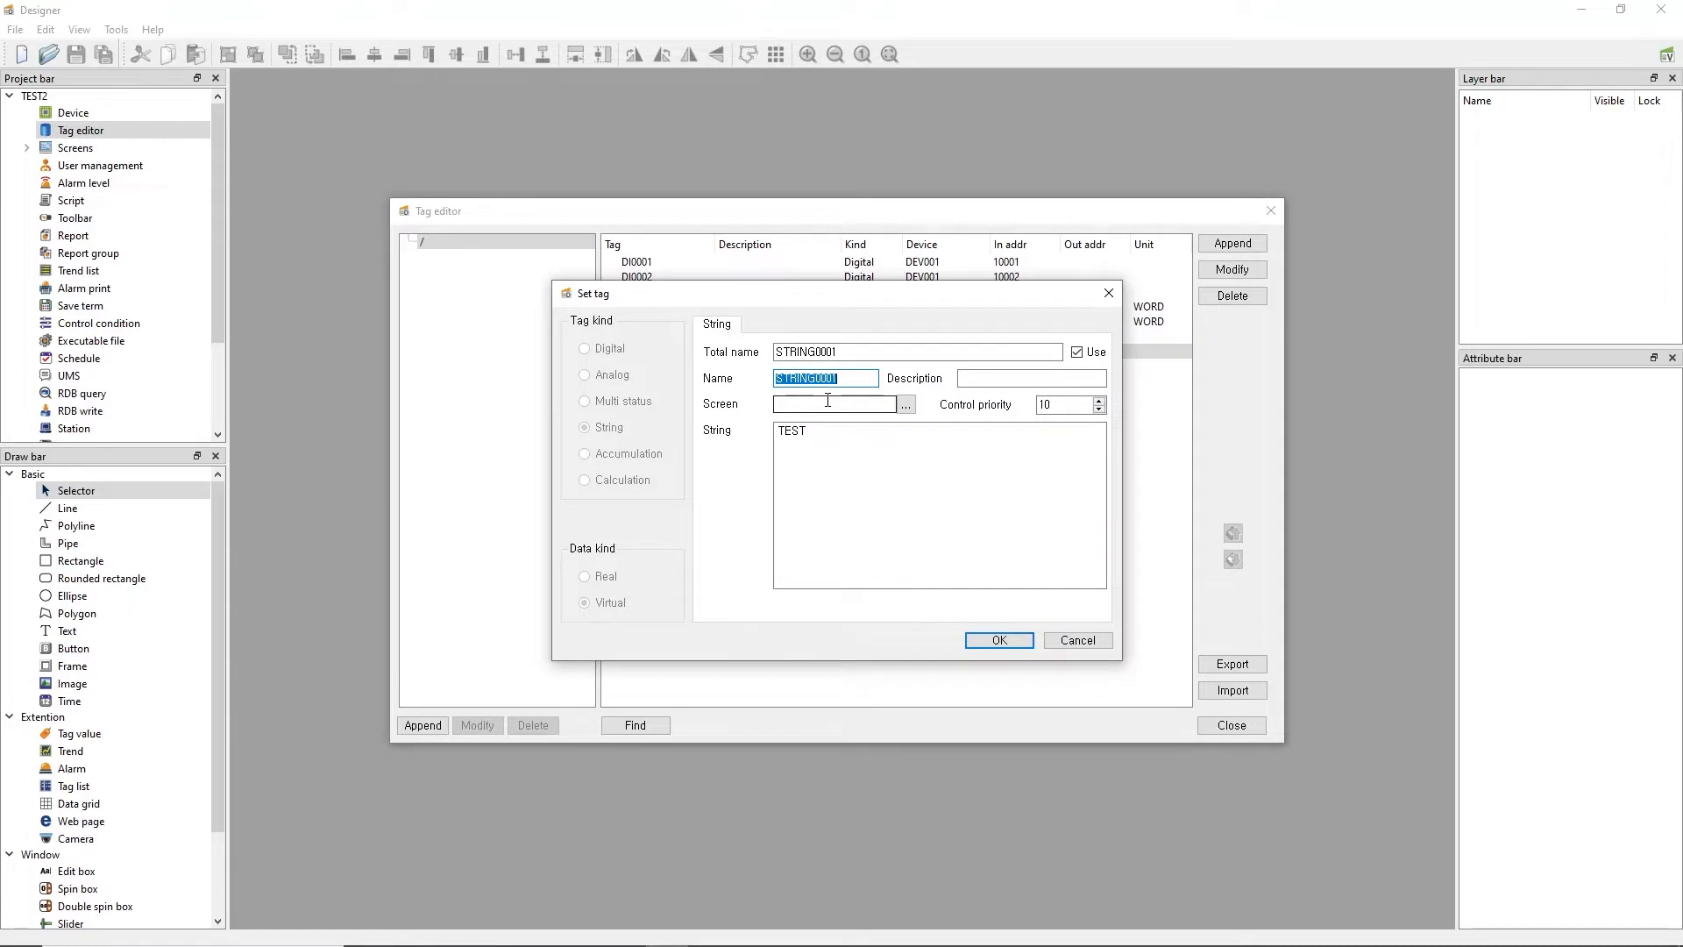
{"action": "left_click", "coordinate": [1017, 640]}
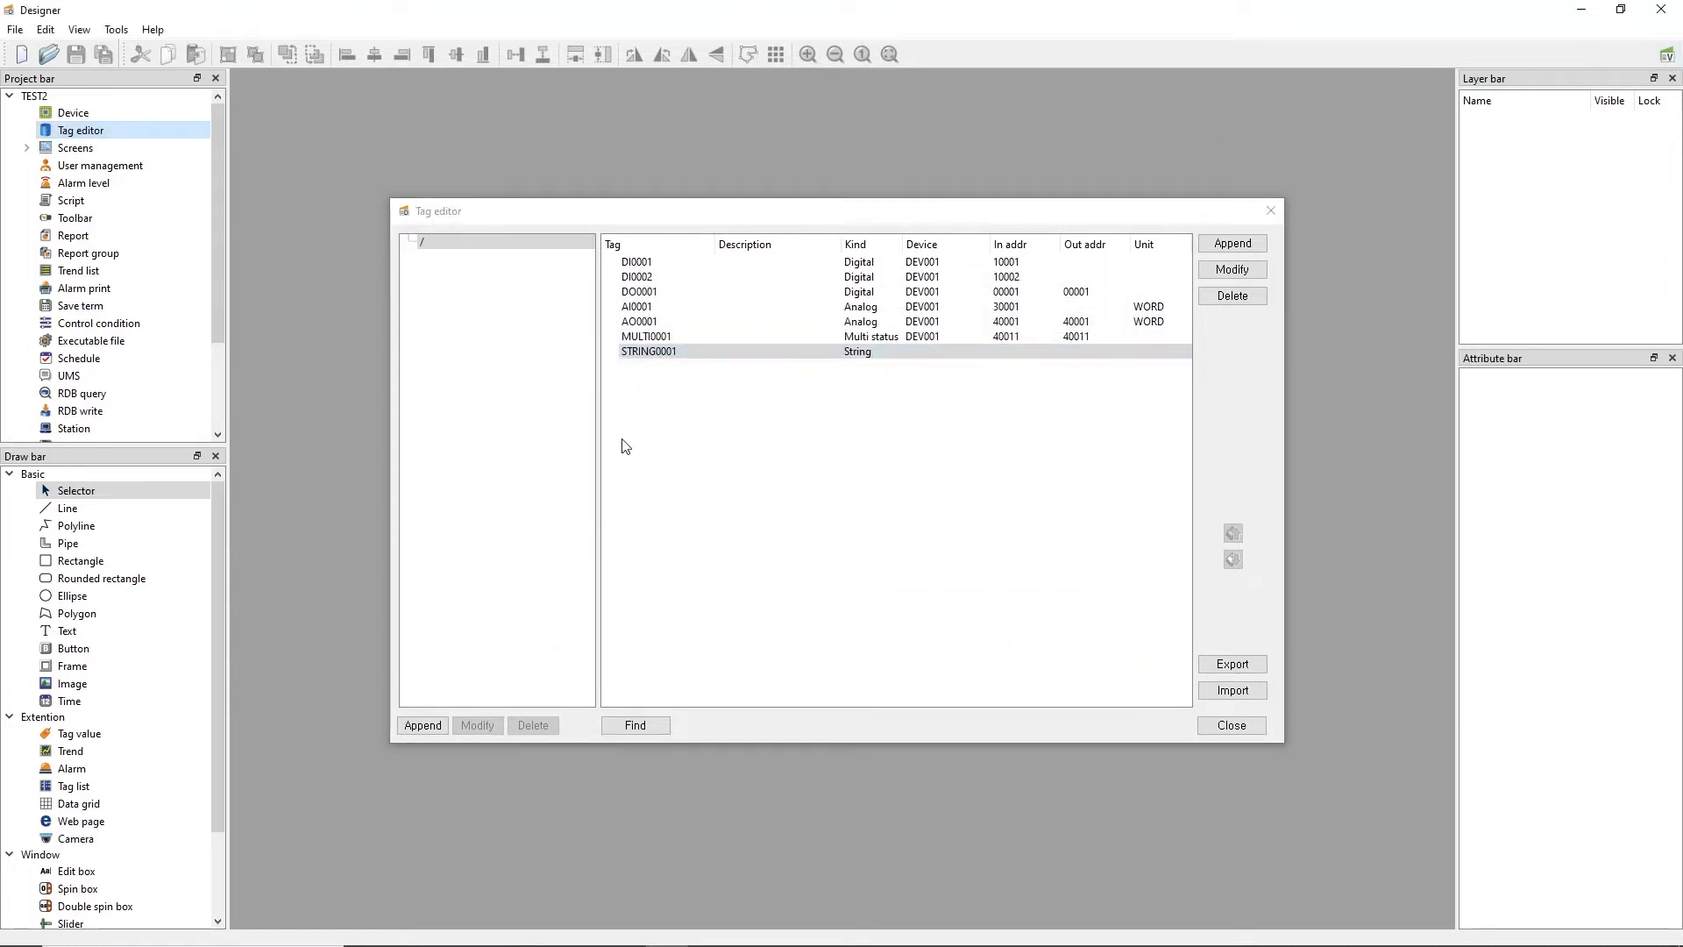
Switch to the View window and reopen the tag value list to check STRING0001's value, then close the list.
{"action": "left_click", "coordinate": [753, 929]}
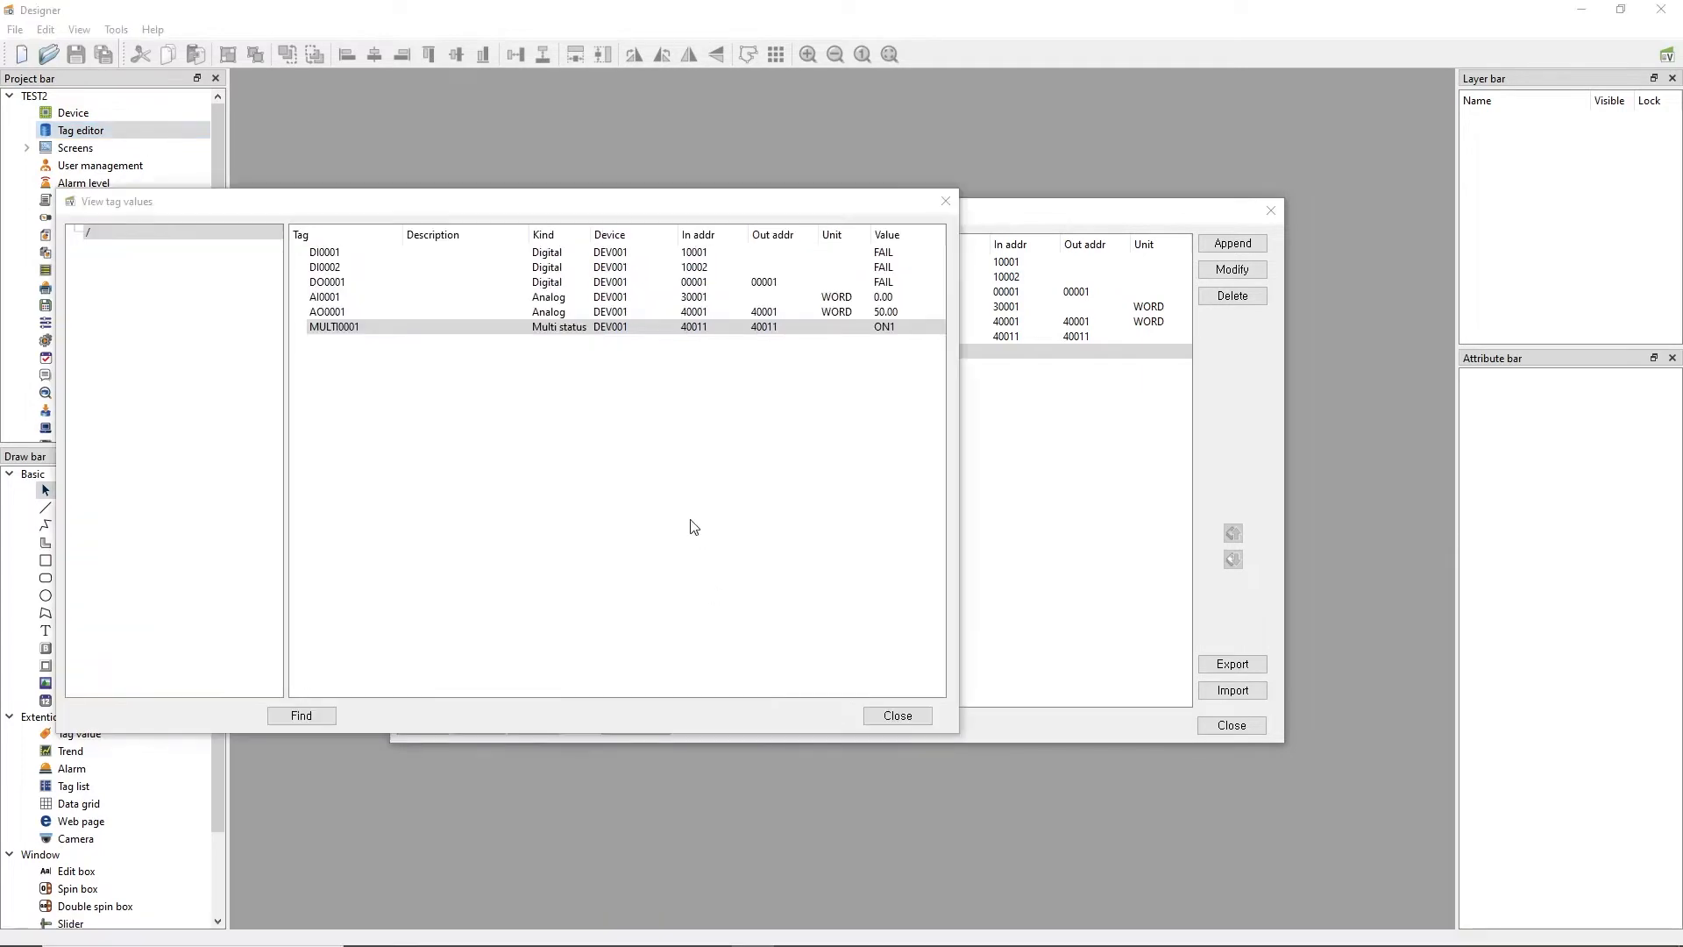
{"action": "left_click", "coordinate": [945, 201]}
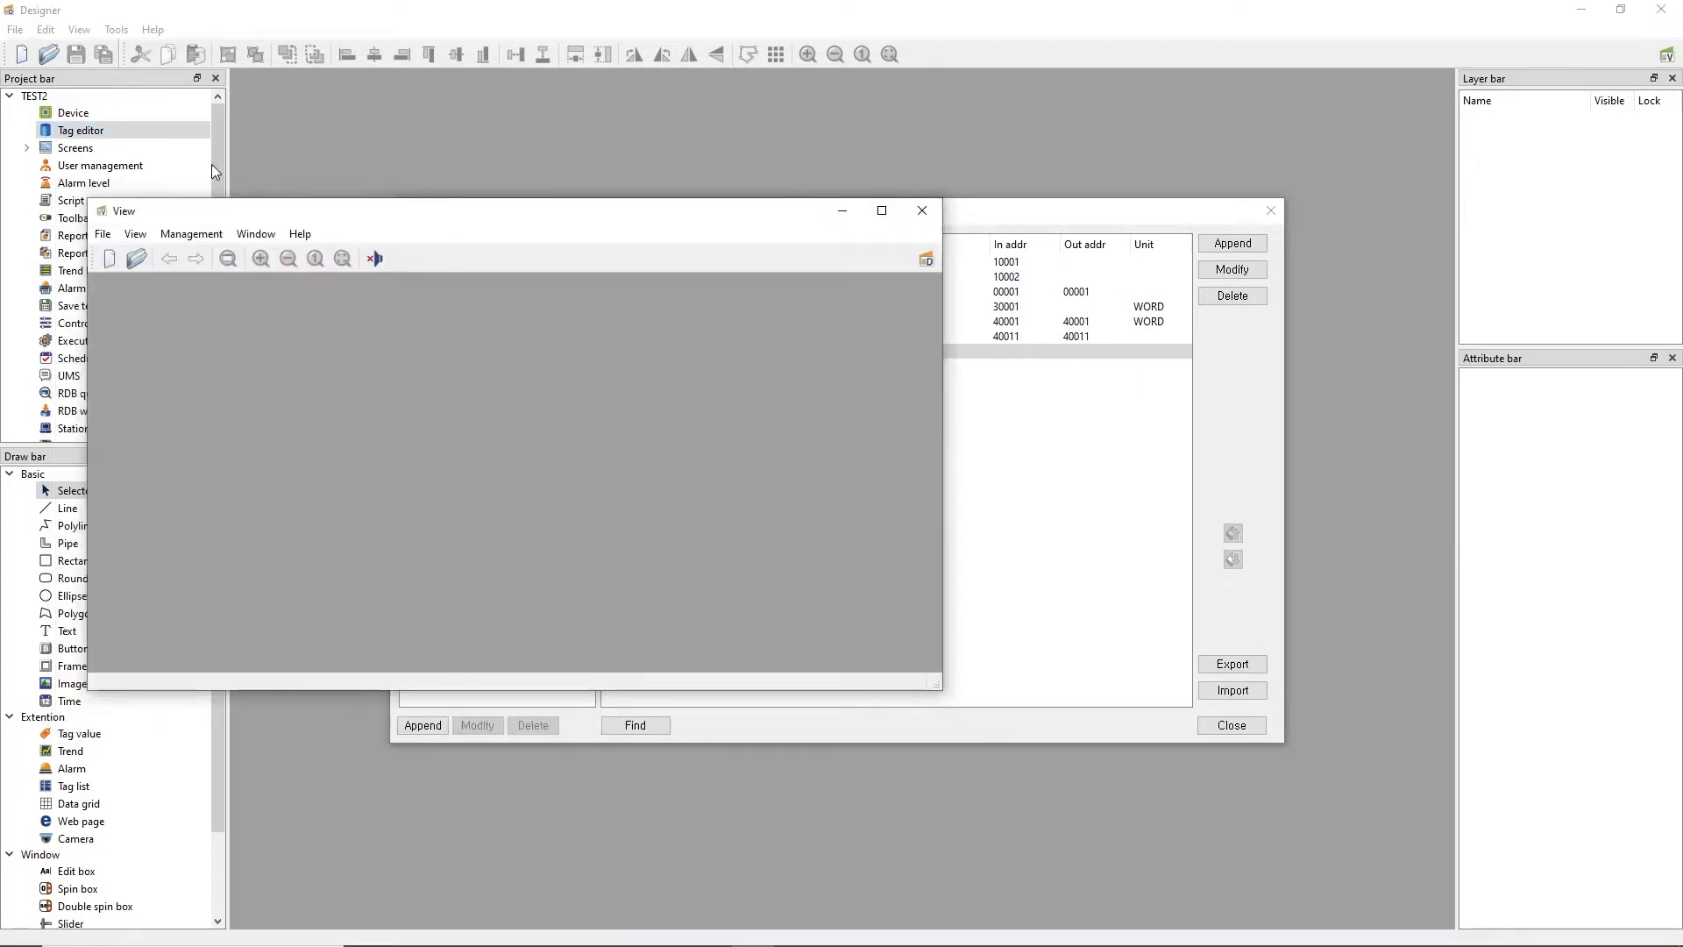
{"action": "left_click", "coordinate": [135, 235]}
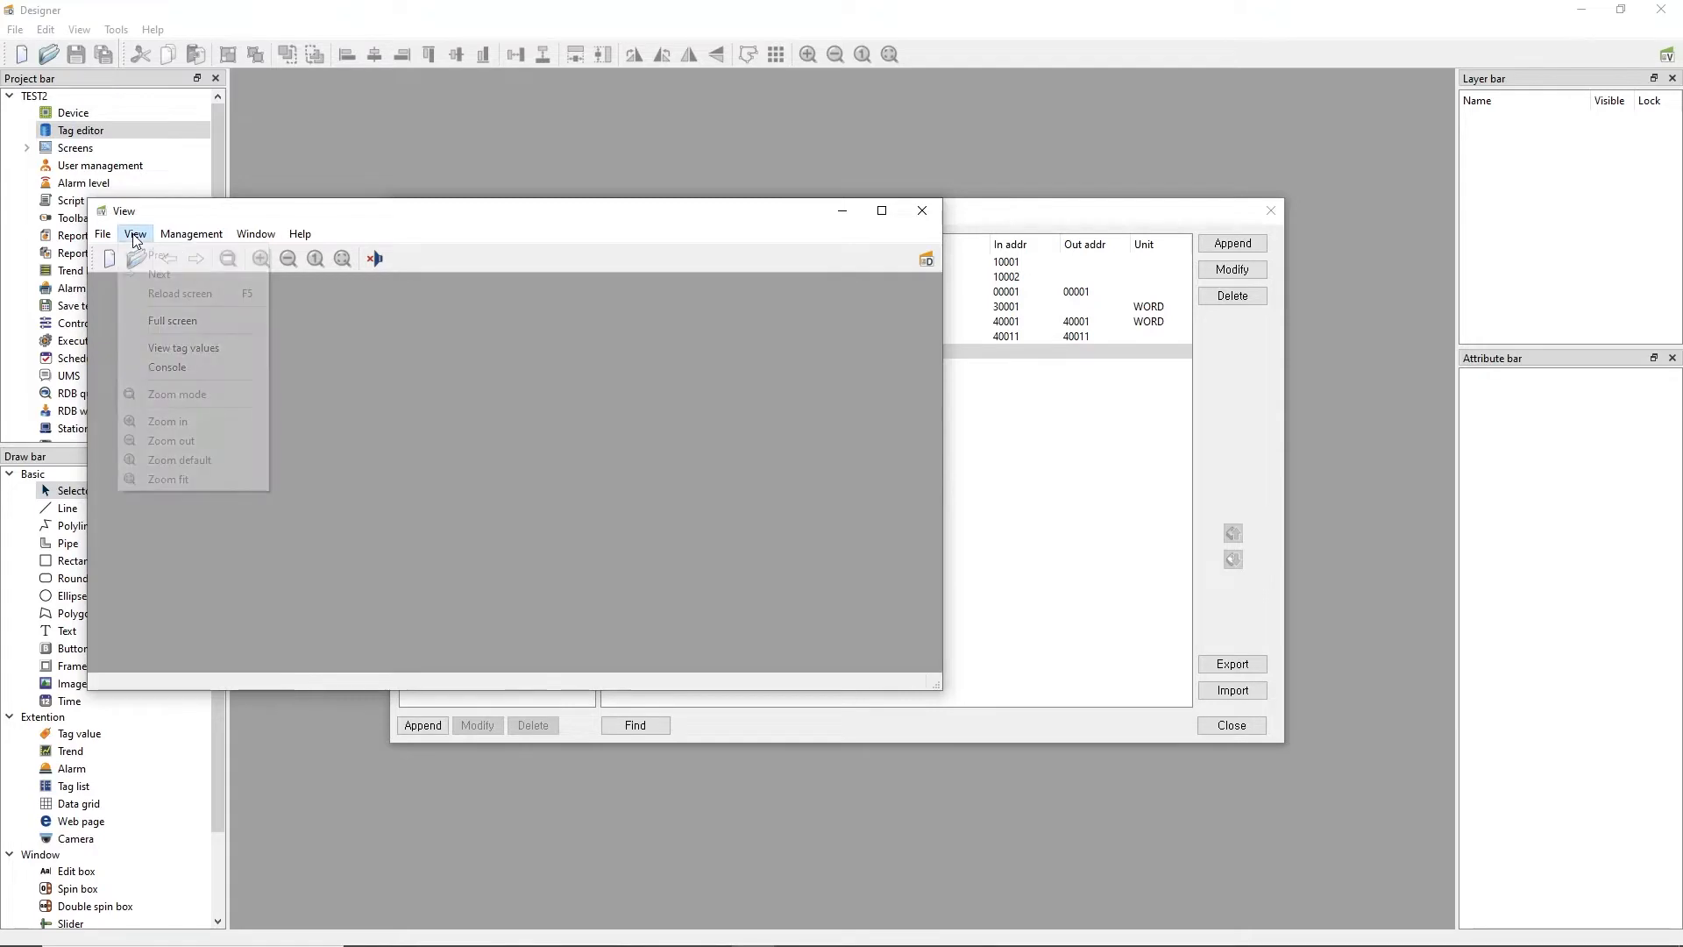
{"action": "left_click", "coordinate": [166, 349]}
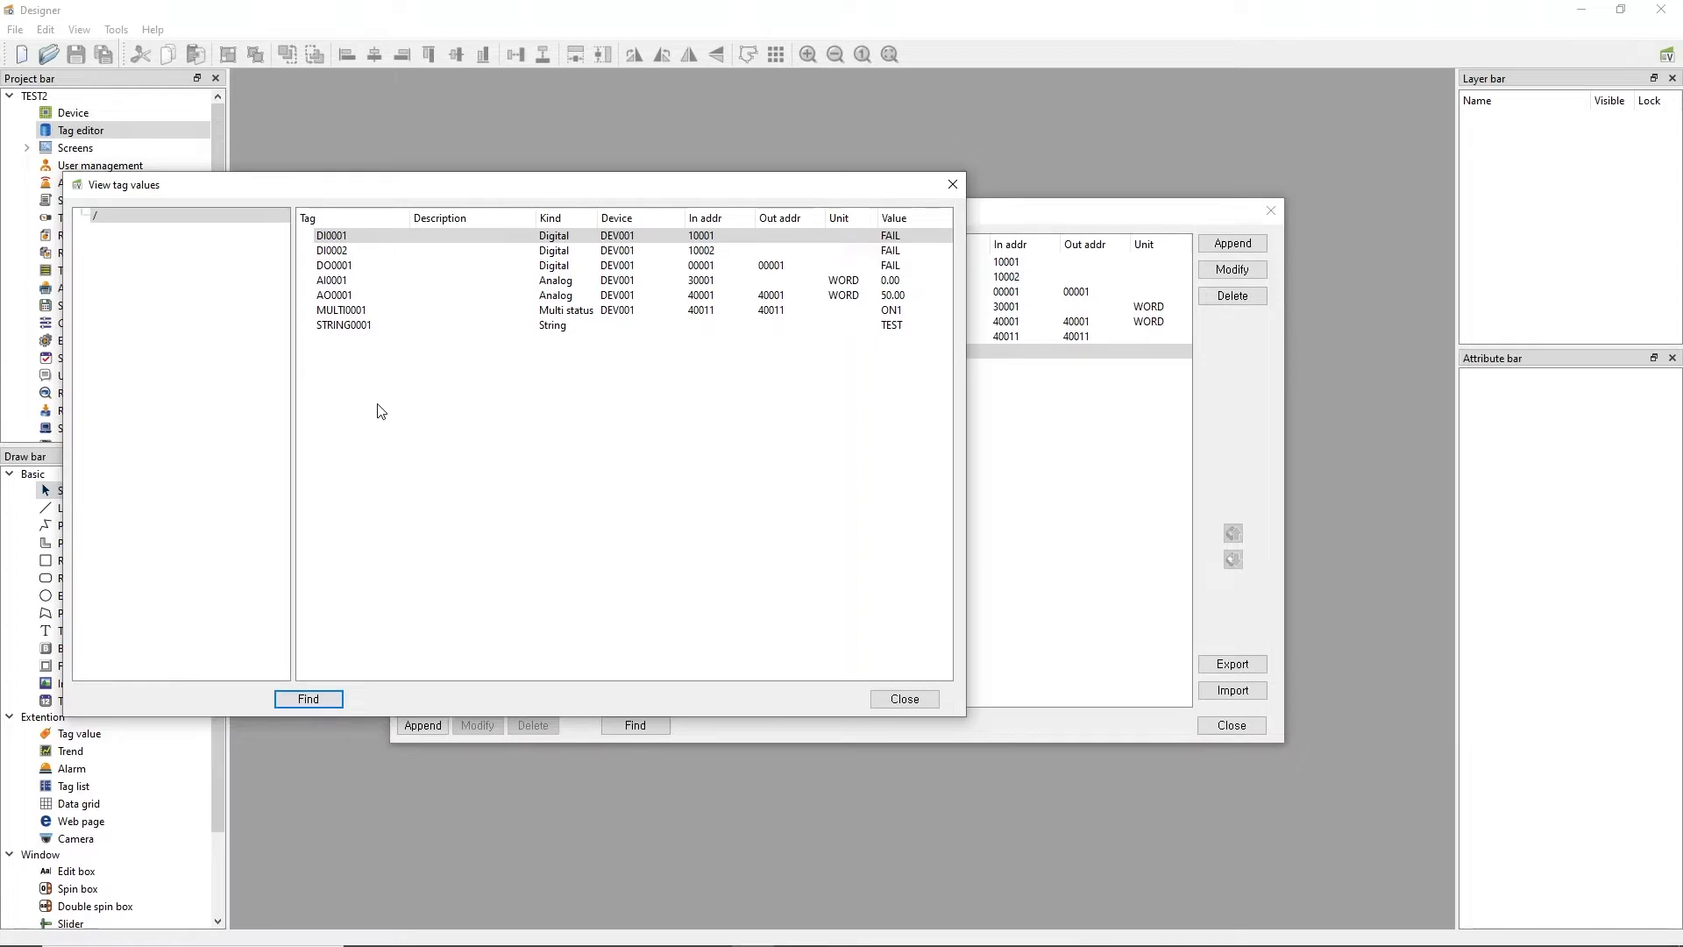
{"action": "left_click", "coordinate": [953, 185]}
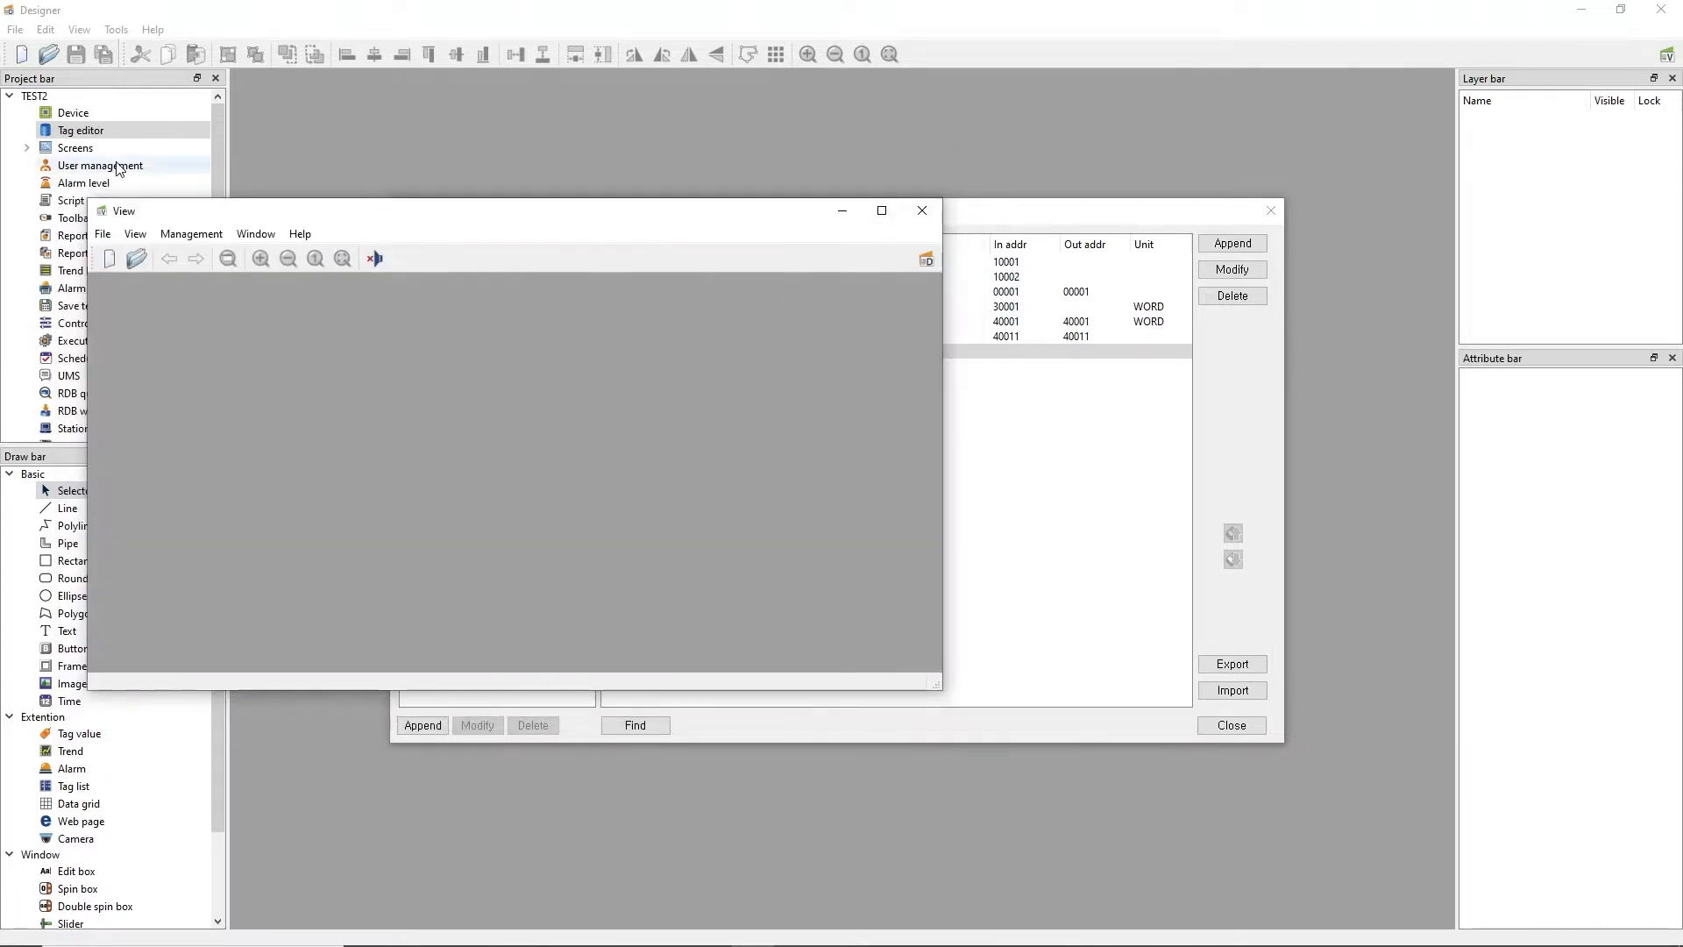
Open the test screen for editing in Designer and close the Tag editor.
{"action": "left_click", "coordinate": [26, 147]}
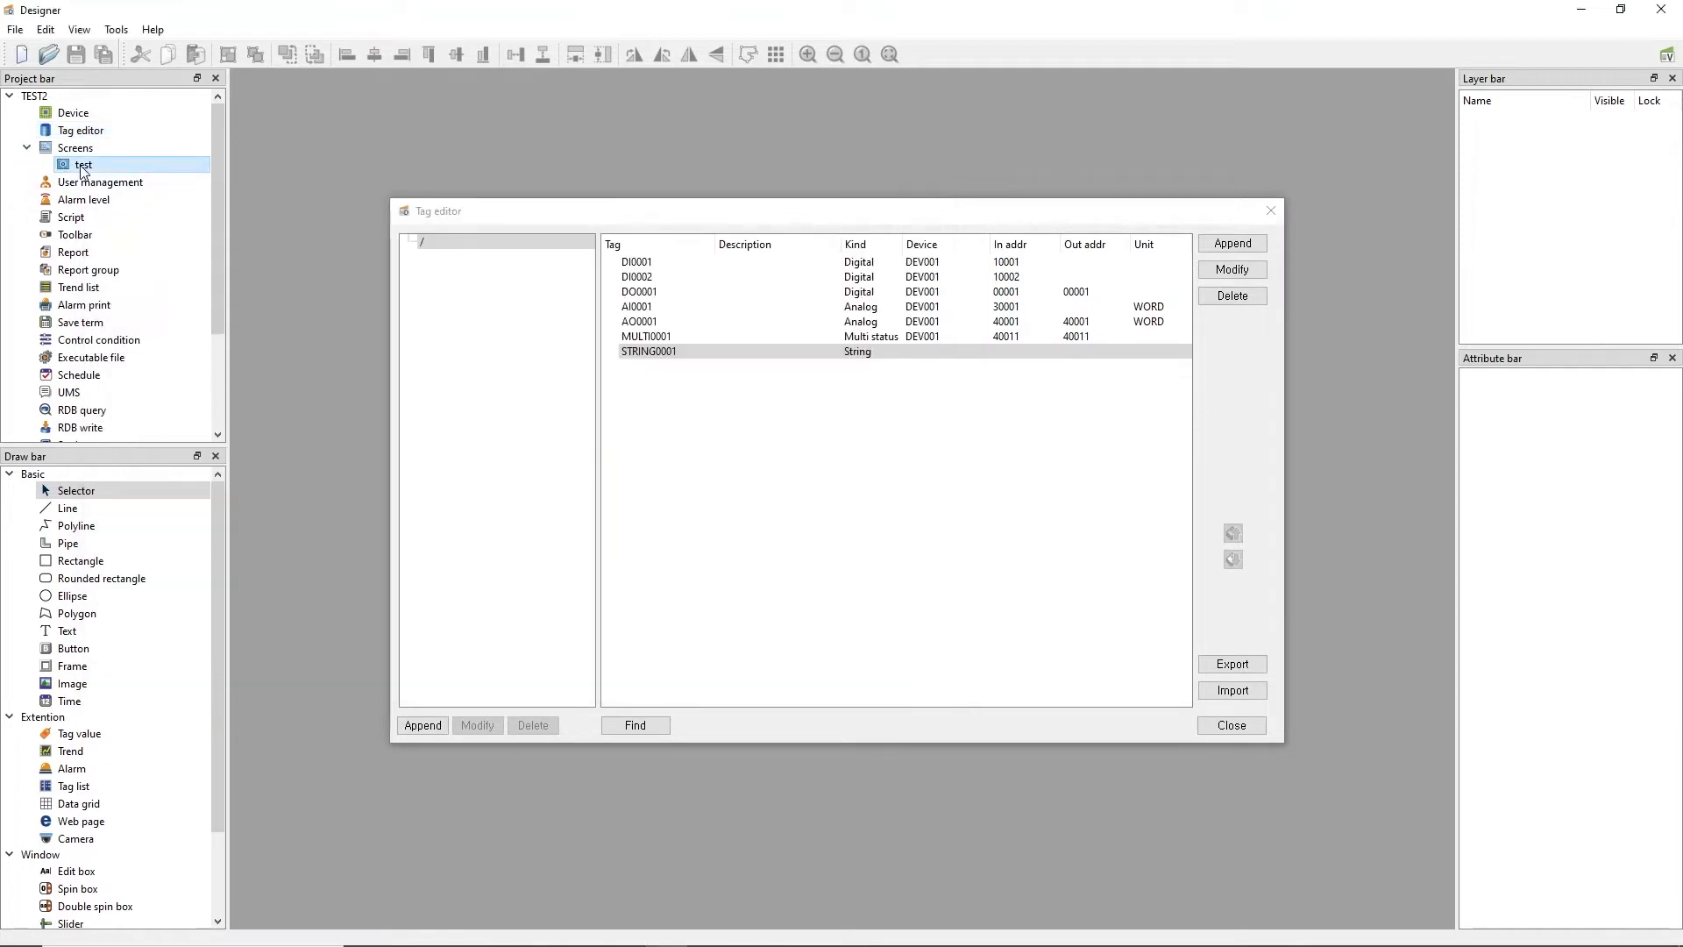
{"action": "double_click", "coordinate": [82, 166]}
{"action": "left_click", "coordinate": [1271, 210]}
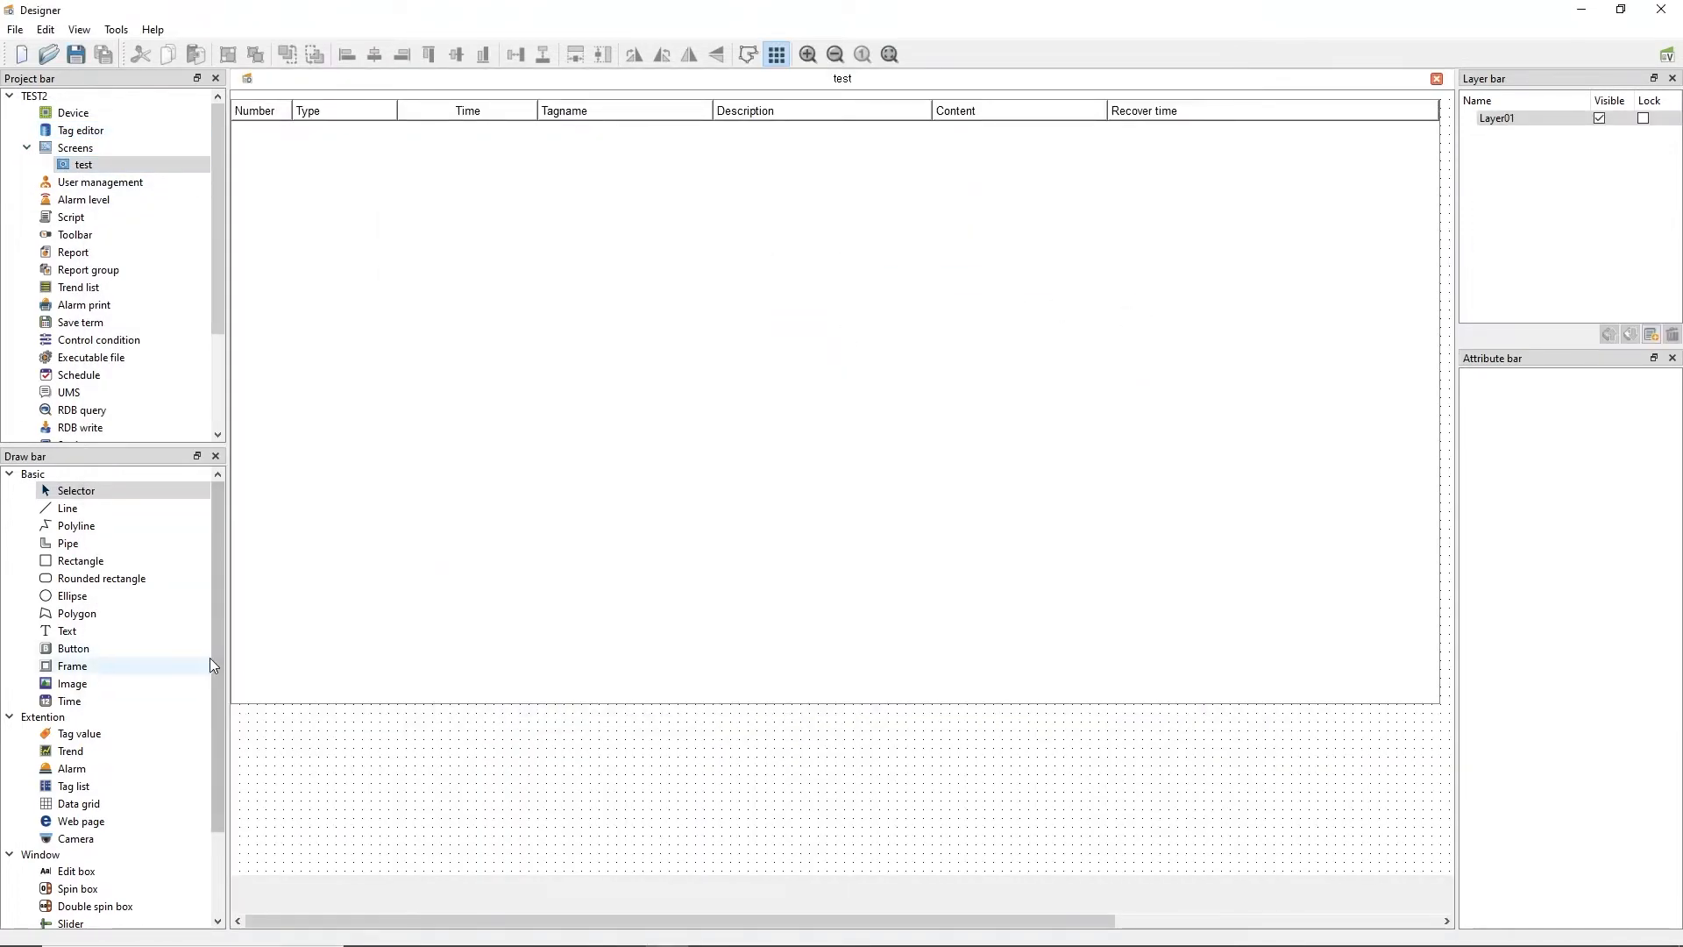
Place a Tag value object linked to STRING0001 below the alarm list on the test screen.
{"action": "scroll", "coordinate": [208, 657], "scroll_direction": "down", "scroll_amount": 2}
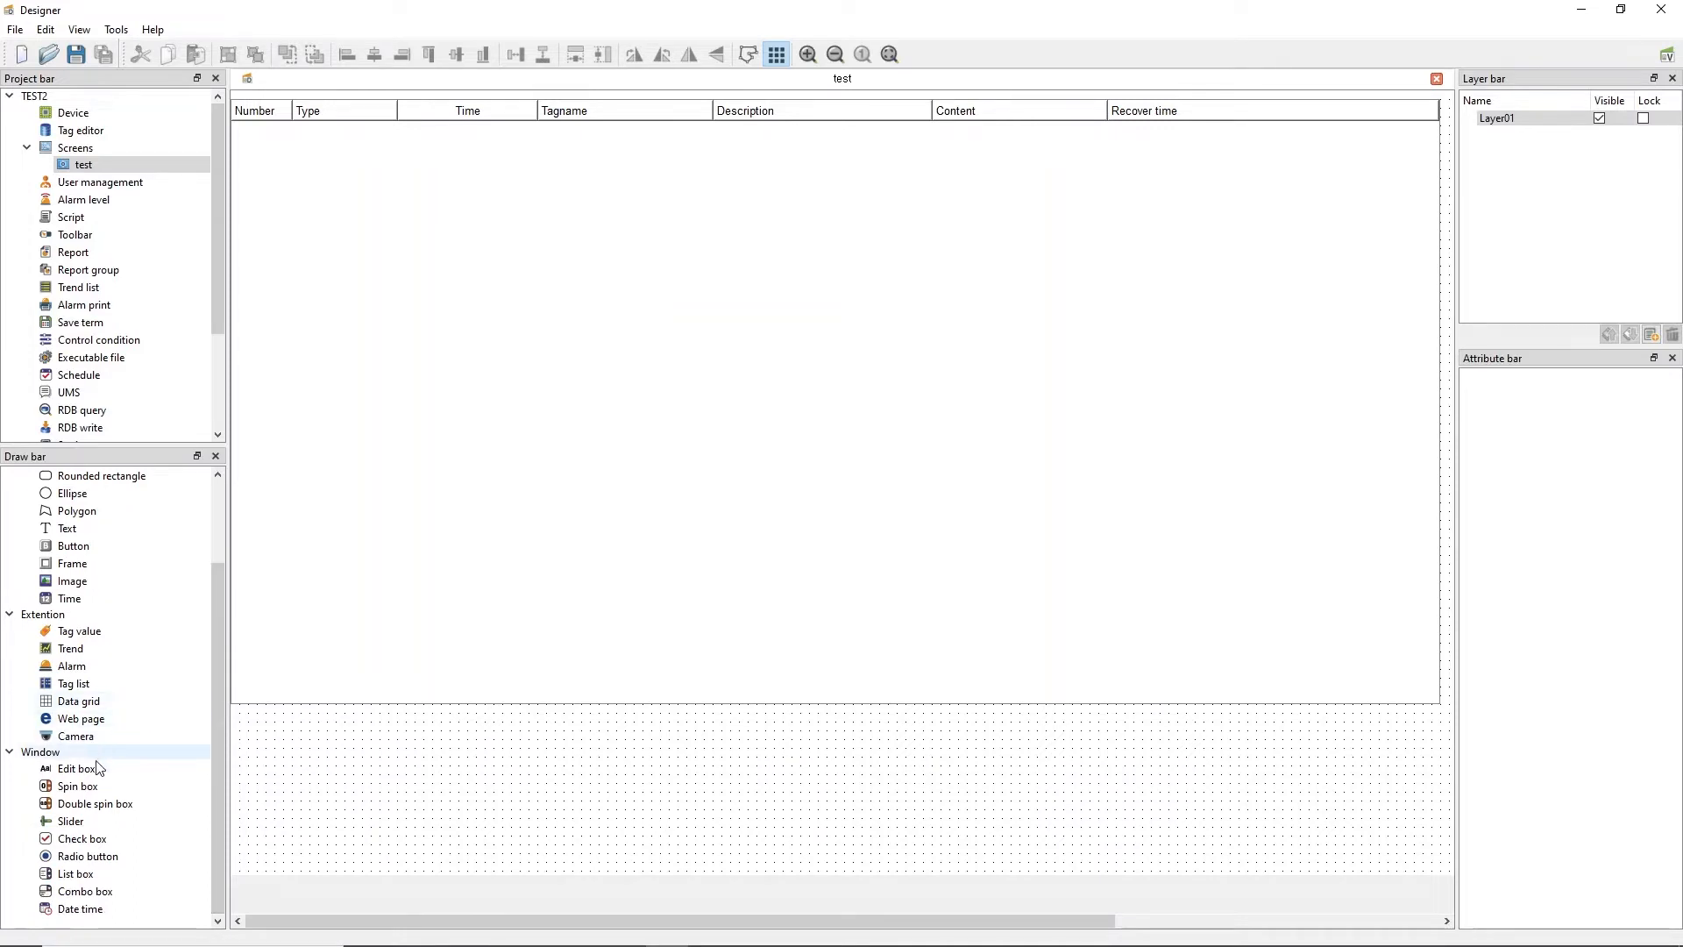
{"action": "left_click", "coordinate": [79, 631]}
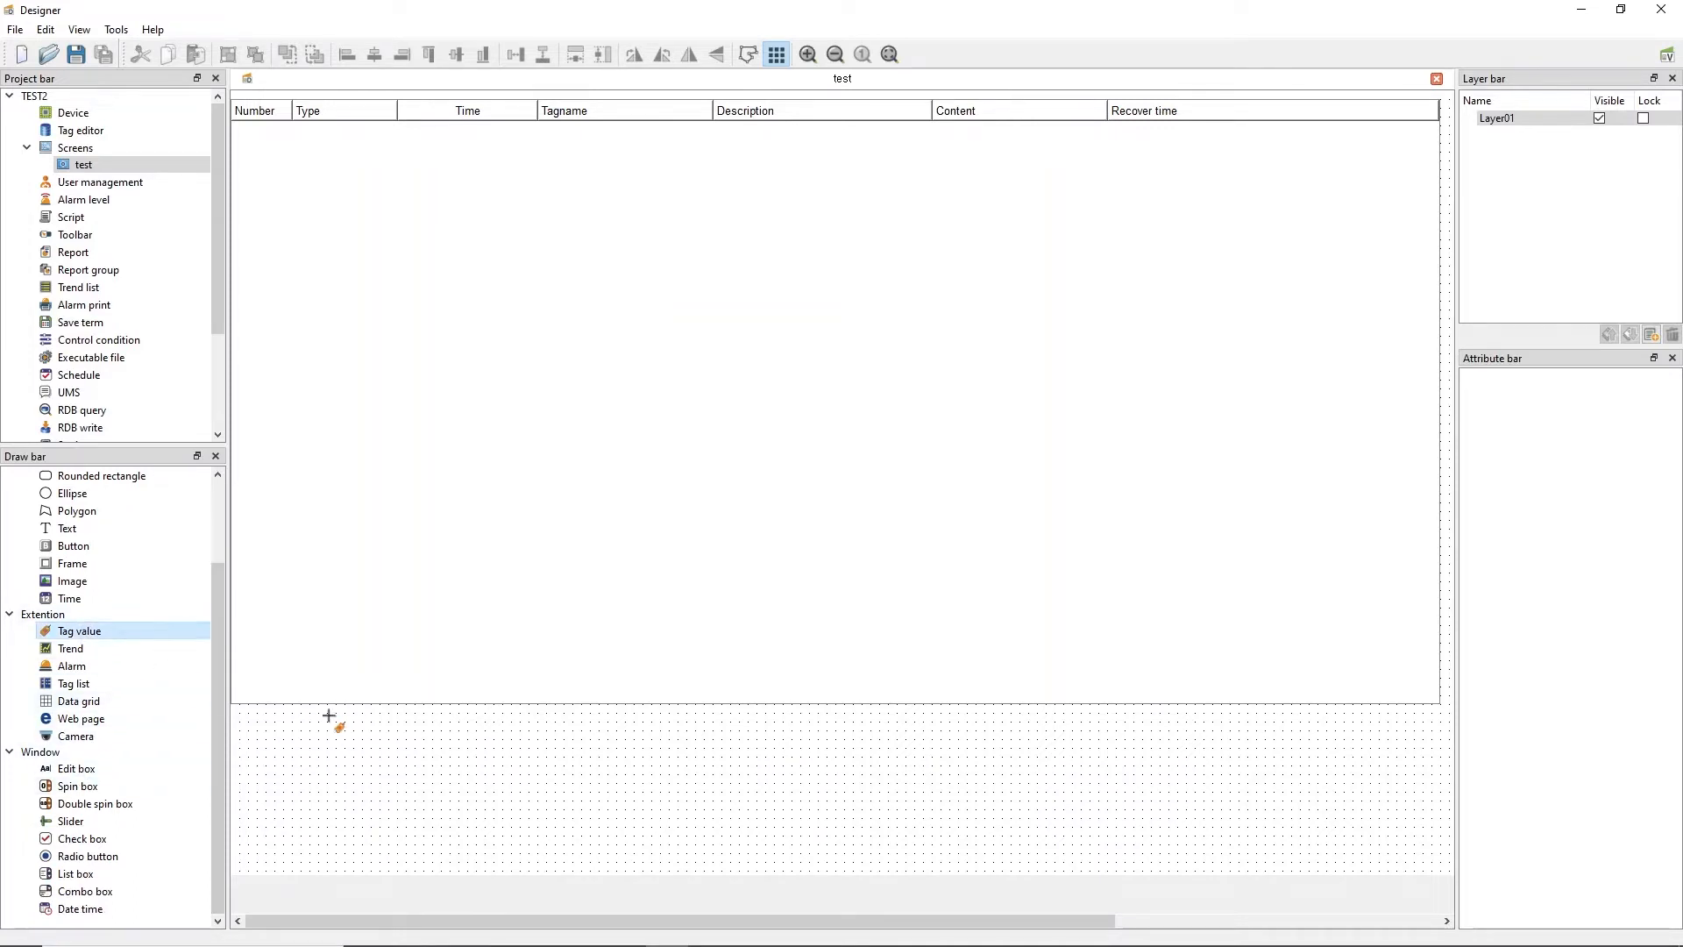
{"action": "left_click", "coordinate": [296, 731]}
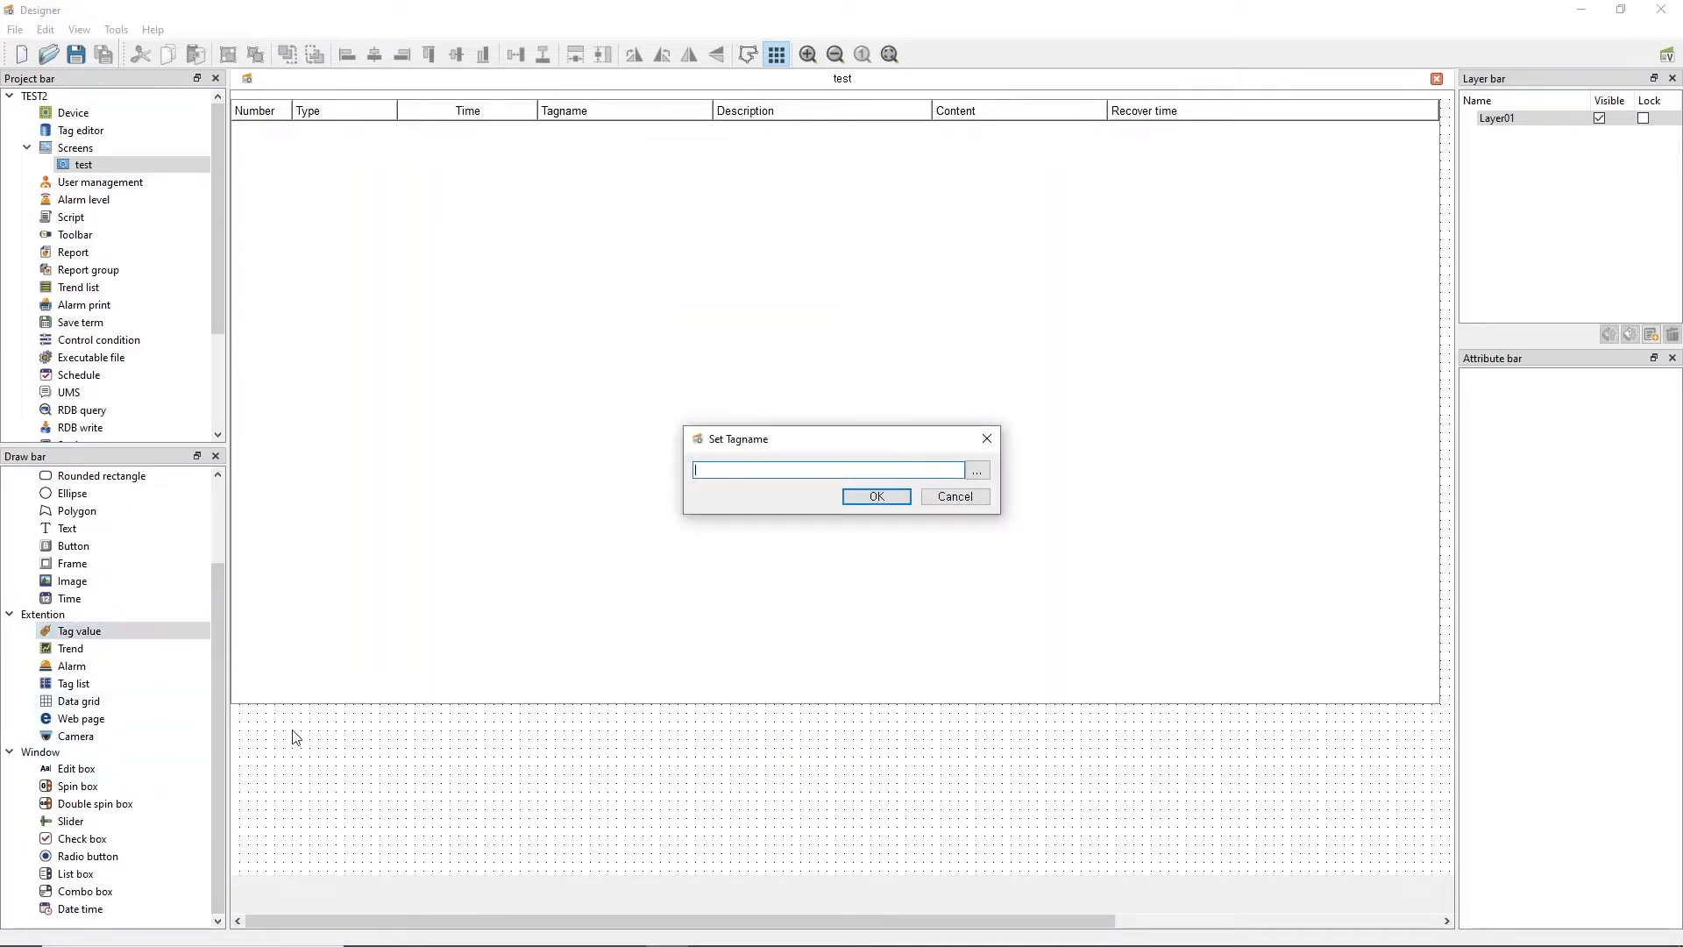
{"action": "left_click", "coordinate": [976, 470]}
{"action": "left_click", "coordinate": [675, 360]}
{"action": "double_click", "coordinate": [671, 358]}
{"action": "left_click", "coordinate": [874, 497]}
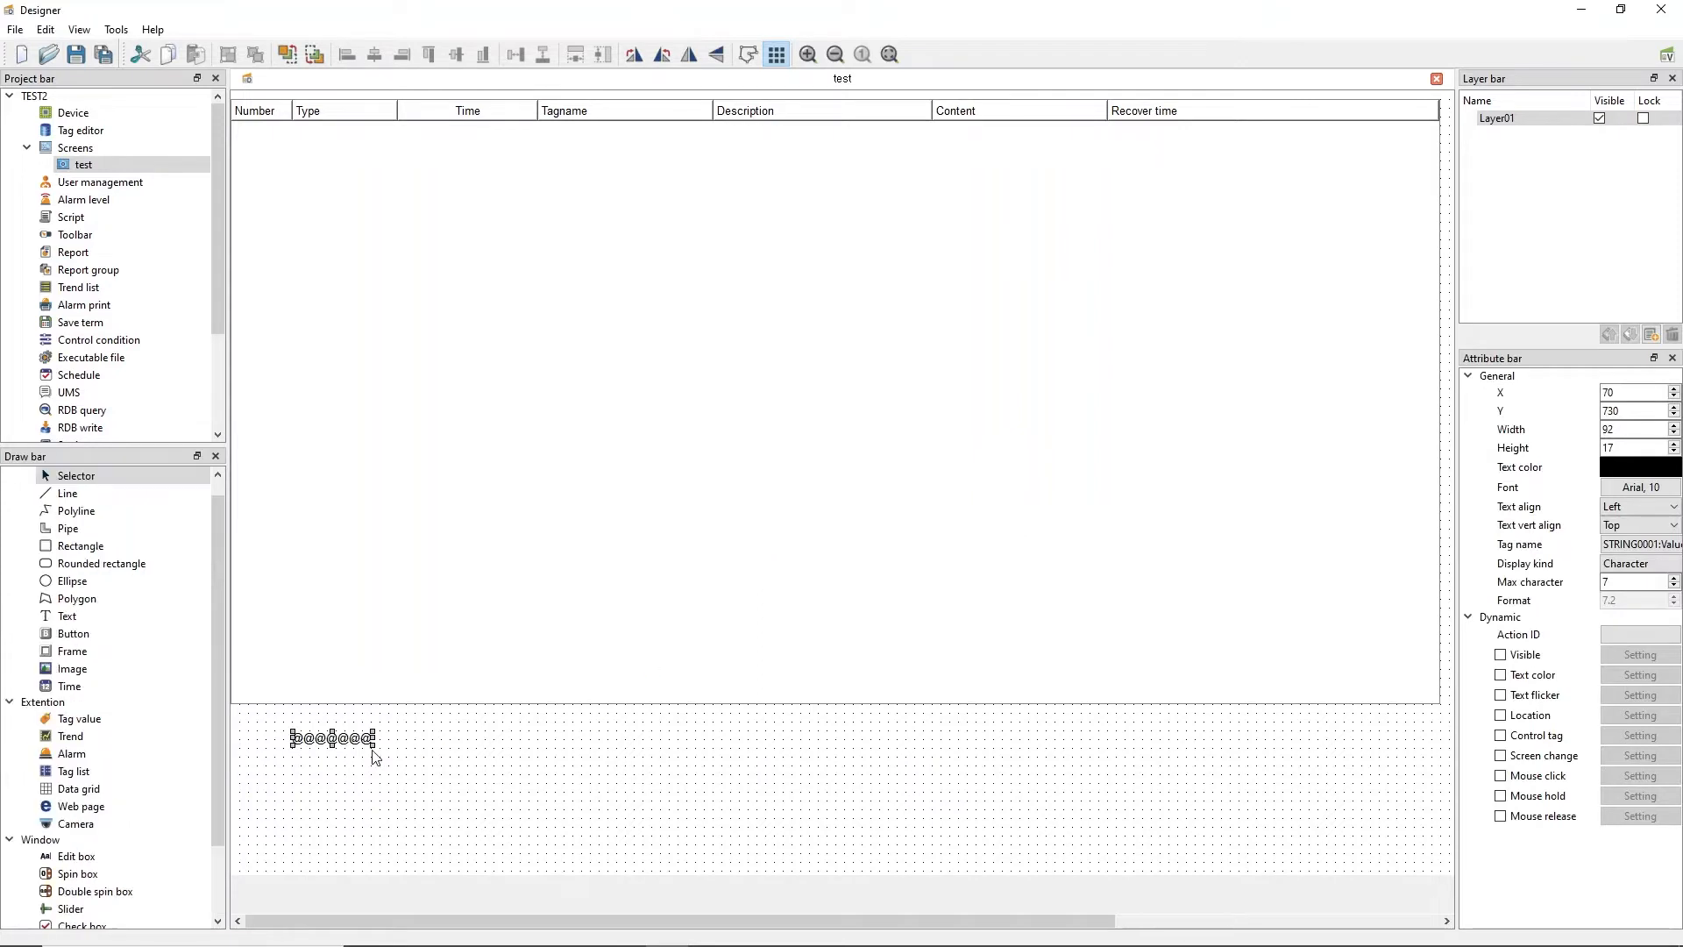
{"action": "left_click_drag", "start_coordinate": [374, 743], "coordinate": [432, 862]}
{"action": "left_click", "coordinate": [553, 780]}
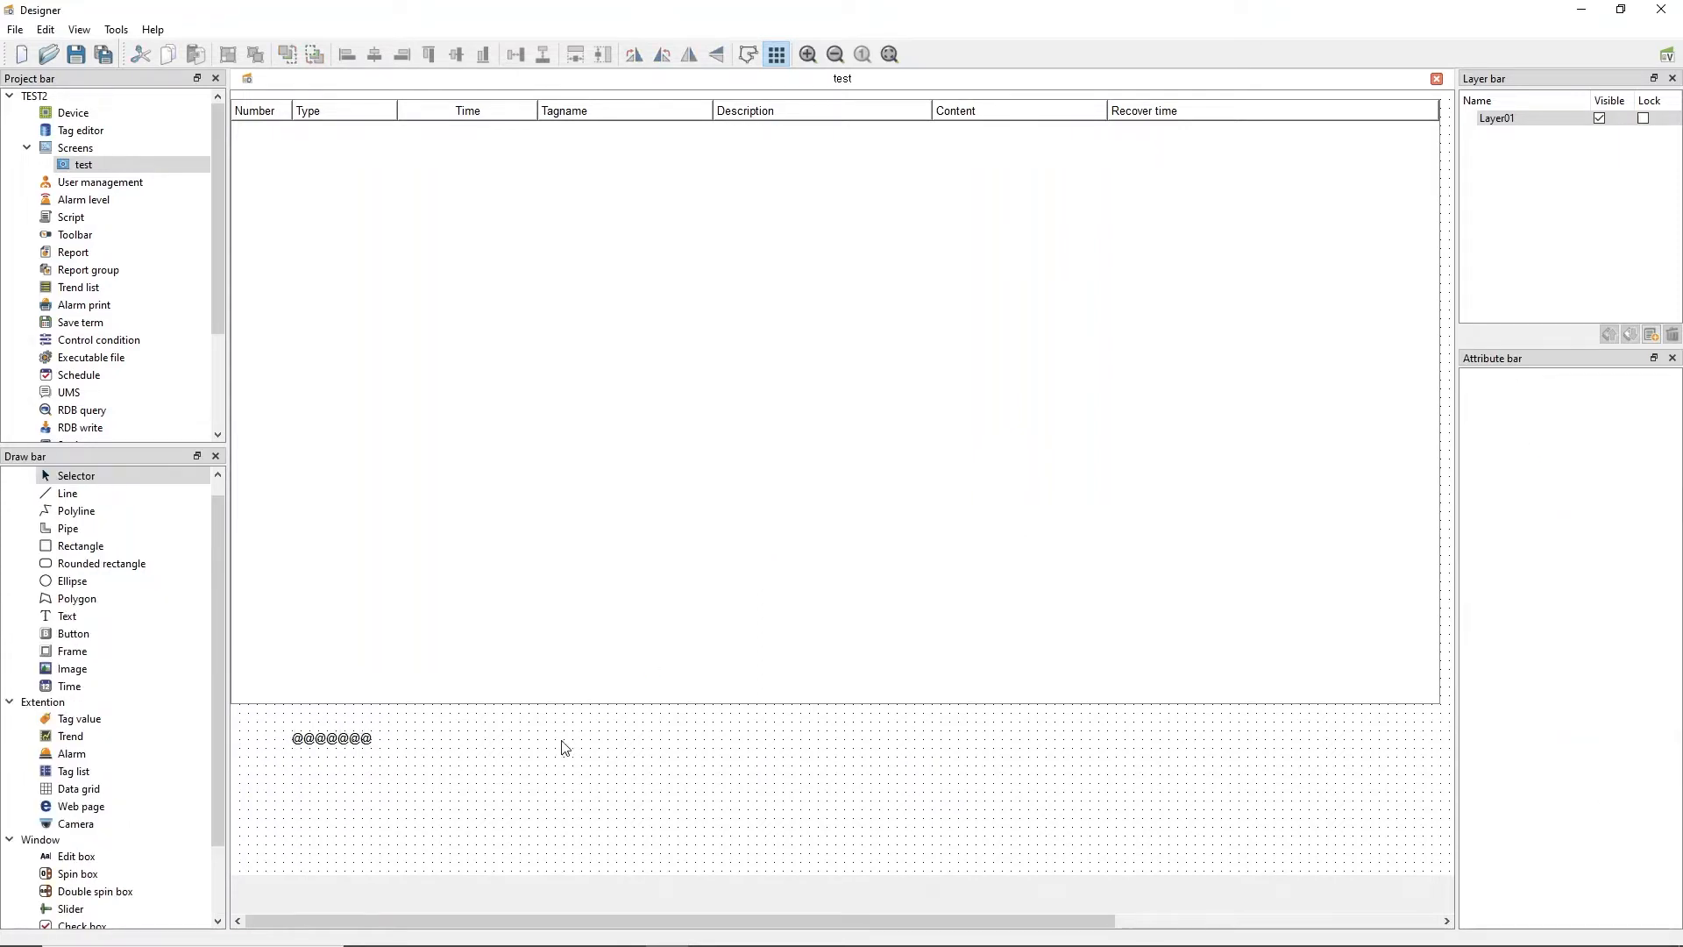
Save the test screen and show it in a maximized View window.
{"action": "key", "text": "ctrl+s"}
{"action": "left_click", "coordinate": [1667, 57]}
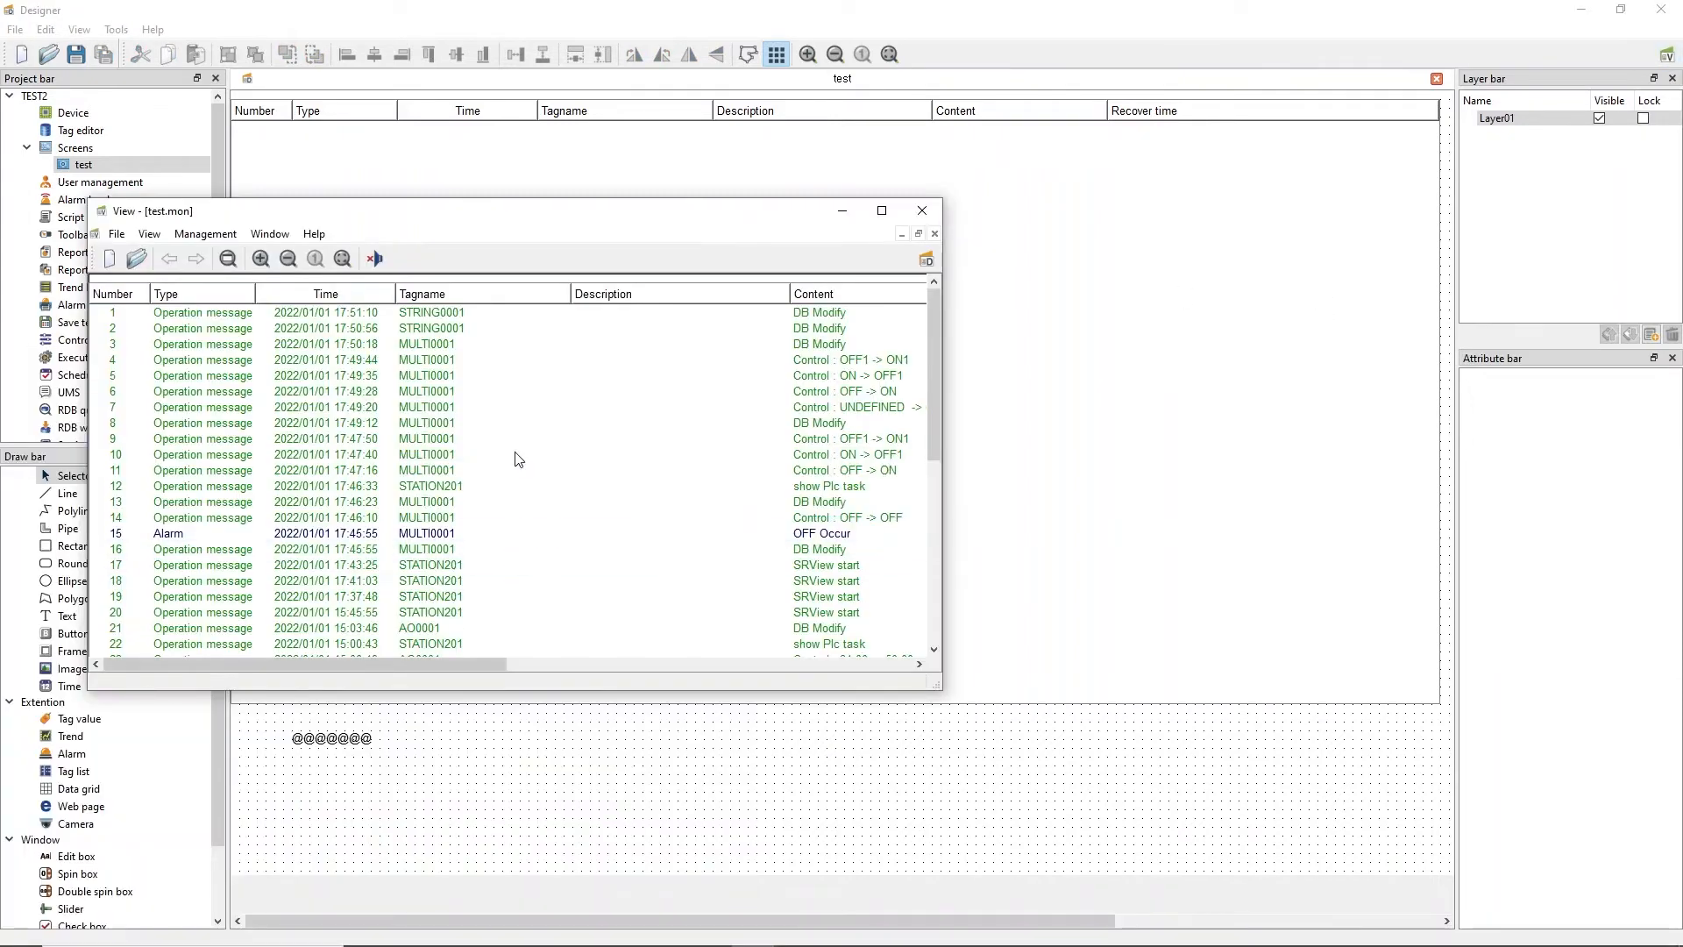
{"action": "double_click", "coordinate": [488, 217]}
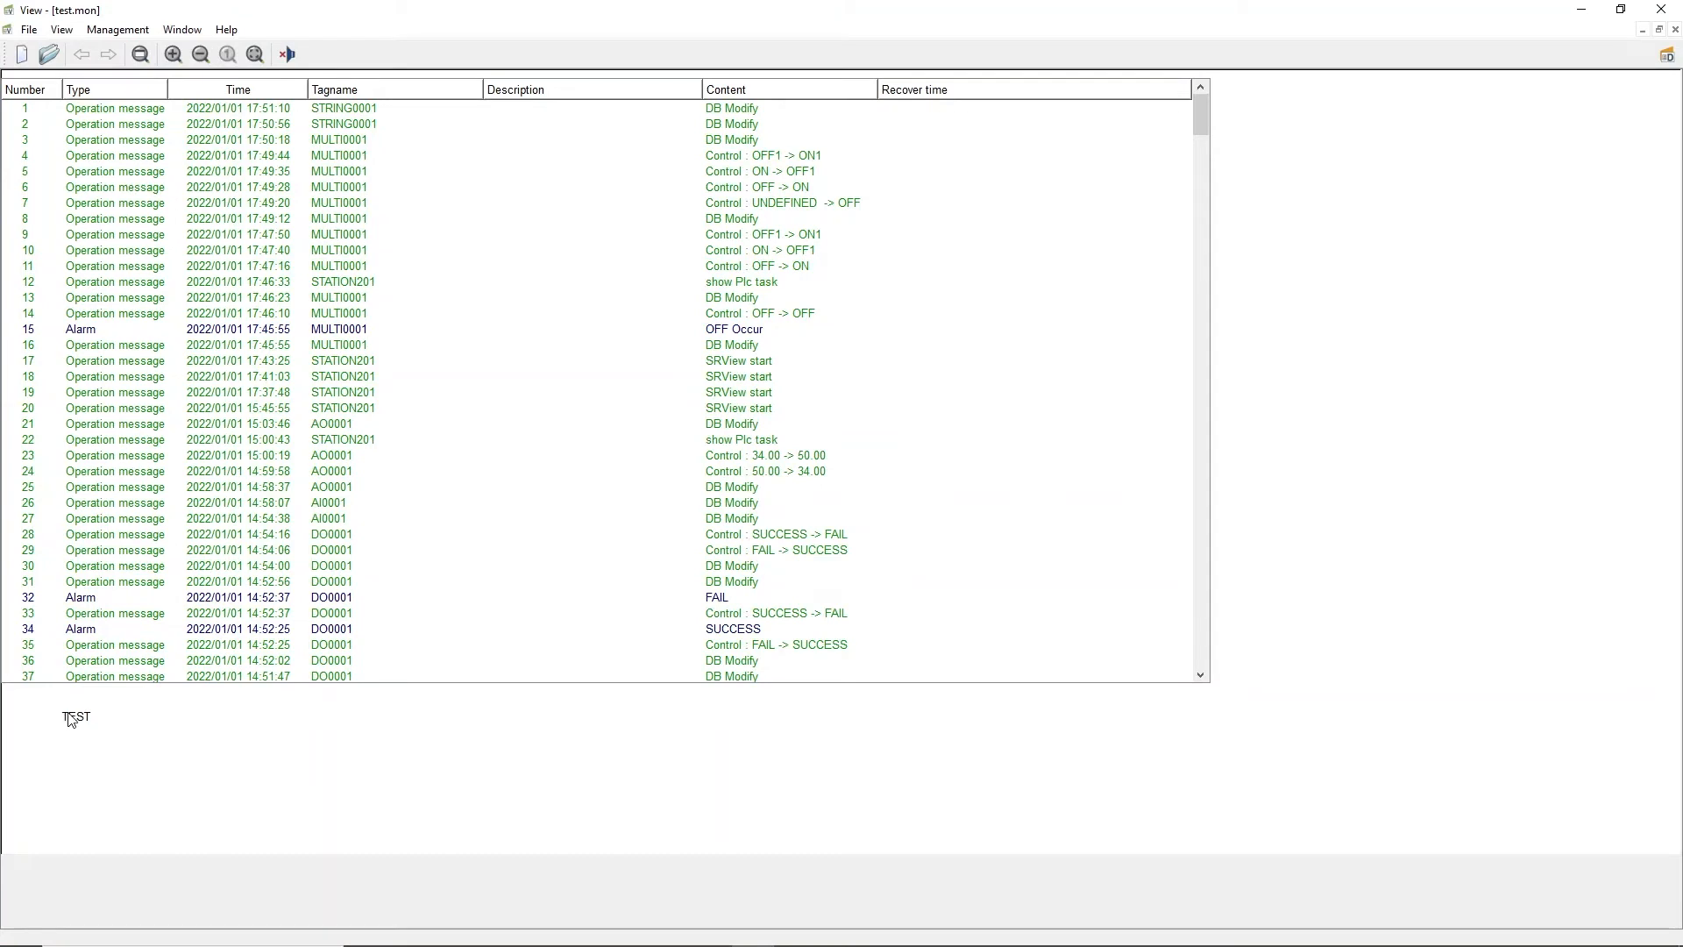
Send the control text "check in the pump 1" to the STRING0001 tag from the running screen.
{"action": "right_click", "coordinate": [72, 721]}
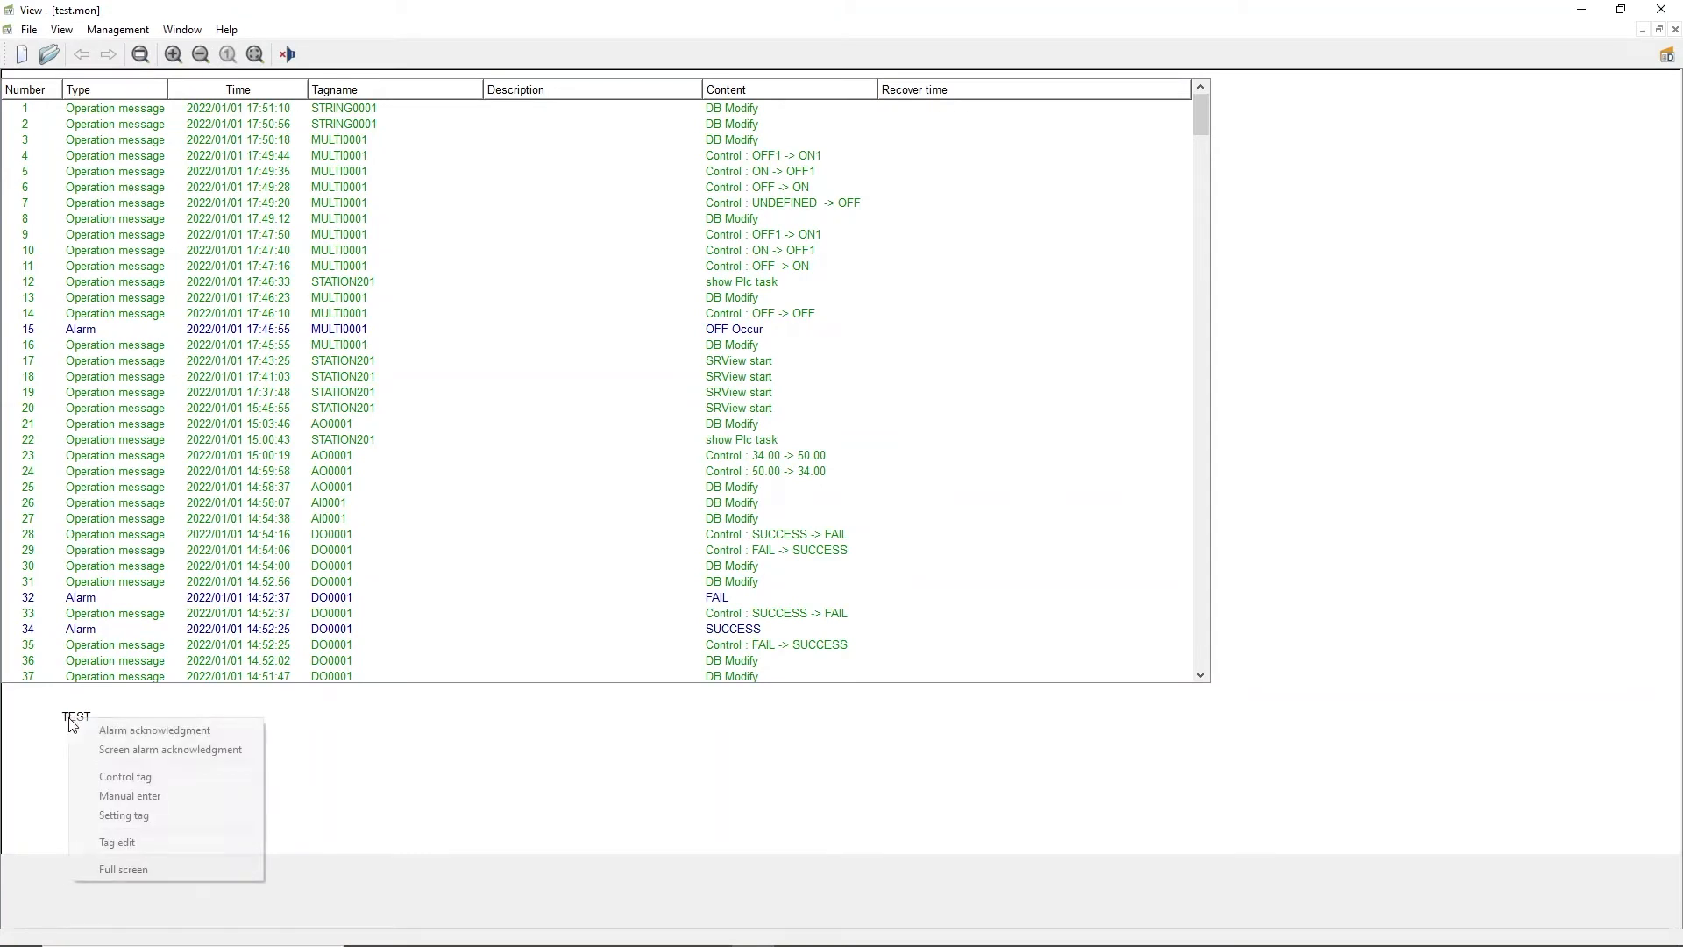
{"action": "left_click", "coordinate": [153, 775]}
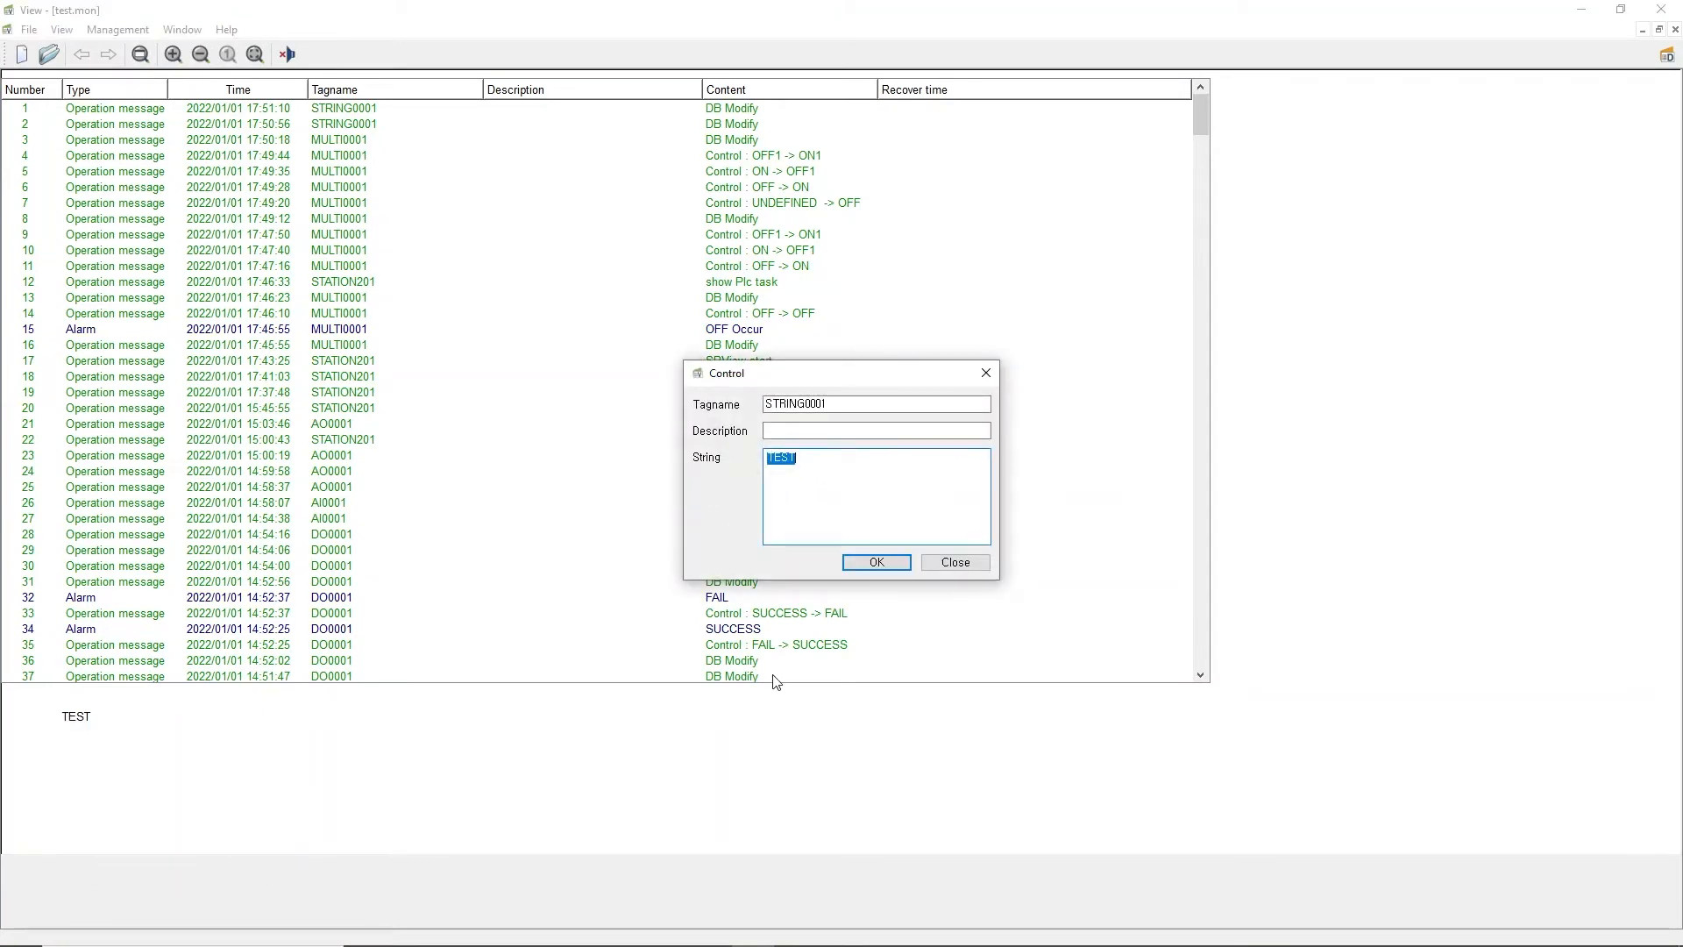
{"action": "key", "text": "BackSpace"}
{"action": "left_click", "coordinate": [875, 563]}
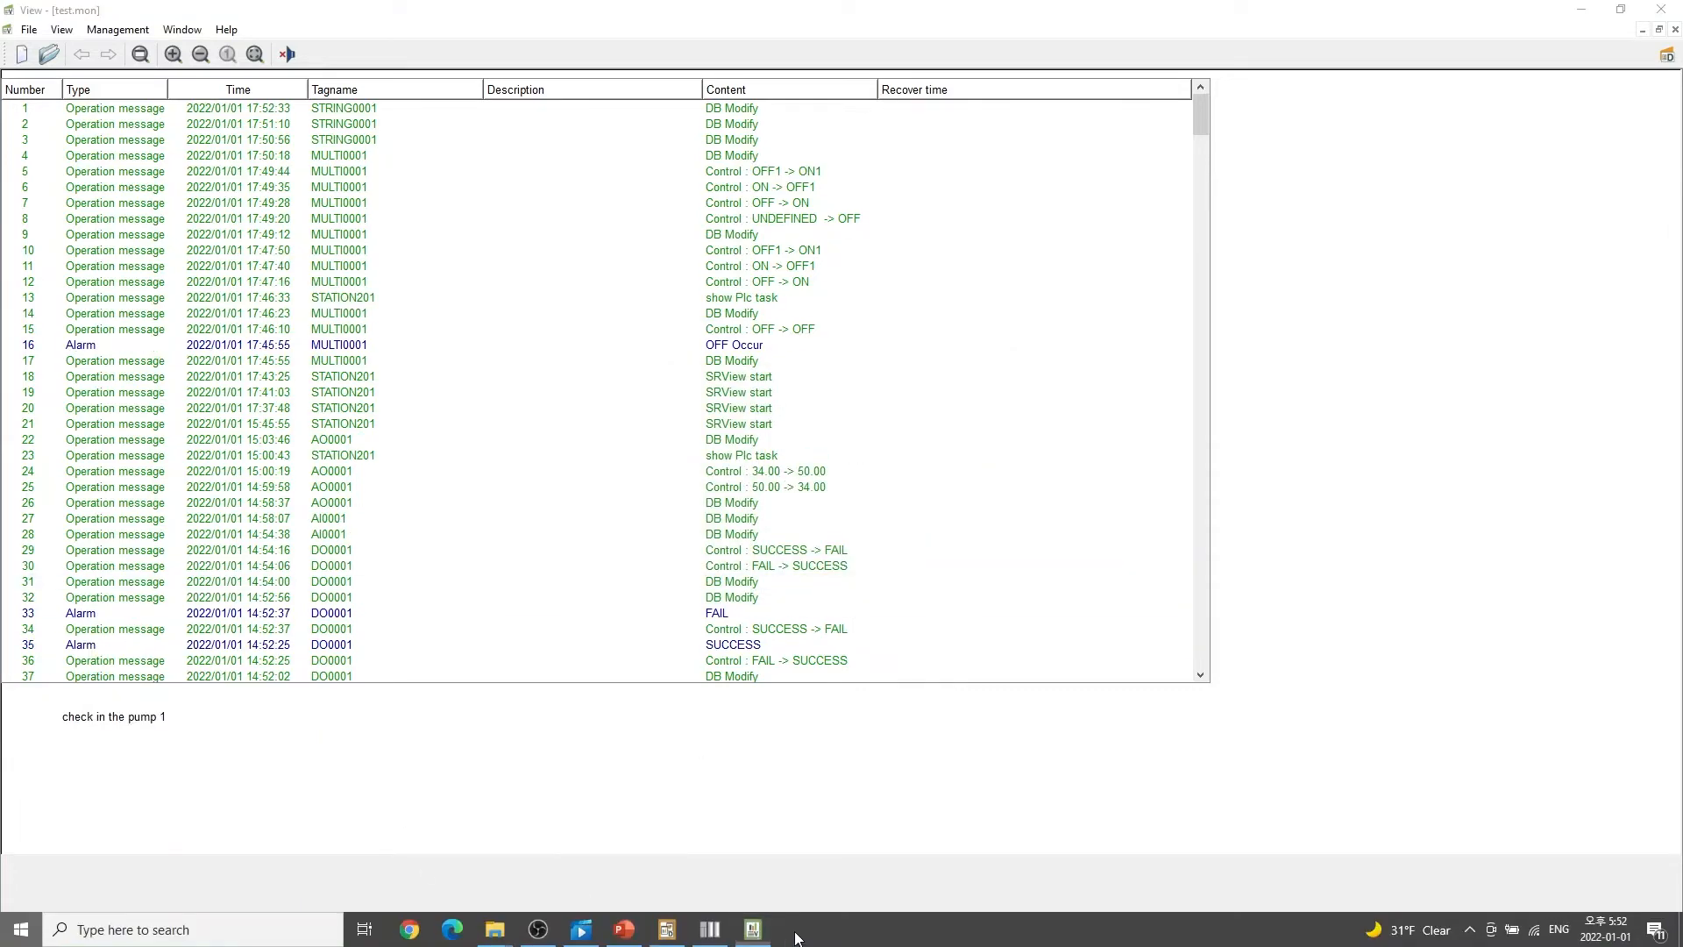
Switch back to Designer and start a new Accumulation tag named ACC0001 in the Tag editor.
{"action": "left_click", "coordinate": [753, 929]}
{"action": "left_click", "coordinate": [81, 132]}
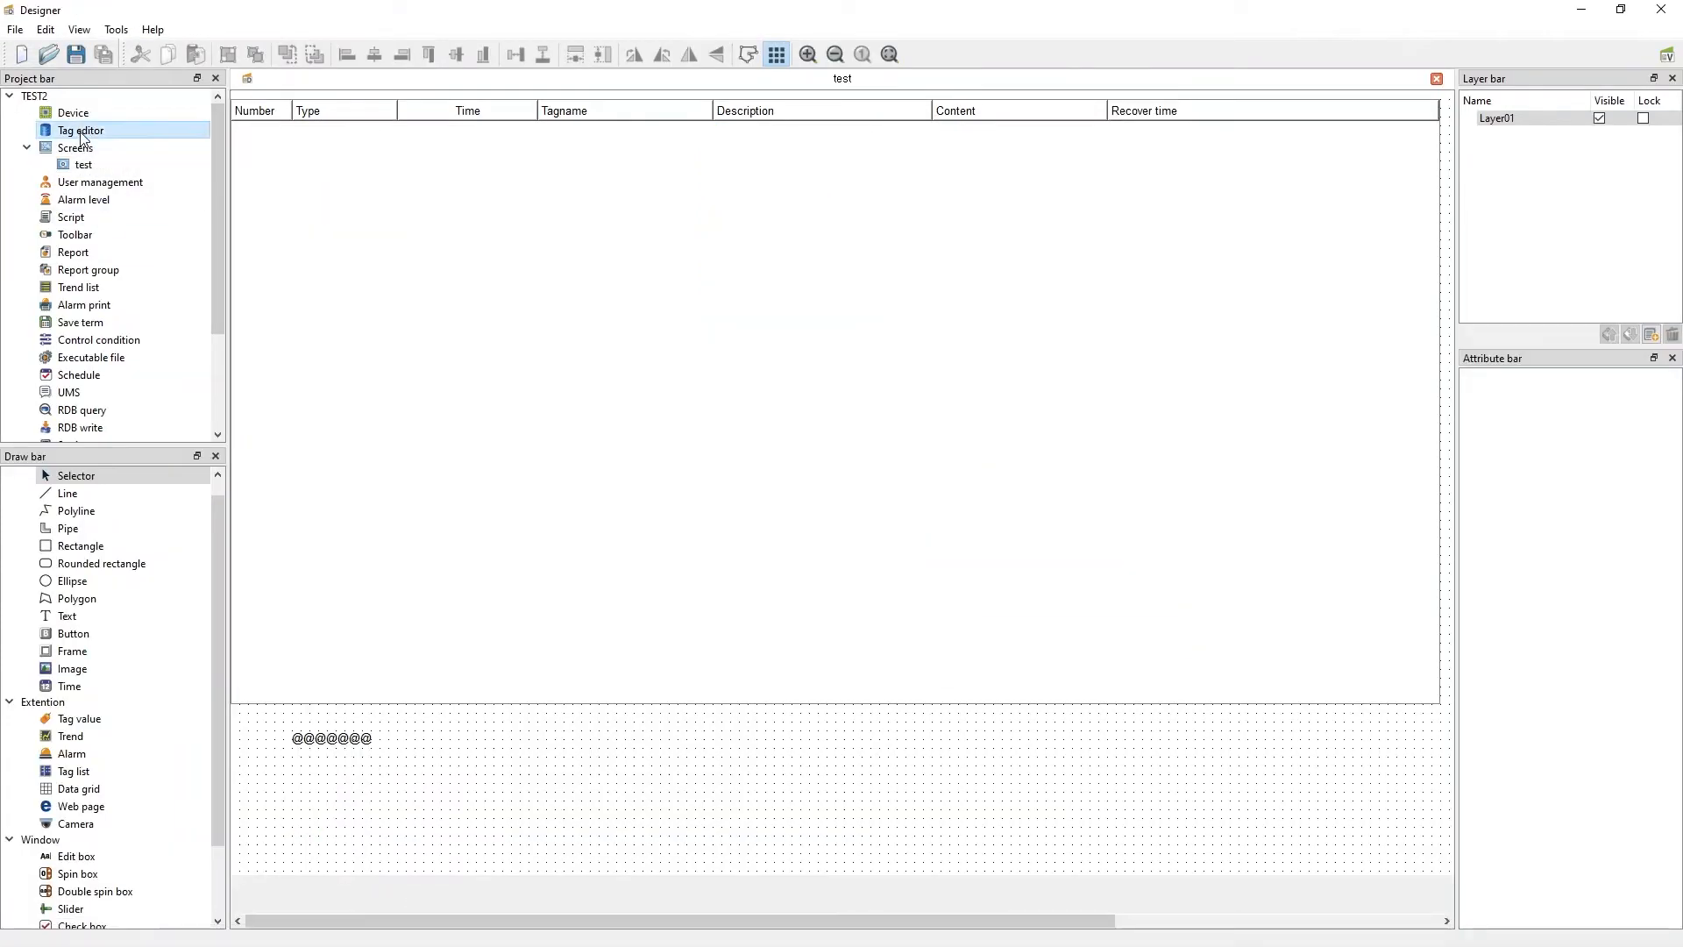
{"action": "double_click", "coordinate": [81, 132]}
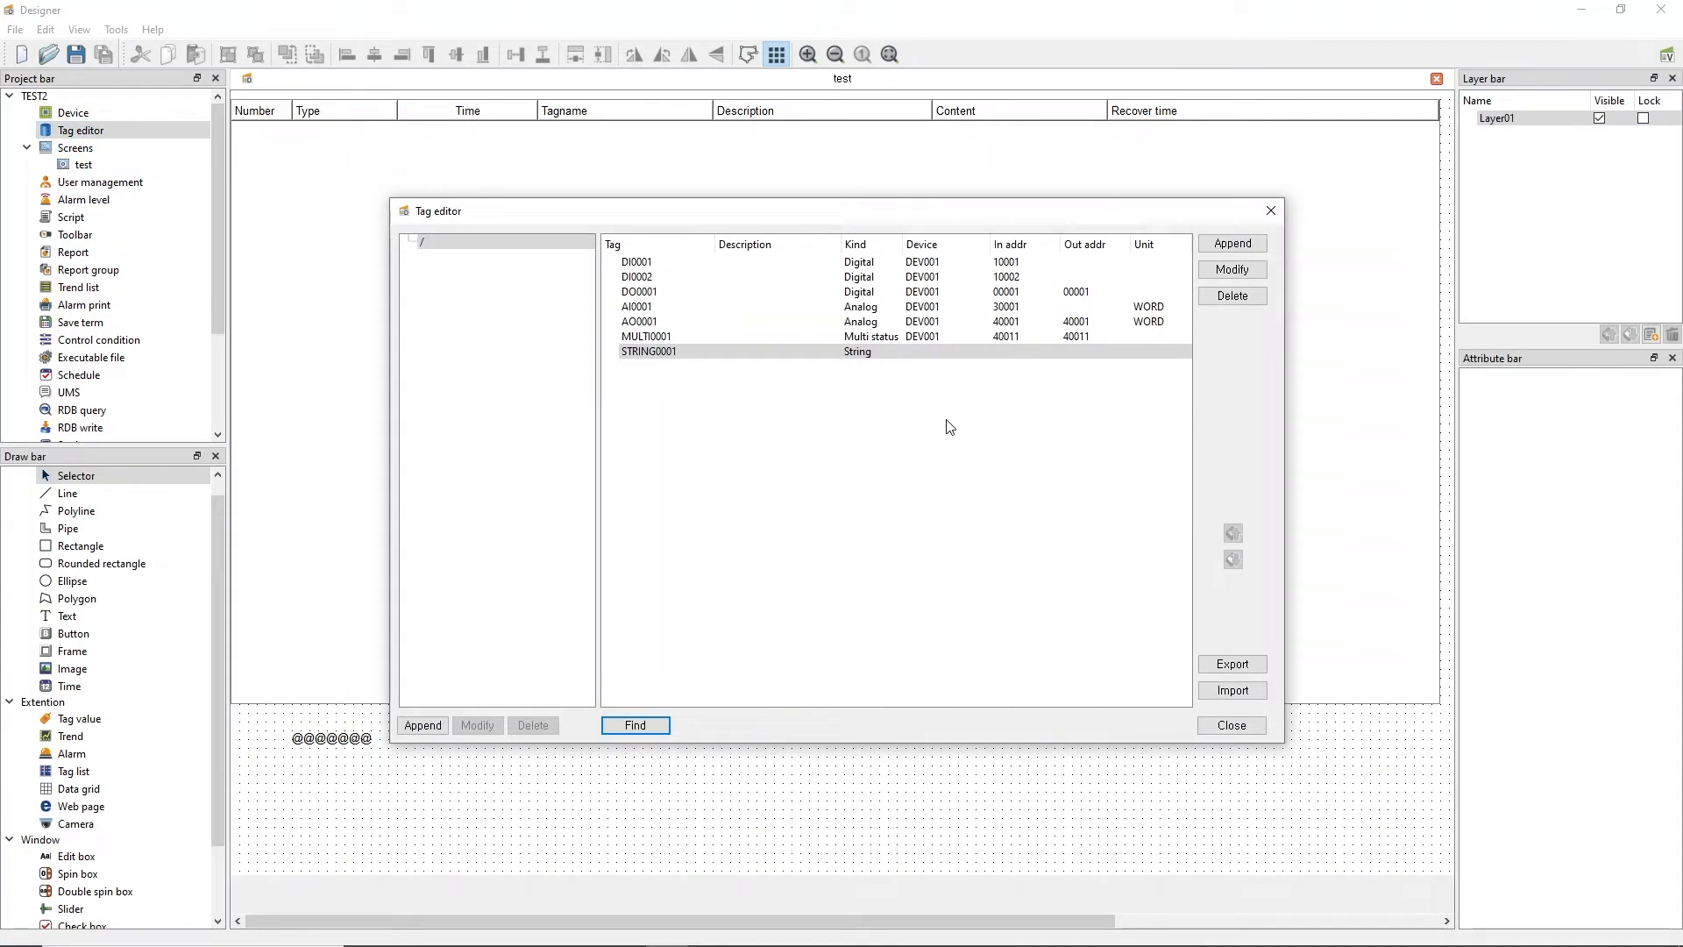
{"action": "left_click", "coordinate": [1232, 243]}
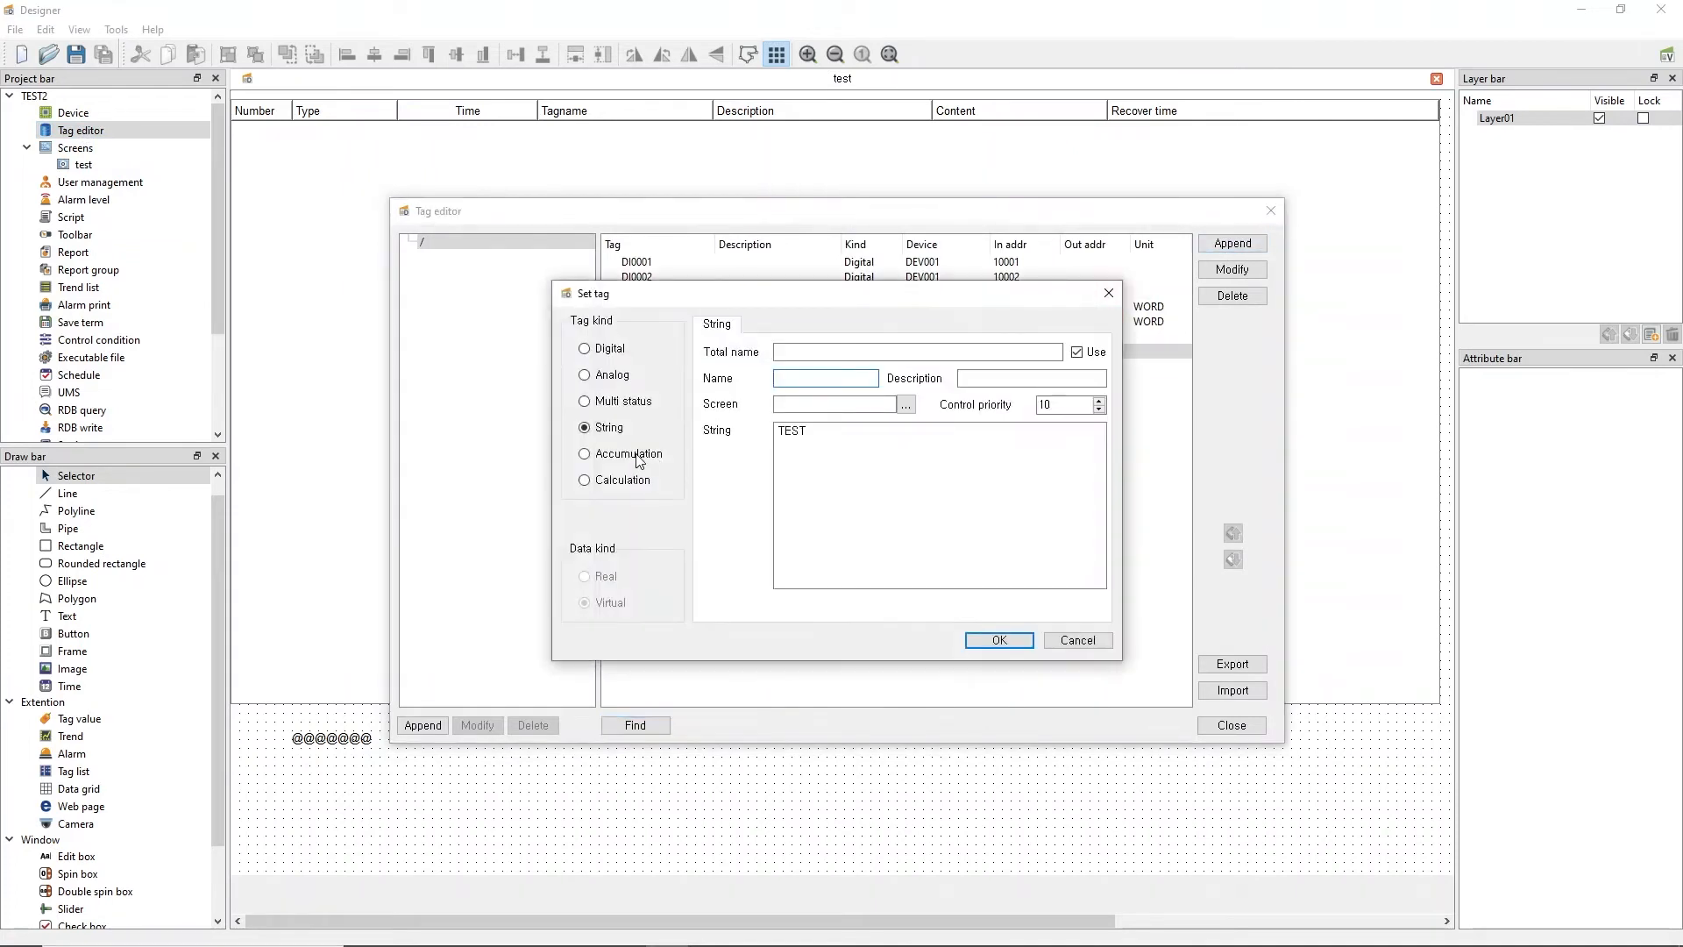
{"action": "left_click", "coordinate": [585, 454]}
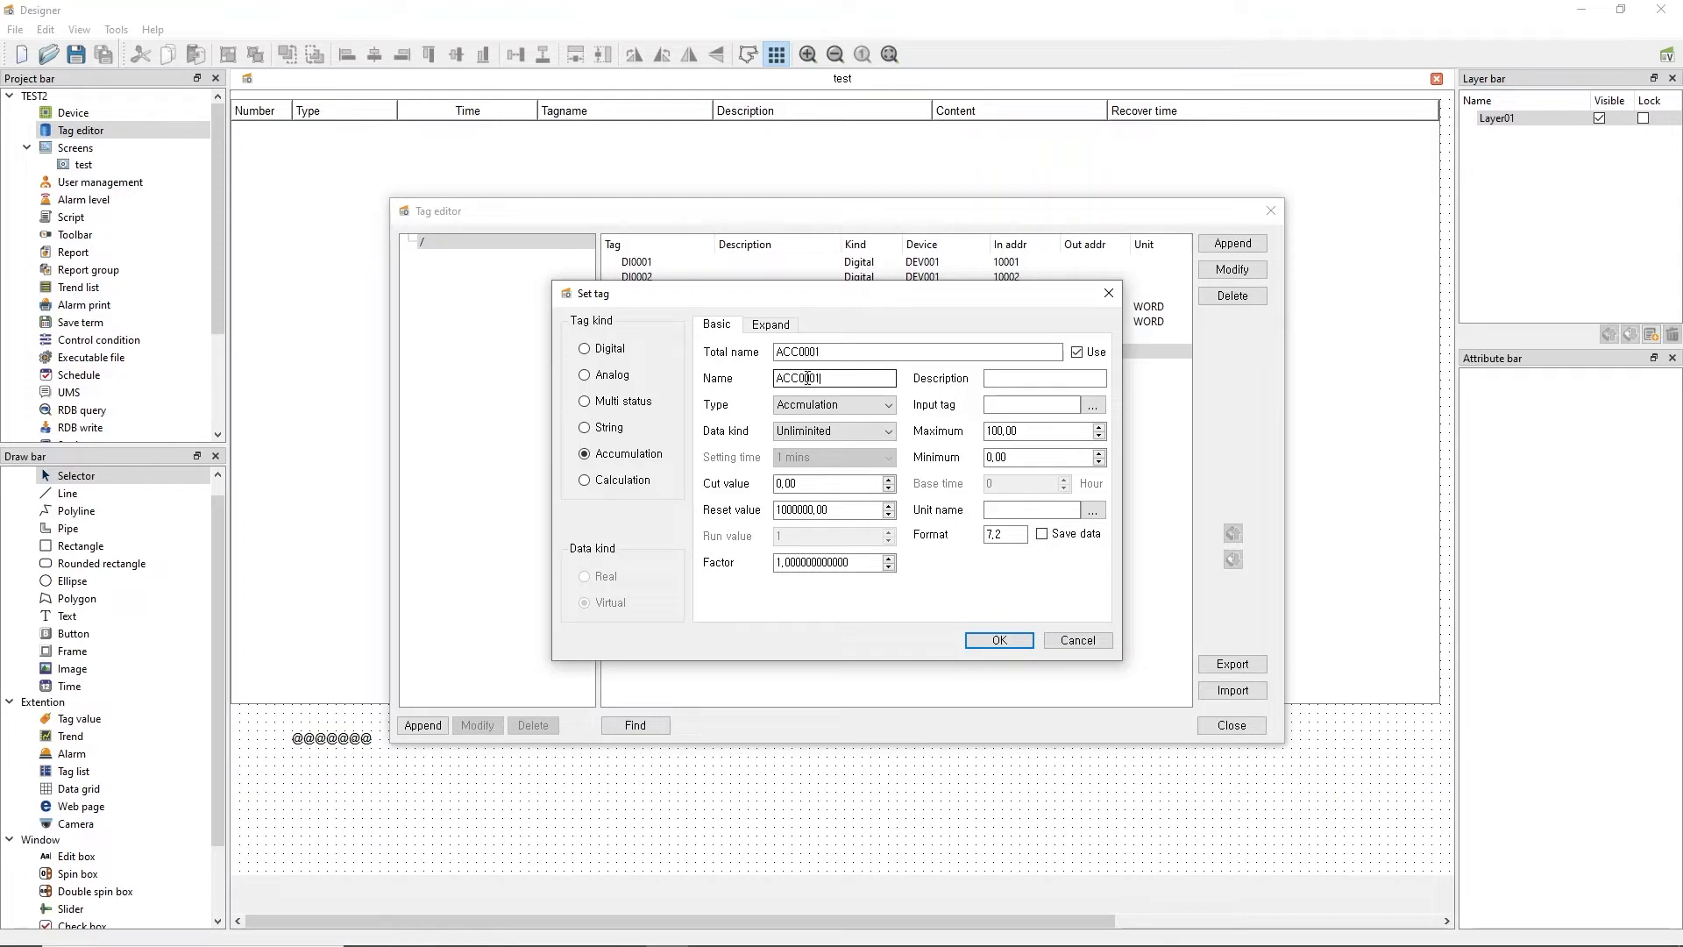
Set the input tag of ACC0001 to AI0001:Value.
{"action": "left_click", "coordinate": [1023, 406]}
{"action": "left_click", "coordinate": [1008, 428]}
{"action": "left_click", "coordinate": [1092, 405]}
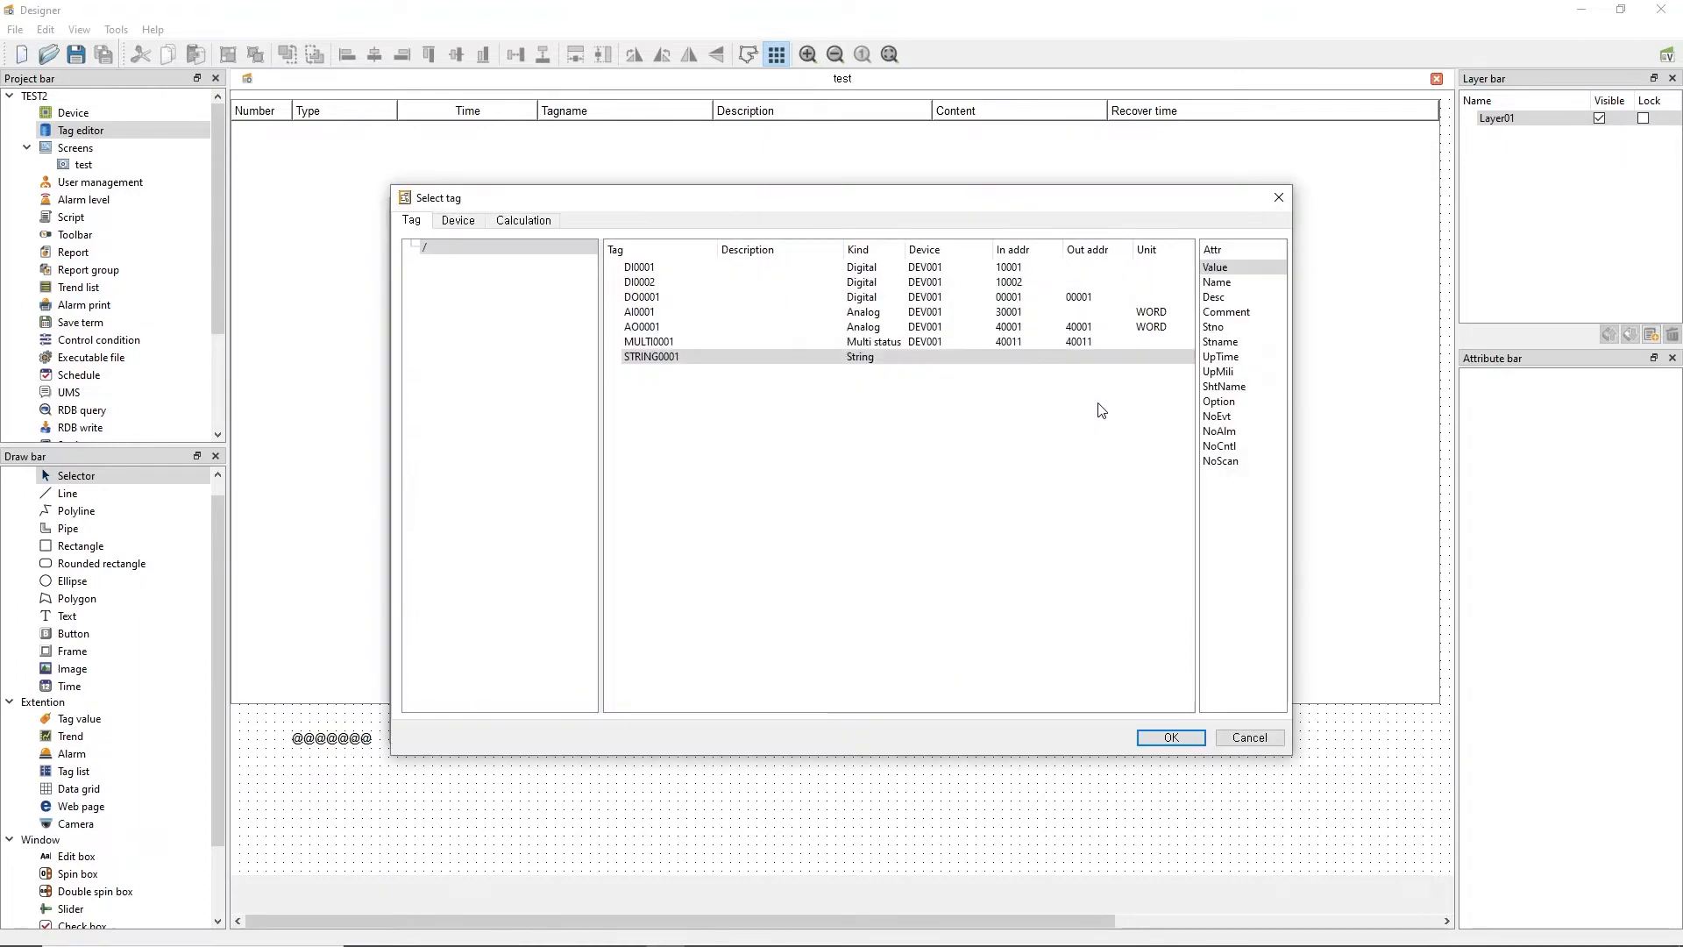
{"action": "left_click", "coordinate": [718, 356]}
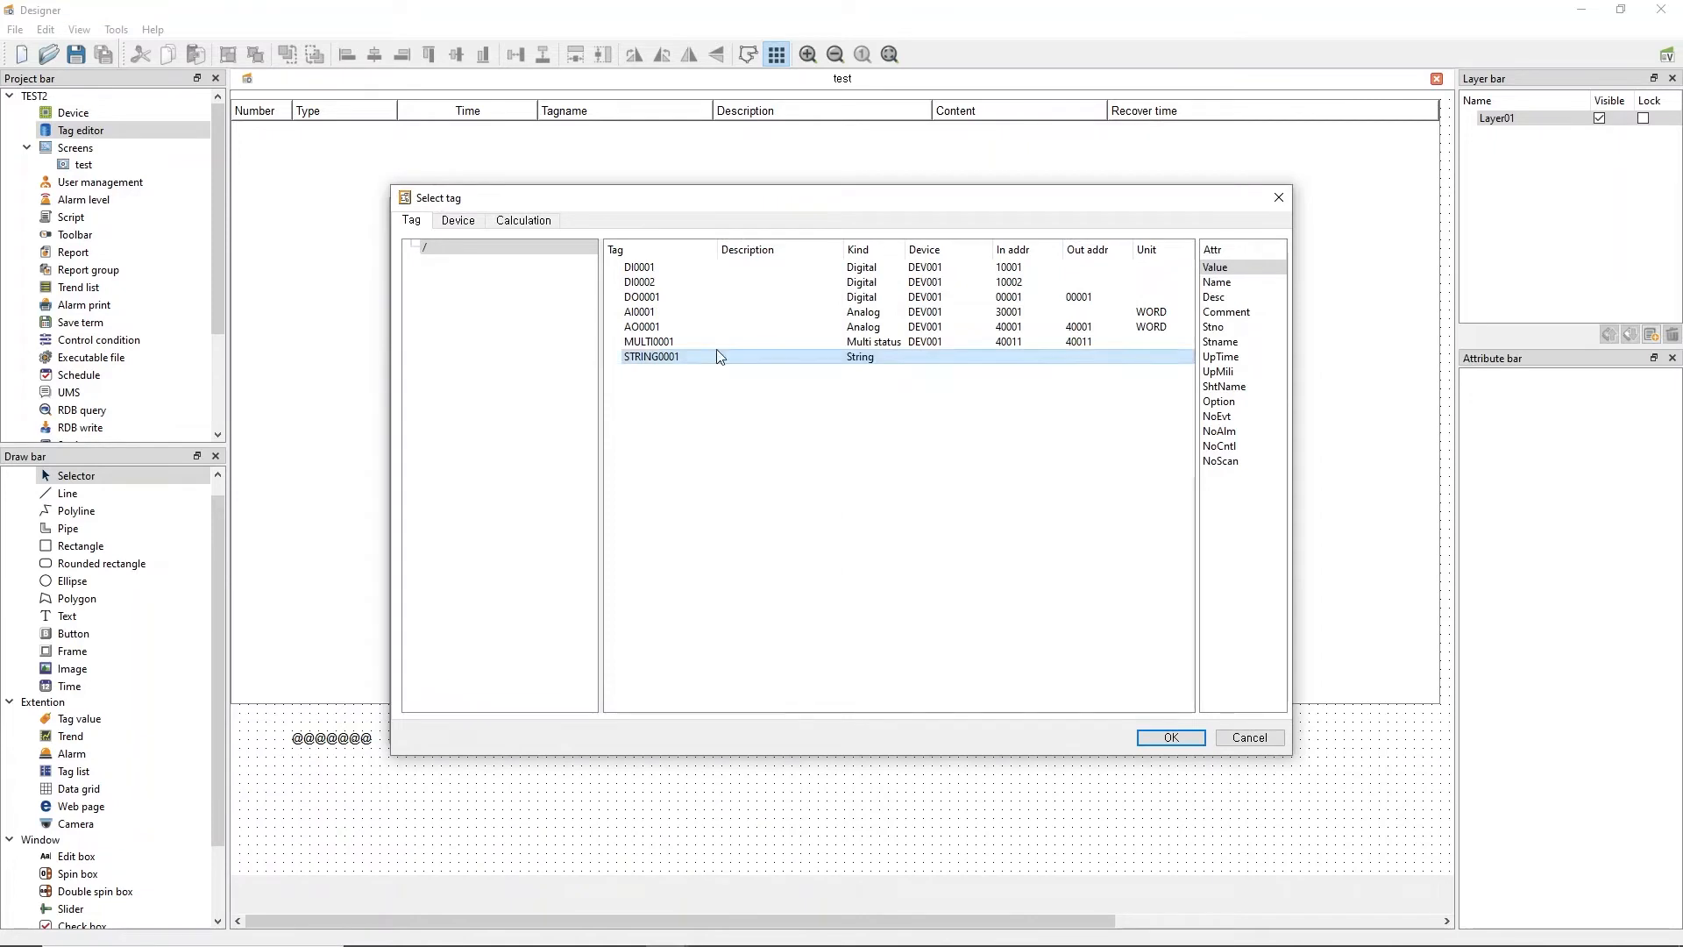
{"action": "double_click", "coordinate": [669, 314]}
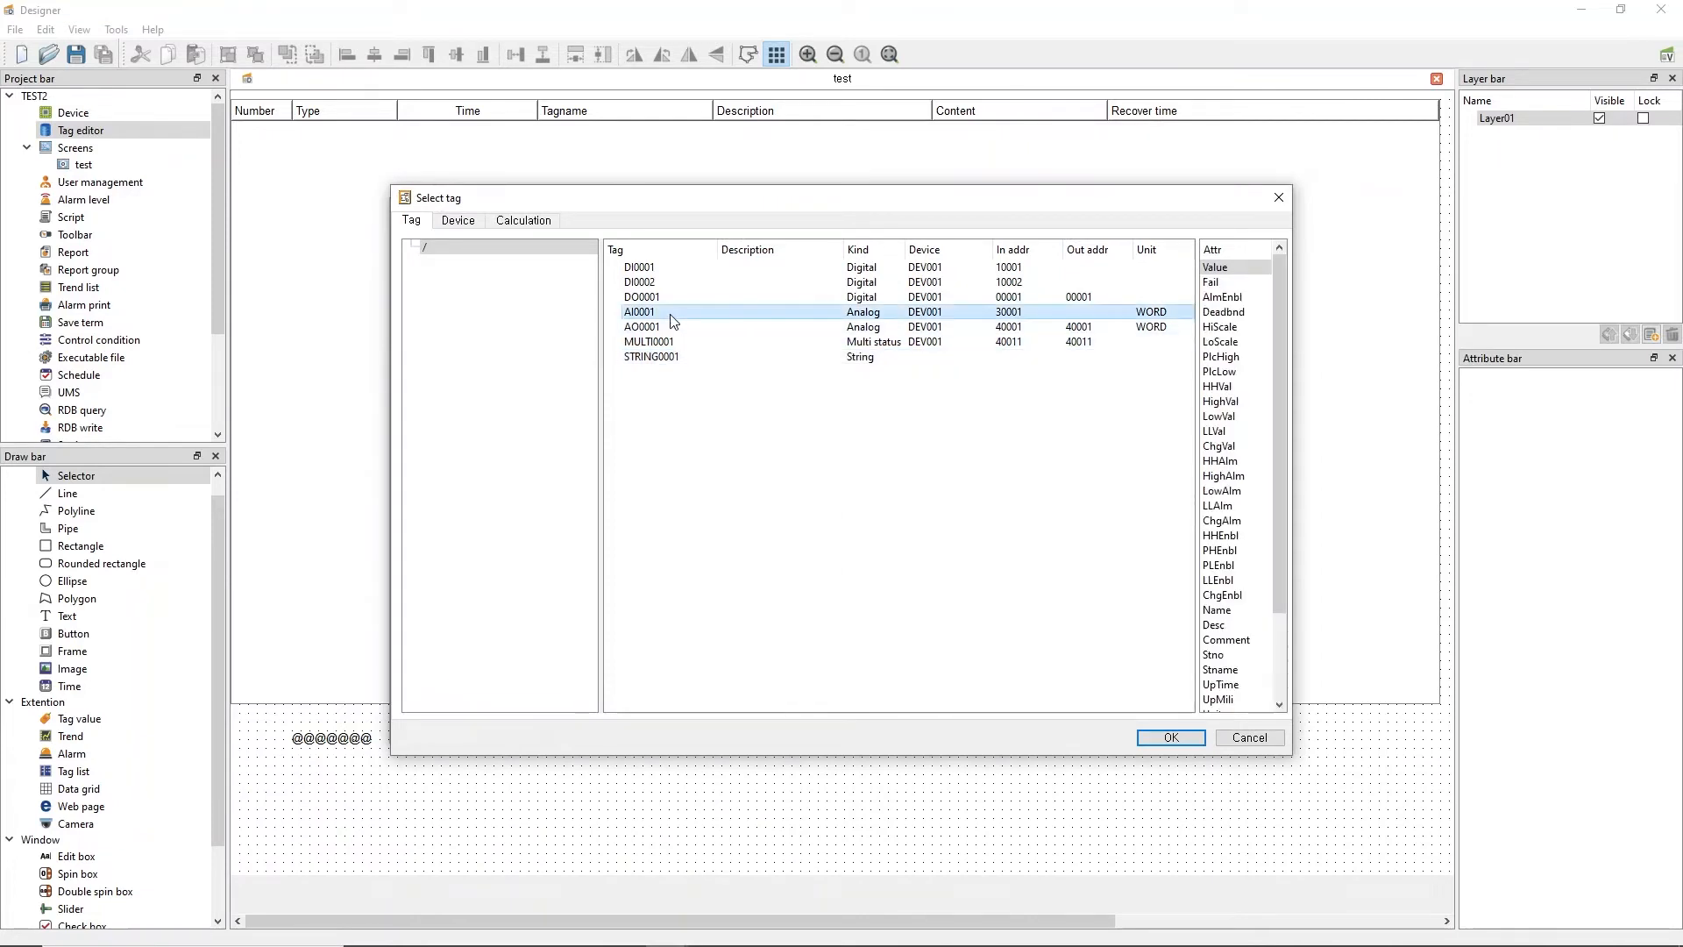
{"action": "double_click", "coordinate": [1022, 406]}
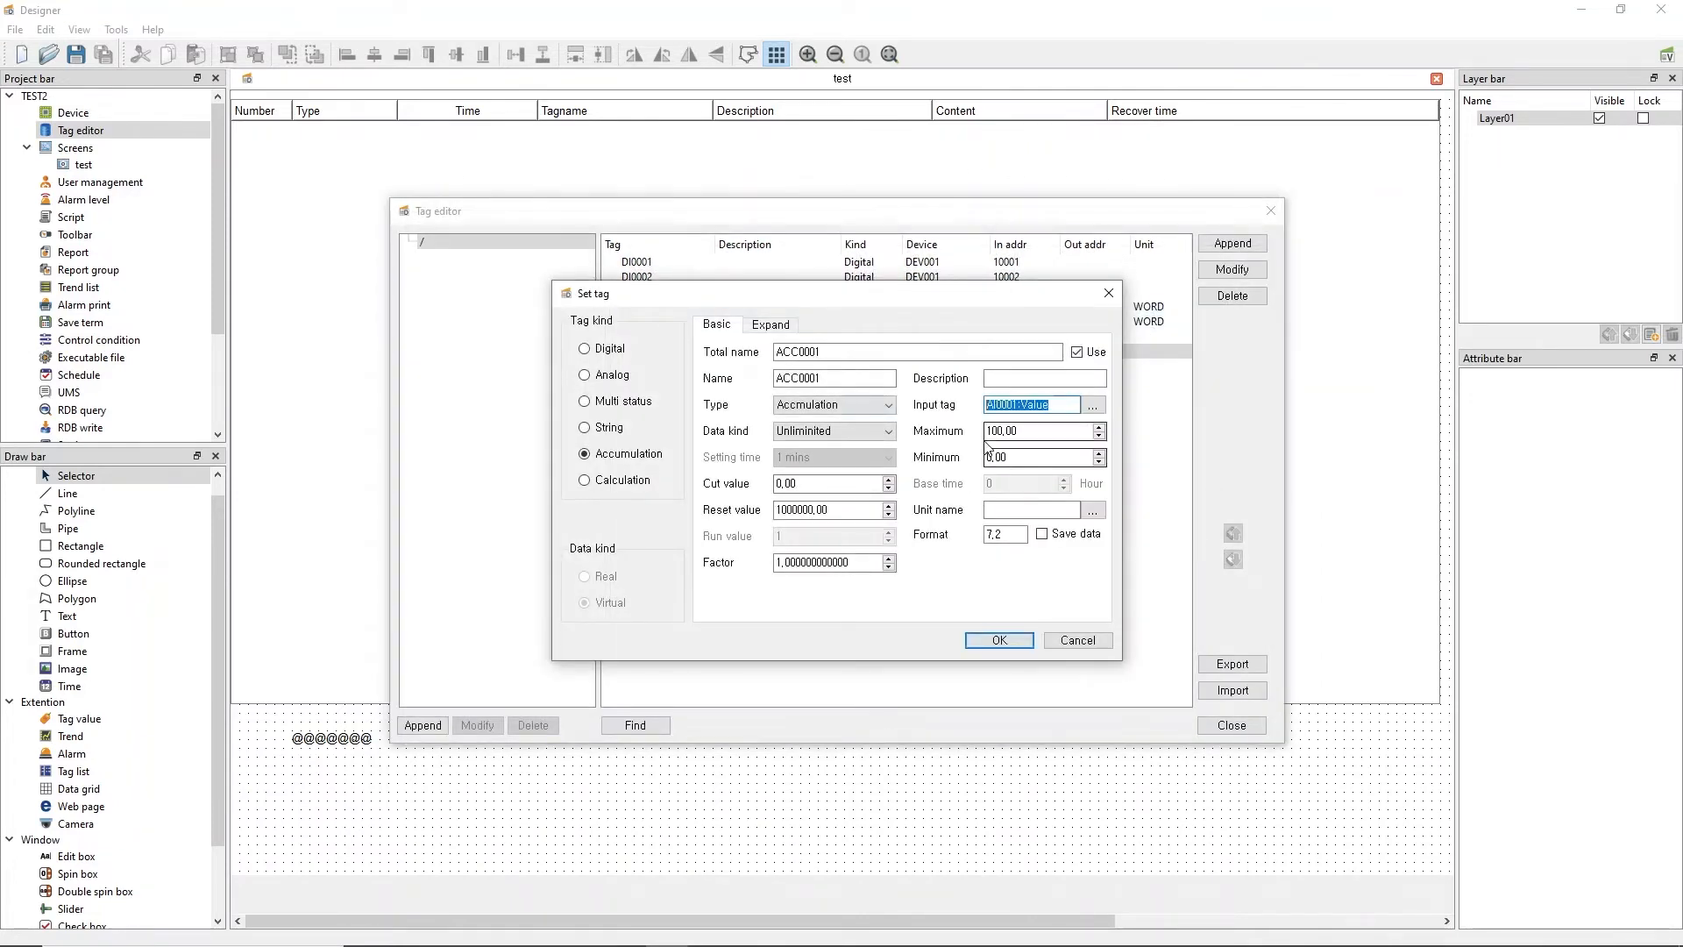
{"action": "left_click", "coordinate": [1022, 406]}
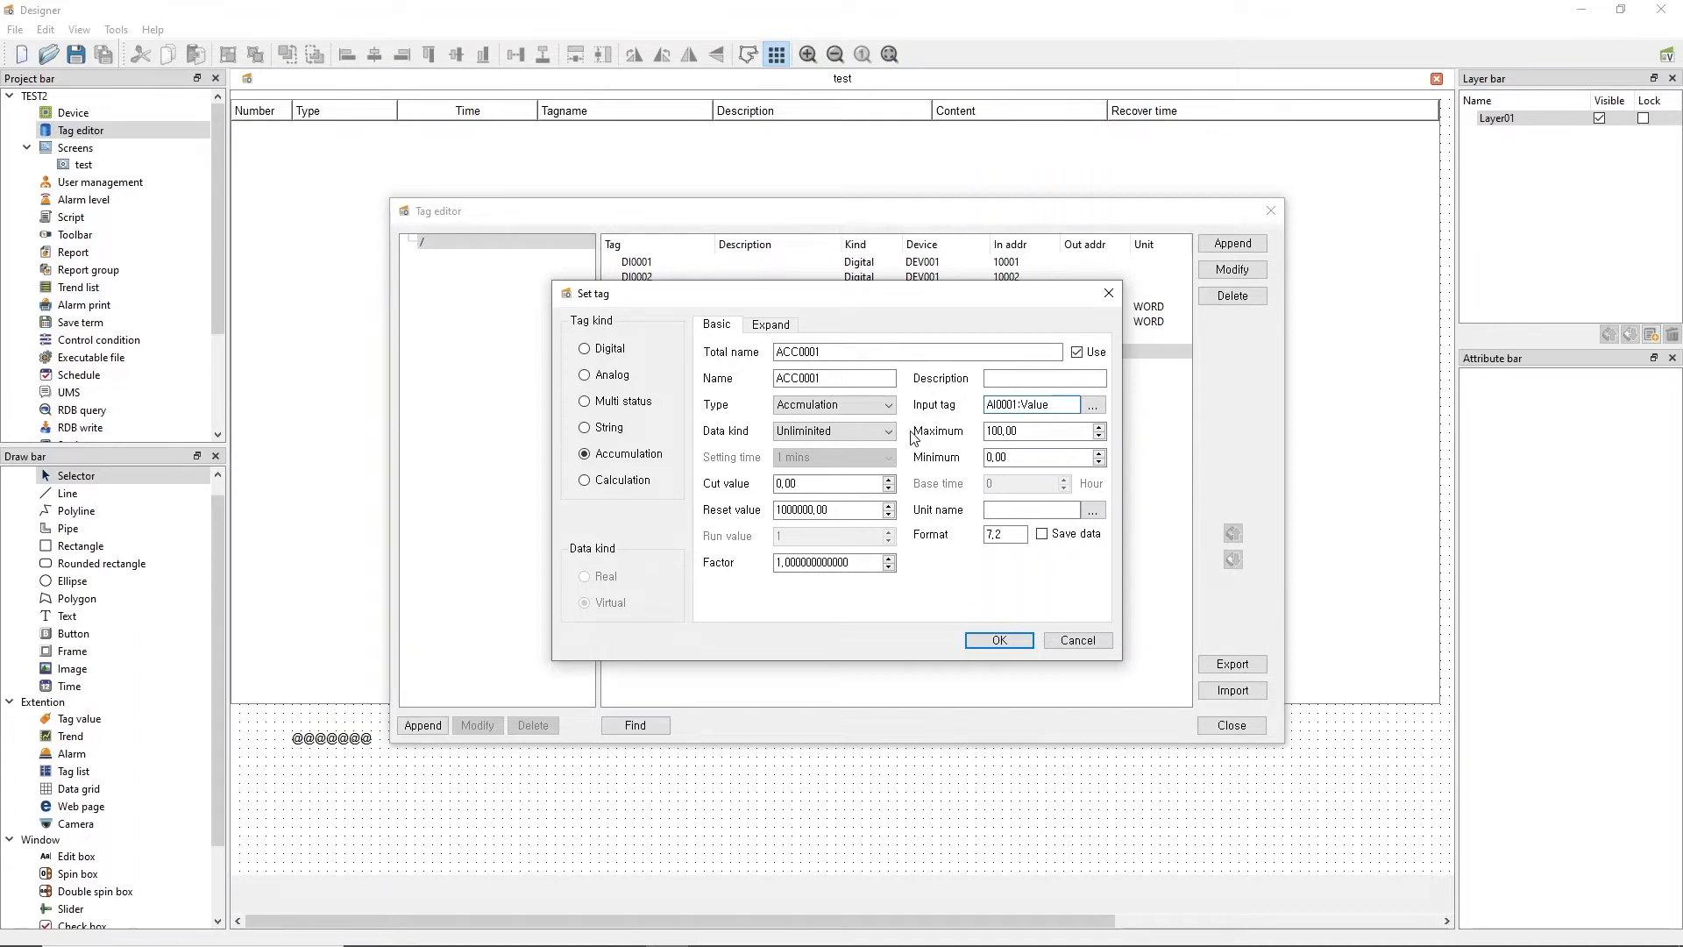
Examine the available types and data kinds for the accumulation tag ACC0001.
{"action": "left_click", "coordinate": [833, 406]}
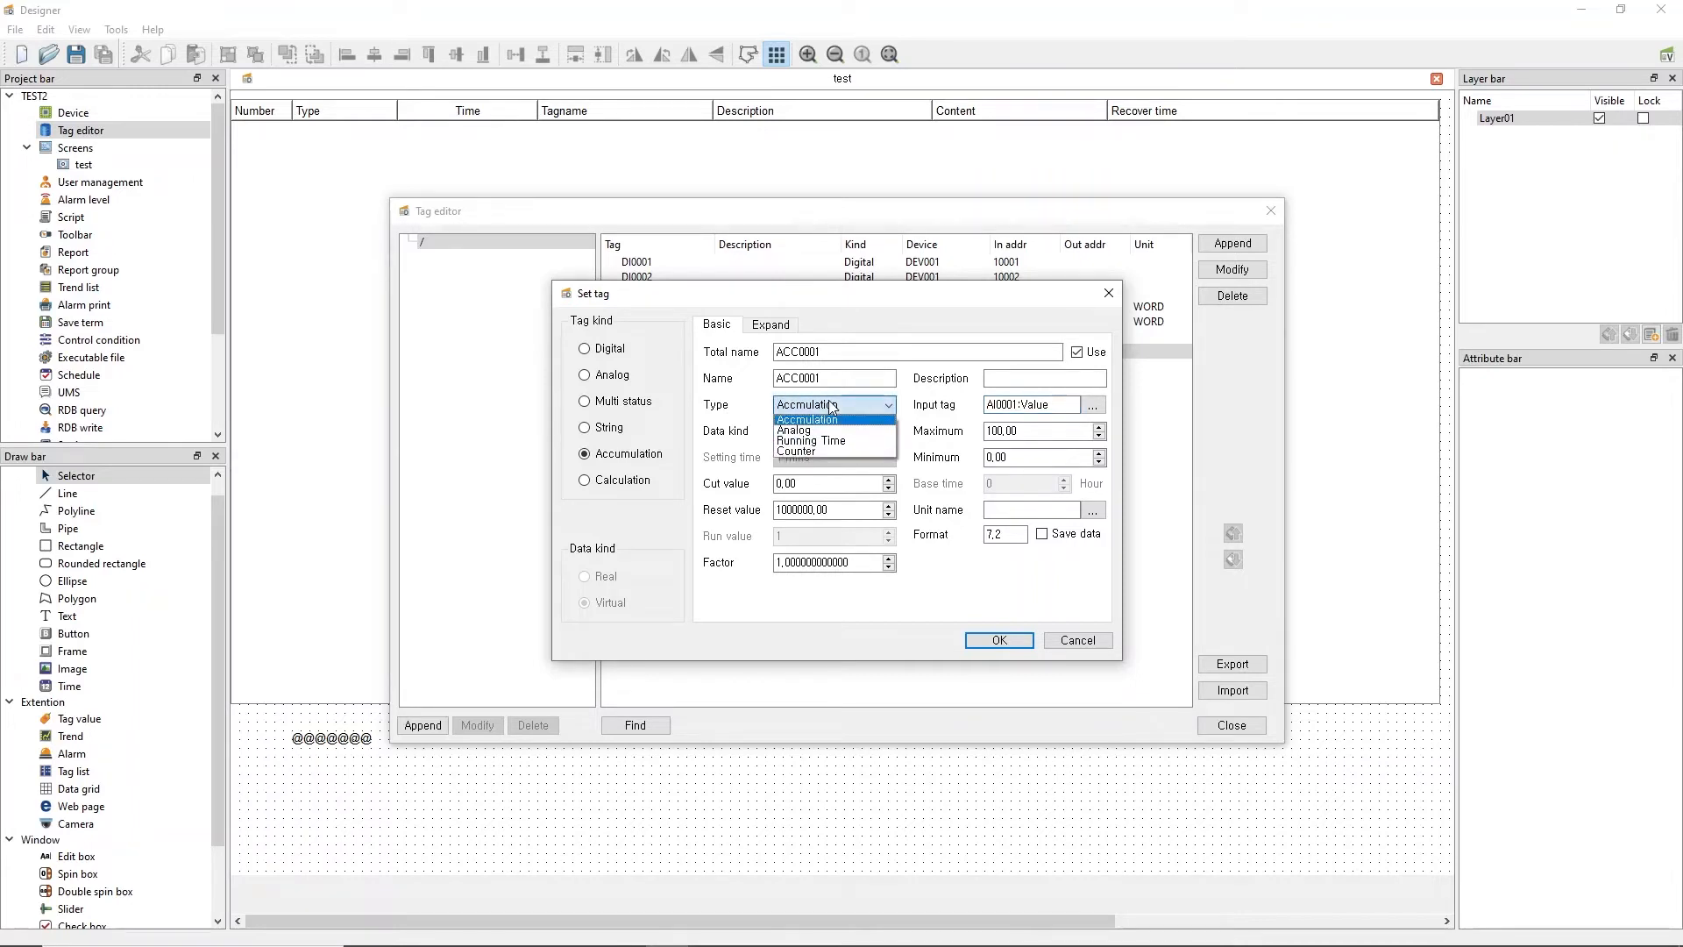
{"action": "left_click", "coordinate": [833, 406]}
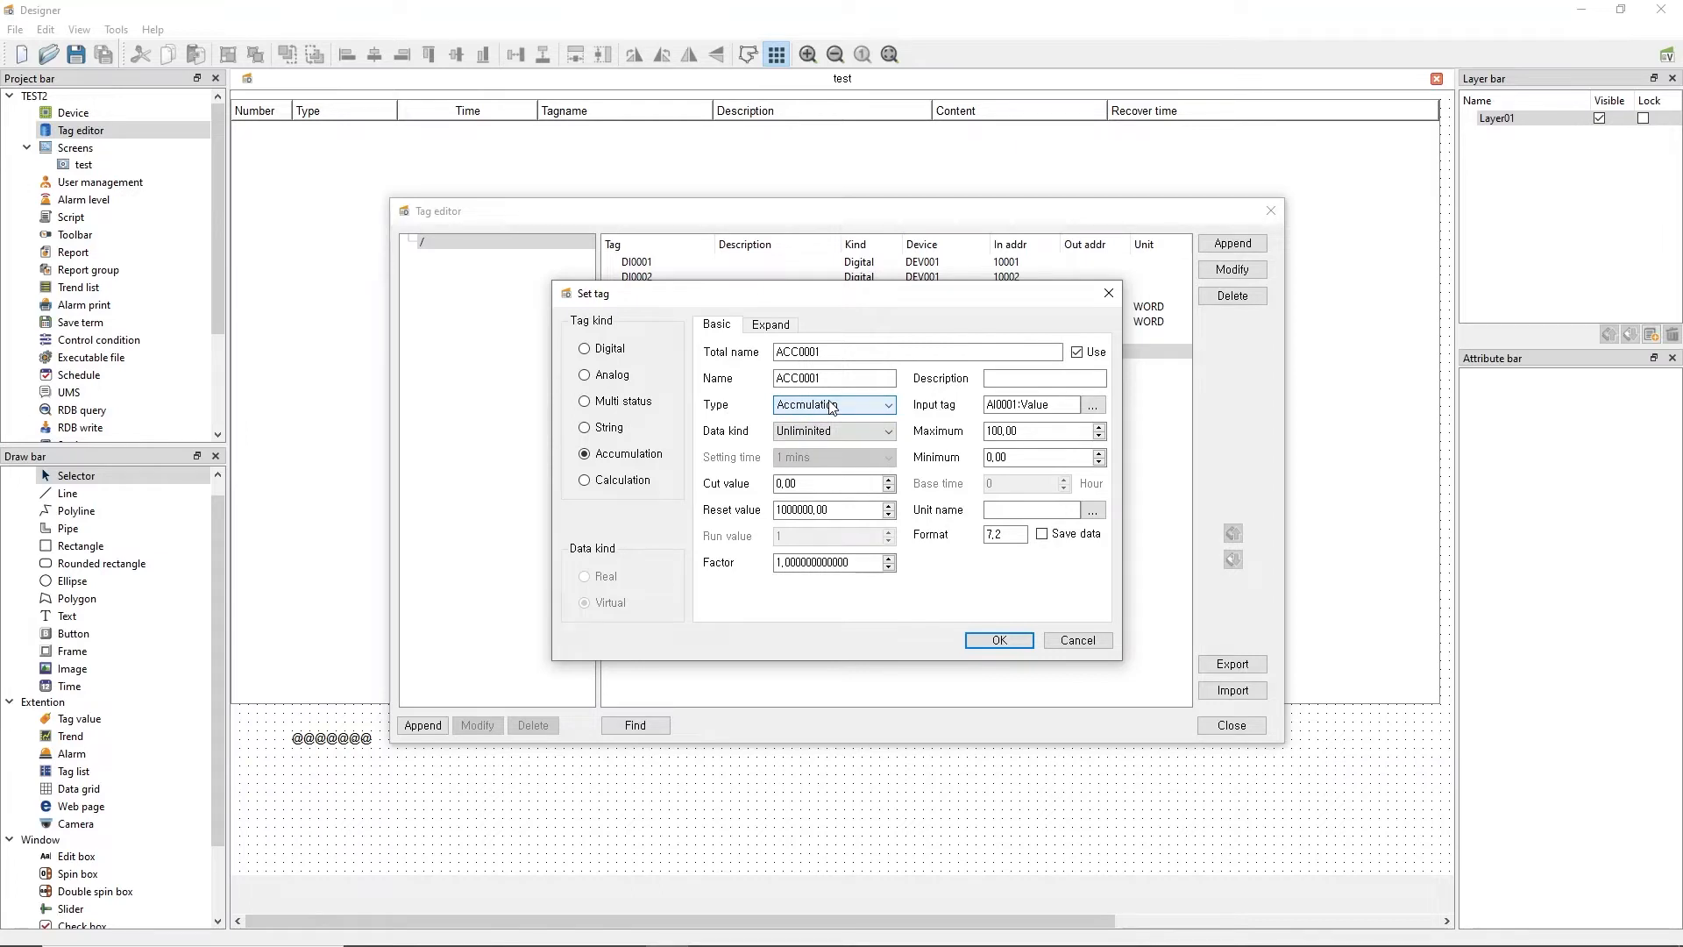
{"action": "left_click", "coordinate": [821, 432]}
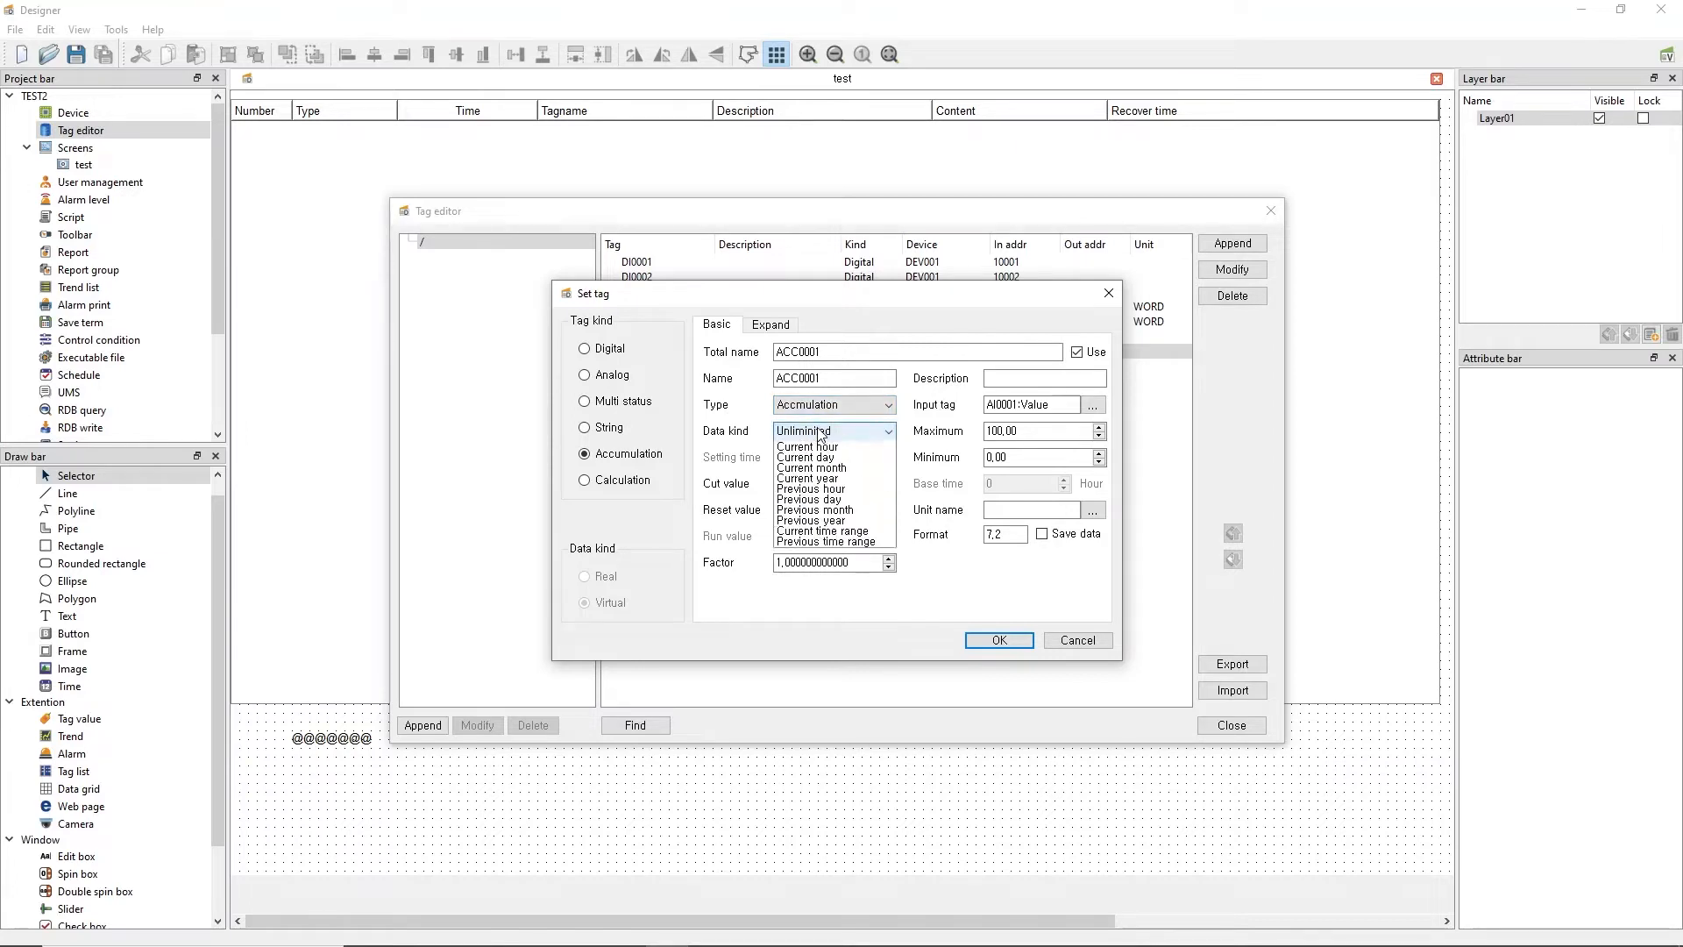
{"action": "left_click", "coordinate": [822, 433]}
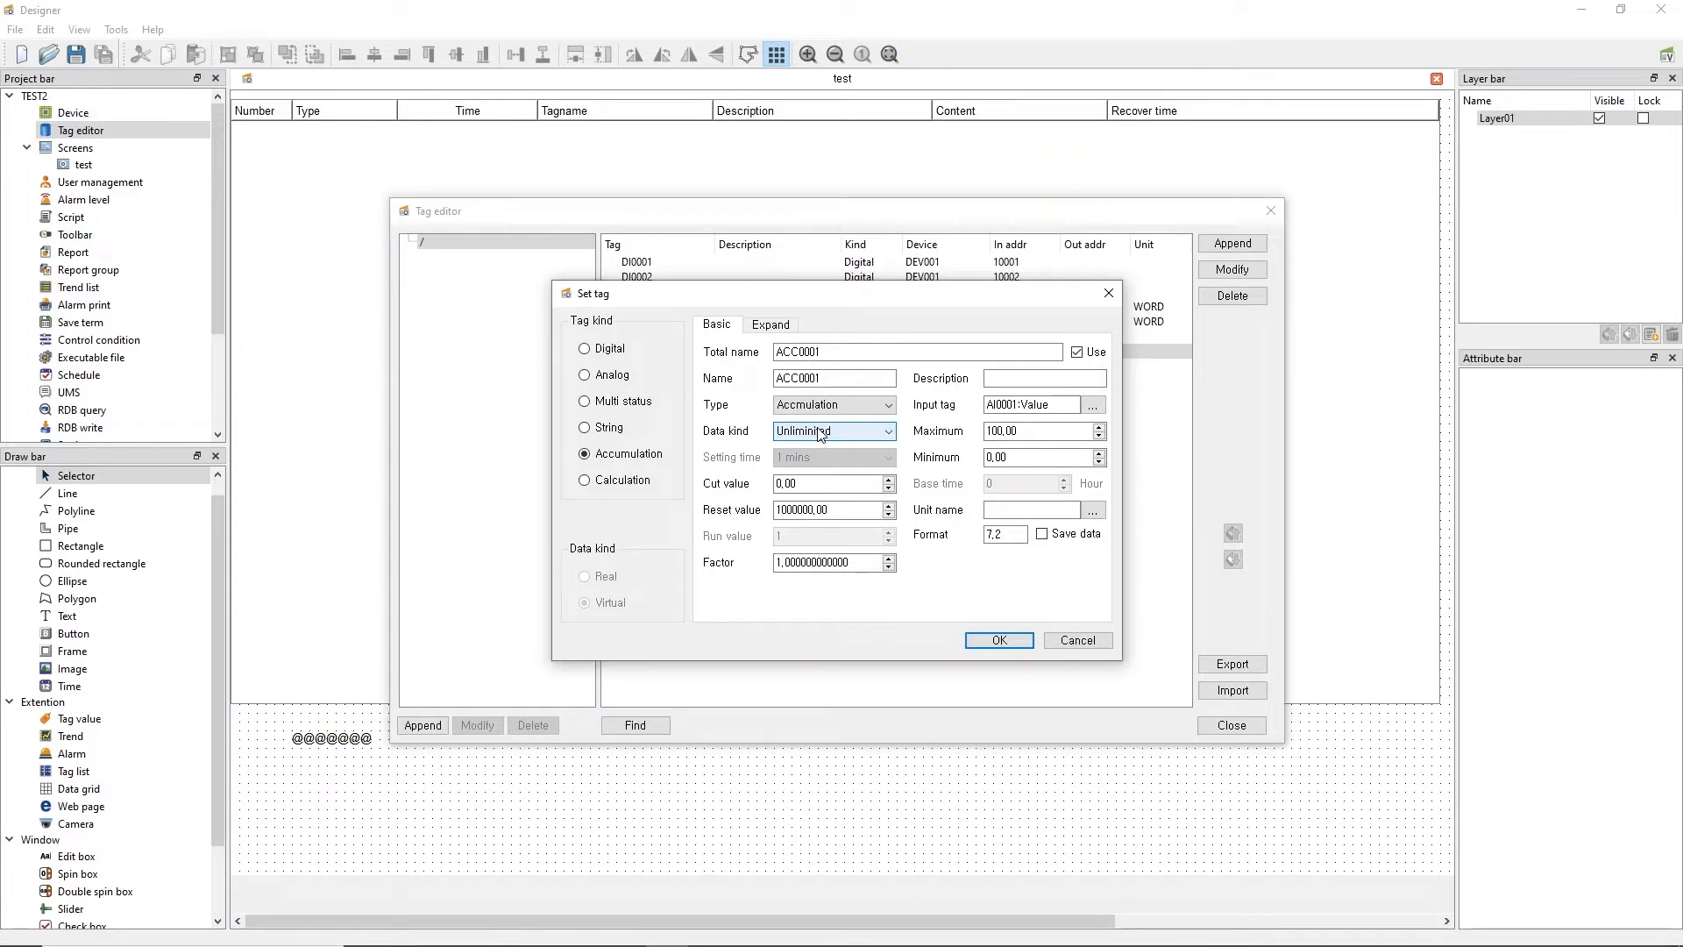
{"action": "left_click", "coordinate": [821, 406]}
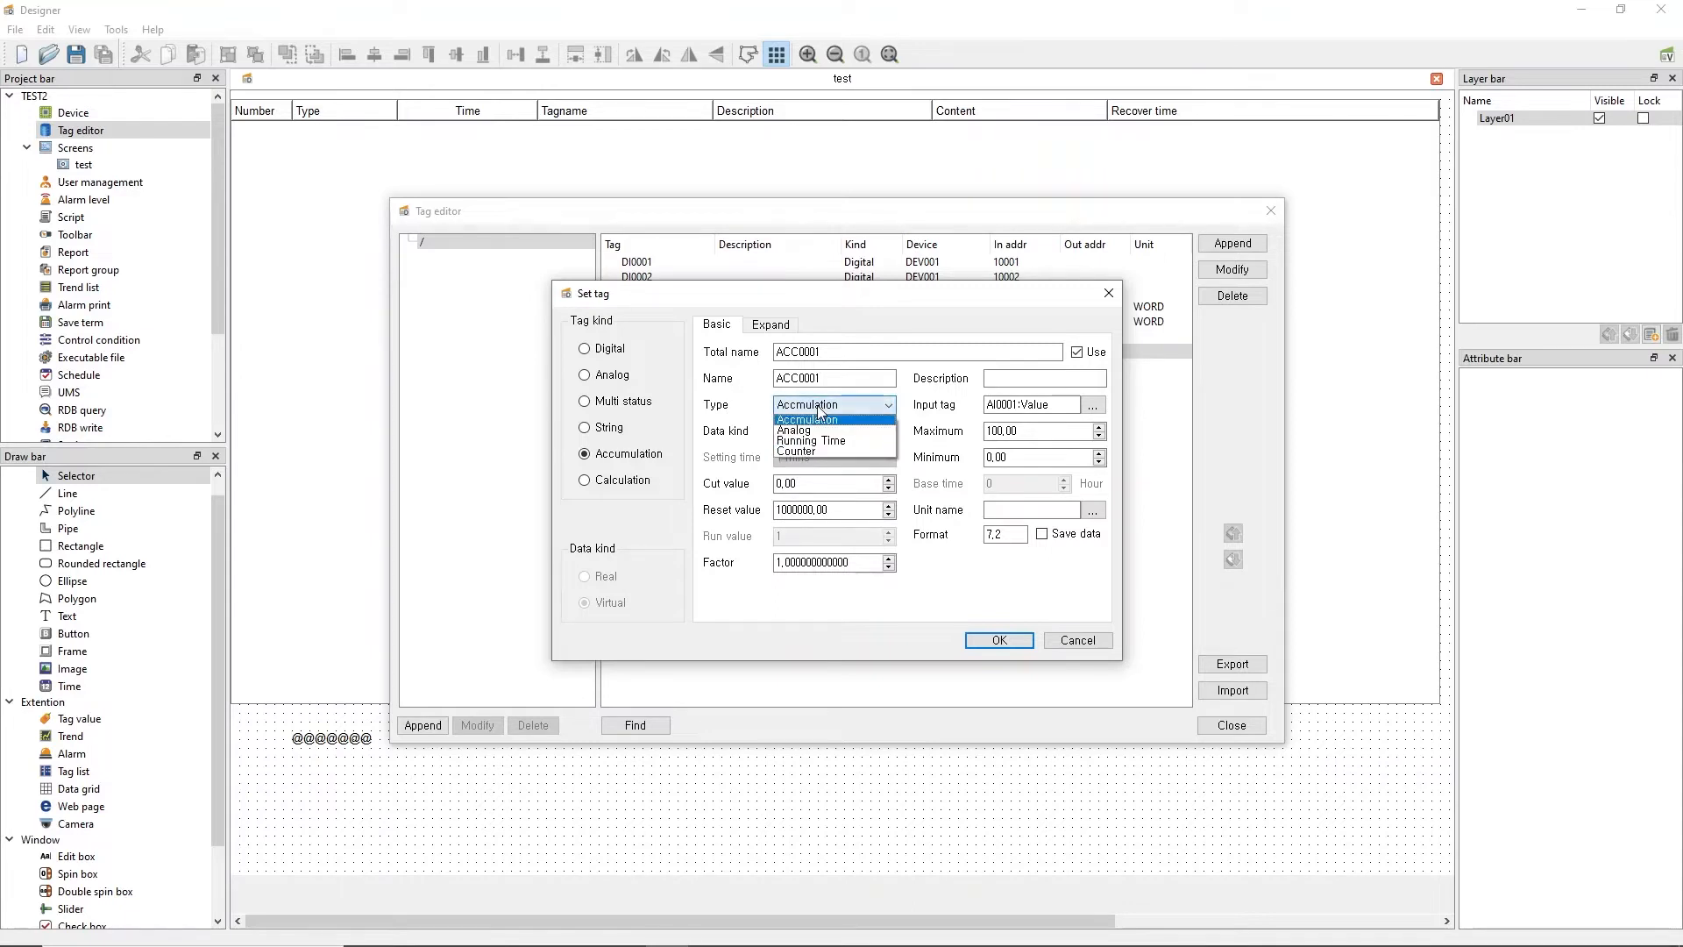
{"action": "left_click", "coordinate": [819, 409]}
{"action": "left_click", "coordinate": [818, 432]}
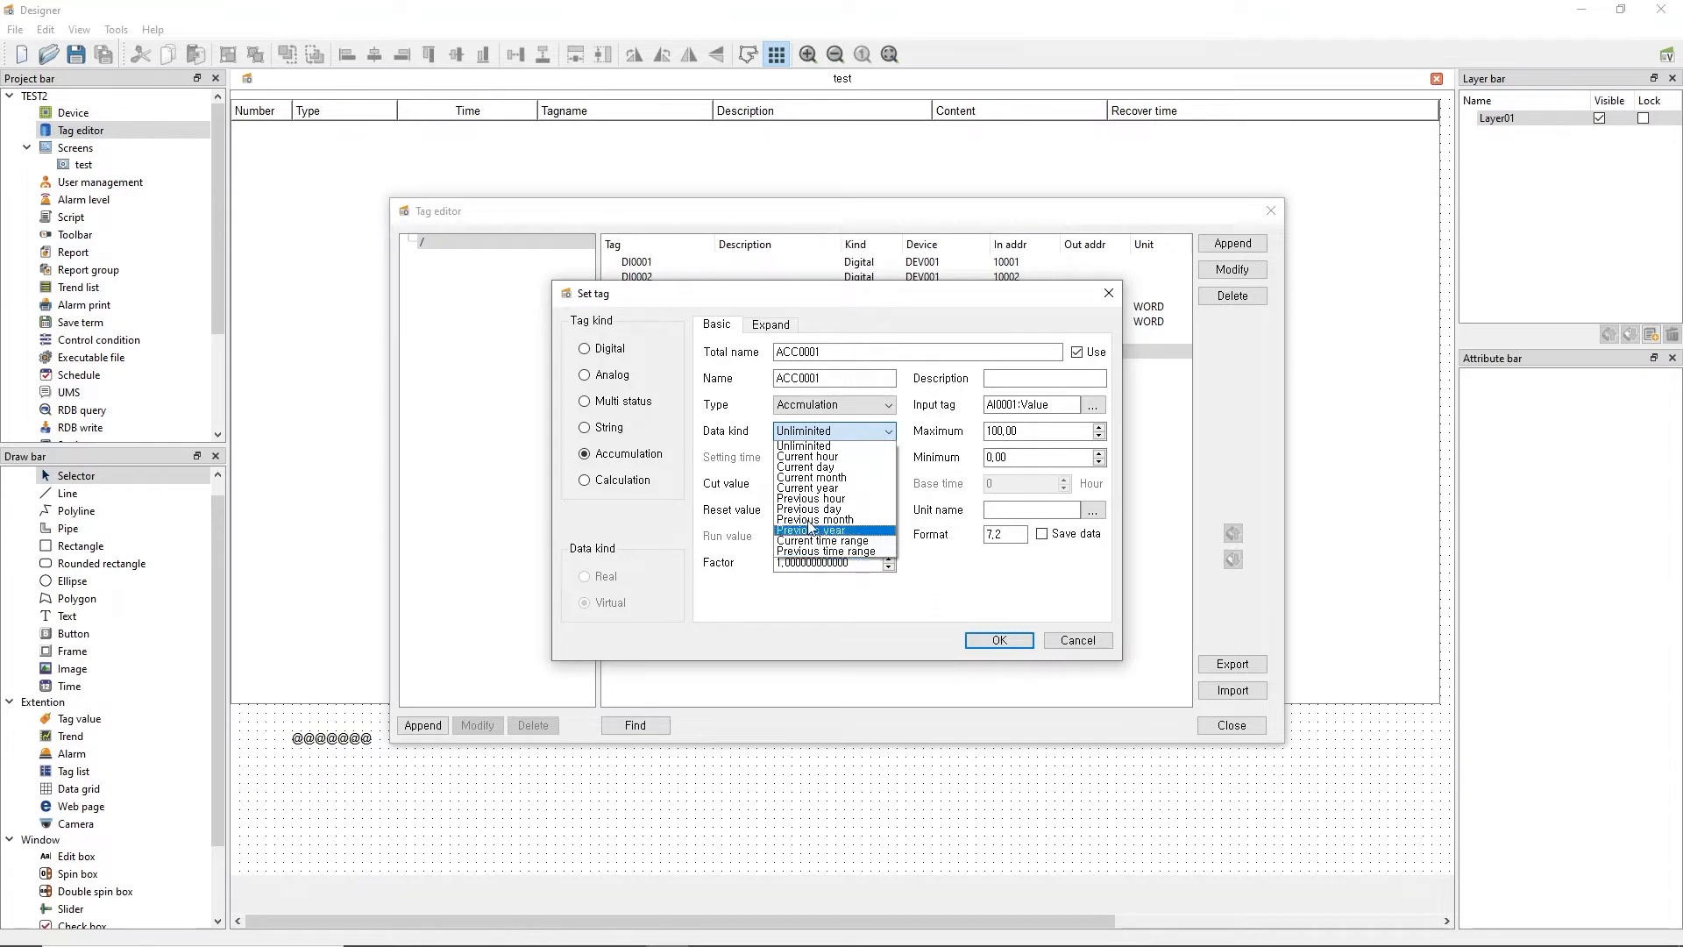
{"action": "left_click", "coordinate": [967, 587]}
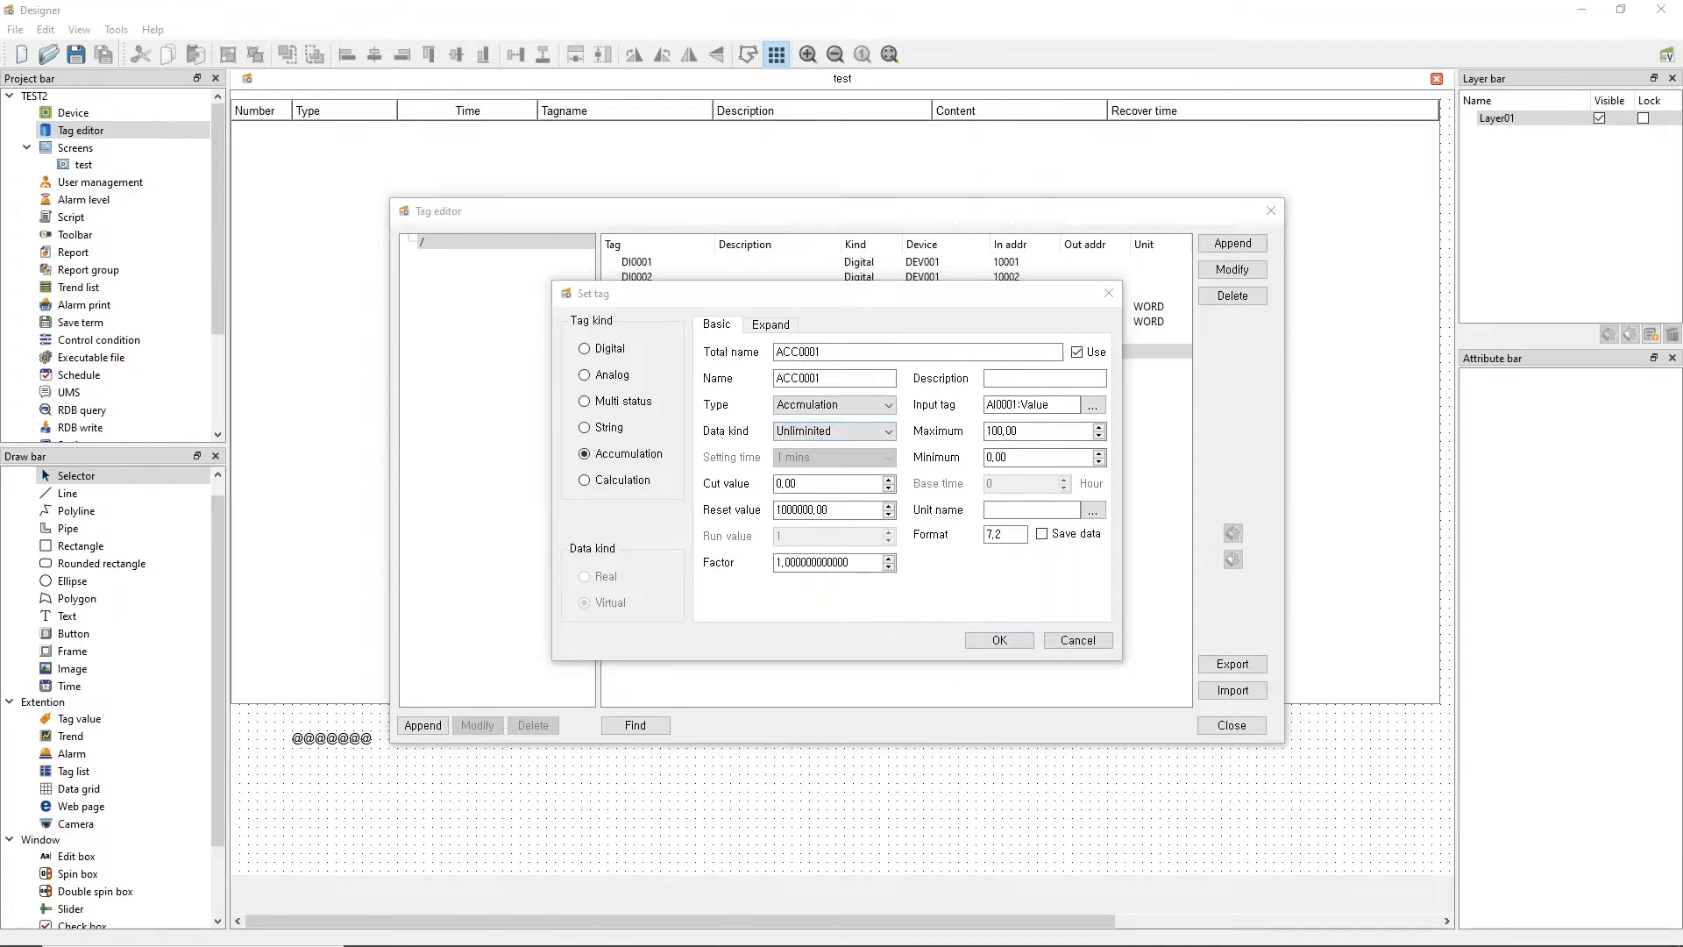
Switch to the PowerPoint presentation to view the accumulation graph slide.
{"action": "mouse_move", "coordinate": [684, 924]}
{"action": "key", "text": "super"}
{"action": "left_click", "coordinate": [624, 929]}
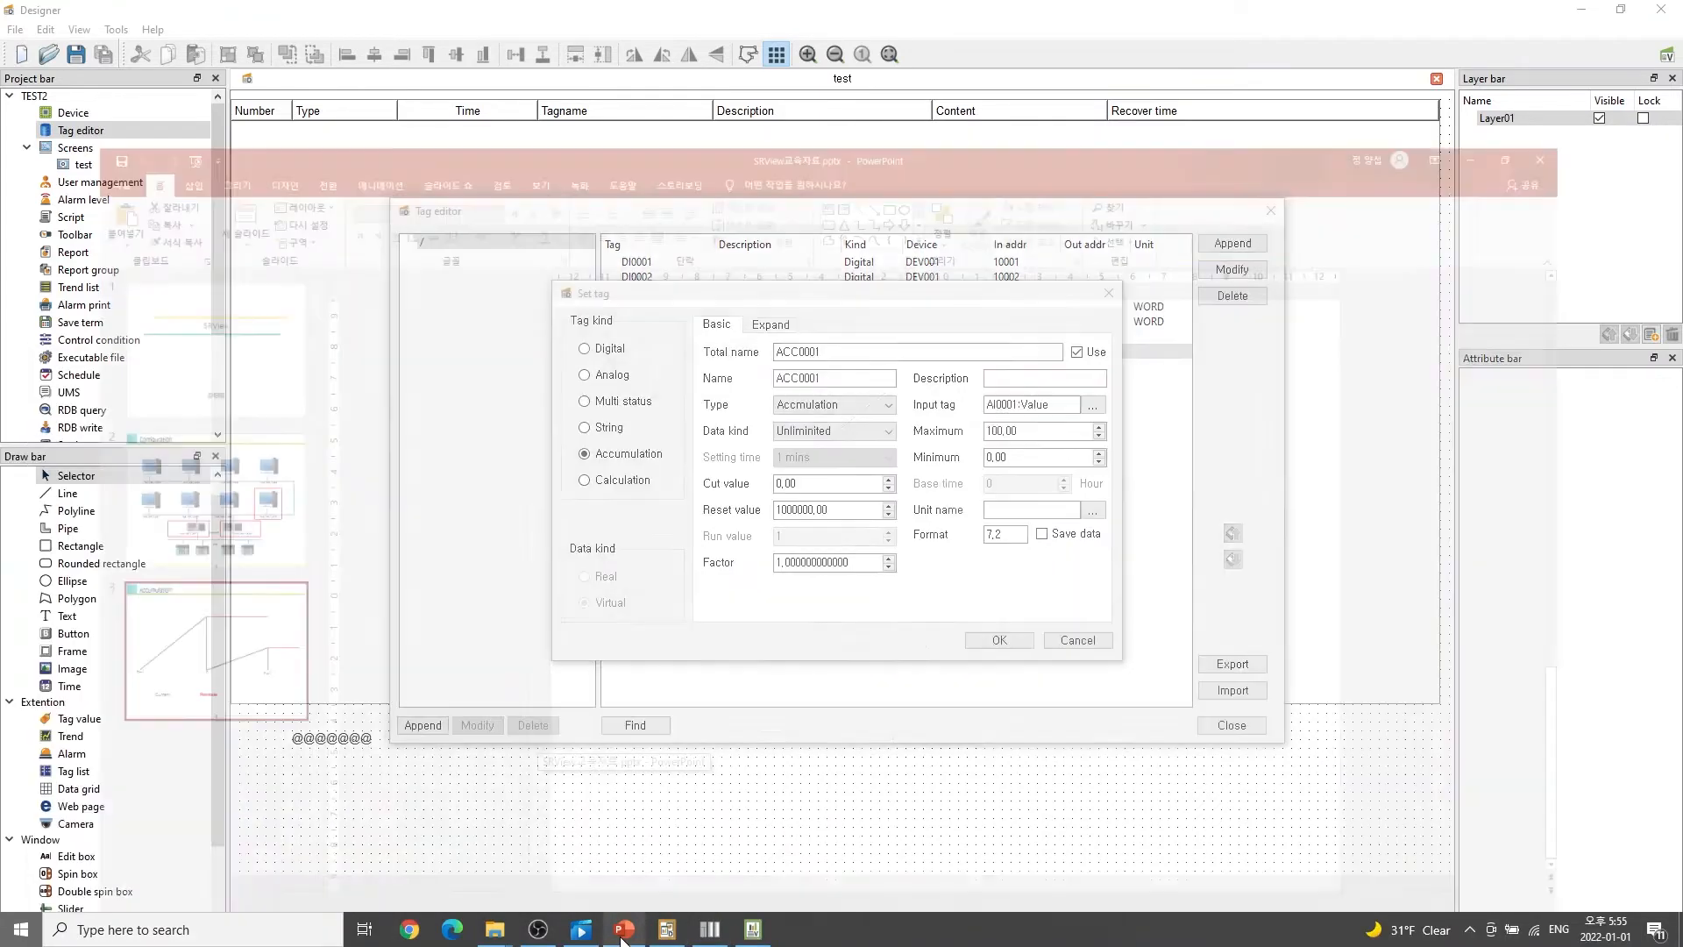
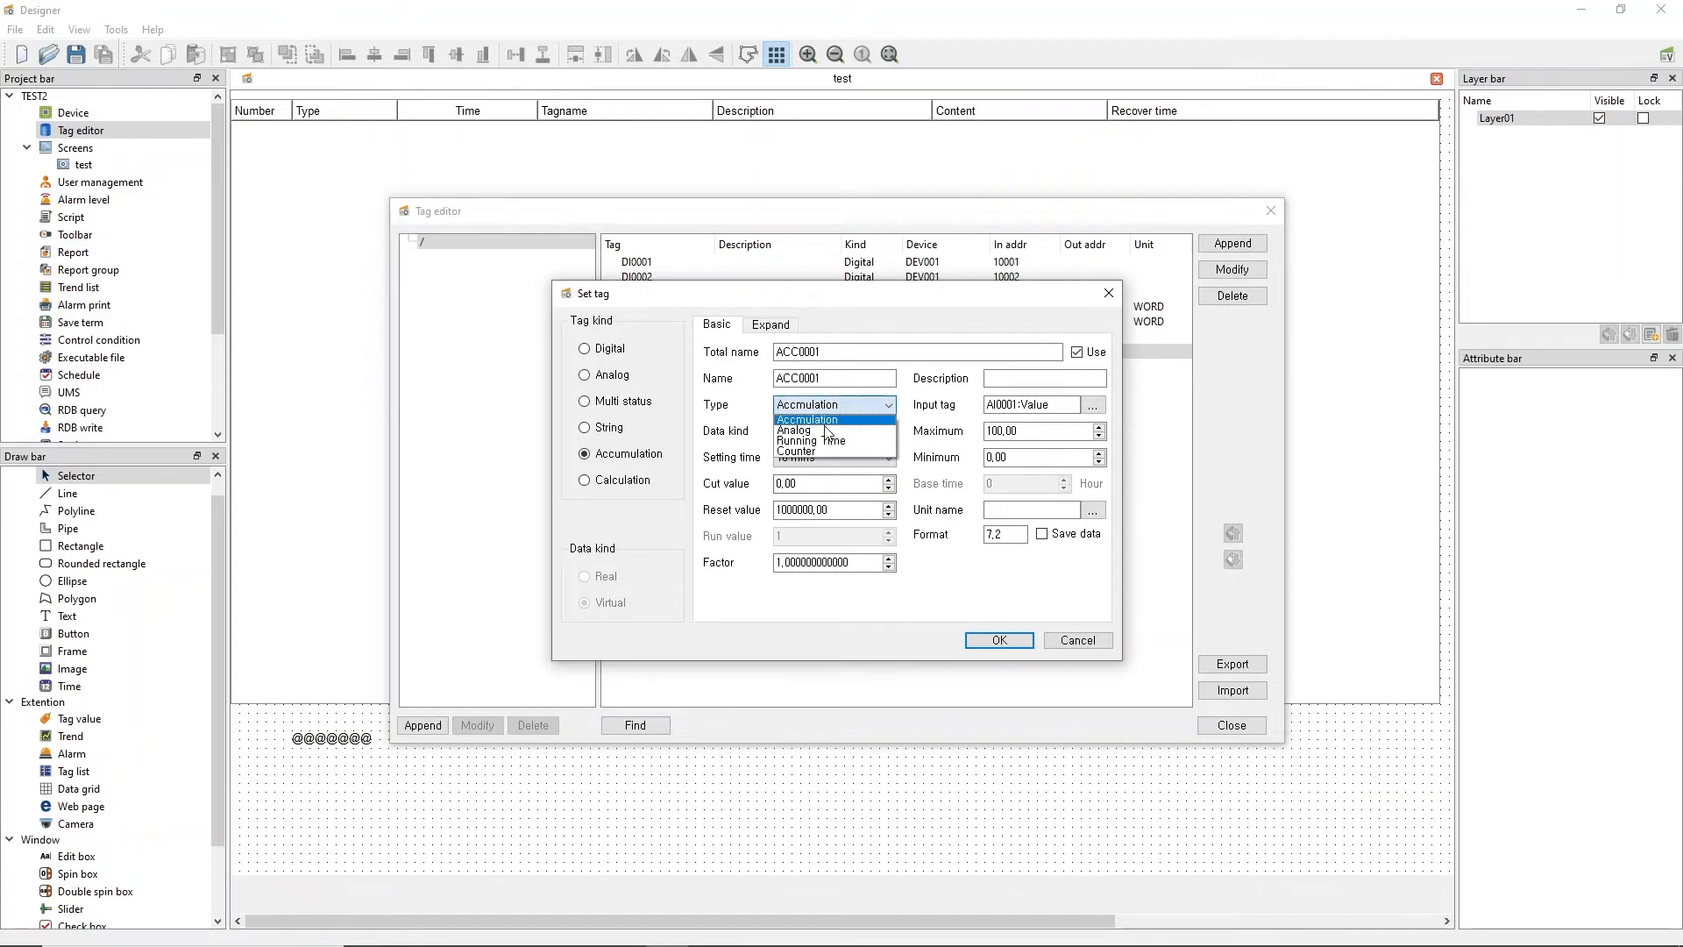
Set the type of ACC0001 to Analog and its data kind to Unliminited.
{"action": "left_click", "coordinate": [822, 430]}
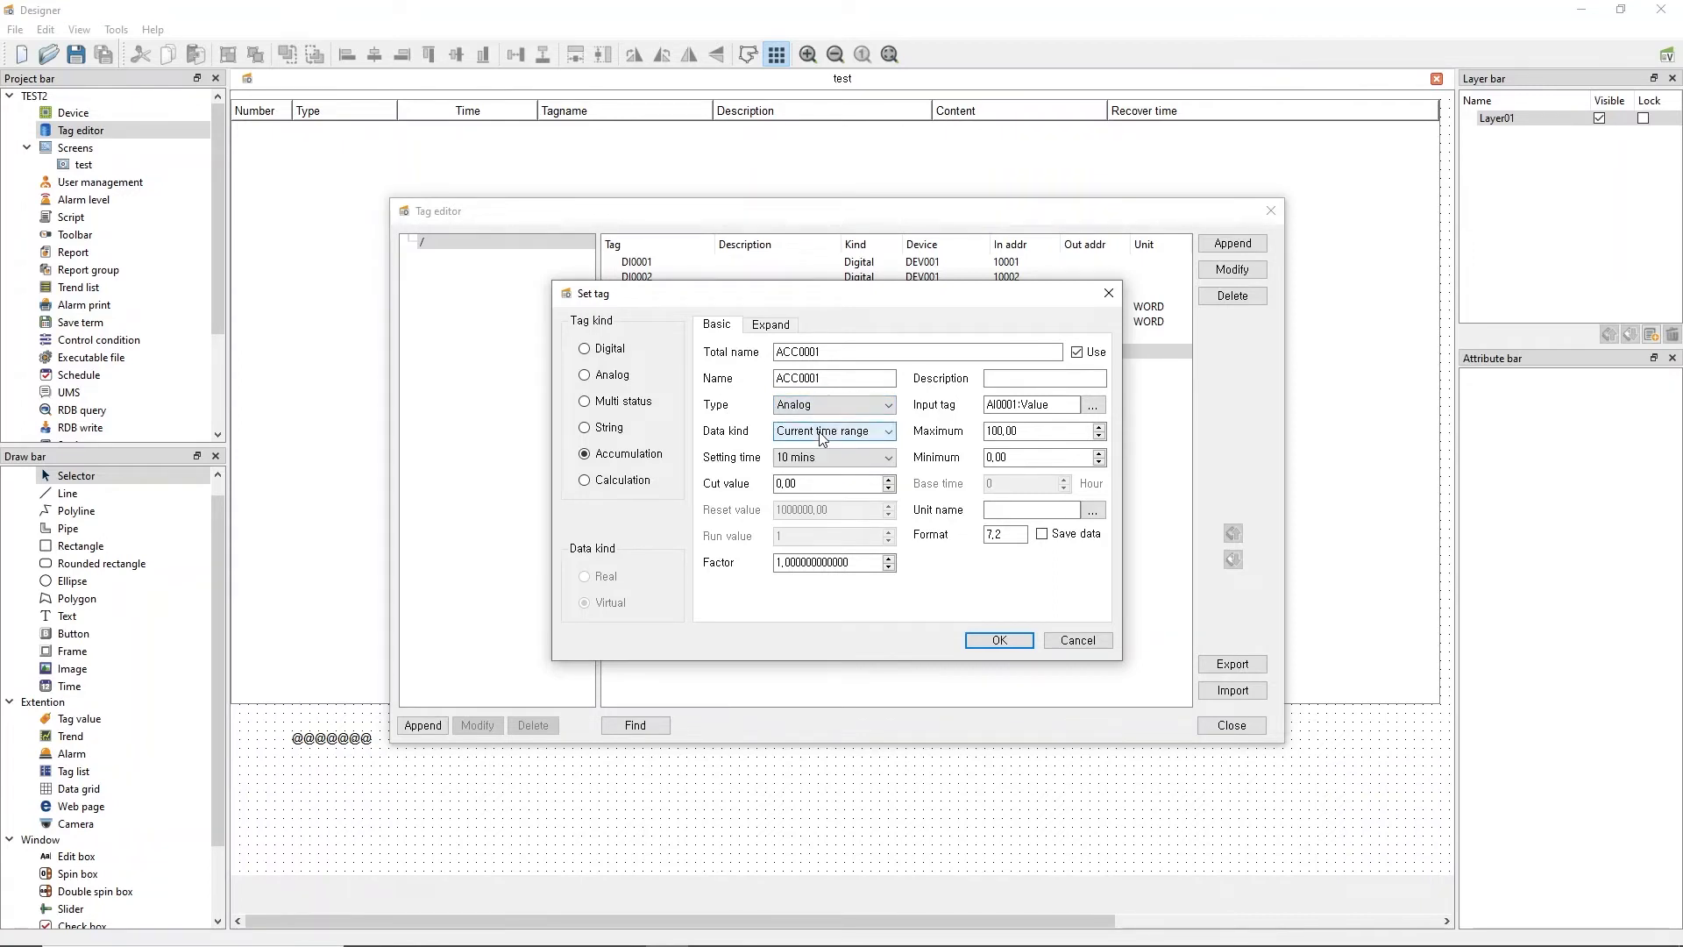
{"action": "left_click_drag", "start_coordinate": [1058, 405], "coordinate": [941, 400]}
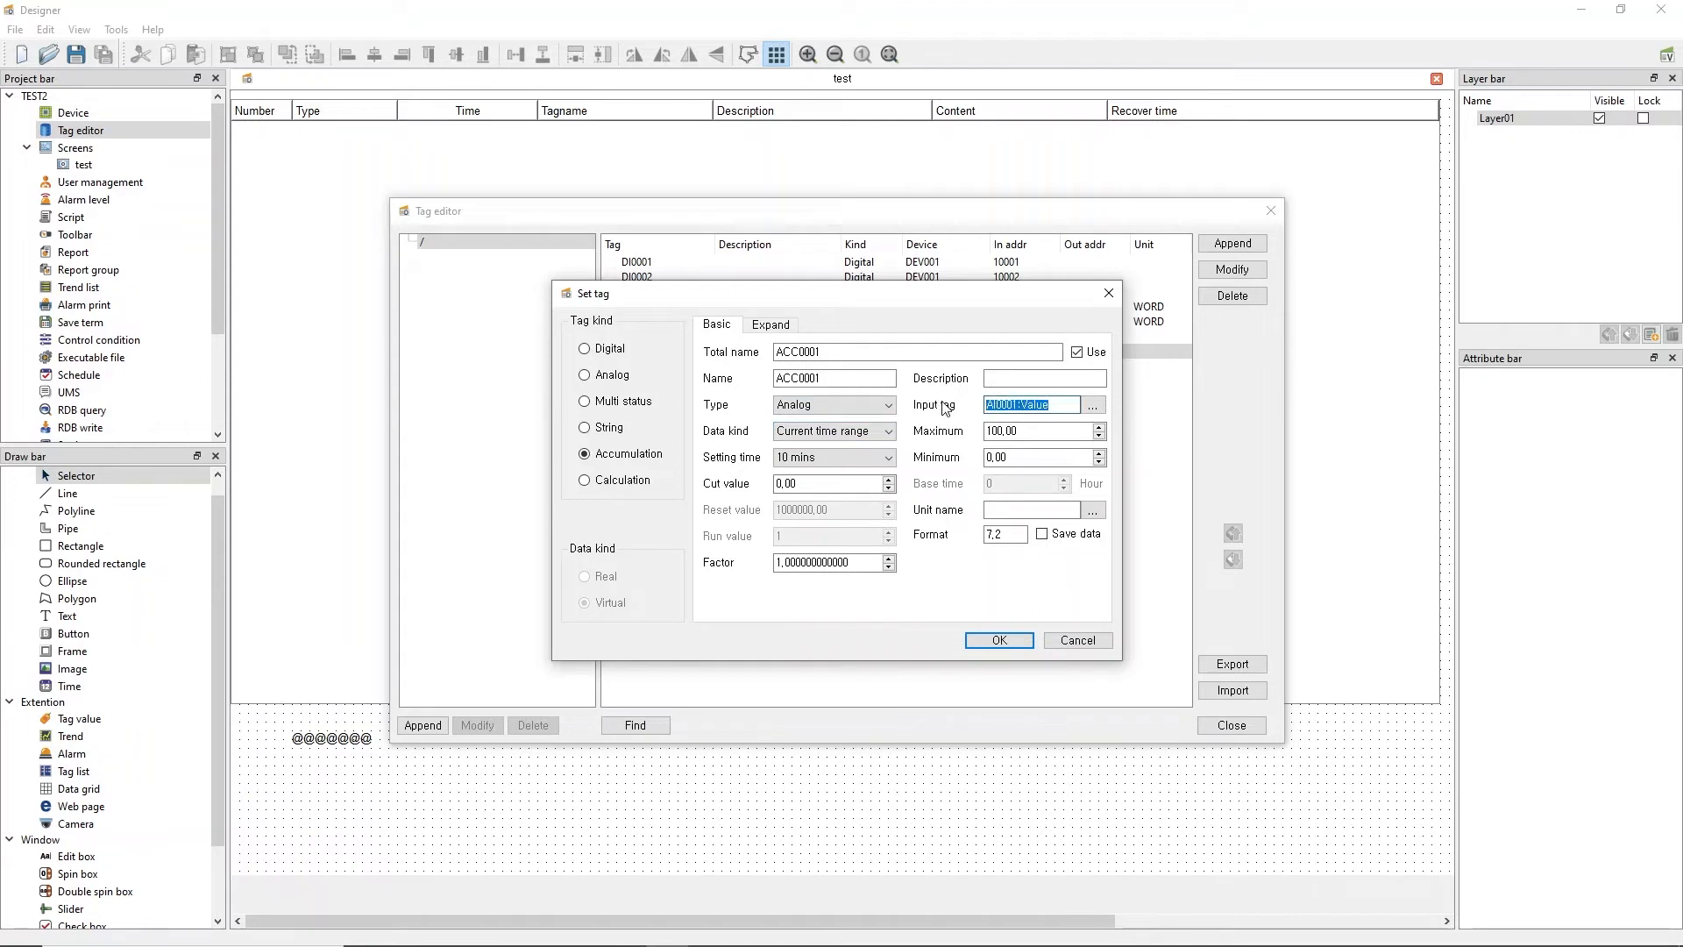
{"action": "left_click", "coordinate": [1008, 407]}
{"action": "left_click", "coordinate": [824, 431]}
{"action": "left_click", "coordinate": [807, 447]}
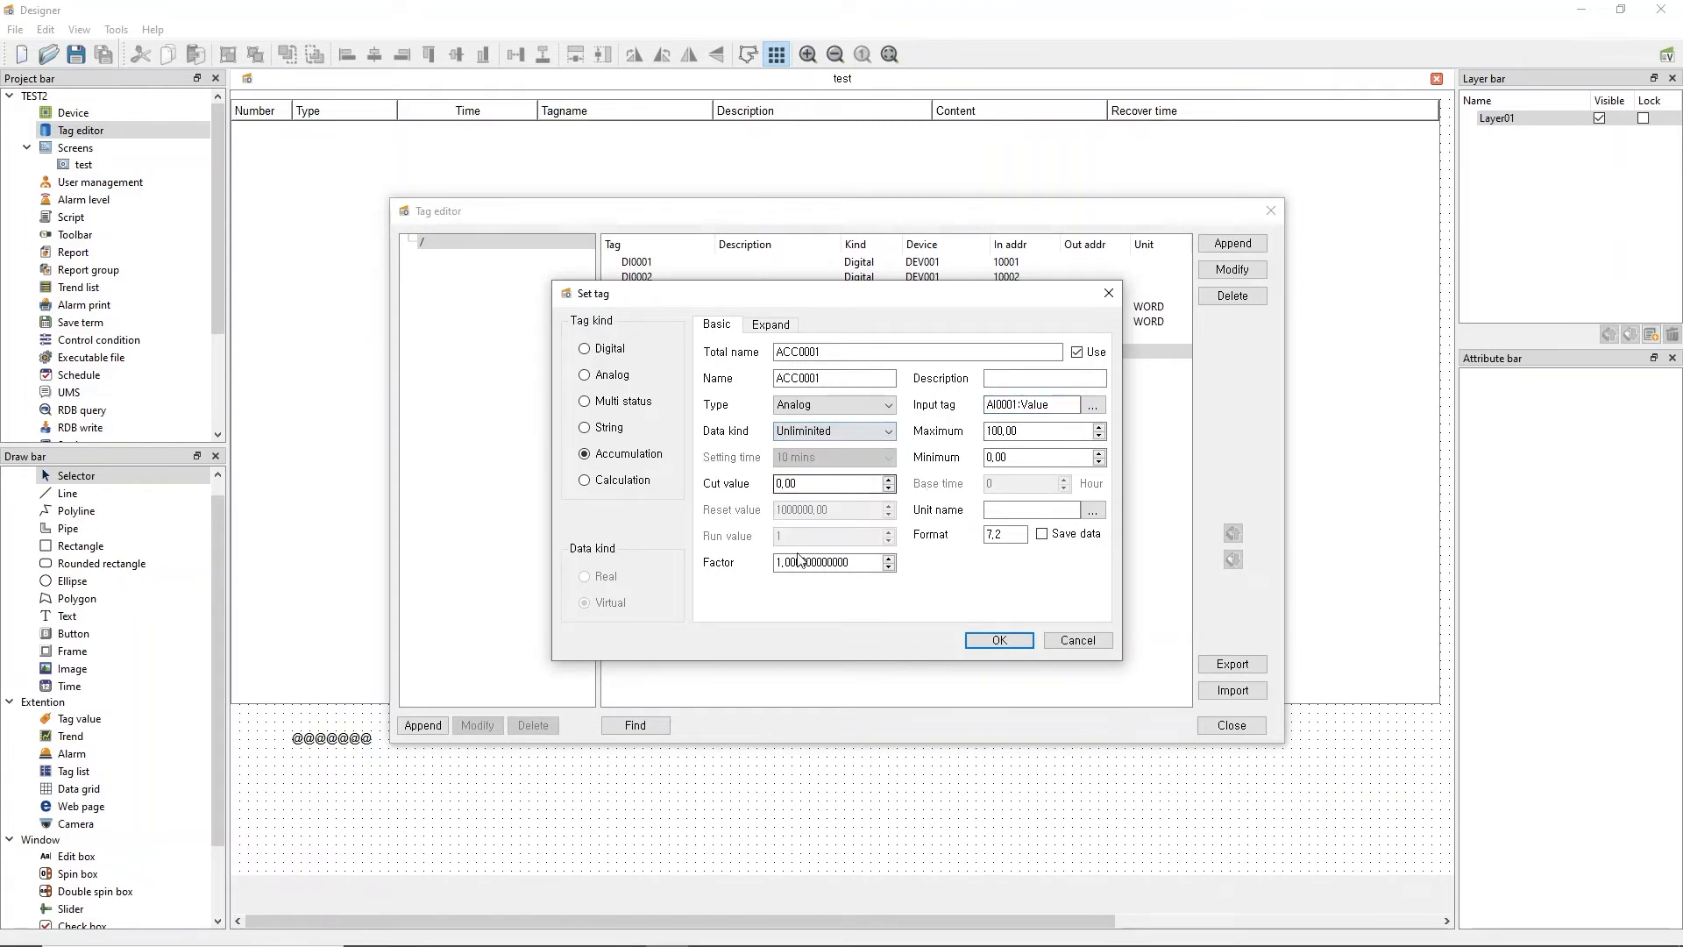
Try the Running Time type for ACC0001 and inspect its run value setting.
{"action": "left_click", "coordinate": [812, 409]}
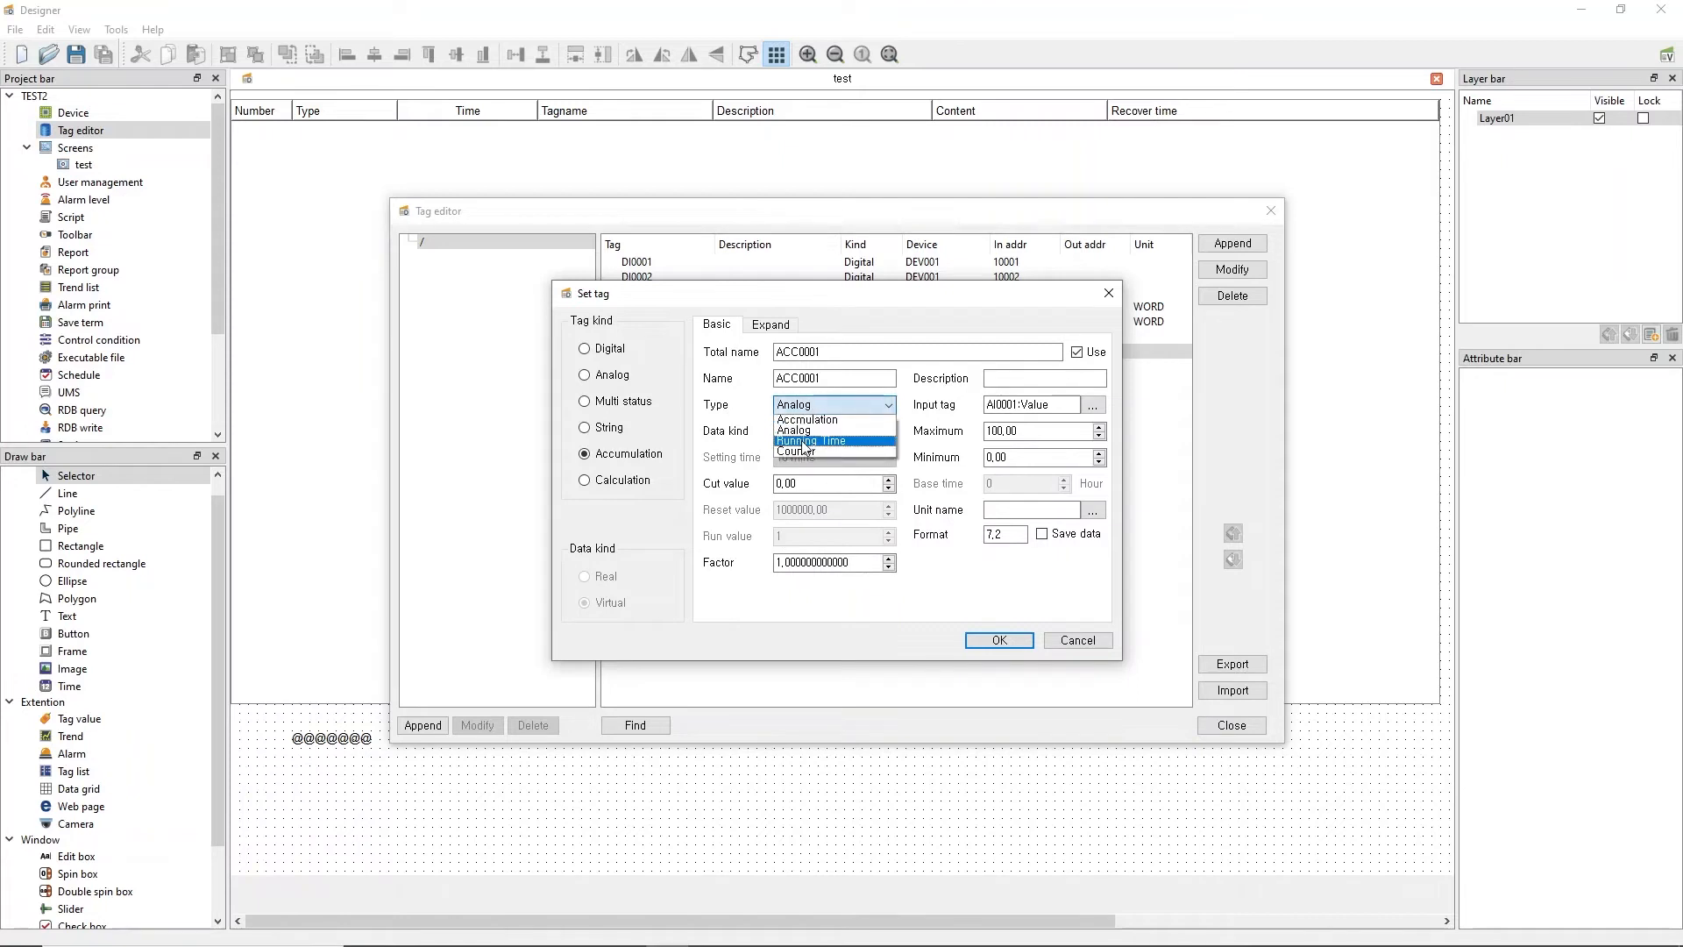
{"action": "left_click", "coordinate": [801, 440]}
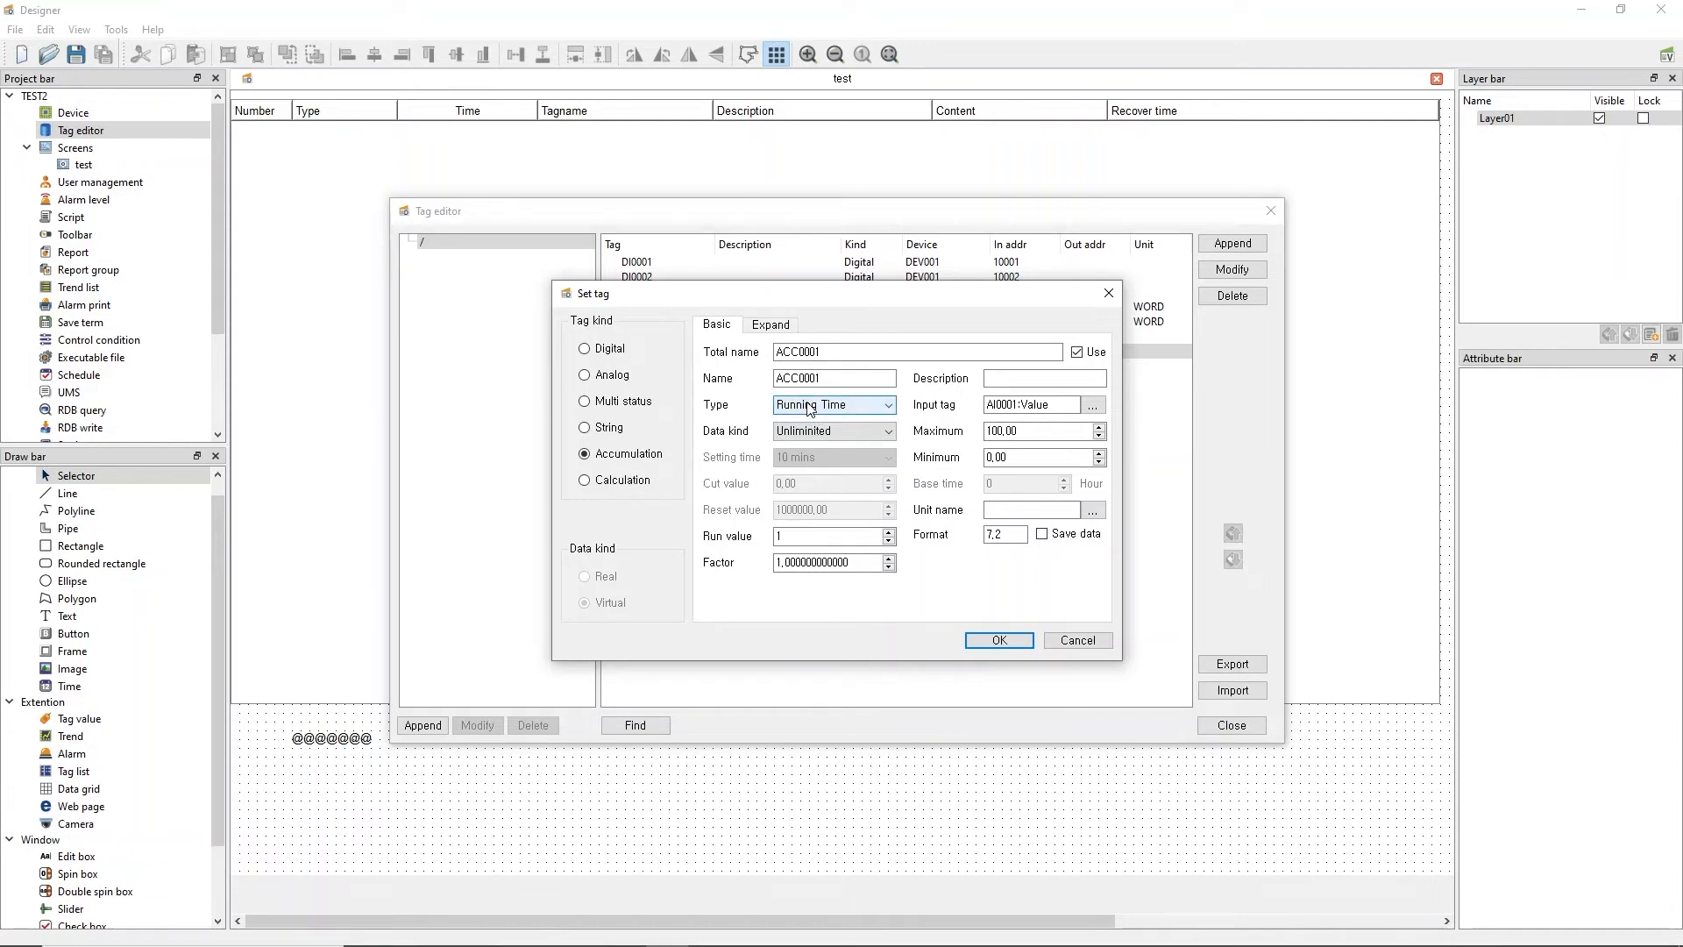
{"action": "double_click", "coordinate": [791, 534]}
Try the Counter type for ACC0001 and inspect its run value and factor settings.
{"action": "left_click", "coordinate": [823, 407]}
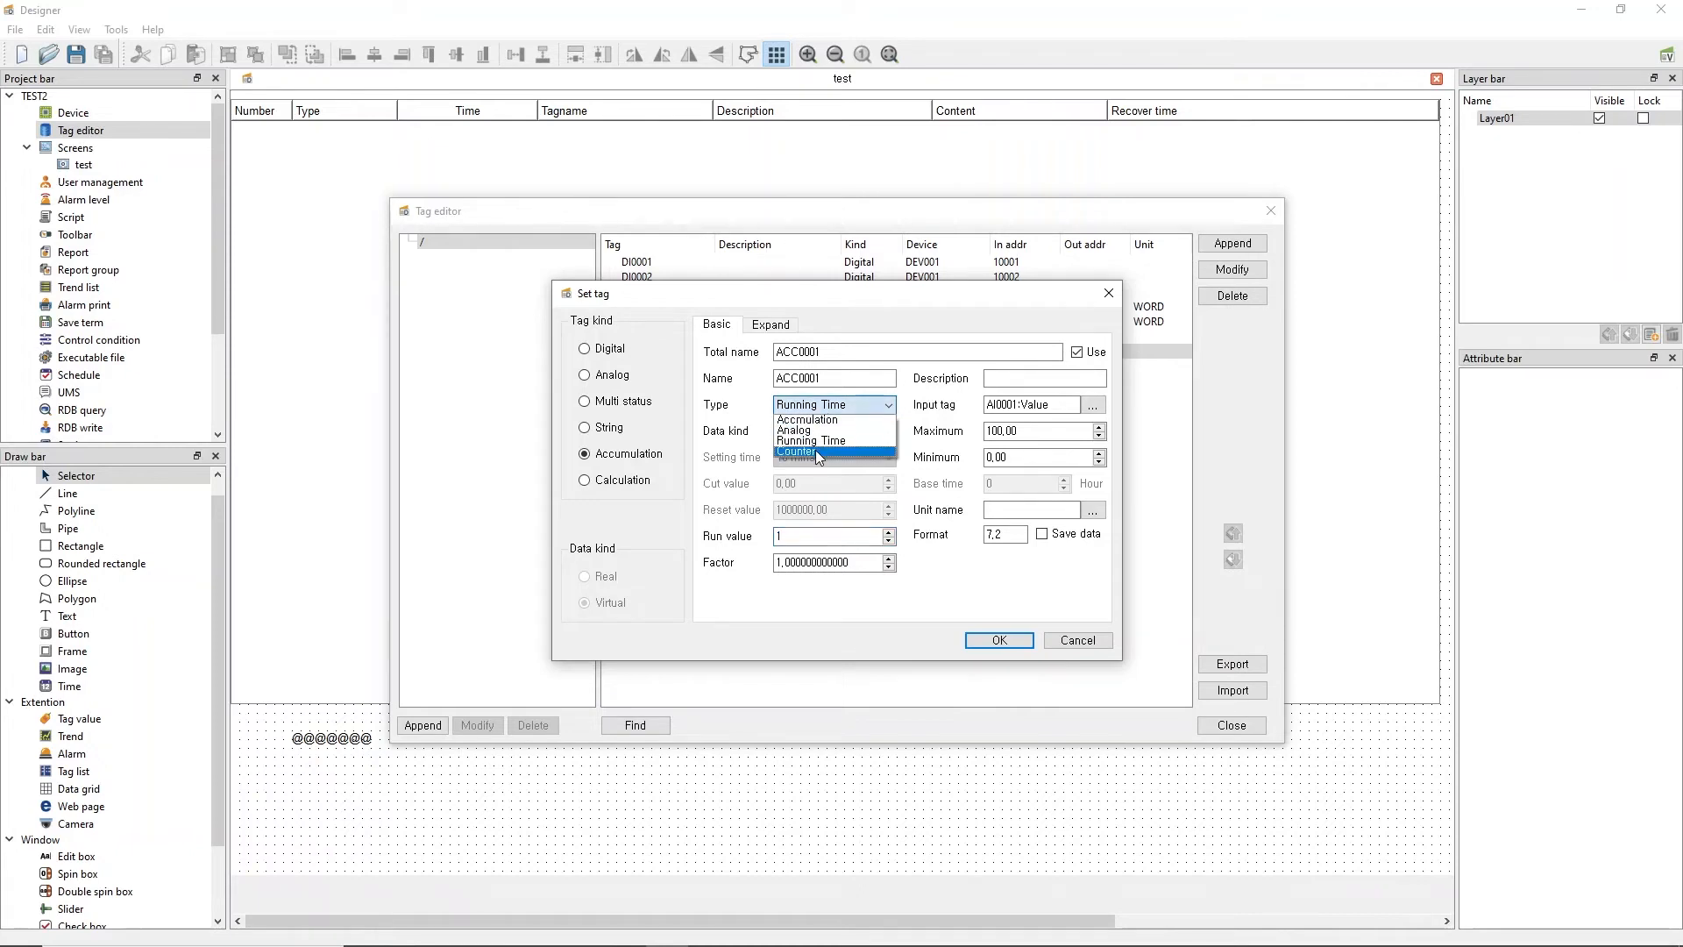
{"action": "left_click", "coordinate": [815, 450]}
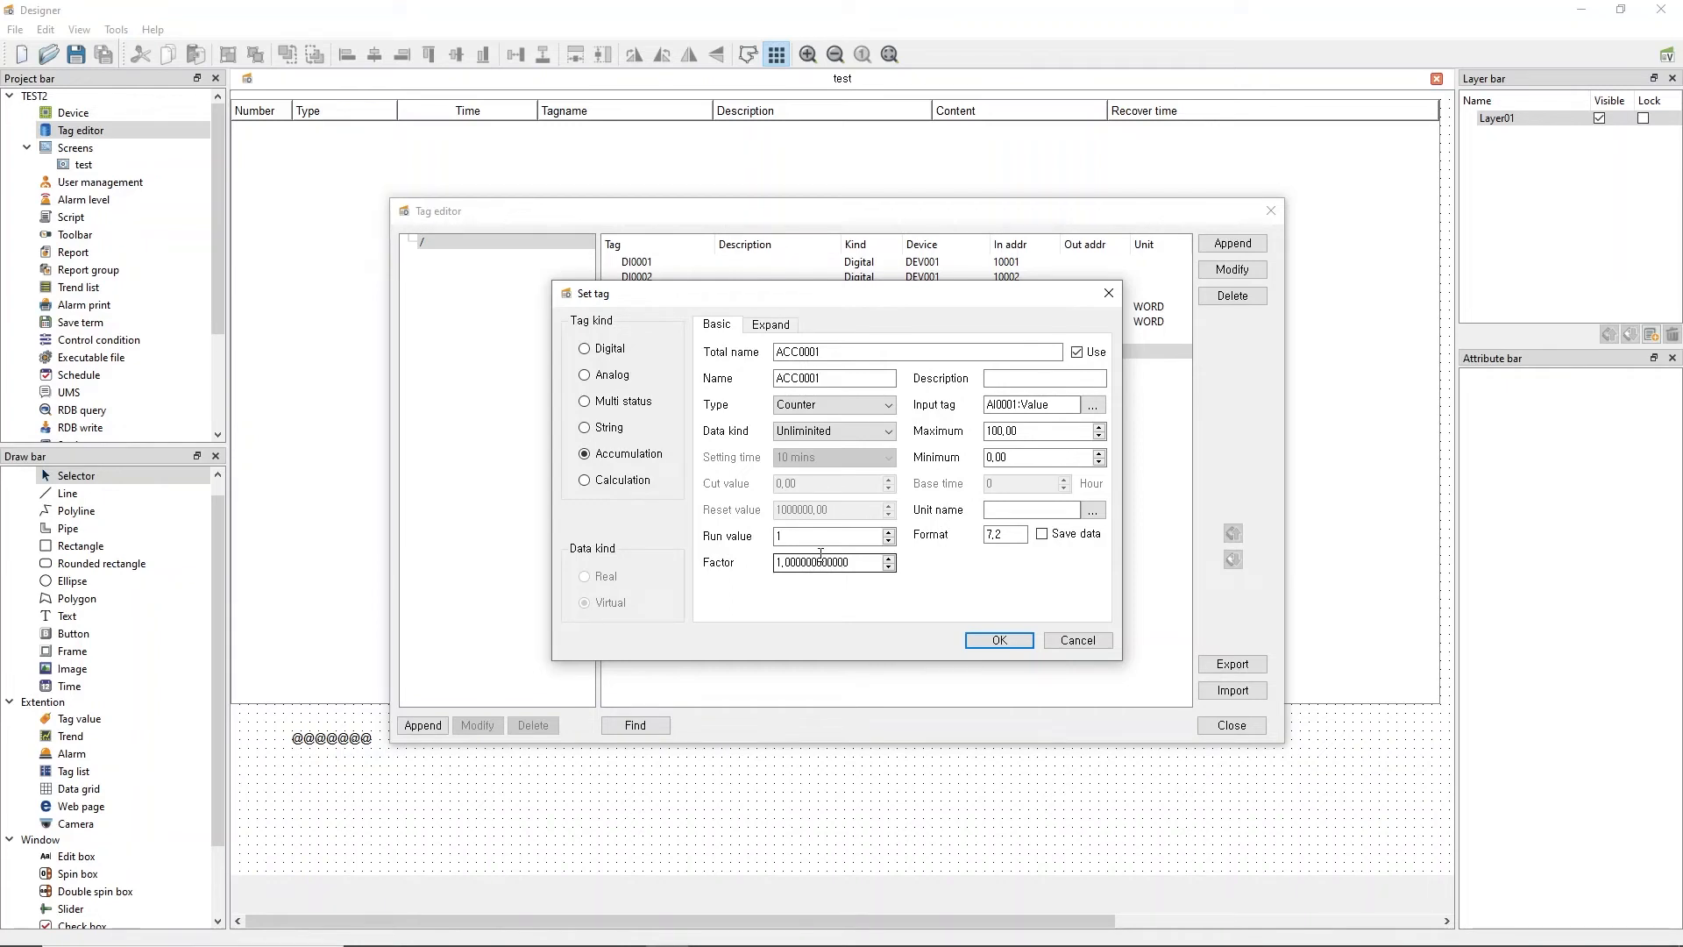
{"action": "left_click", "coordinate": [796, 538]}
{"action": "double_click", "coordinate": [804, 538]}
{"action": "left_click_drag", "start_coordinate": [854, 562], "coordinate": [750, 563]}
Compare the cut value setting of ACC0001 under the Accumulation and Analog types, ending on Accumulation.
{"action": "left_click", "coordinate": [815, 405]}
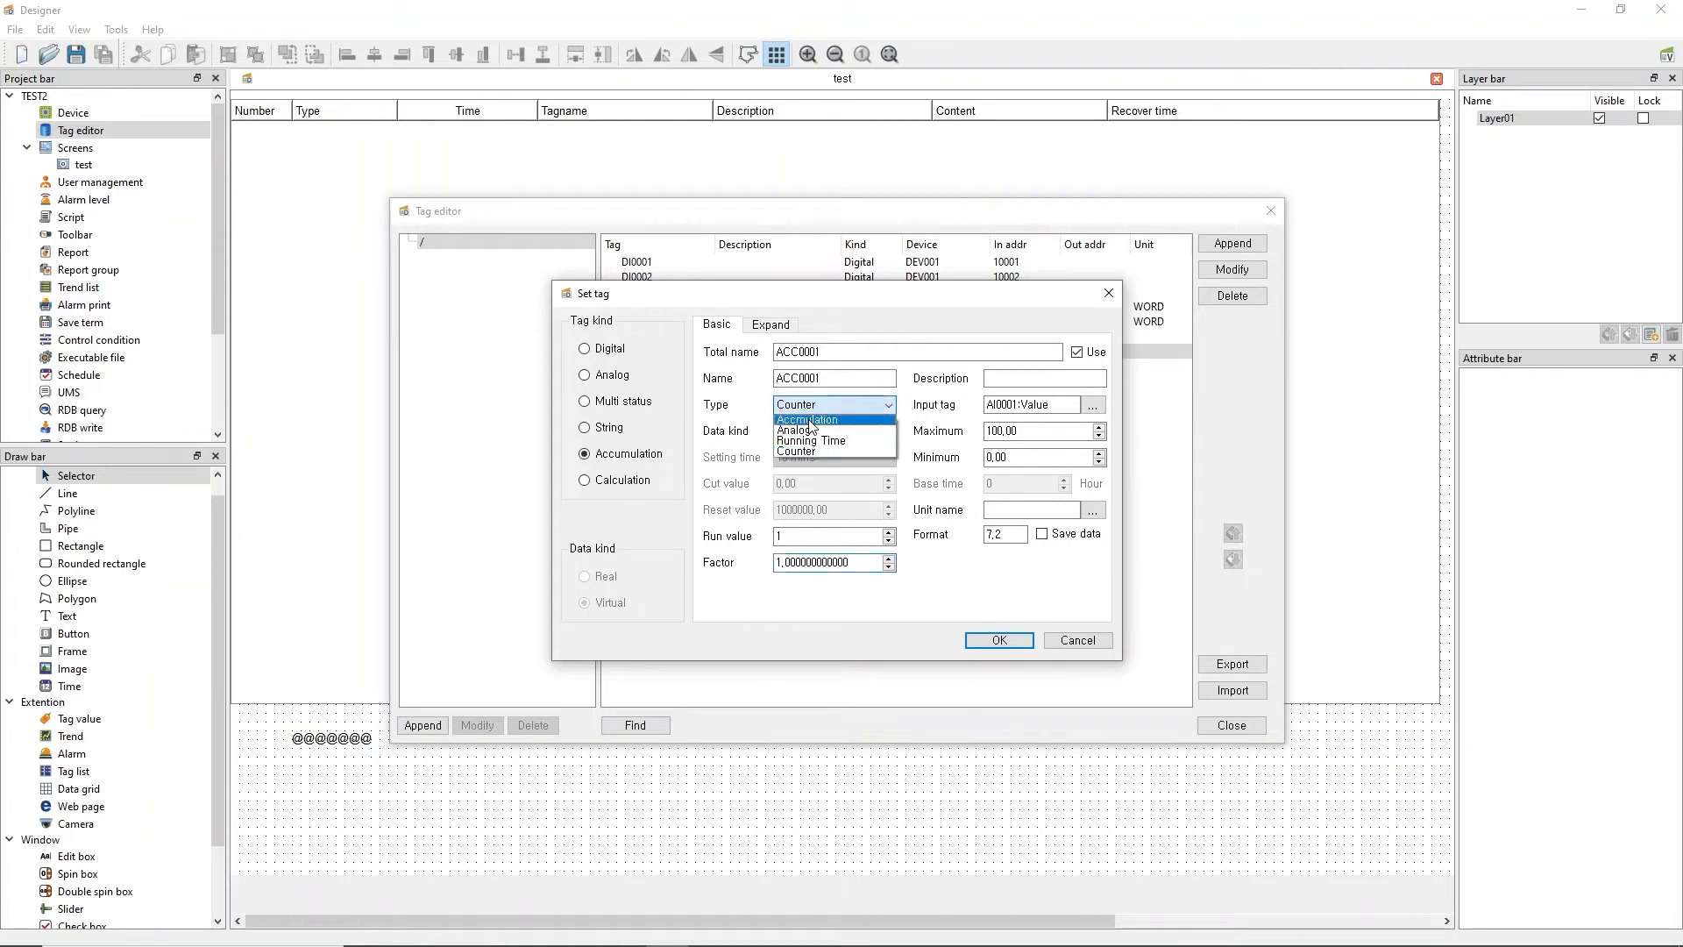
{"action": "left_click", "coordinate": [808, 420]}
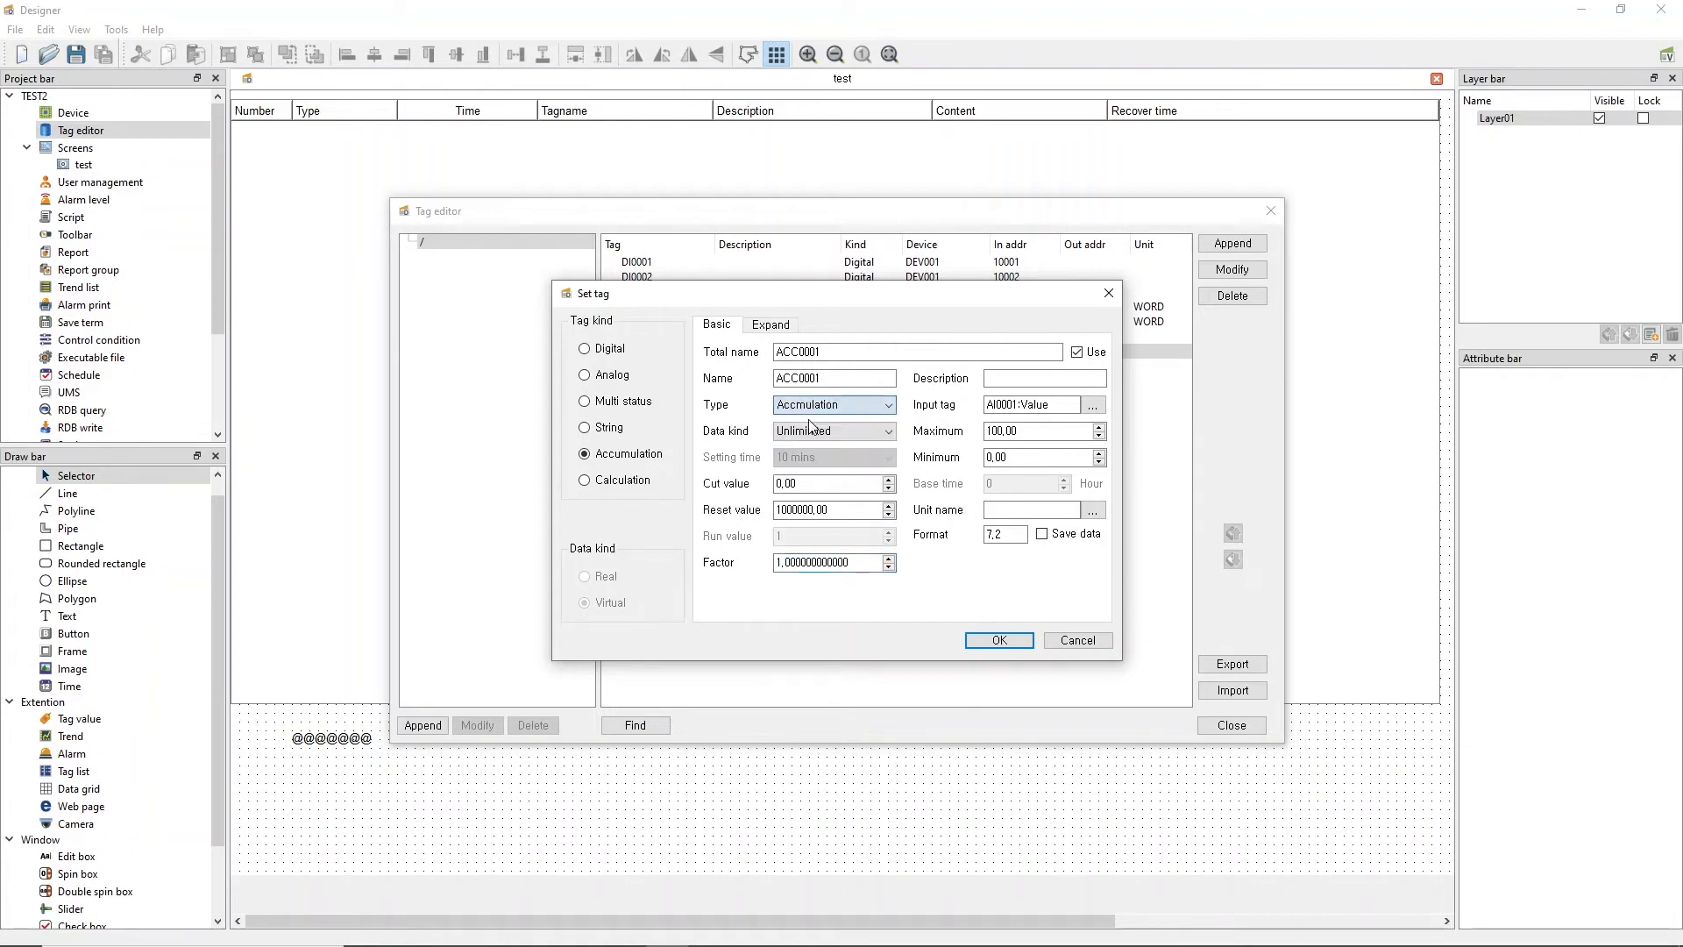
{"action": "double_click", "coordinate": [815, 487]}
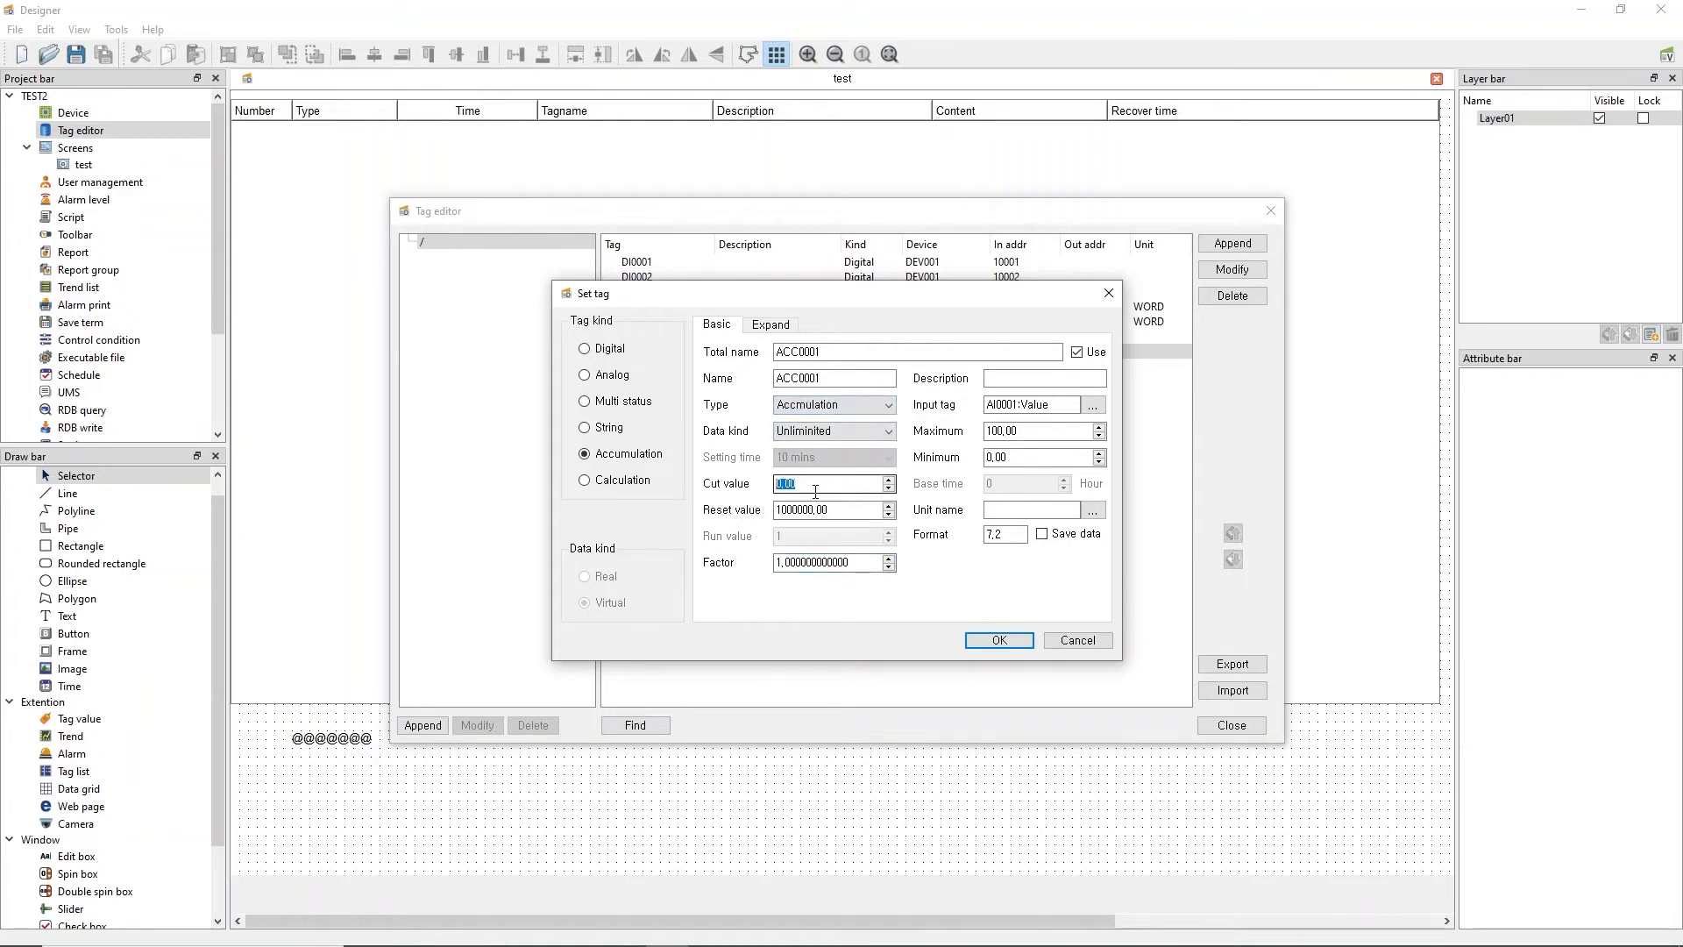
{"action": "left_click", "coordinate": [819, 405]}
{"action": "left_click", "coordinate": [819, 433]}
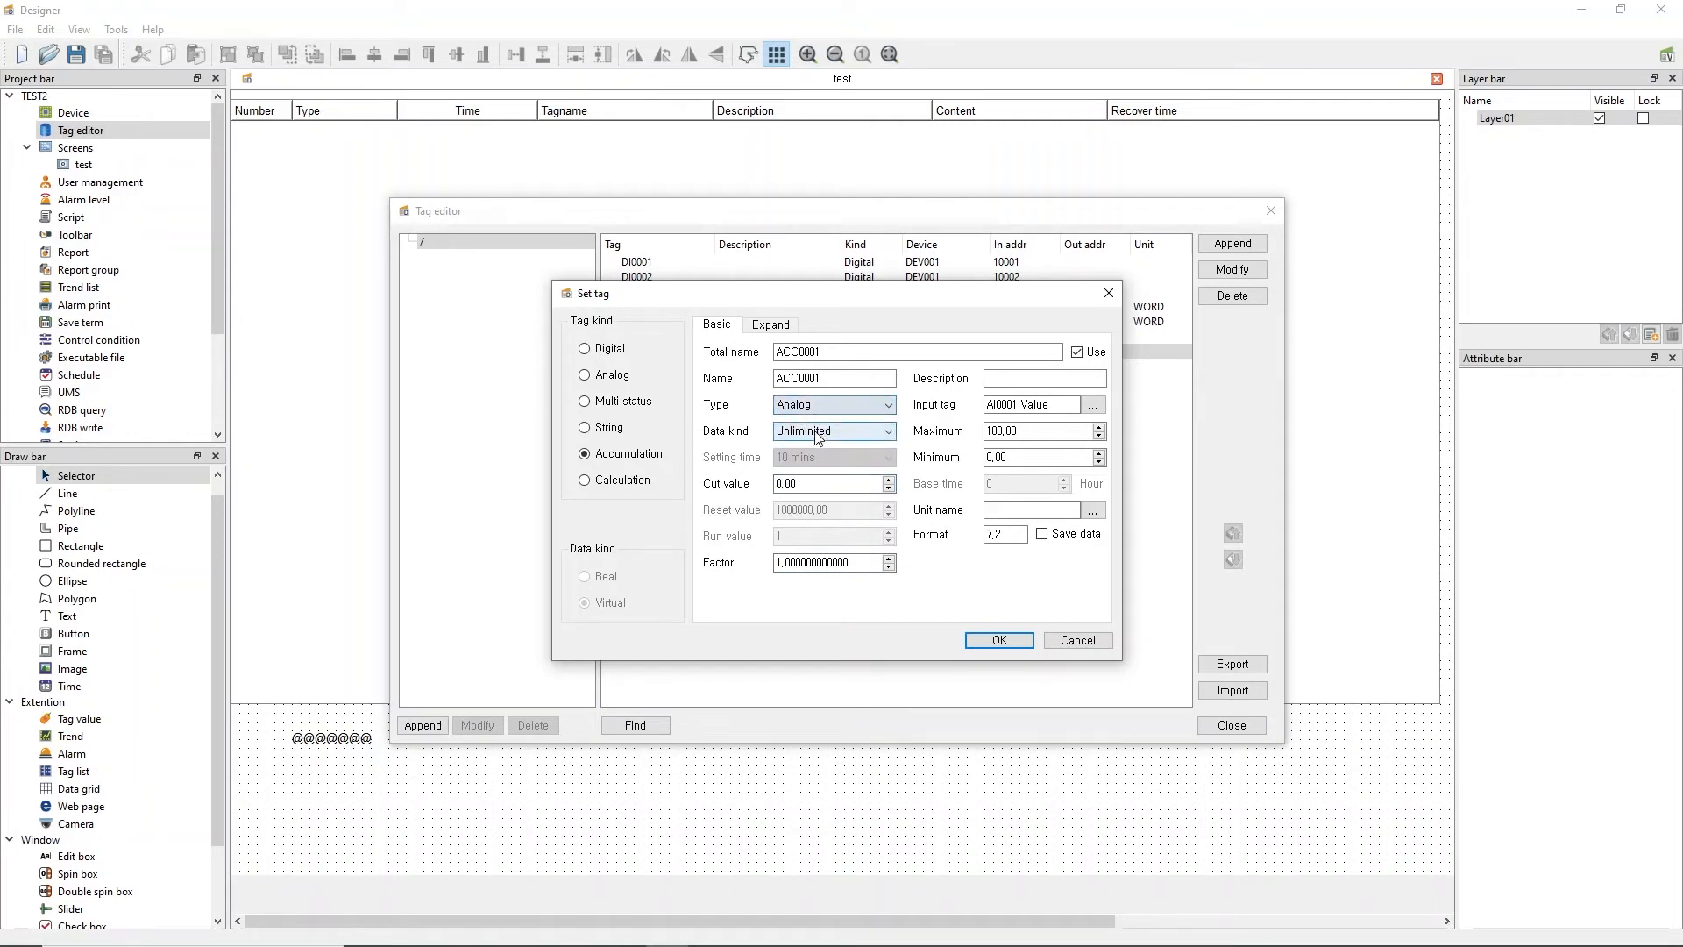
{"action": "left_click", "coordinate": [819, 407]}
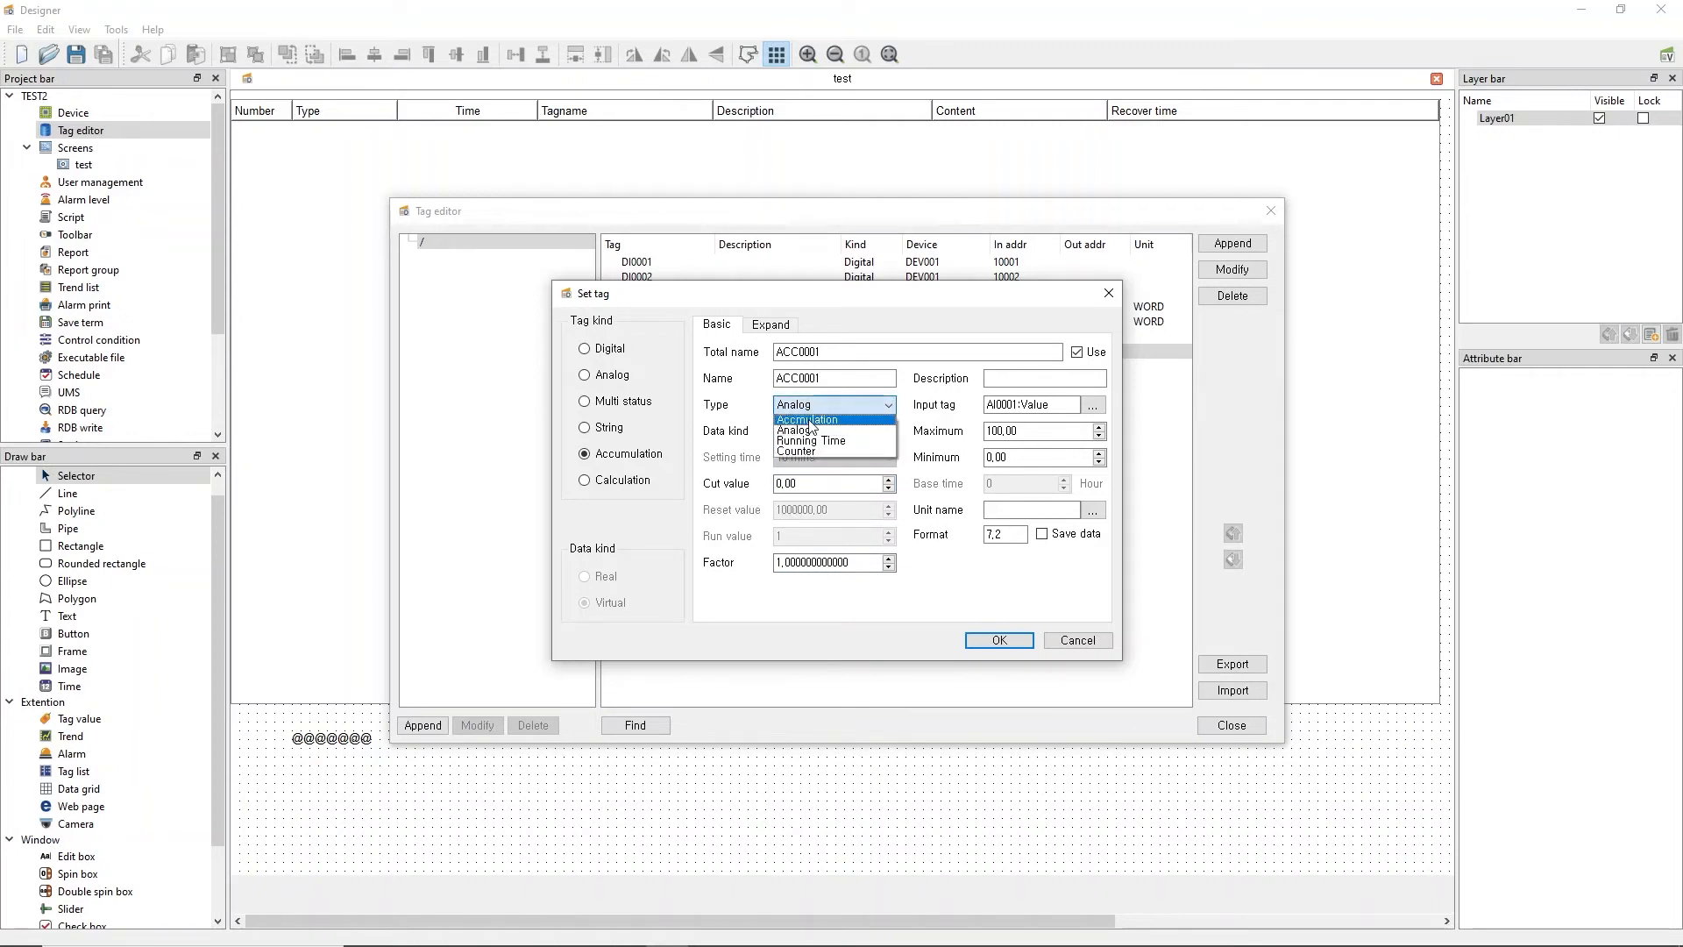
{"action": "left_click", "coordinate": [808, 421]}
Try a cut value of 100 for ACC0001, restore it to 0, and inspect the reset value.
{"action": "type", "text": "1"}
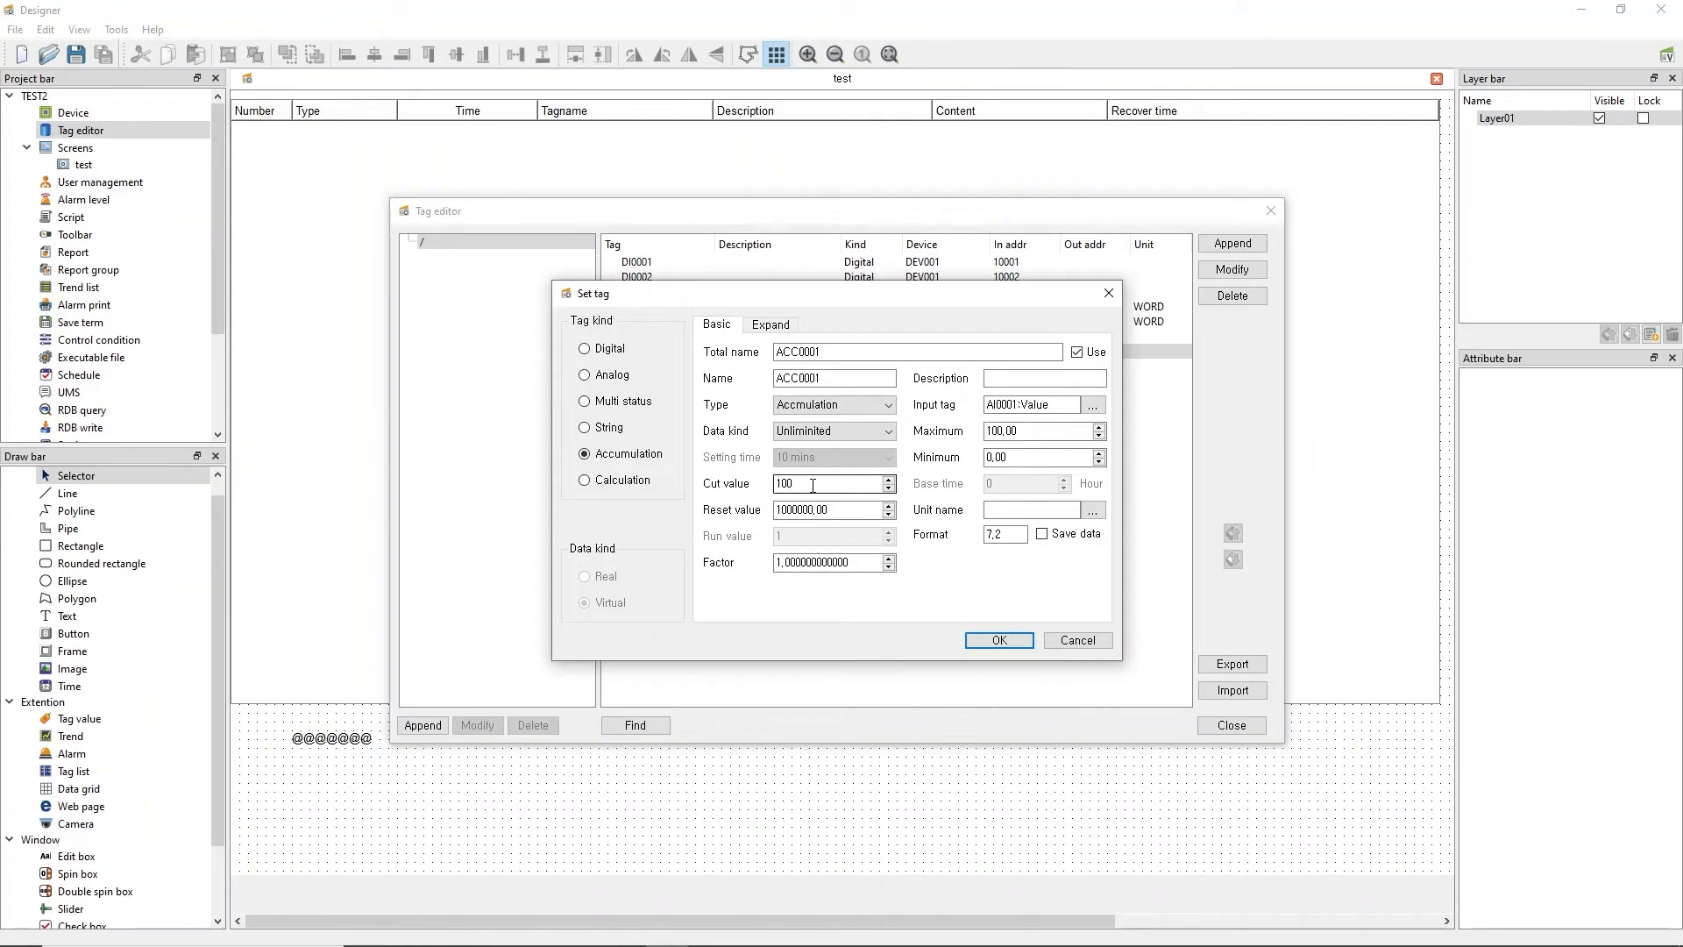
{"action": "left_click_drag", "start_coordinate": [813, 485], "coordinate": [745, 519]}
{"action": "type", "text": "0,"}
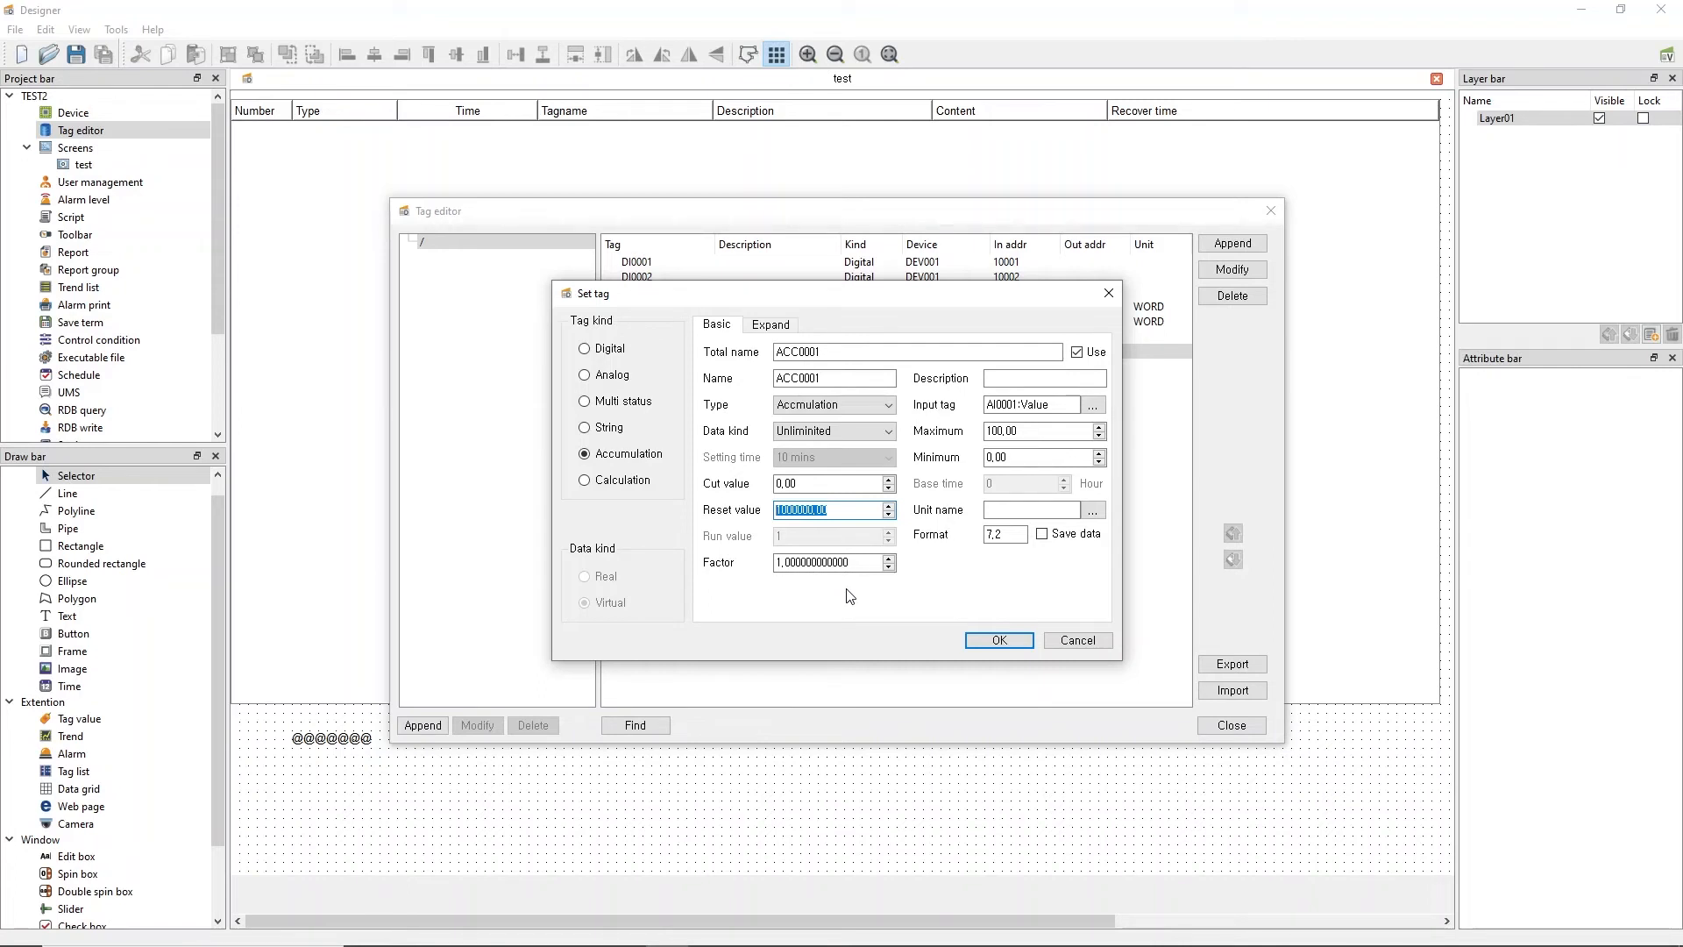
{"action": "left_click_drag", "start_coordinate": [845, 510], "coordinate": [712, 527]}
Set the type of ACC0001 to Analog with a cut value of 1 and add the tag.
{"action": "left_click", "coordinate": [806, 405]}
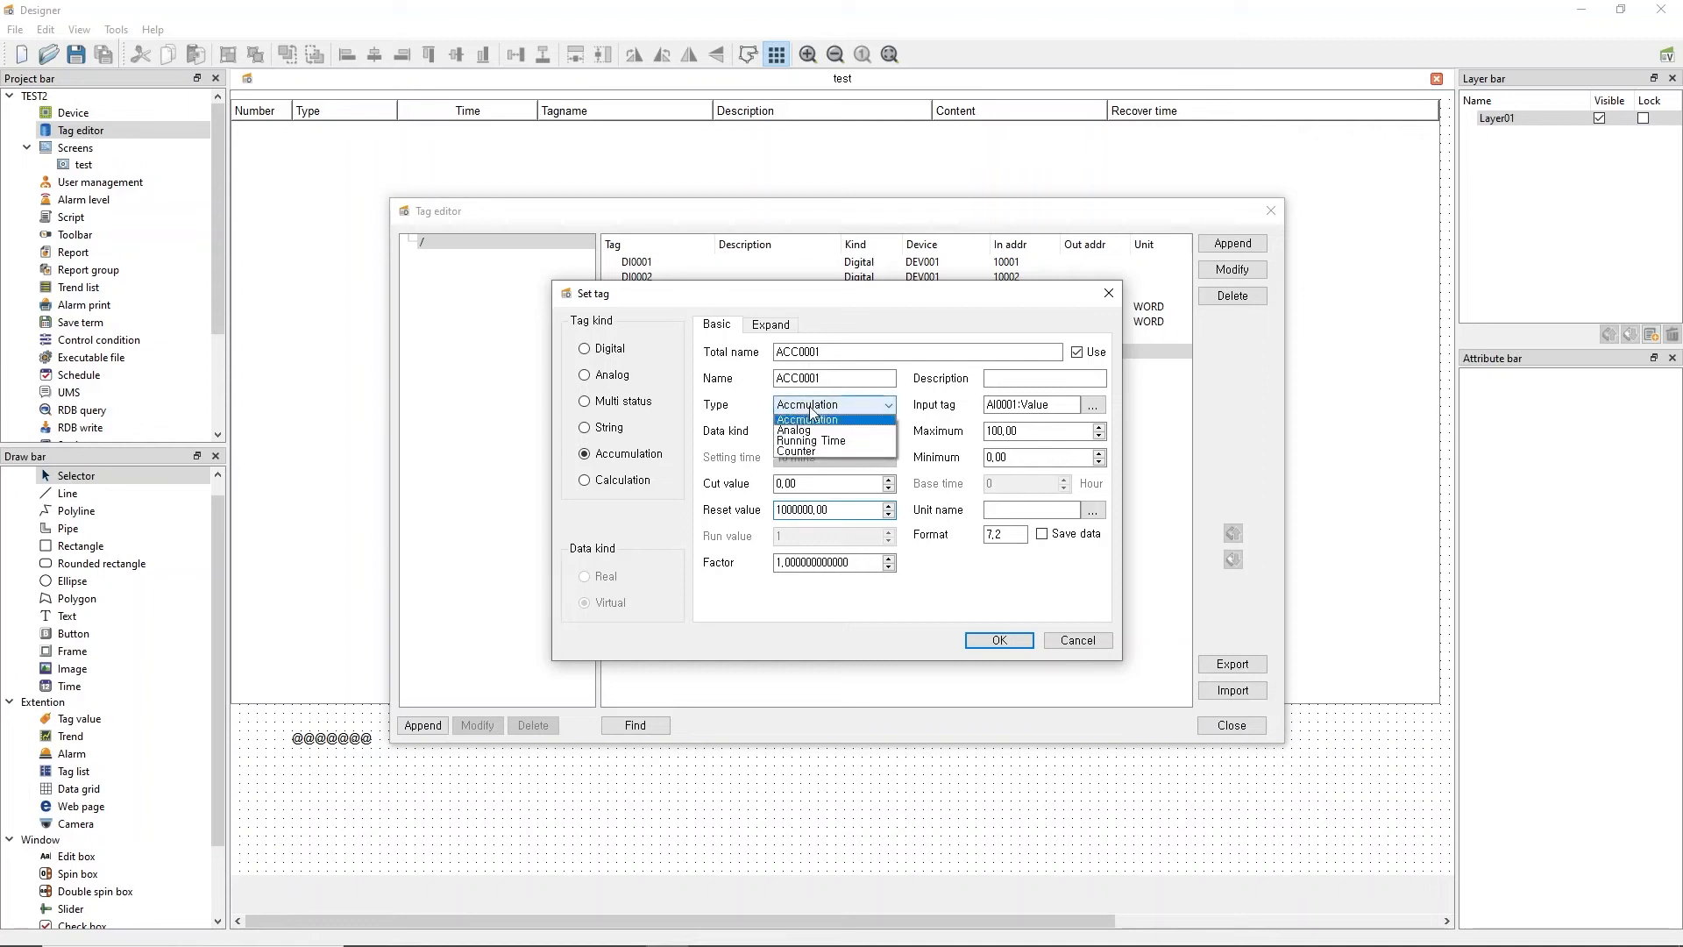
{"action": "left_click", "coordinate": [801, 432]}
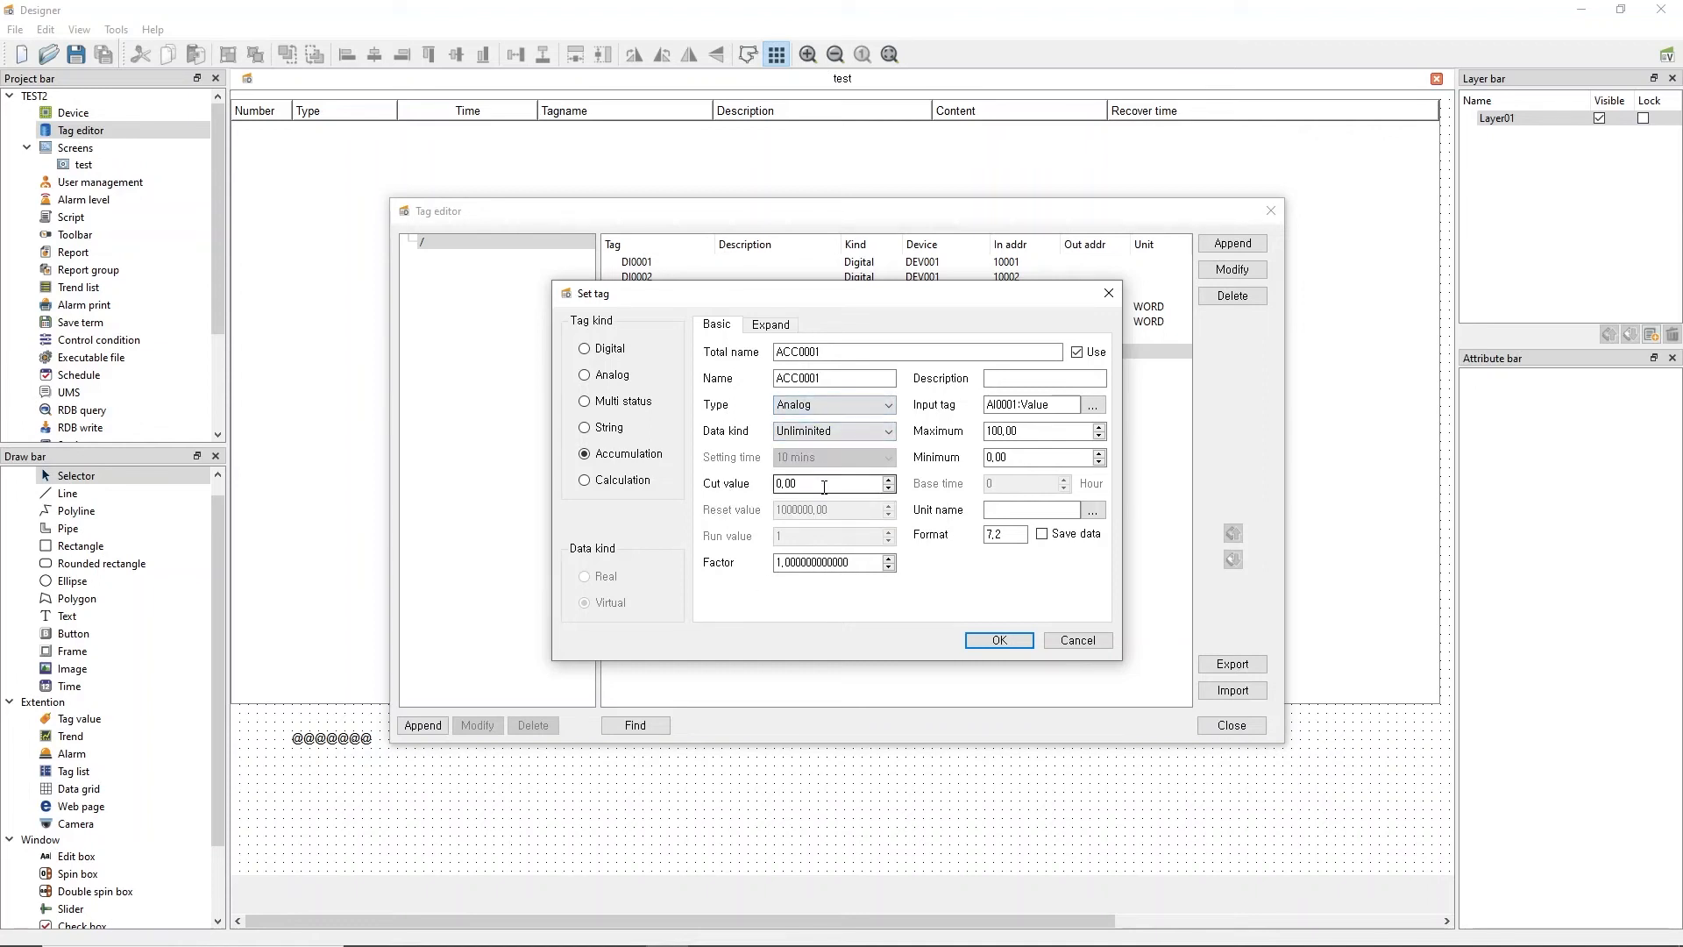
{"action": "left_click_drag", "start_coordinate": [824, 487], "coordinate": [739, 491]}
{"action": "type", "text": "1"}
{"action": "left_click", "coordinate": [1000, 641]}
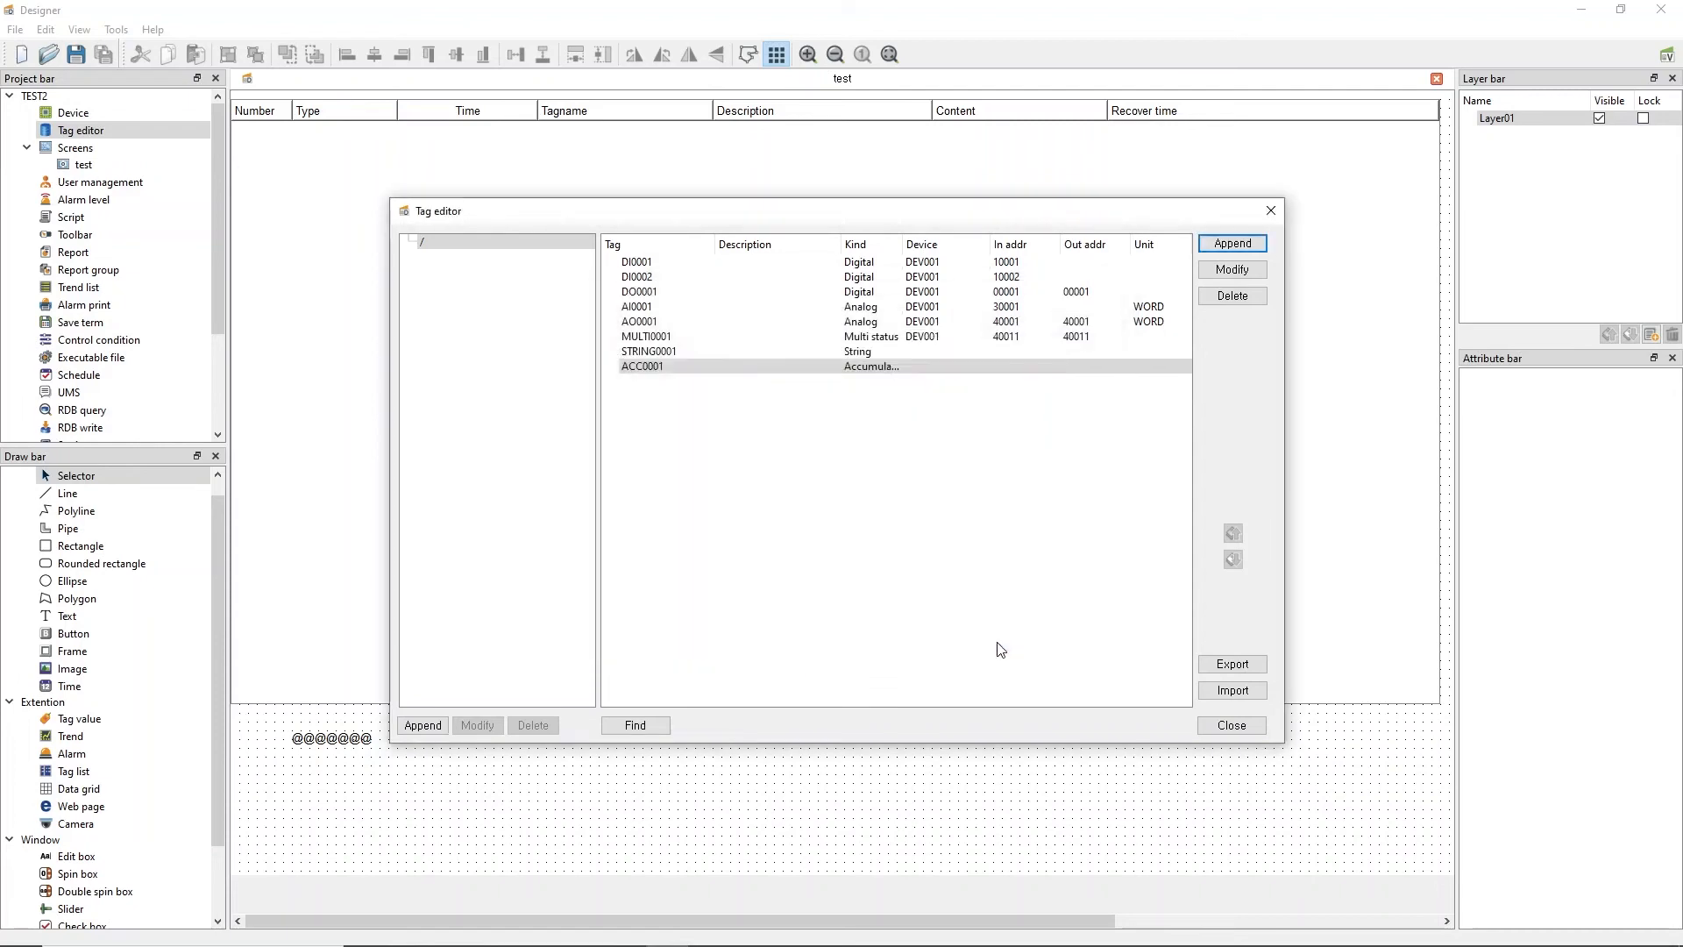
Start a new Calculation tag named CALC0001.
{"action": "left_click", "coordinate": [1242, 247]}
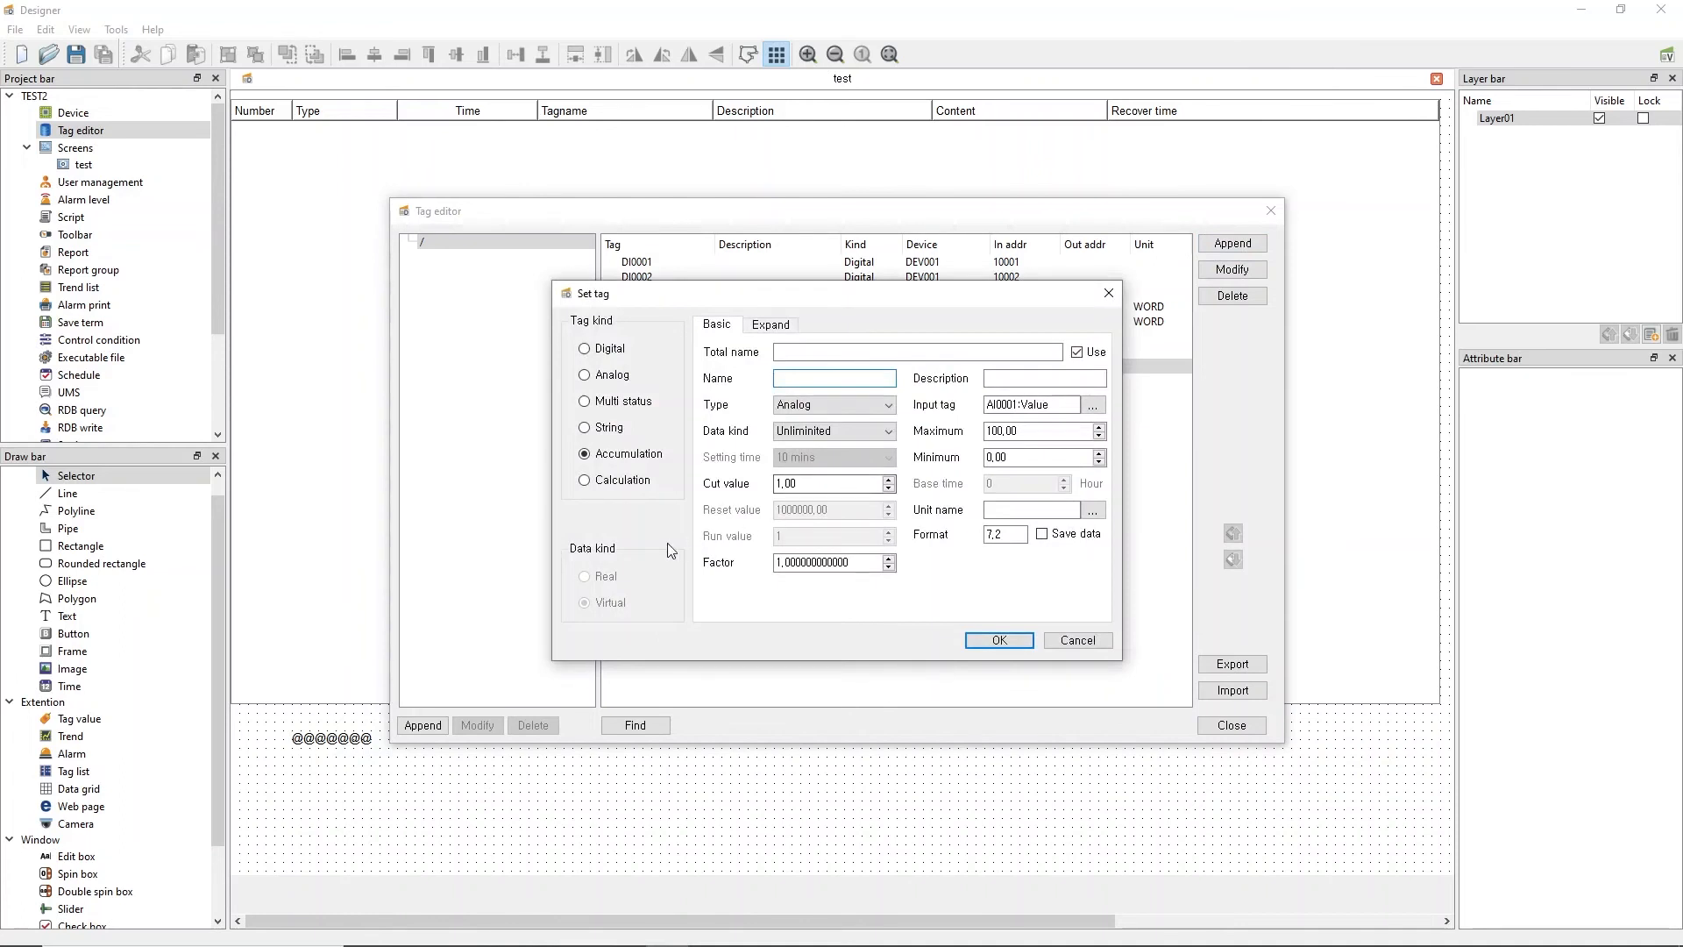
{"action": "left_click", "coordinate": [624, 484]}
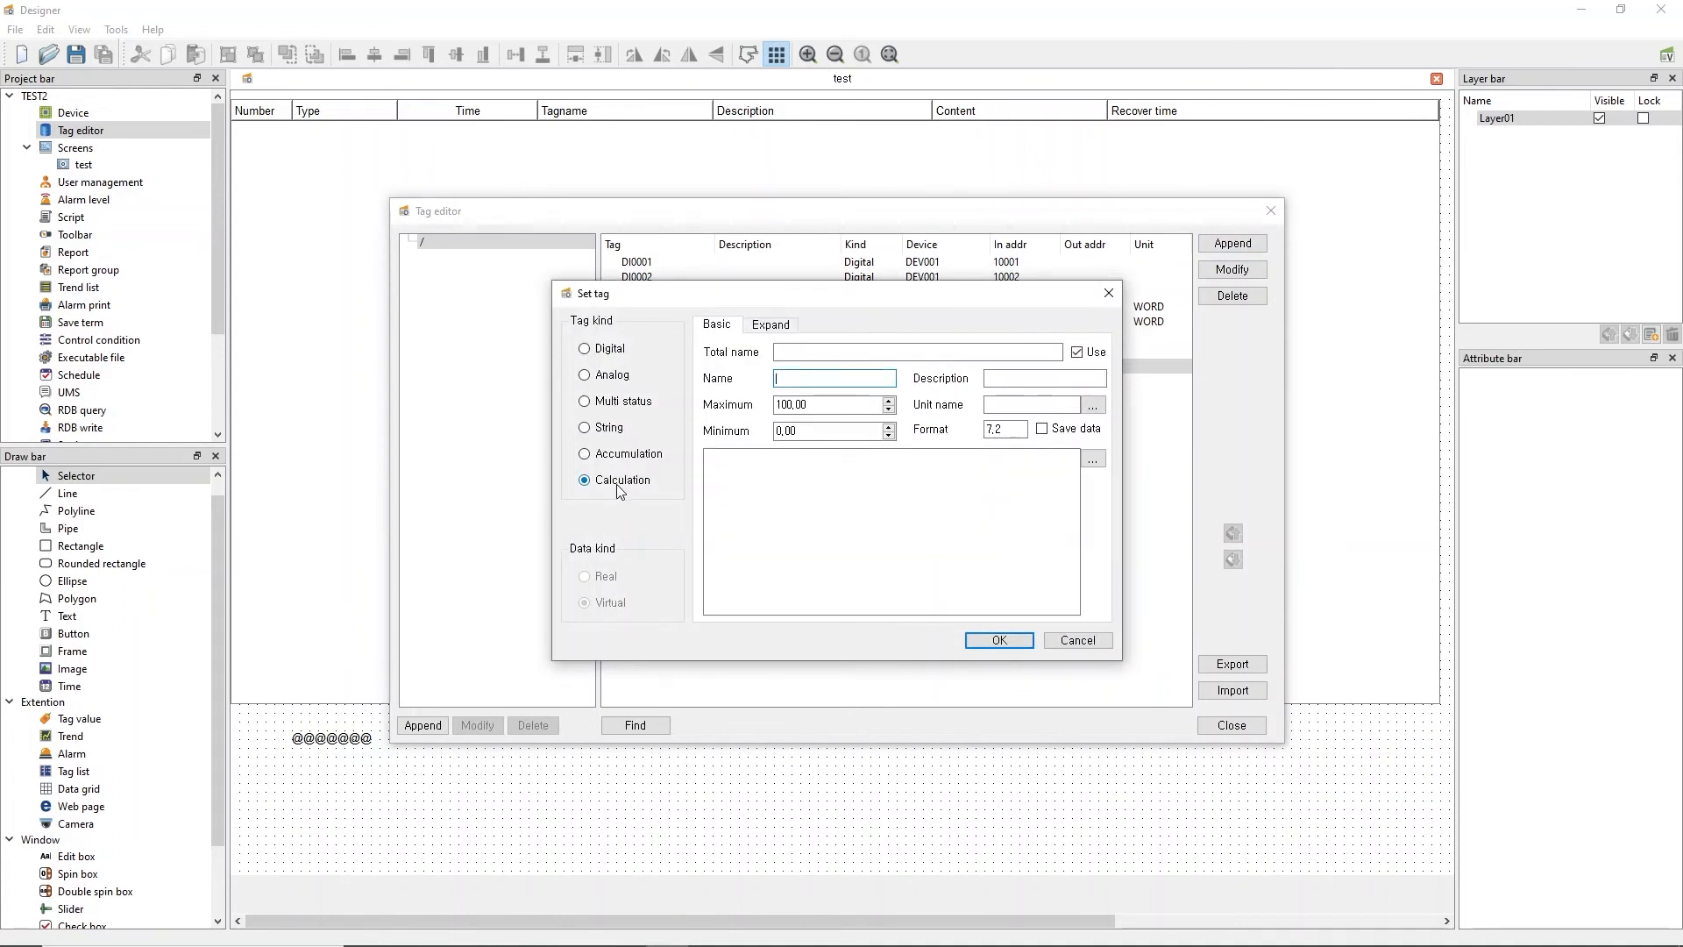
{"action": "type", "text": "CALC0001"}
Define the calculation of CALC0001 as AI0001:Value + AO0001:Value + MULTI0001:Value.
{"action": "left_click", "coordinate": [869, 502]}
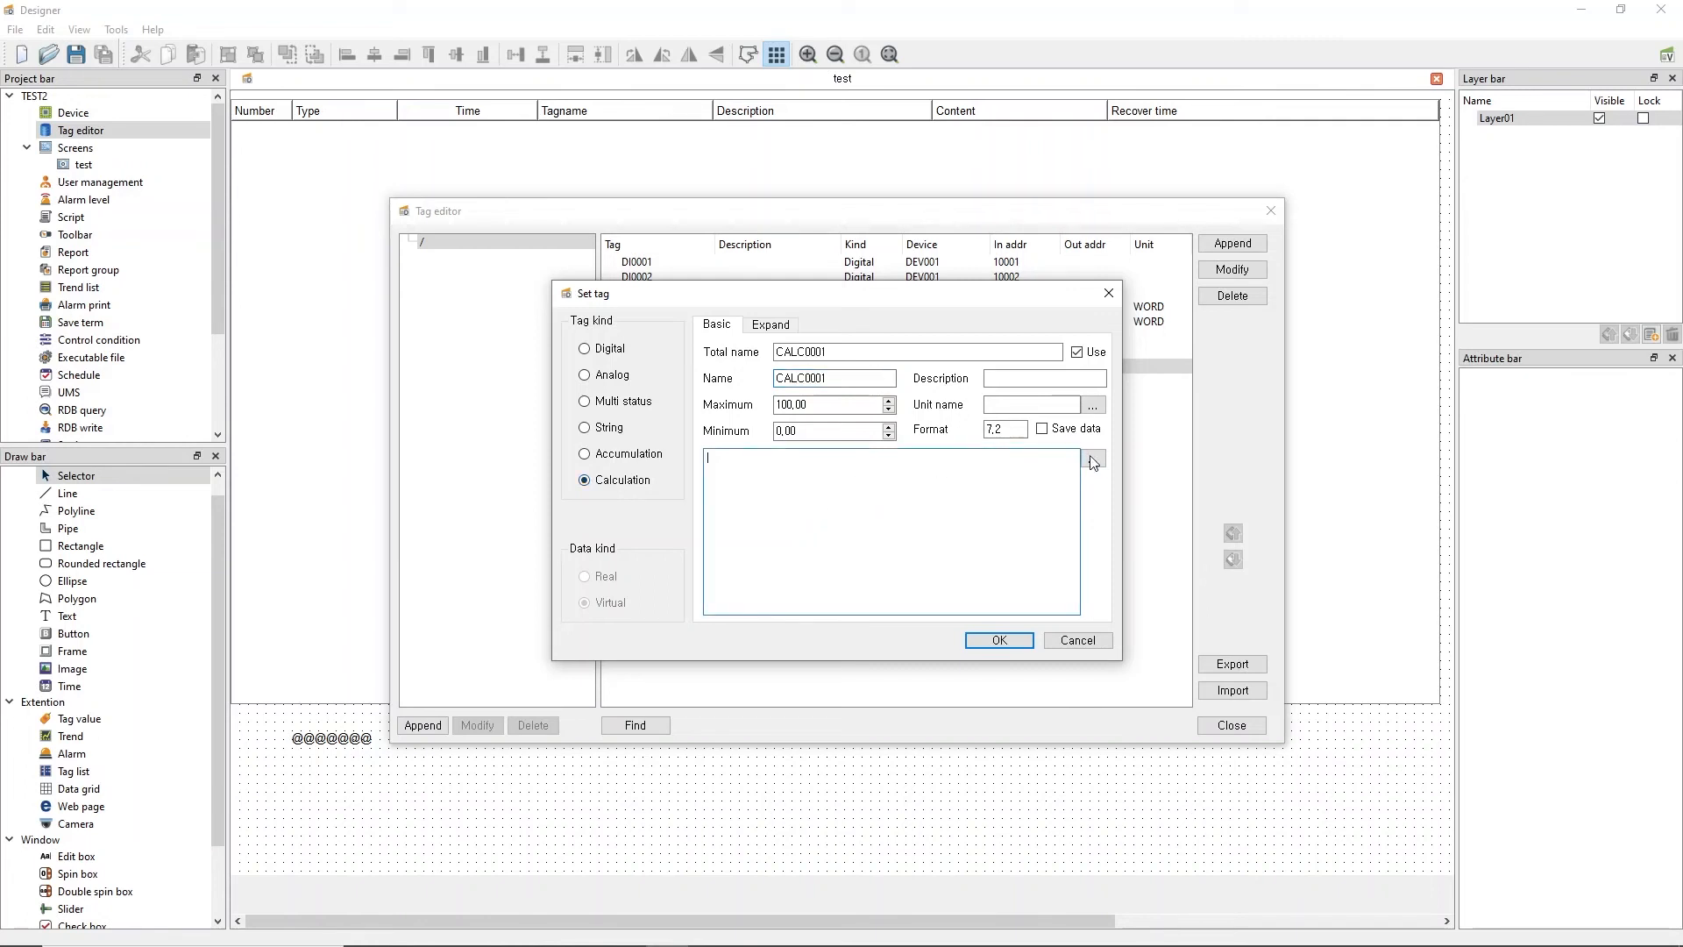
{"action": "left_click", "coordinate": [1093, 460]}
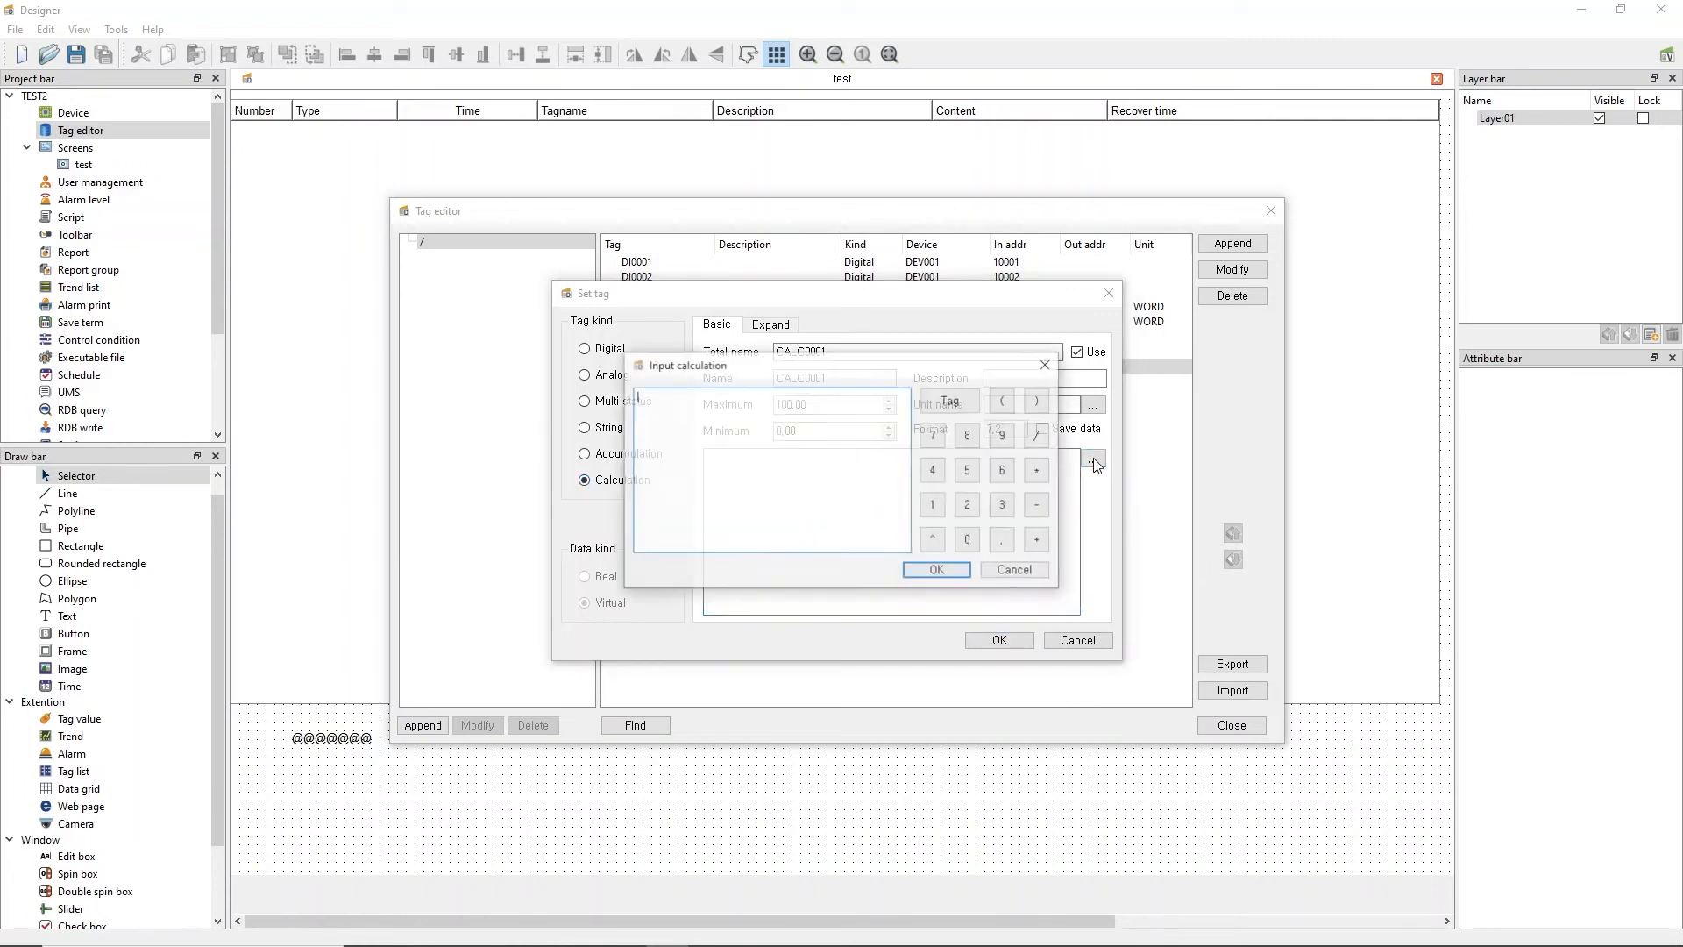
{"action": "left_click", "coordinate": [951, 400]}
{"action": "left_click", "coordinate": [658, 316]}
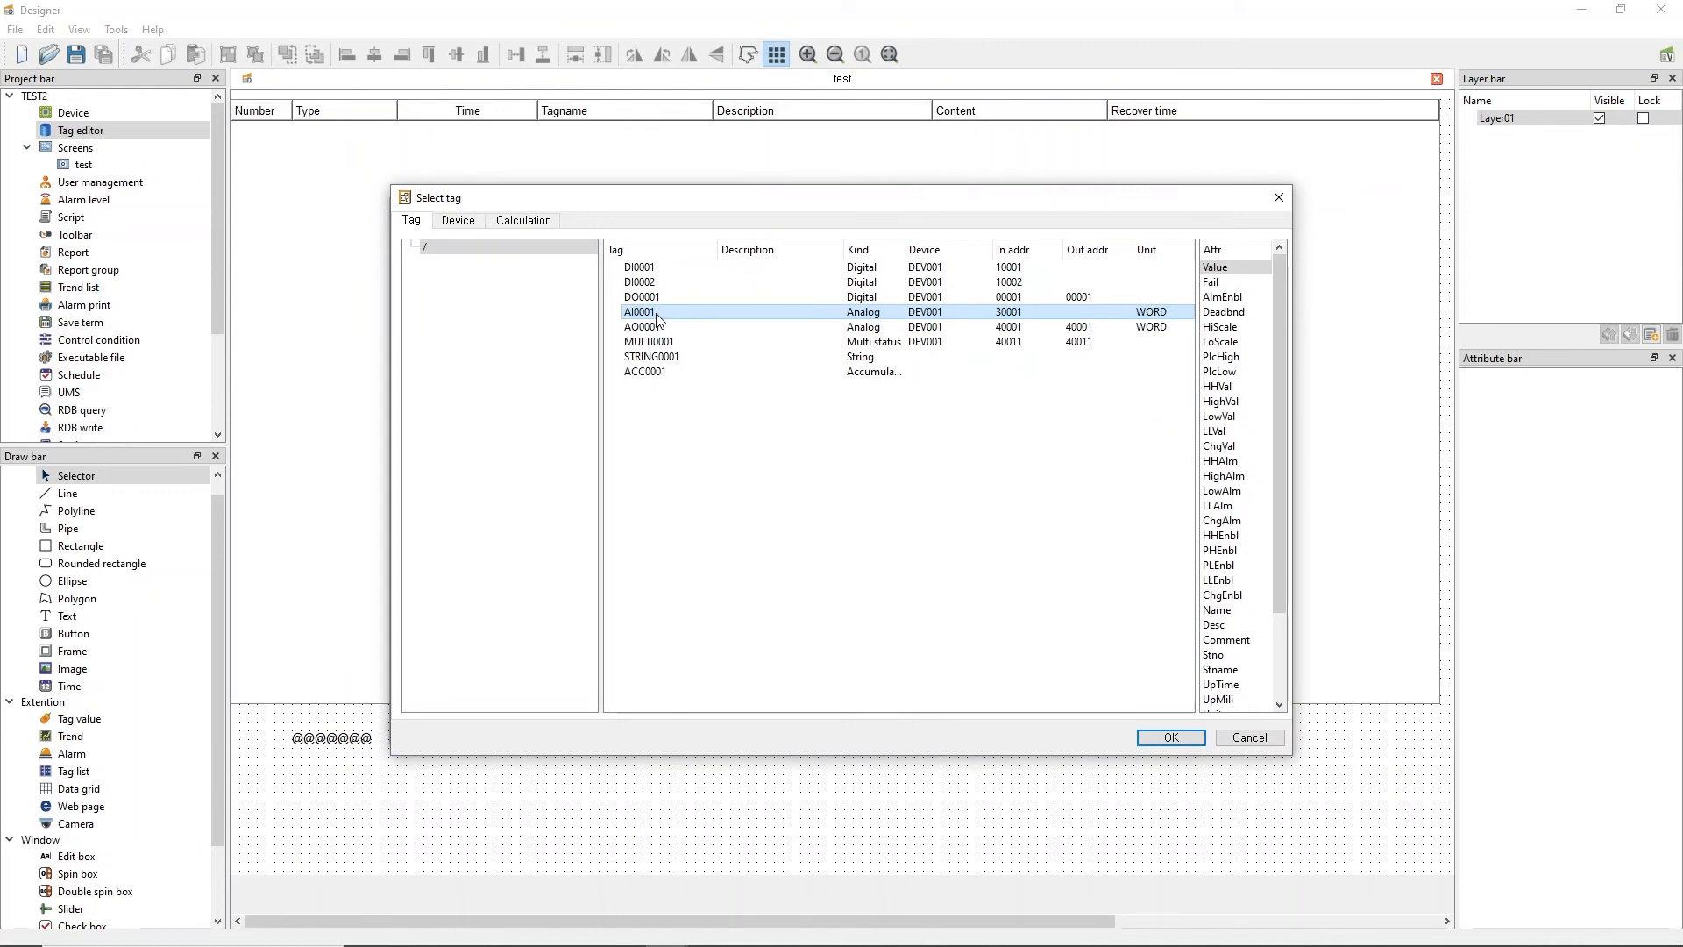
{"action": "double_click", "coordinate": [658, 316]}
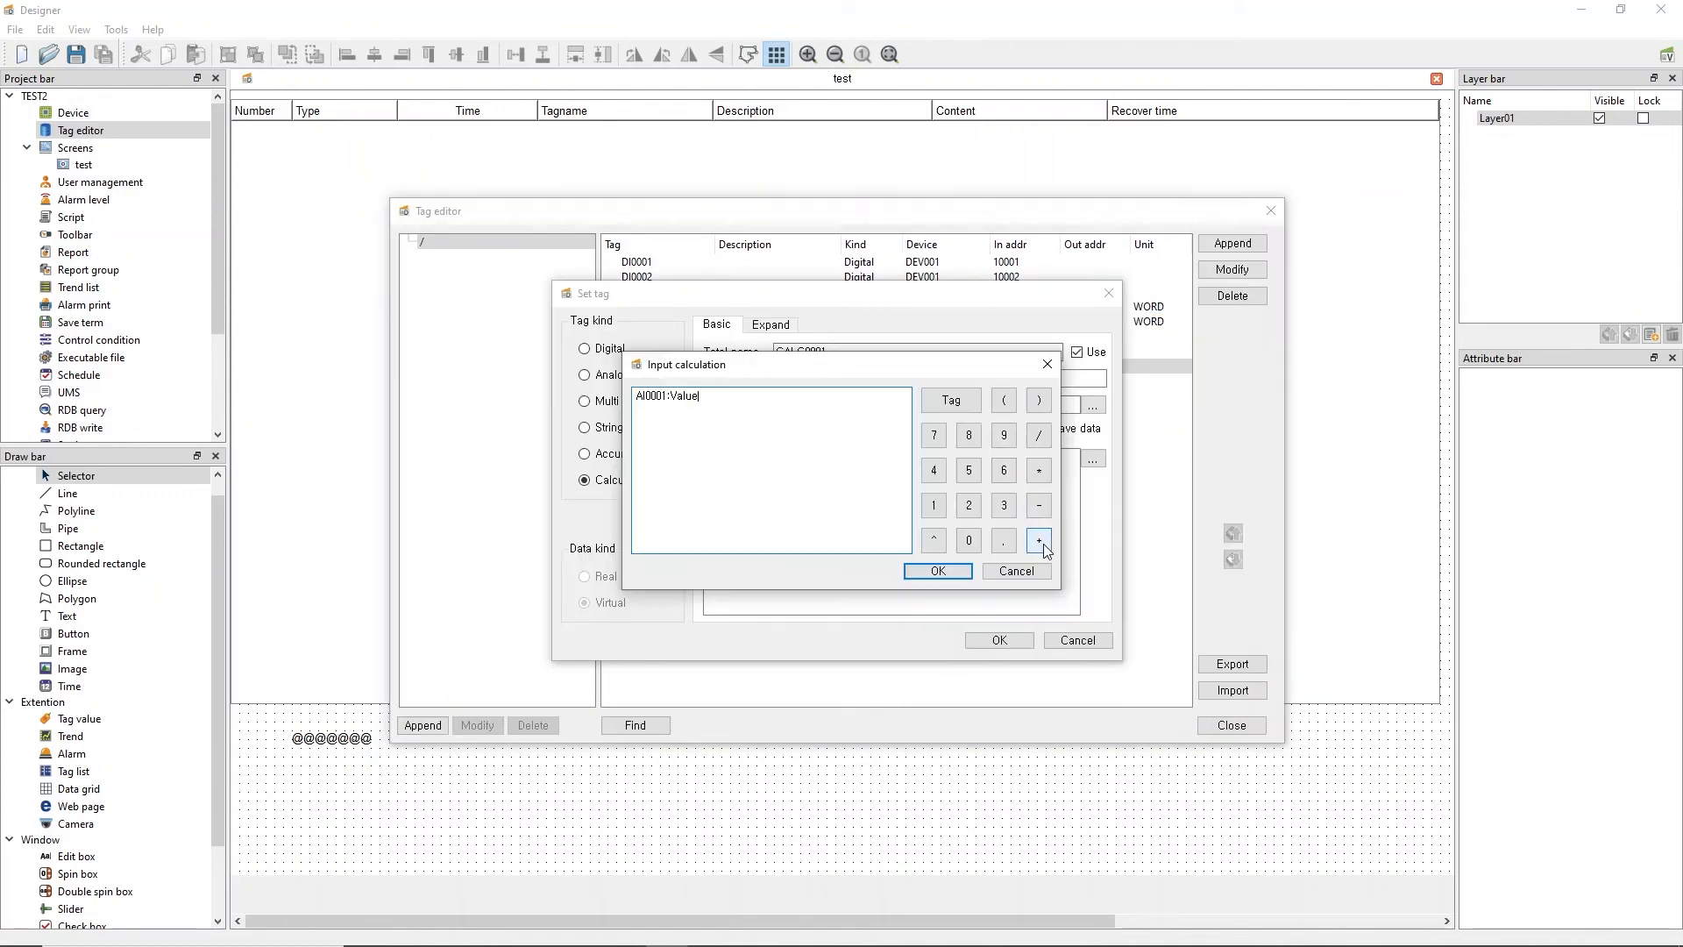
{"action": "left_click", "coordinate": [1039, 541]}
{"action": "left_click", "coordinate": [951, 401]}
{"action": "double_click", "coordinate": [647, 326]}
{"action": "left_click", "coordinate": [1038, 541]}
{"action": "left_click", "coordinate": [951, 401]}
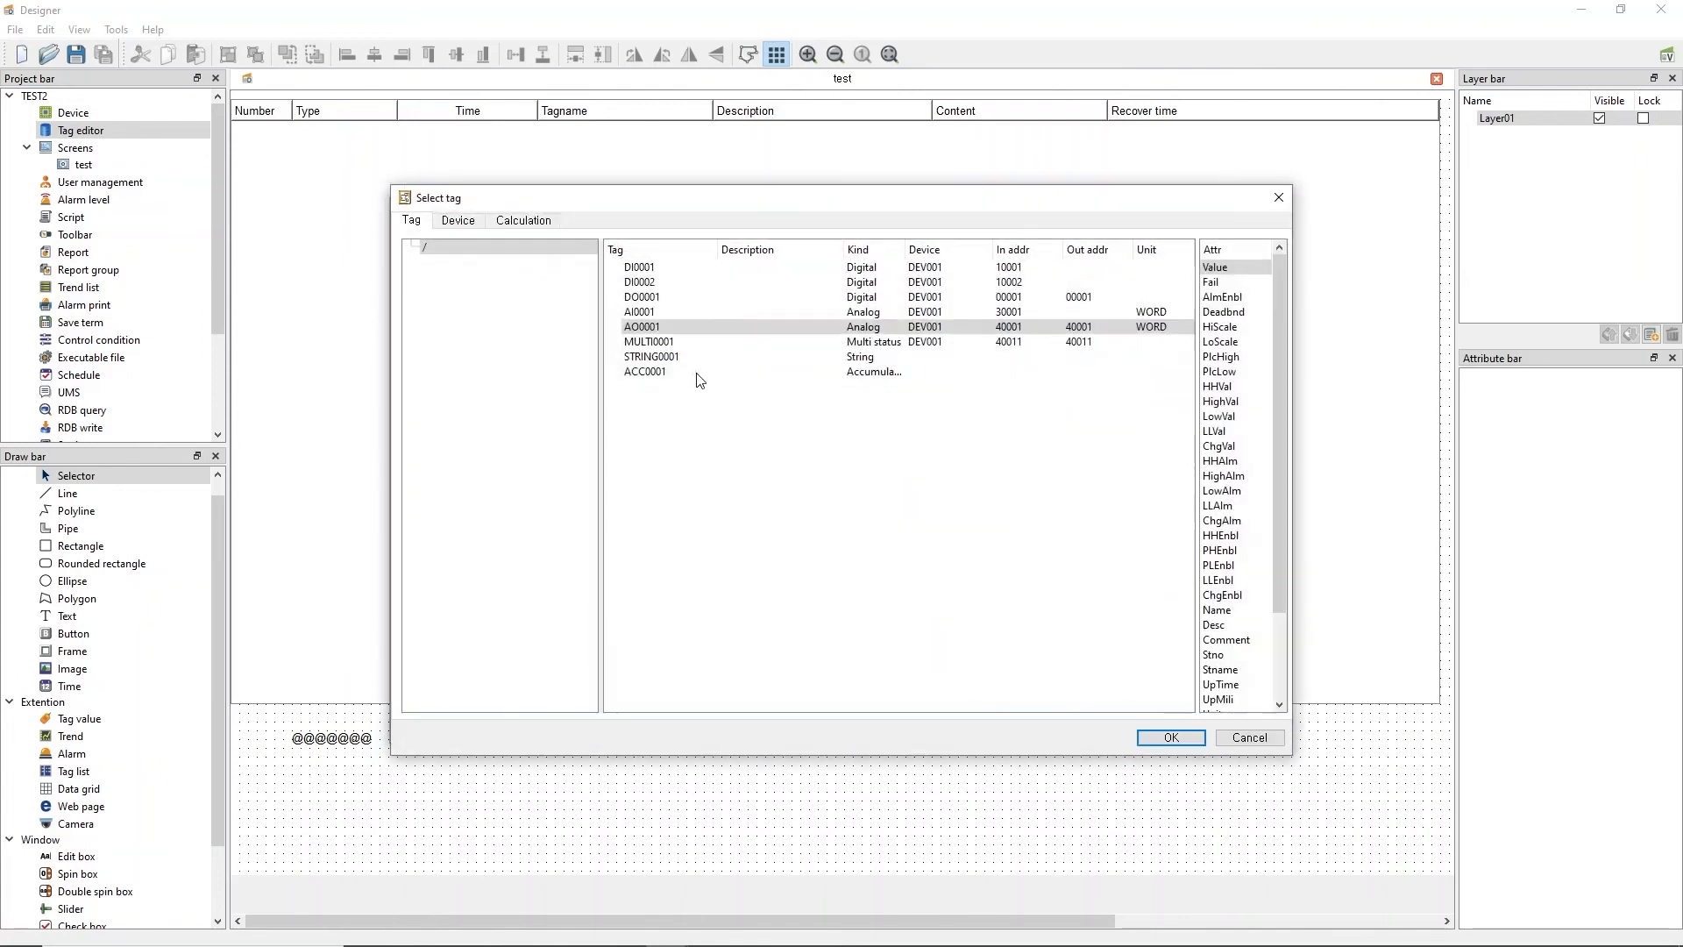
{"action": "double_click", "coordinate": [649, 341]}
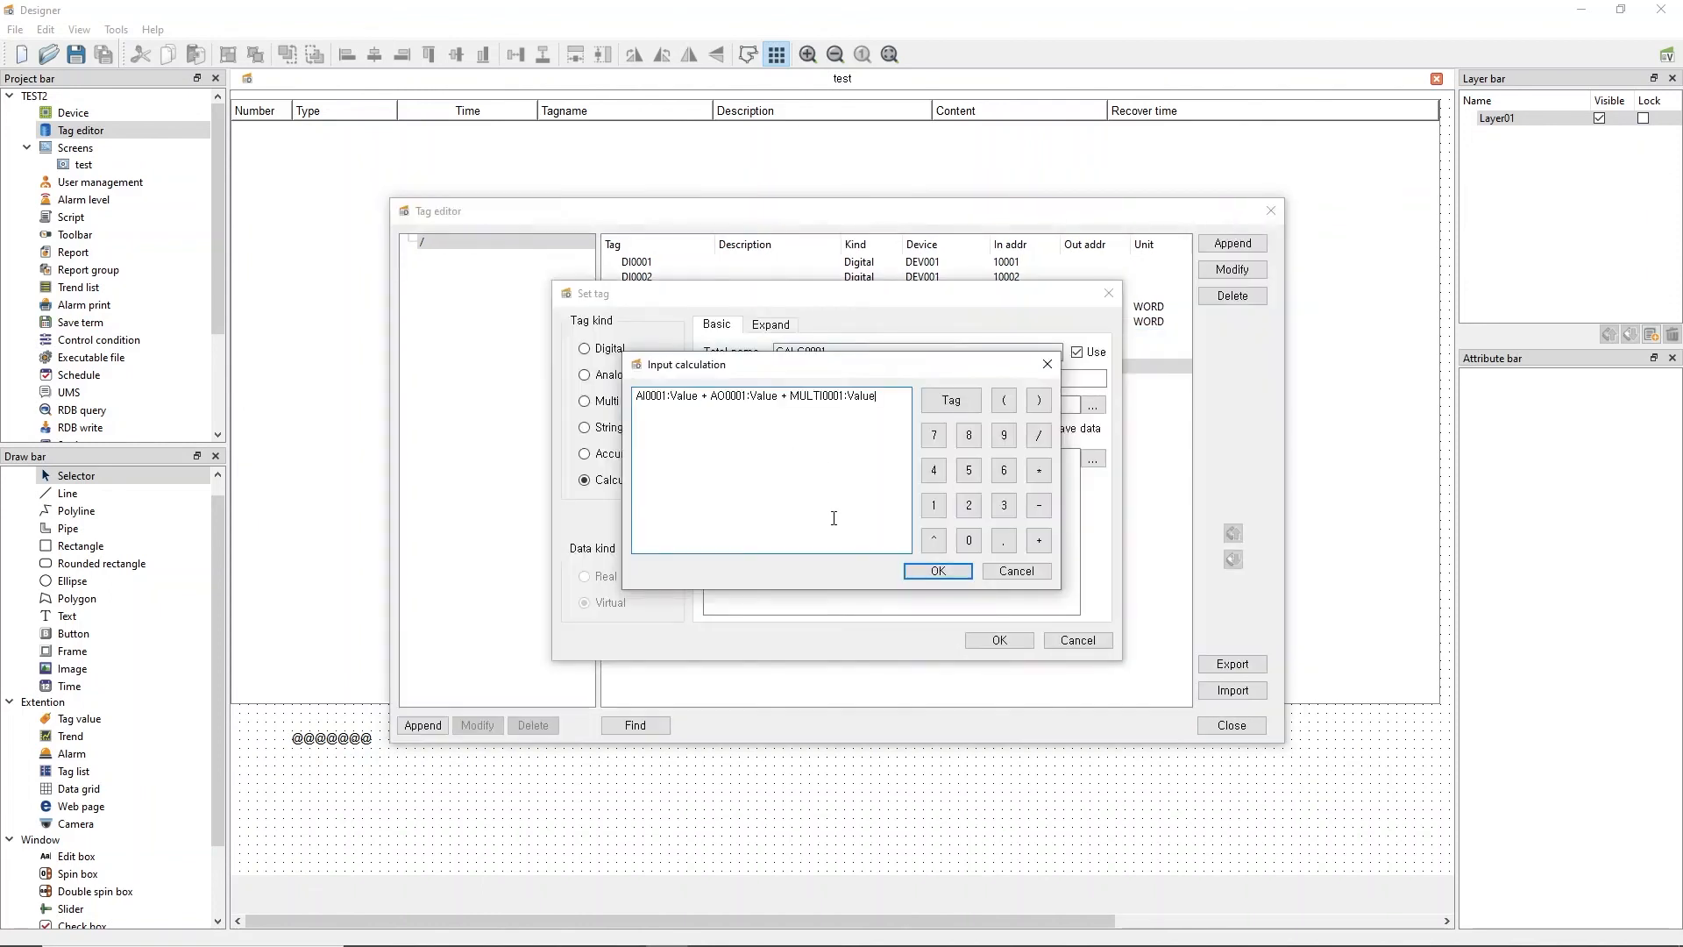
{"action": "left_click", "coordinate": [925, 572]}
{"action": "left_click_drag", "start_coordinate": [850, 379], "coordinate": [775, 387]}
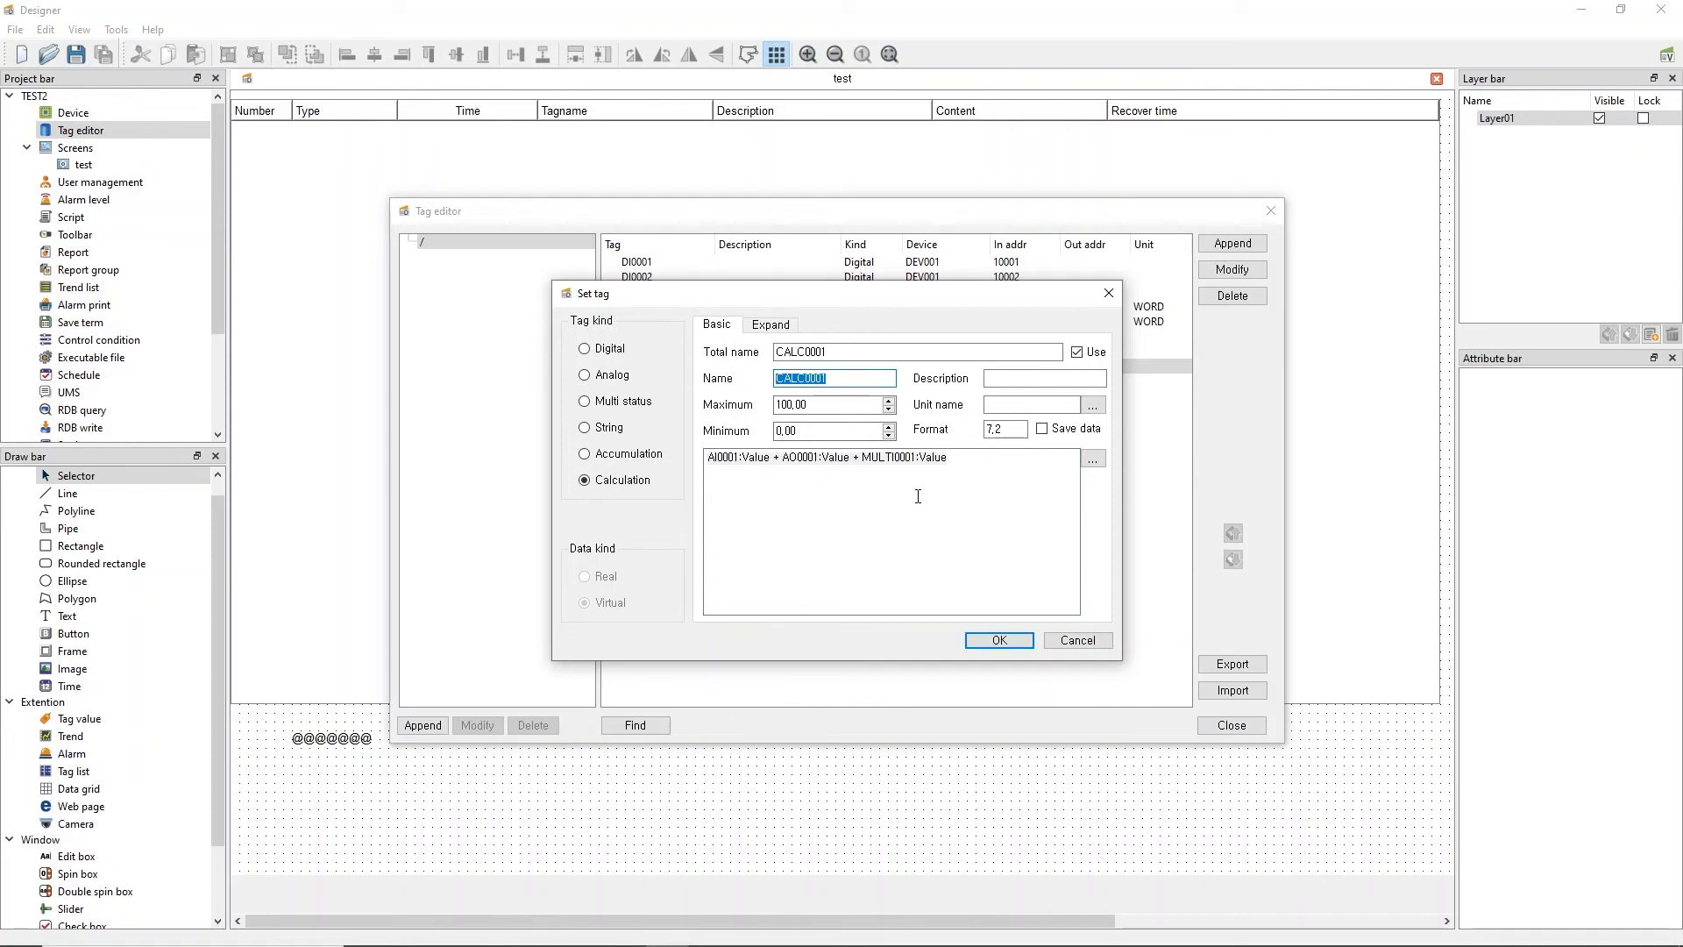
Check the alarm settings of CALC0001 and add the calculation tag to the tag list.
{"action": "left_click", "coordinate": [770, 323]}
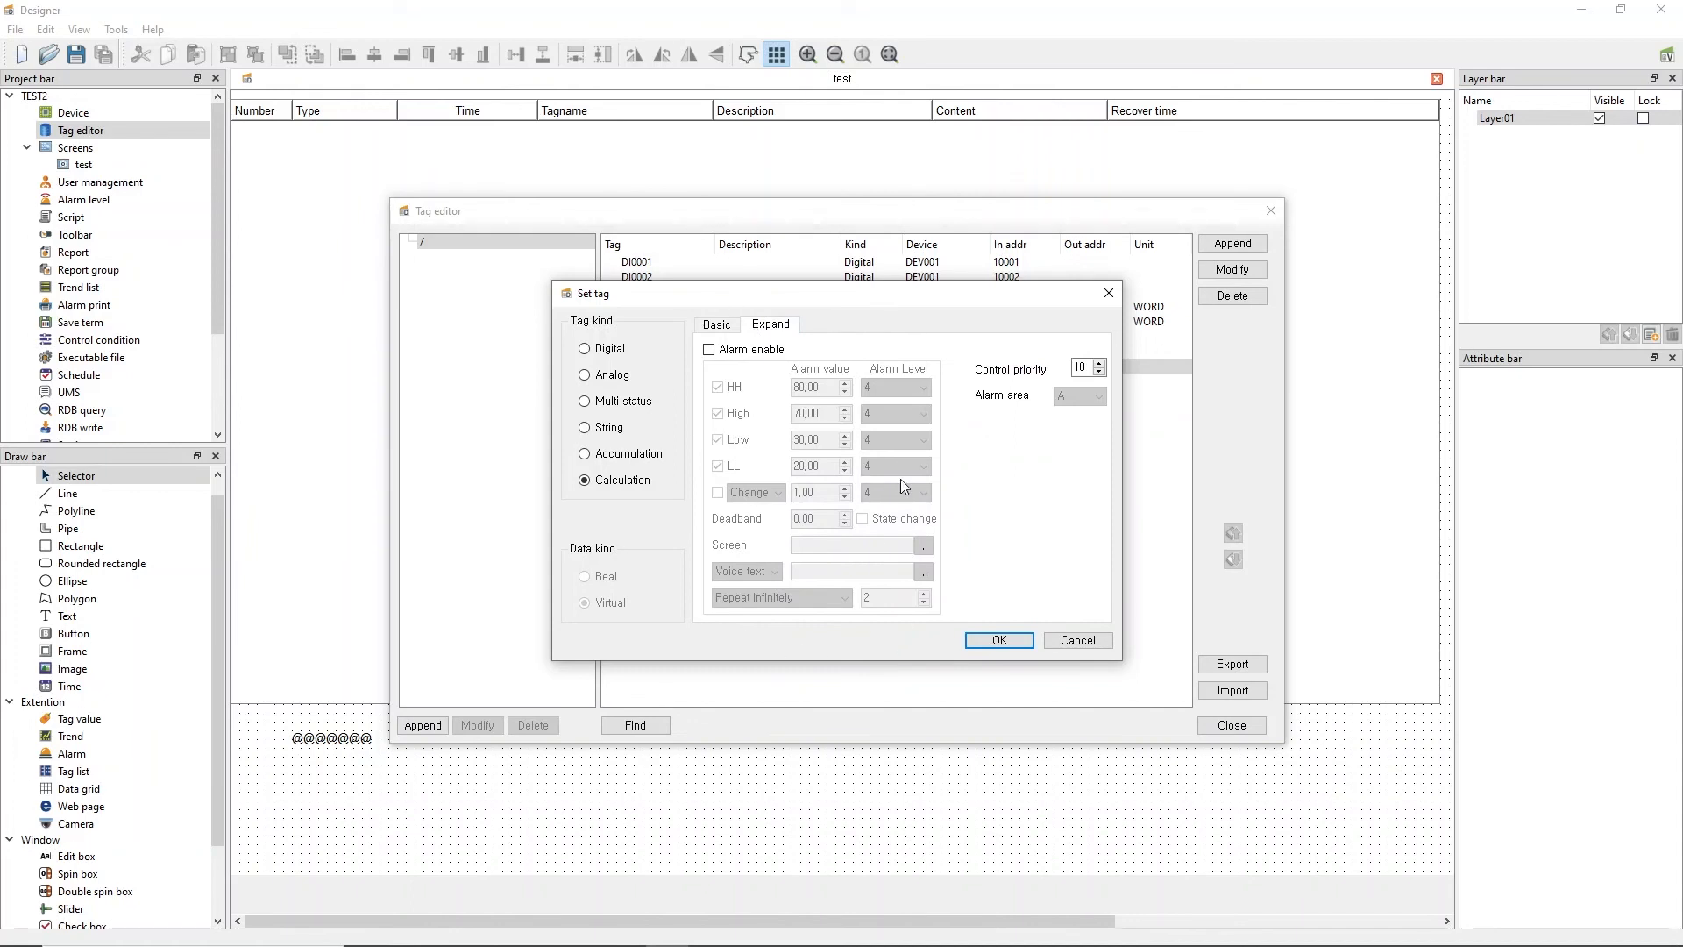
{"action": "left_click", "coordinate": [717, 326]}
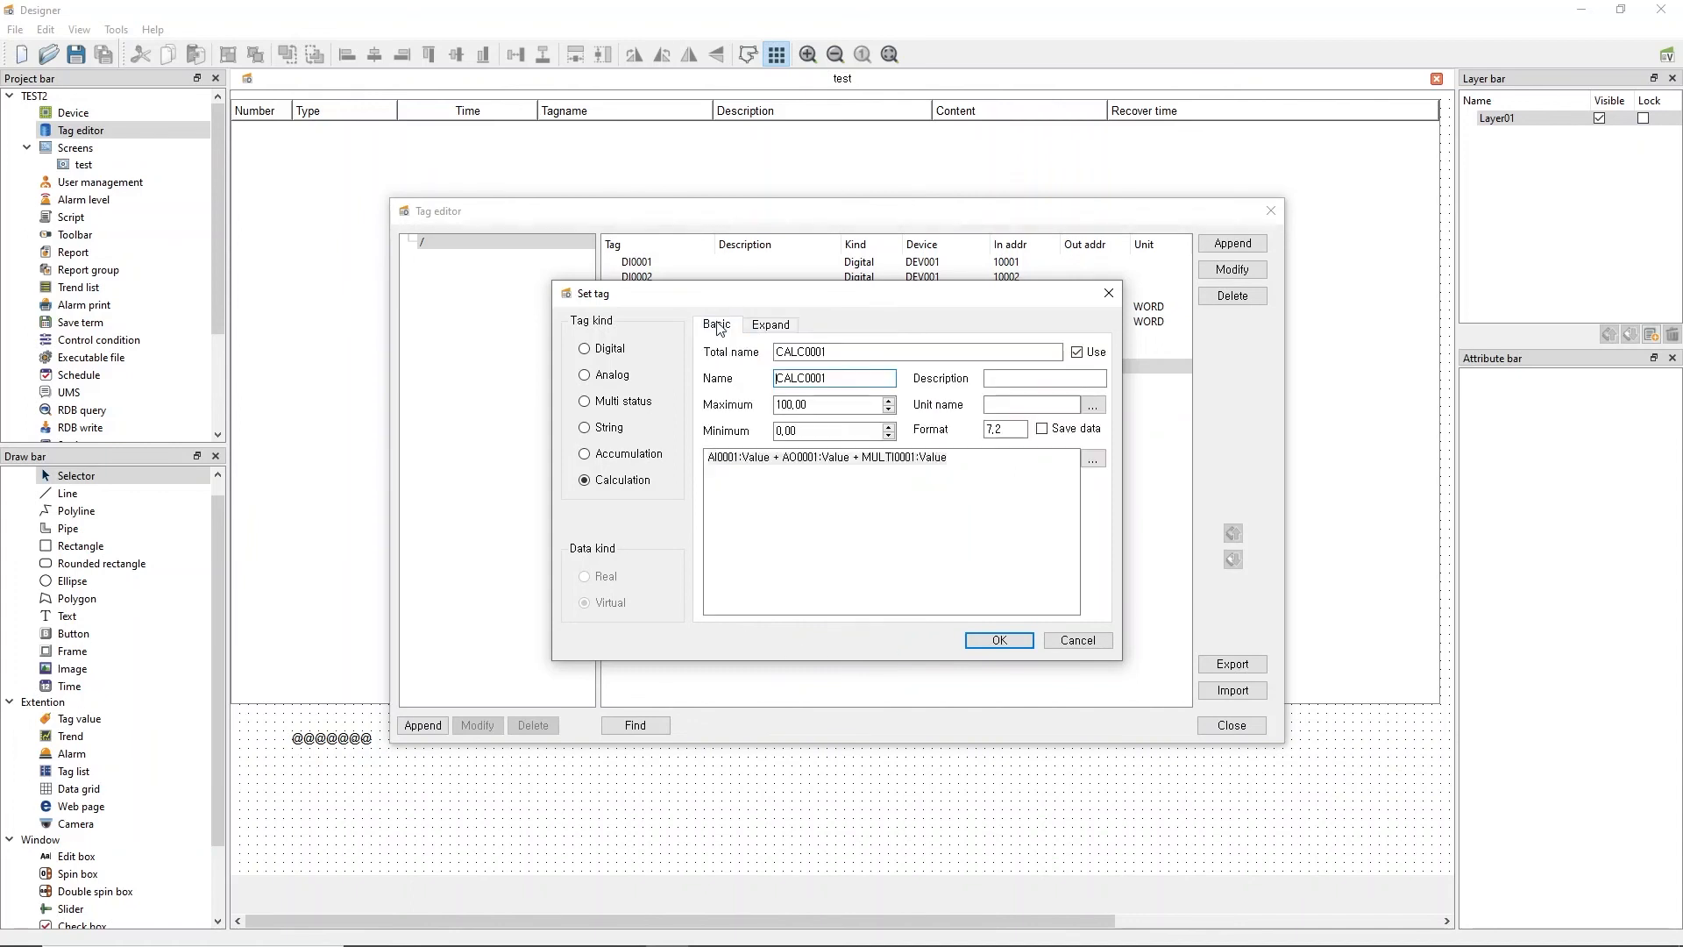
{"action": "left_click", "coordinate": [1000, 640]}
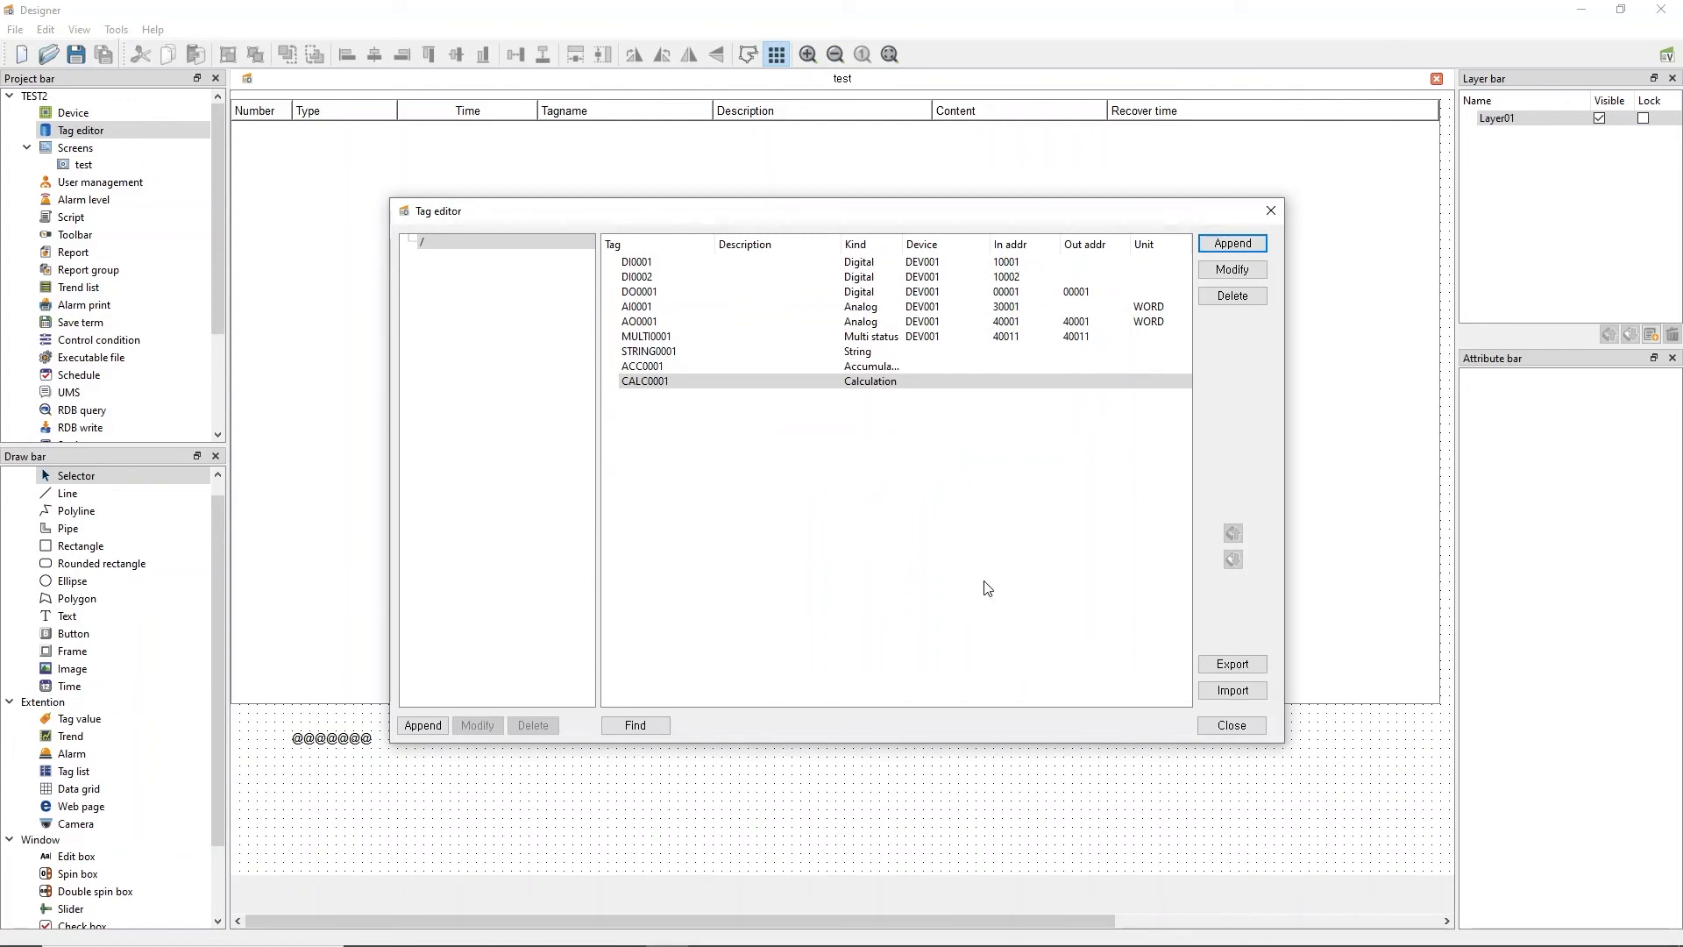
Add a virtual Digital tag named VDI0001 with single-point input and the default OFF and ON statuses.
{"action": "left_click", "coordinate": [1232, 243]}
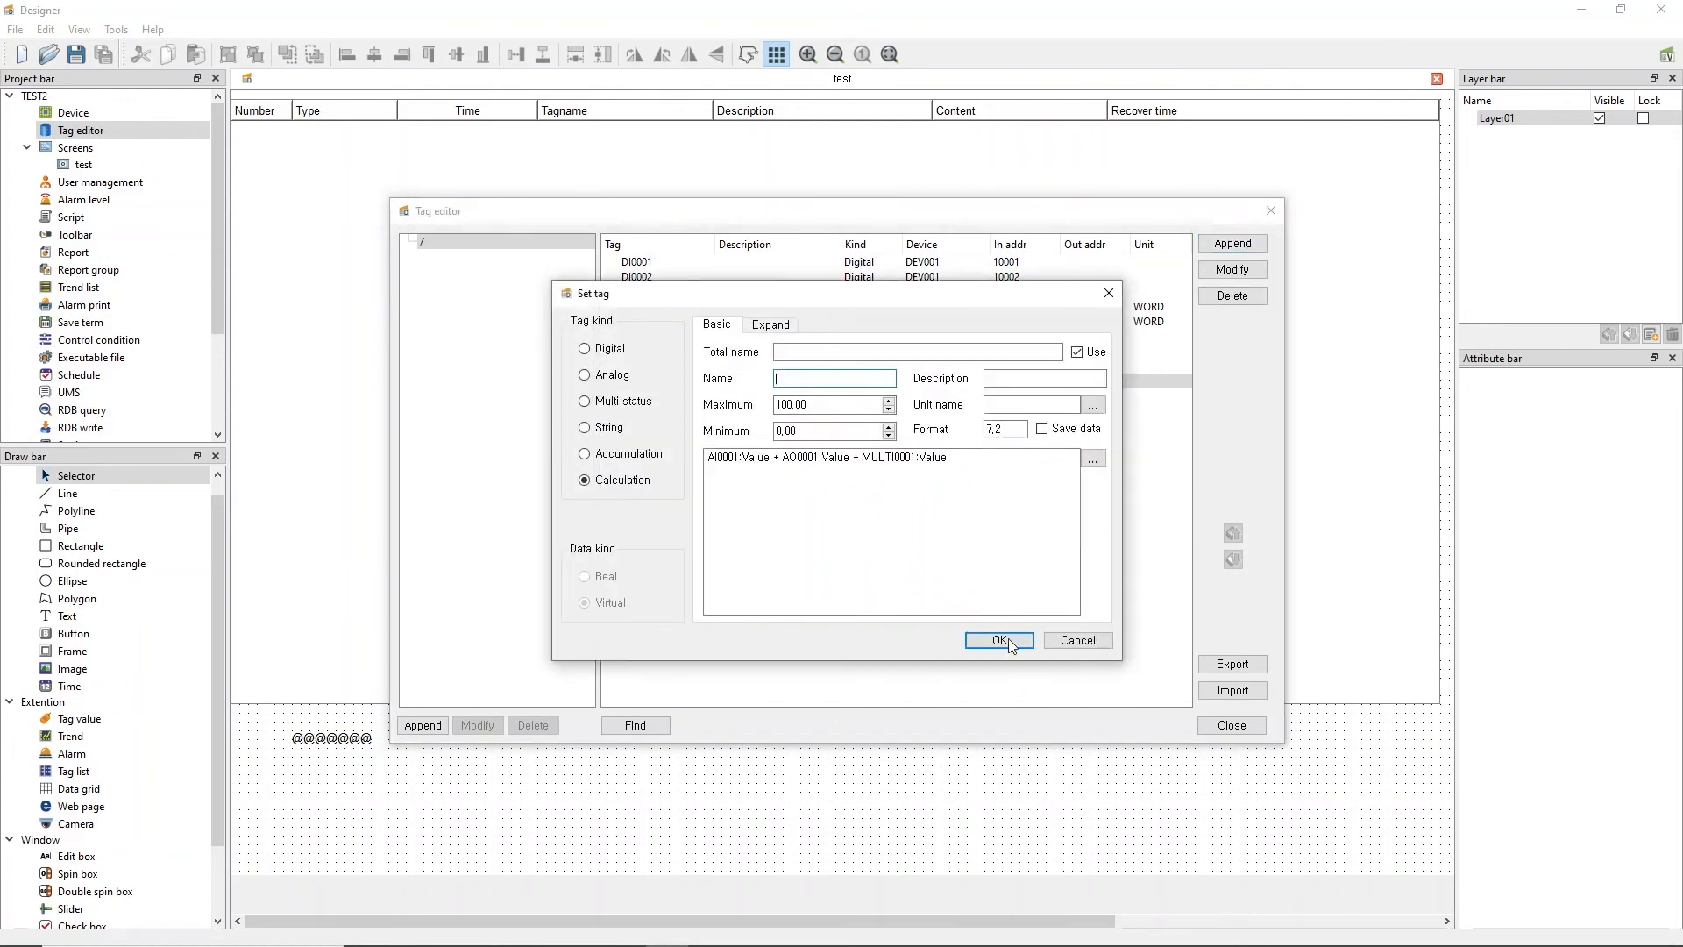
{"action": "left_click", "coordinate": [1069, 642]}
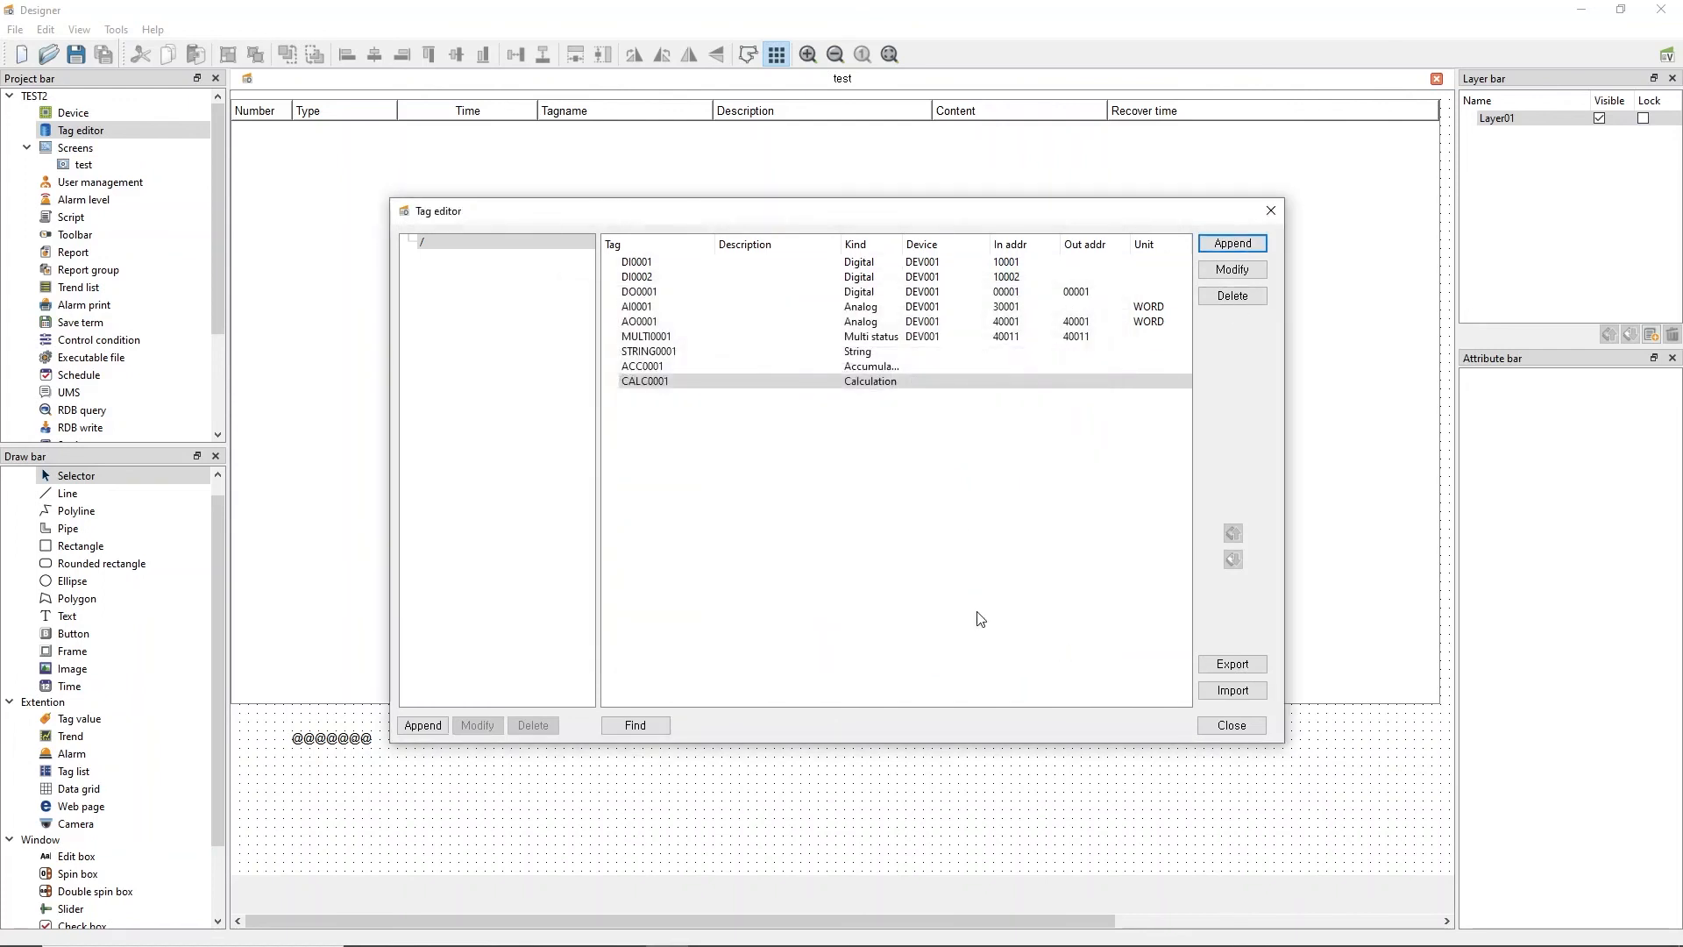
{"action": "left_click", "coordinate": [1238, 247]}
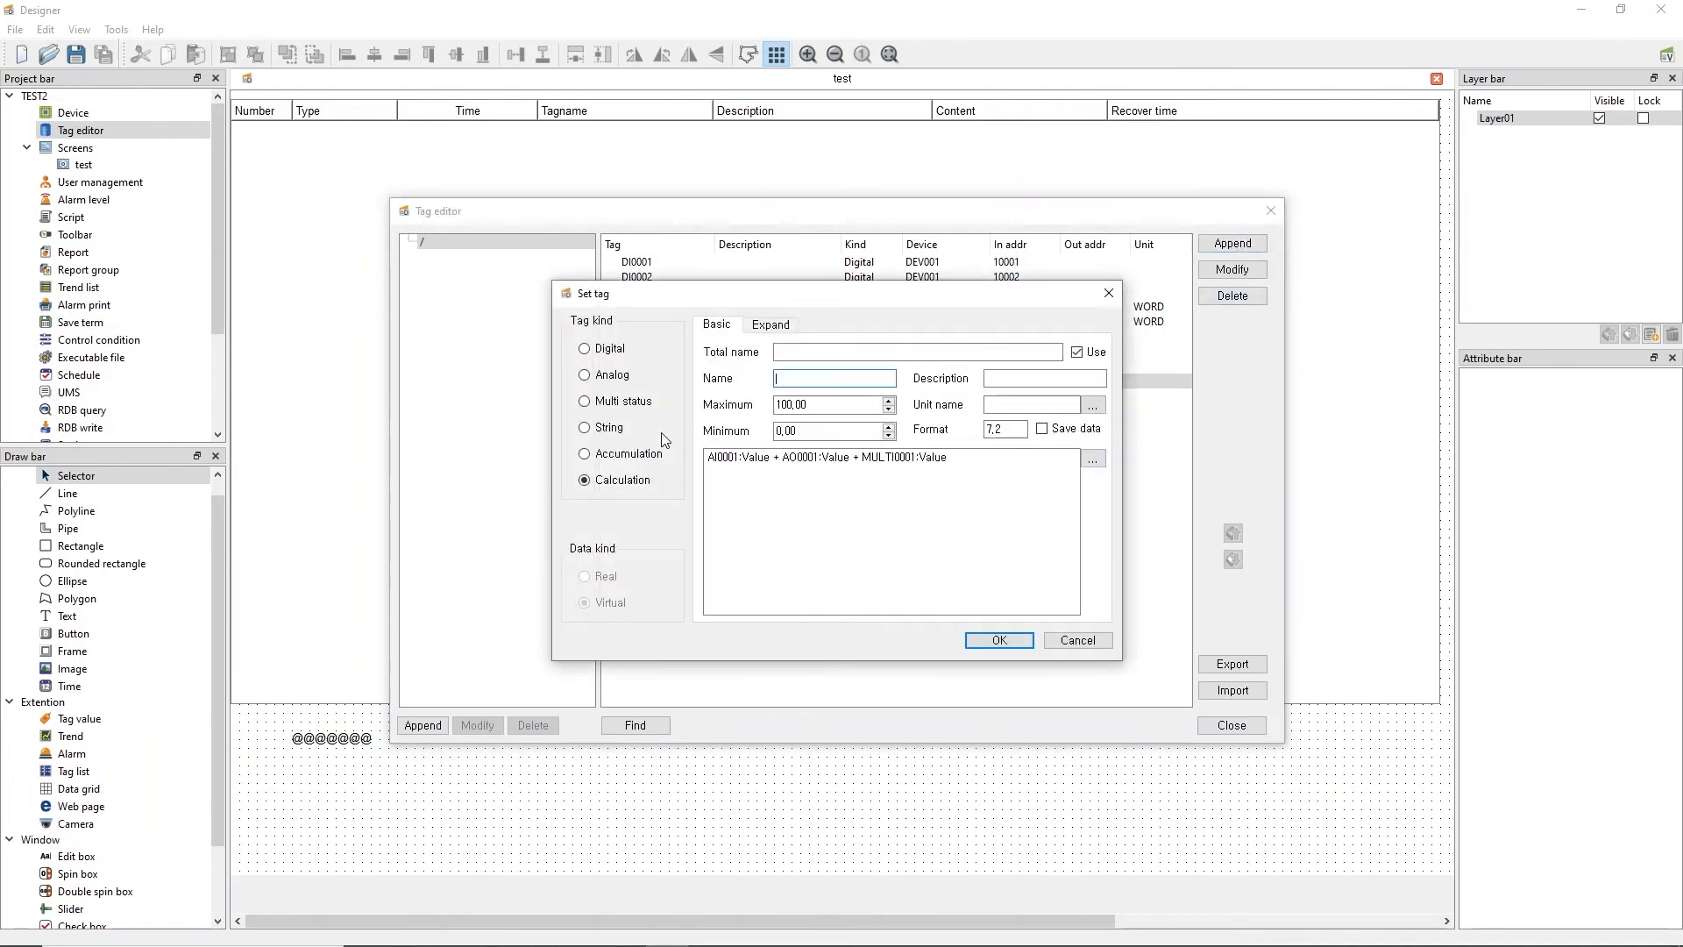
{"action": "left_click", "coordinate": [602, 353]}
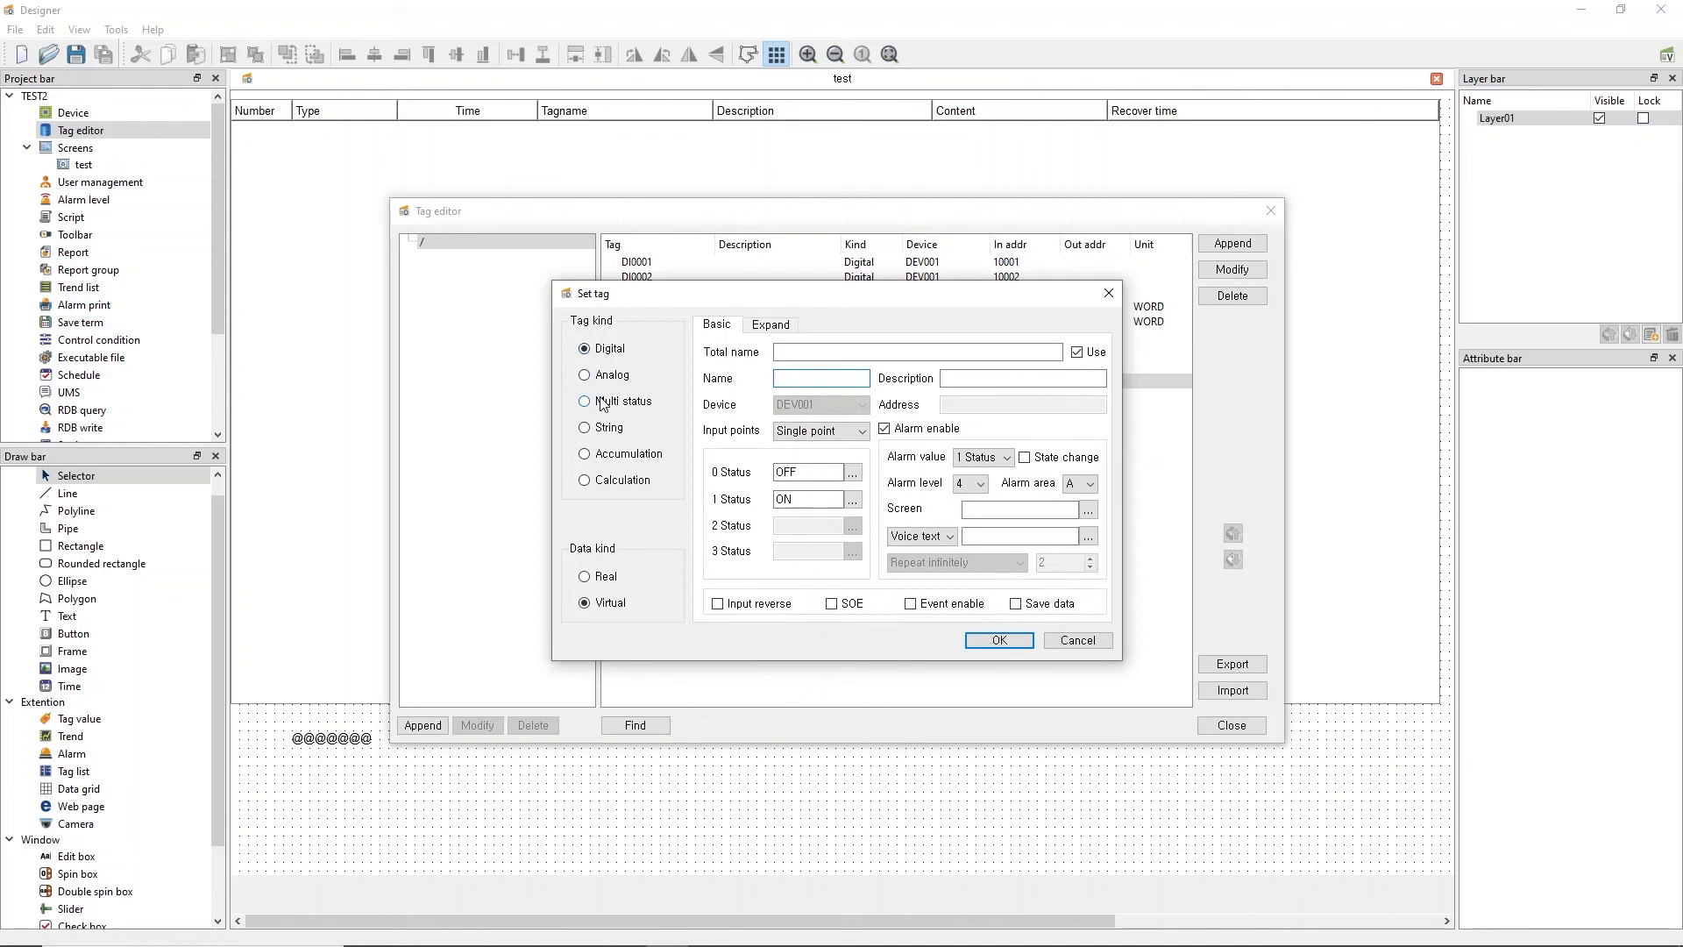
{"action": "left_click", "coordinate": [609, 377]}
{"action": "left_click", "coordinate": [614, 401]}
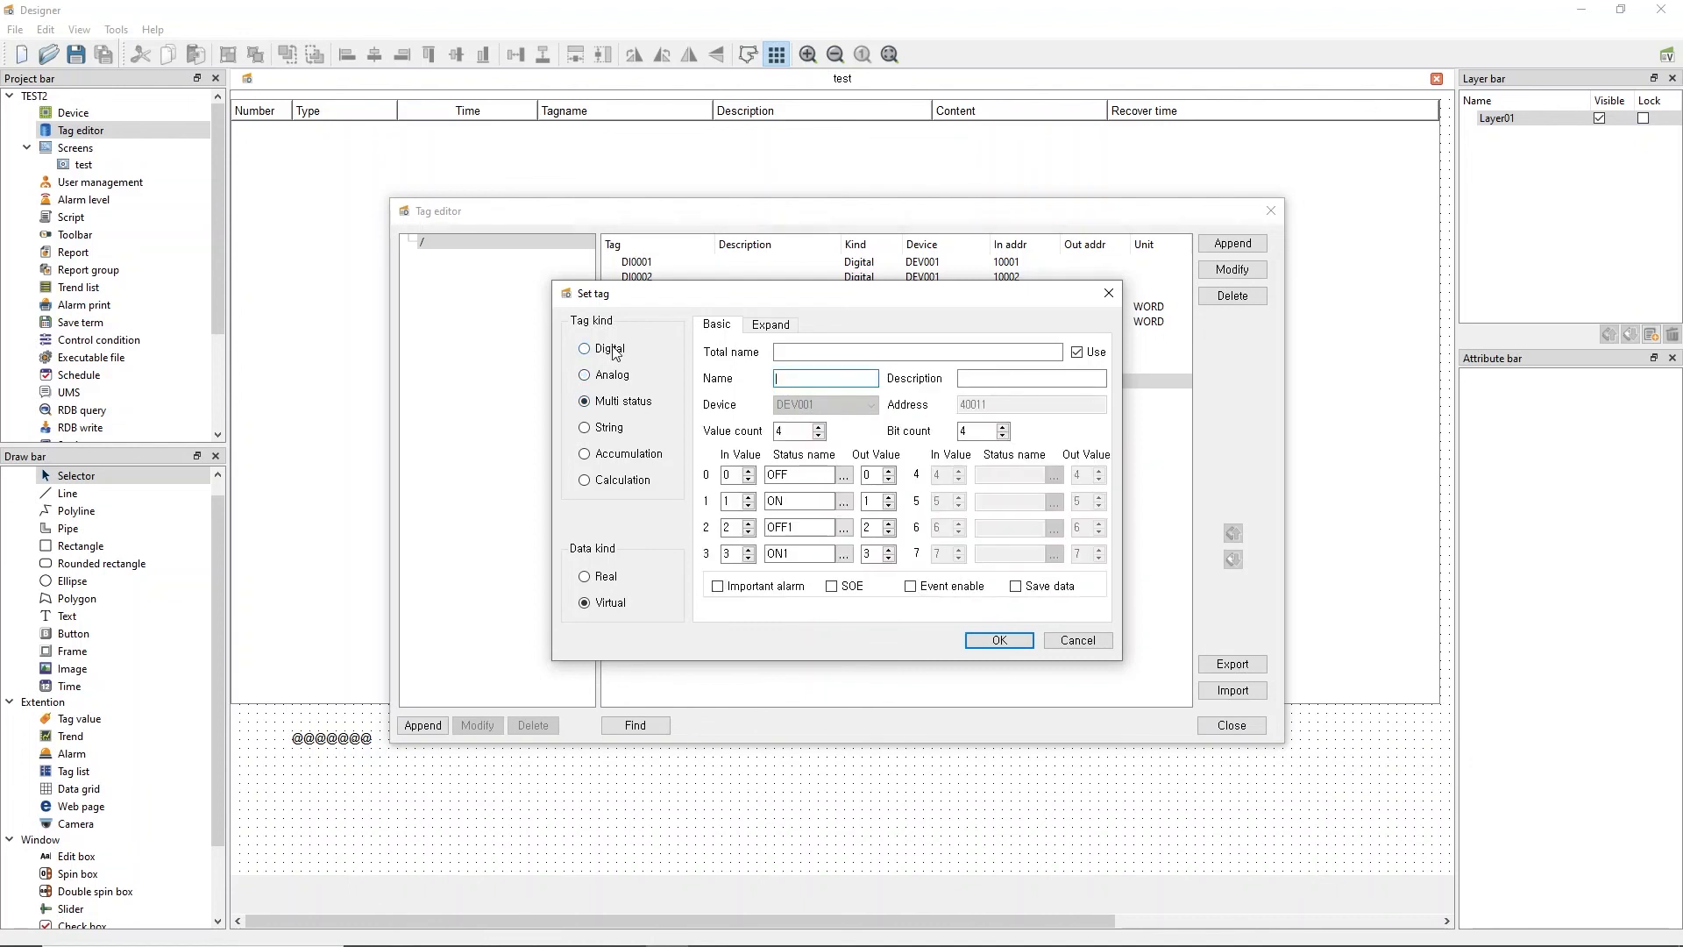
{"action": "left_click", "coordinate": [612, 350]}
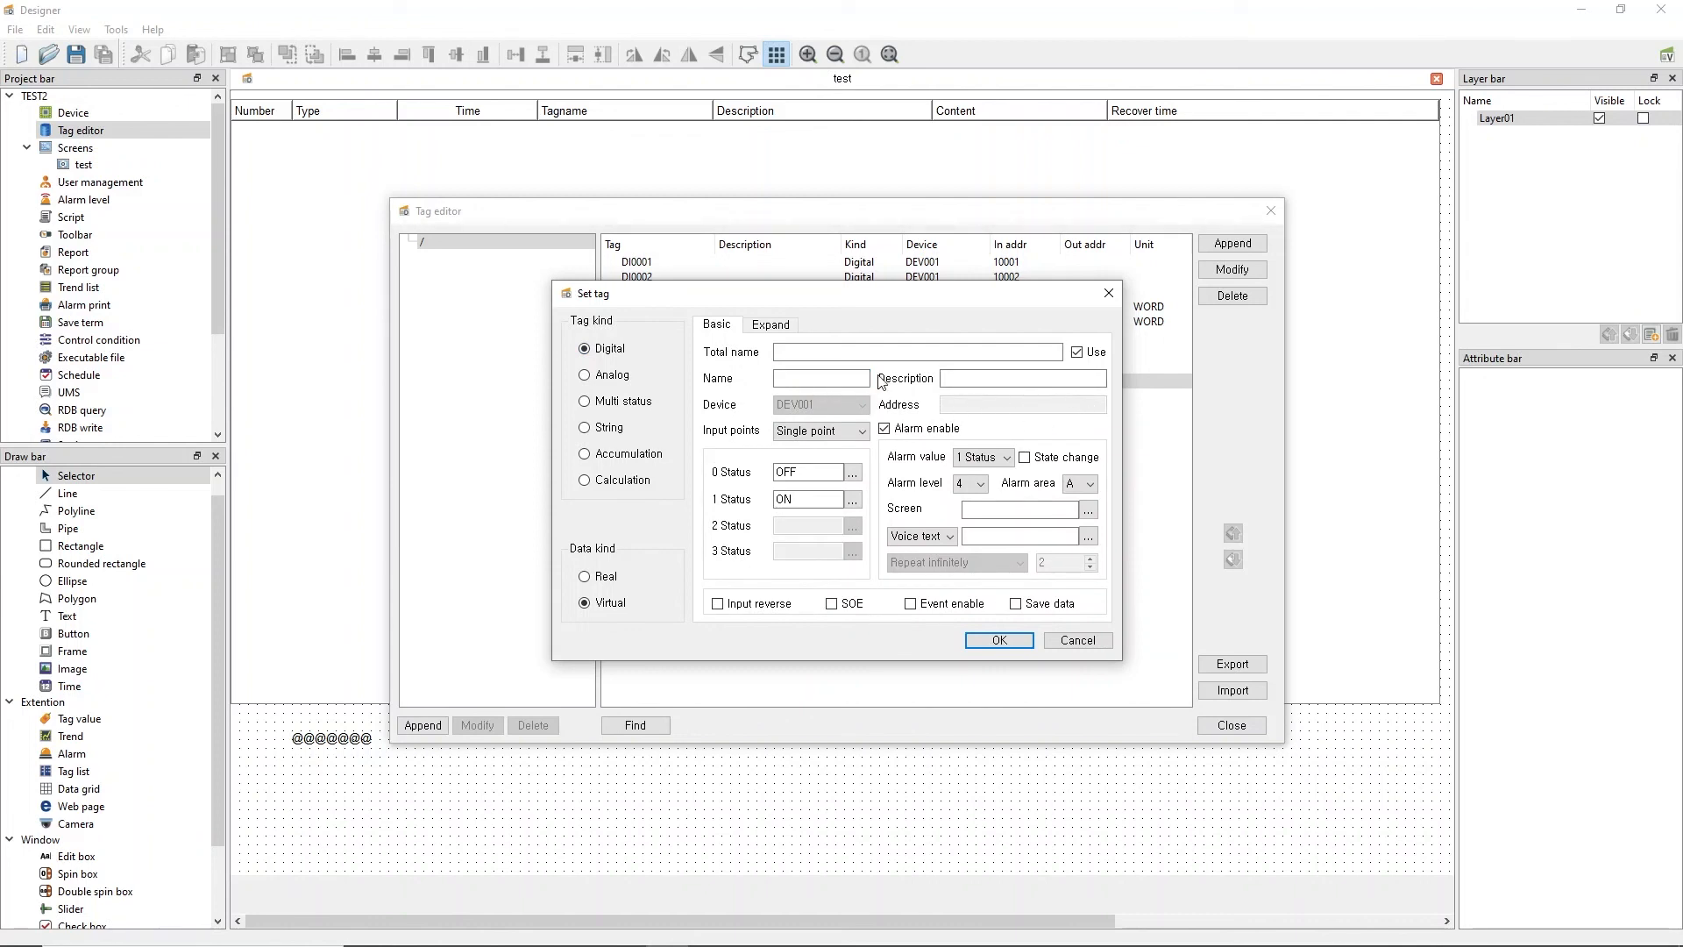
{"action": "left_click", "coordinate": [834, 377]}
{"action": "type", "text": "VDI0001"}
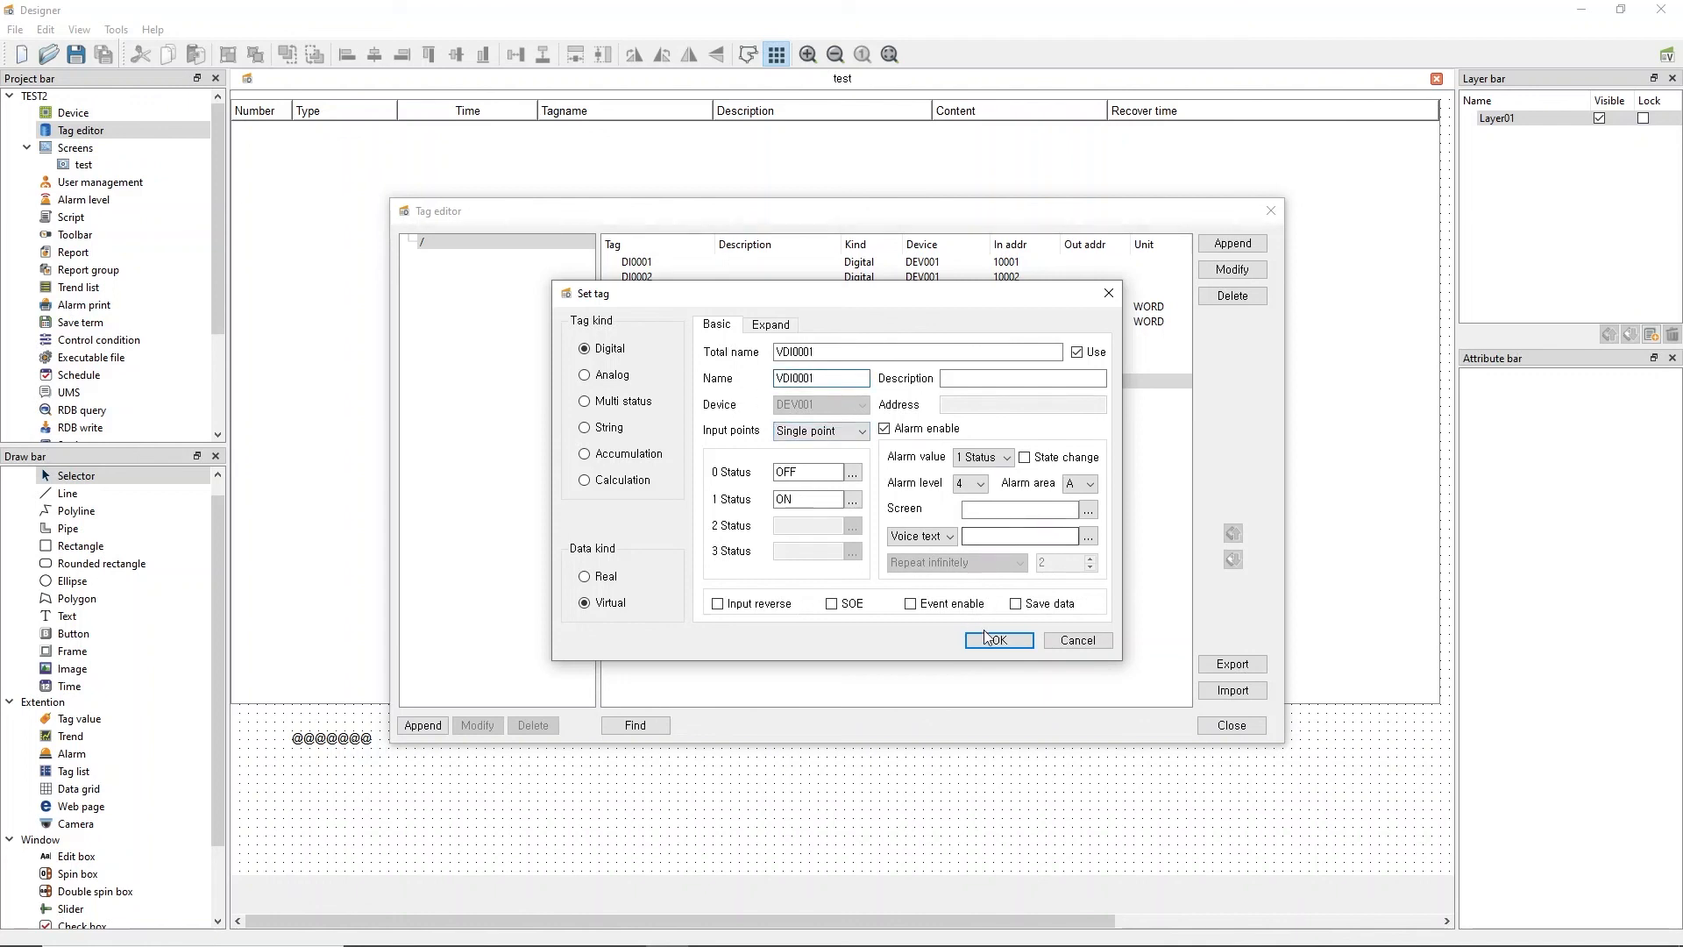
{"action": "left_click", "coordinate": [995, 642]}
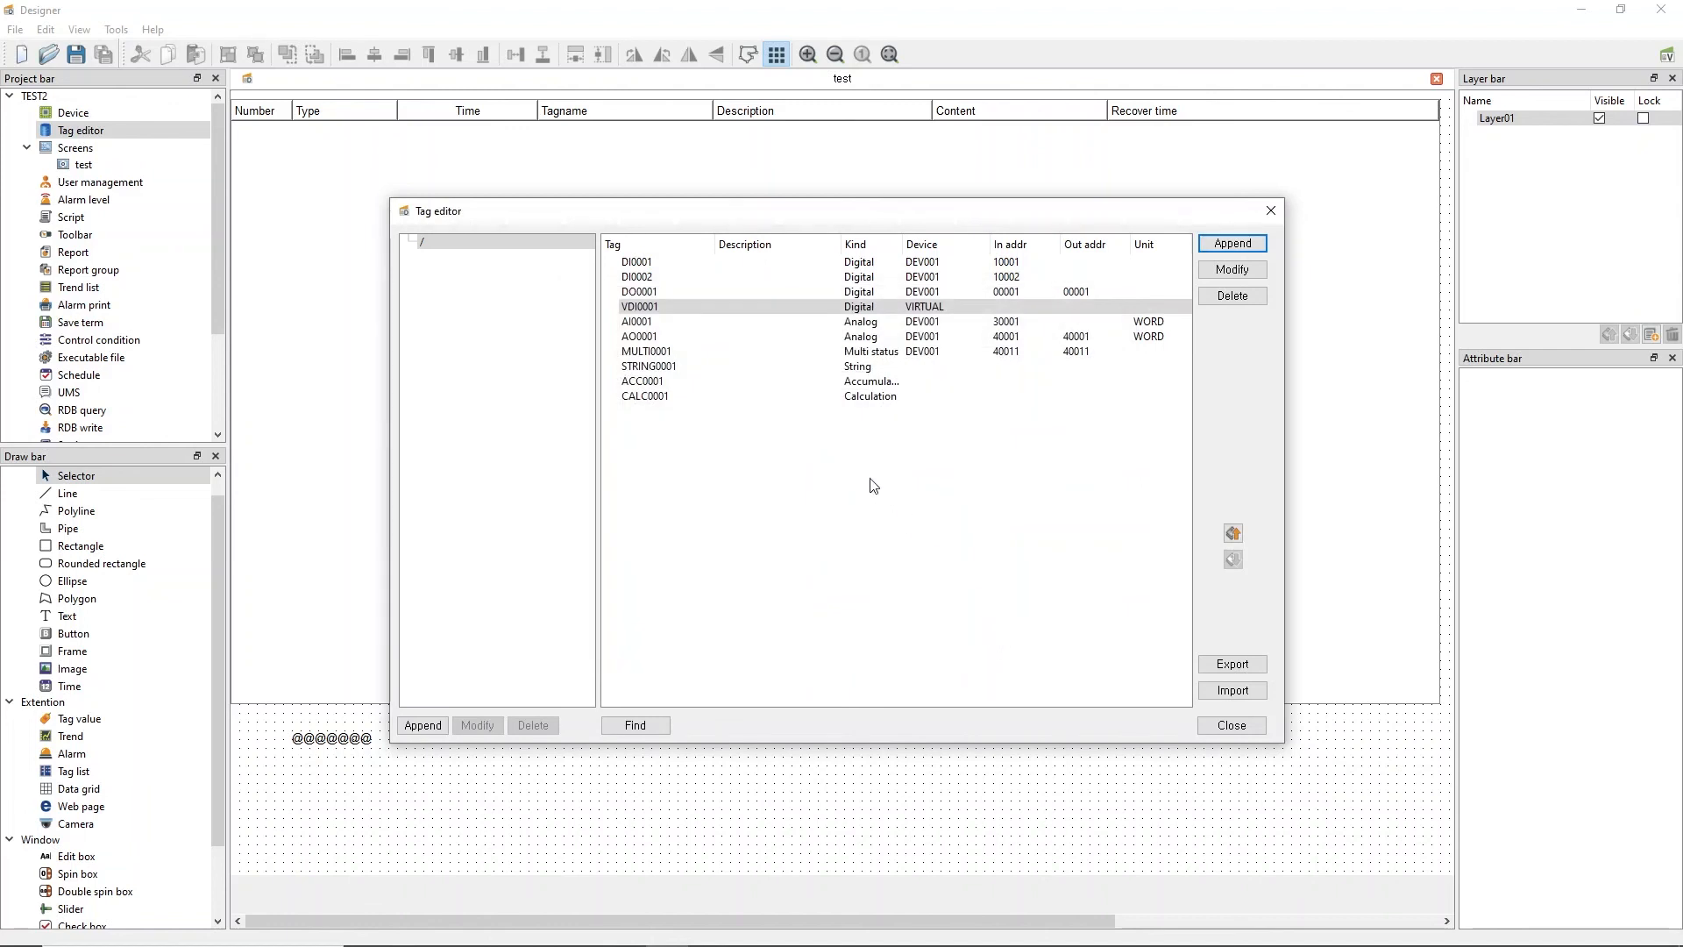
Add a virtual Analog tag named VAI0001, keeping the default scale settings.
{"action": "left_click", "coordinate": [812, 314]}
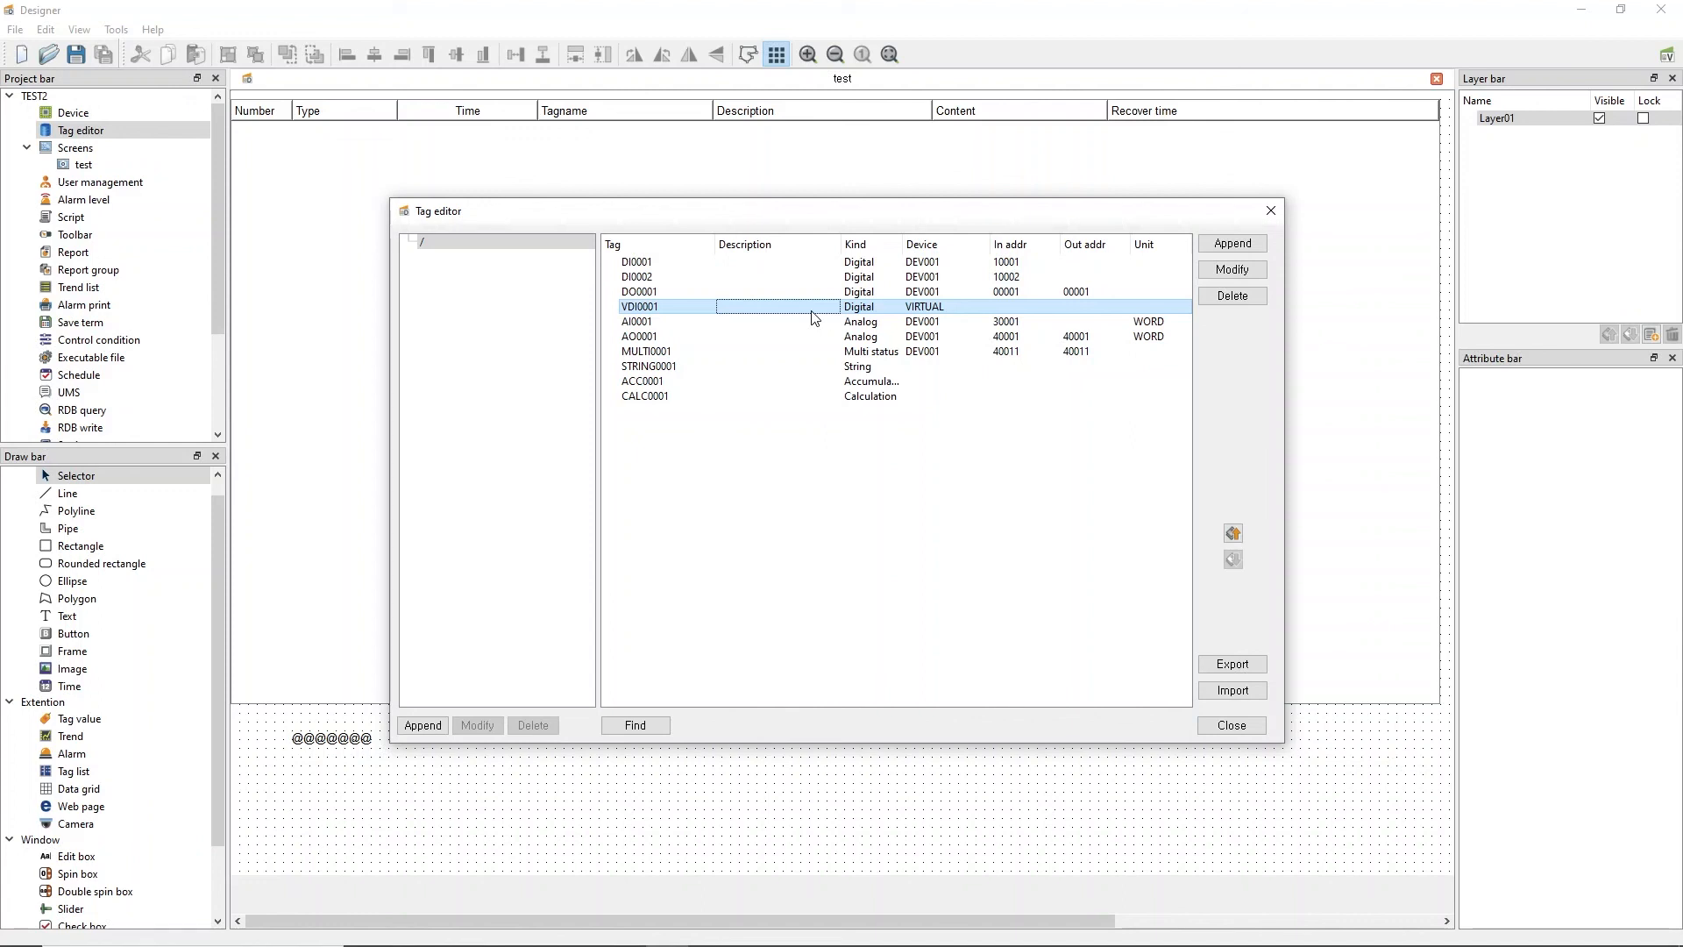
{"action": "left_click", "coordinate": [1232, 243]}
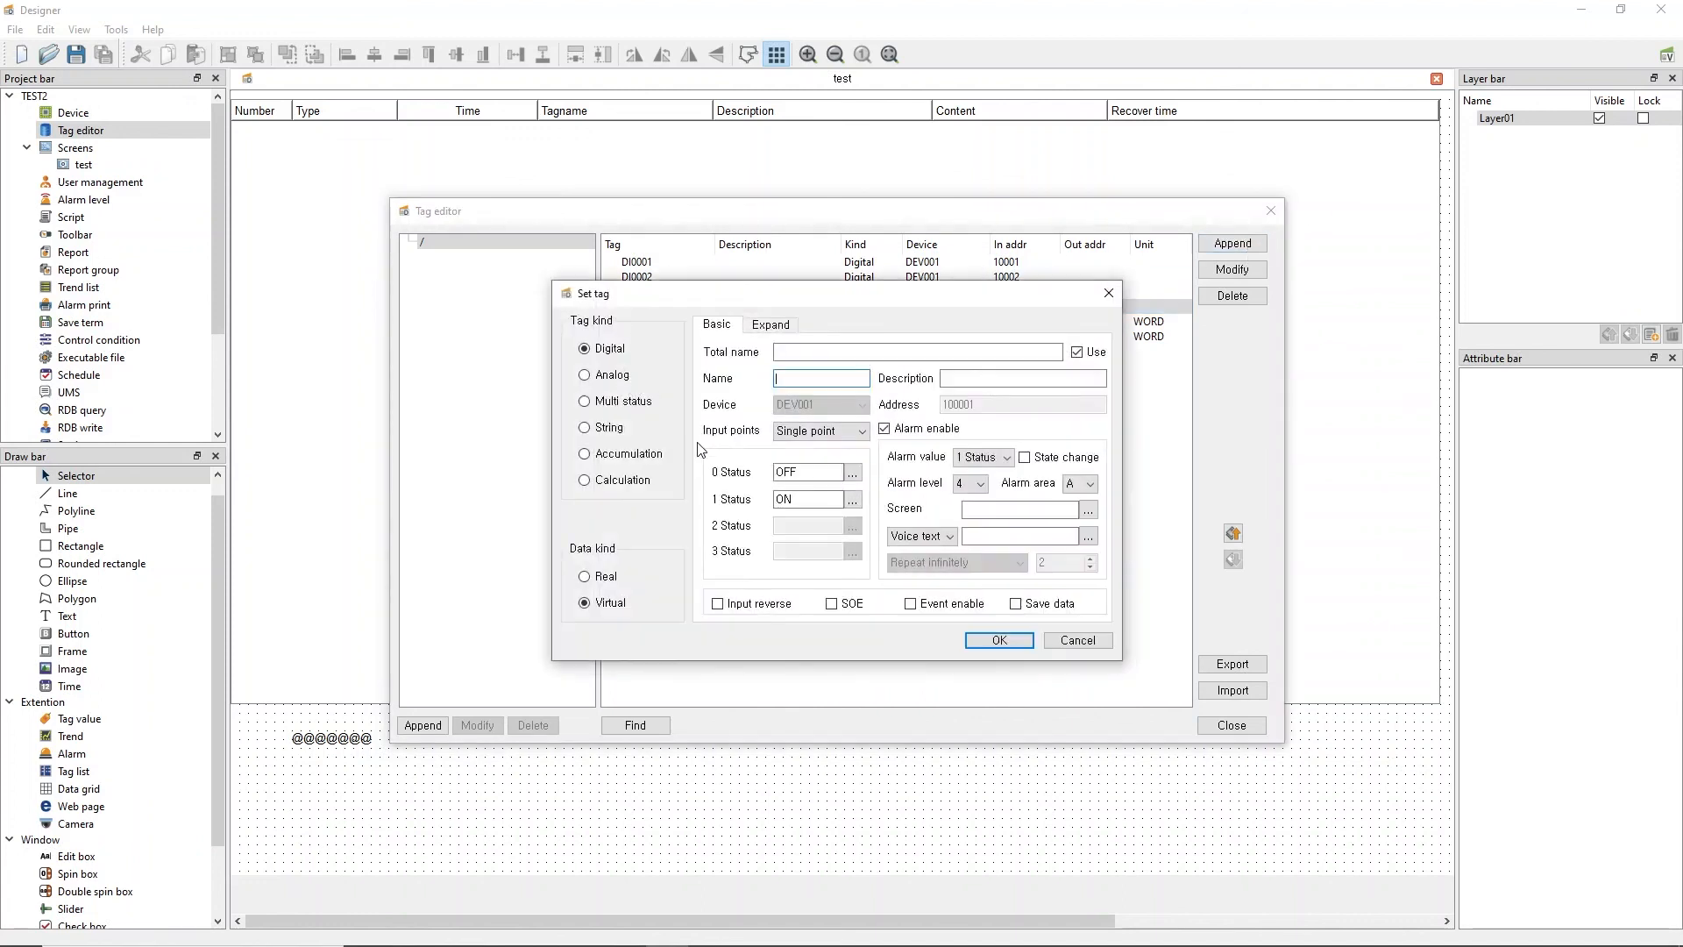
{"action": "left_click", "coordinate": [612, 375]}
{"action": "left_click", "coordinate": [794, 373]}
{"action": "type", "text": "V"}
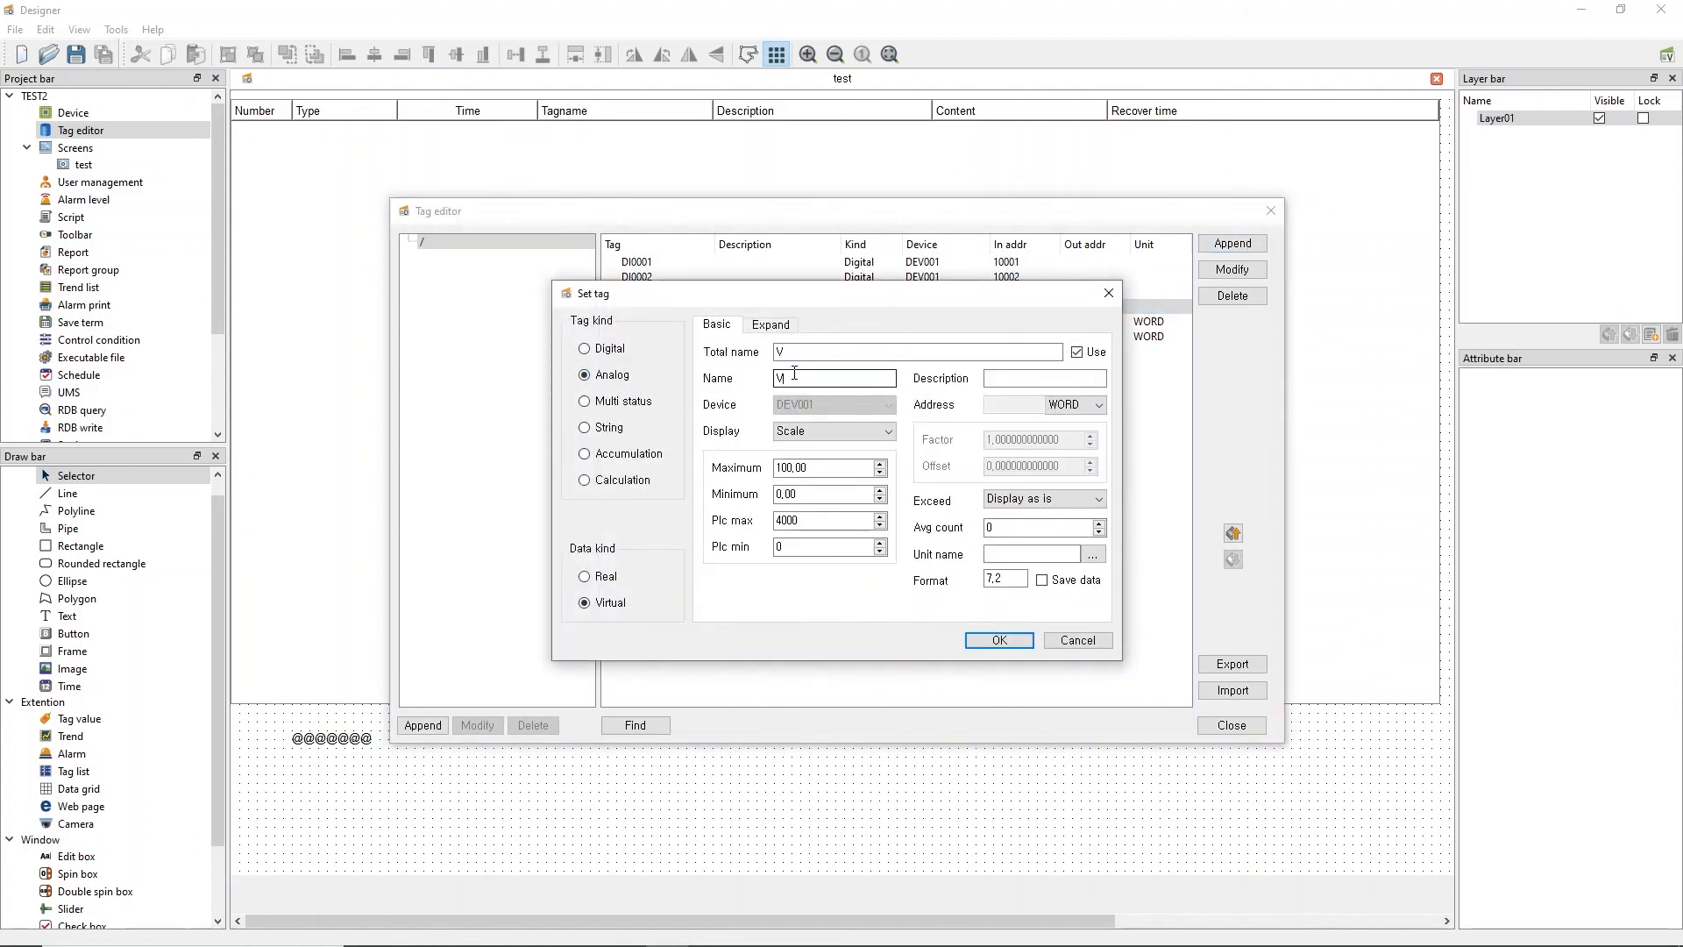
{"action": "type", "text": "AI0001"}
{"action": "left_click", "coordinate": [1012, 645]}
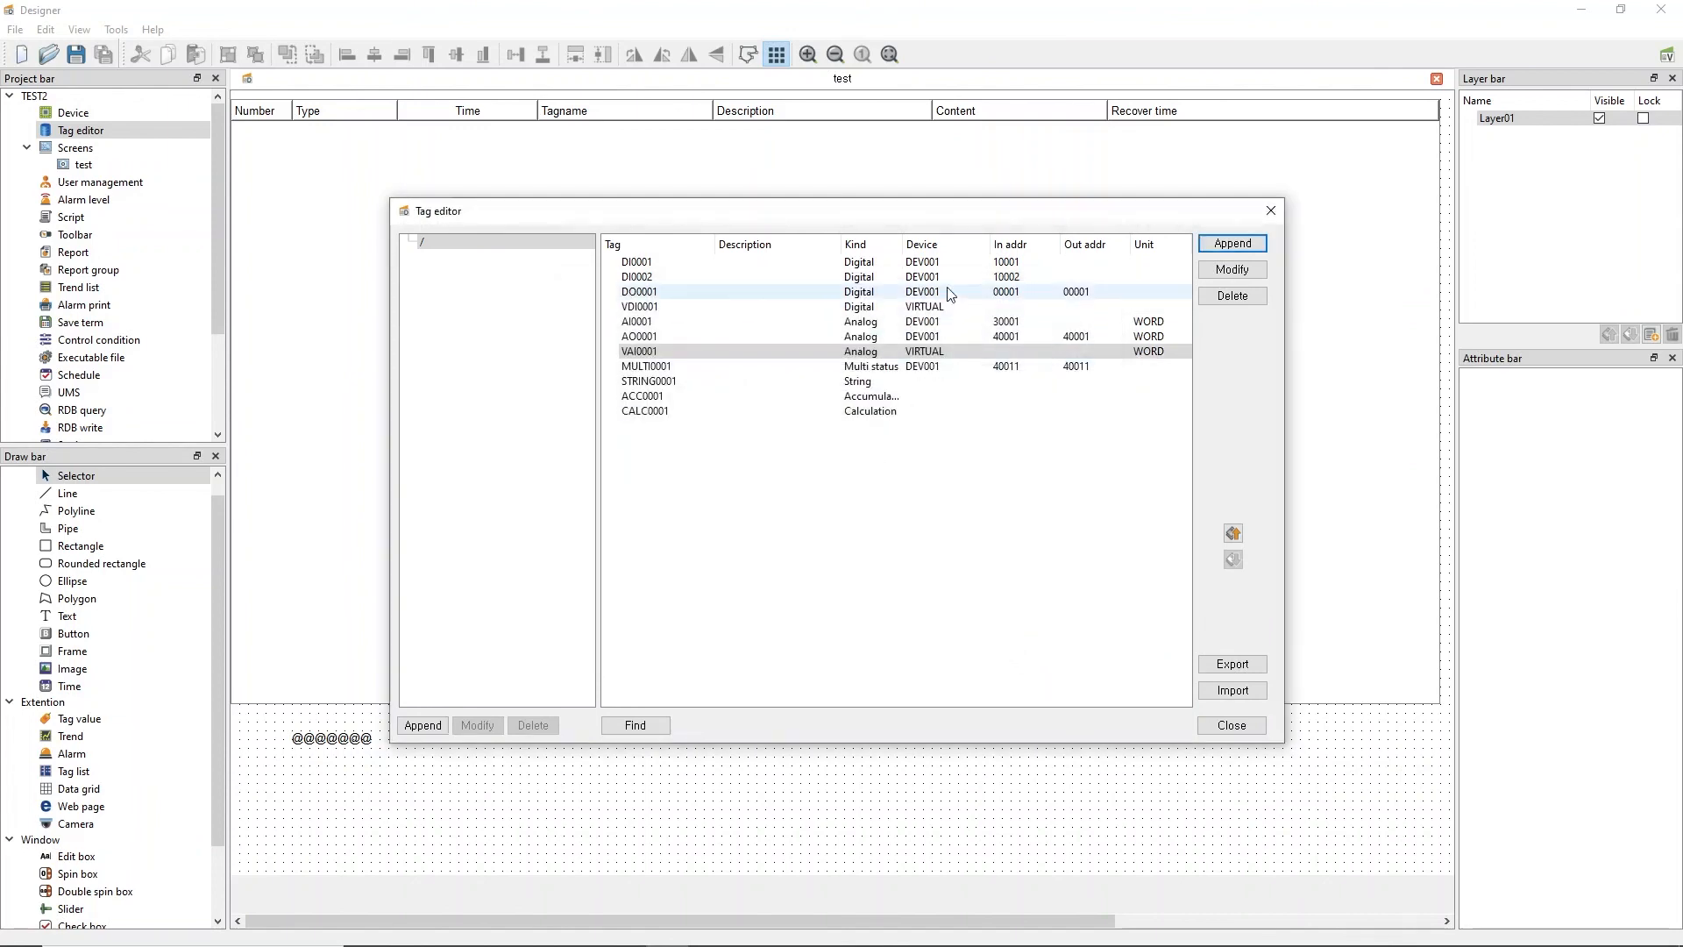
Add a virtual Multi status tag named VMULTI0001, keeping the four existing status values.
{"action": "left_click", "coordinate": [1232, 243]}
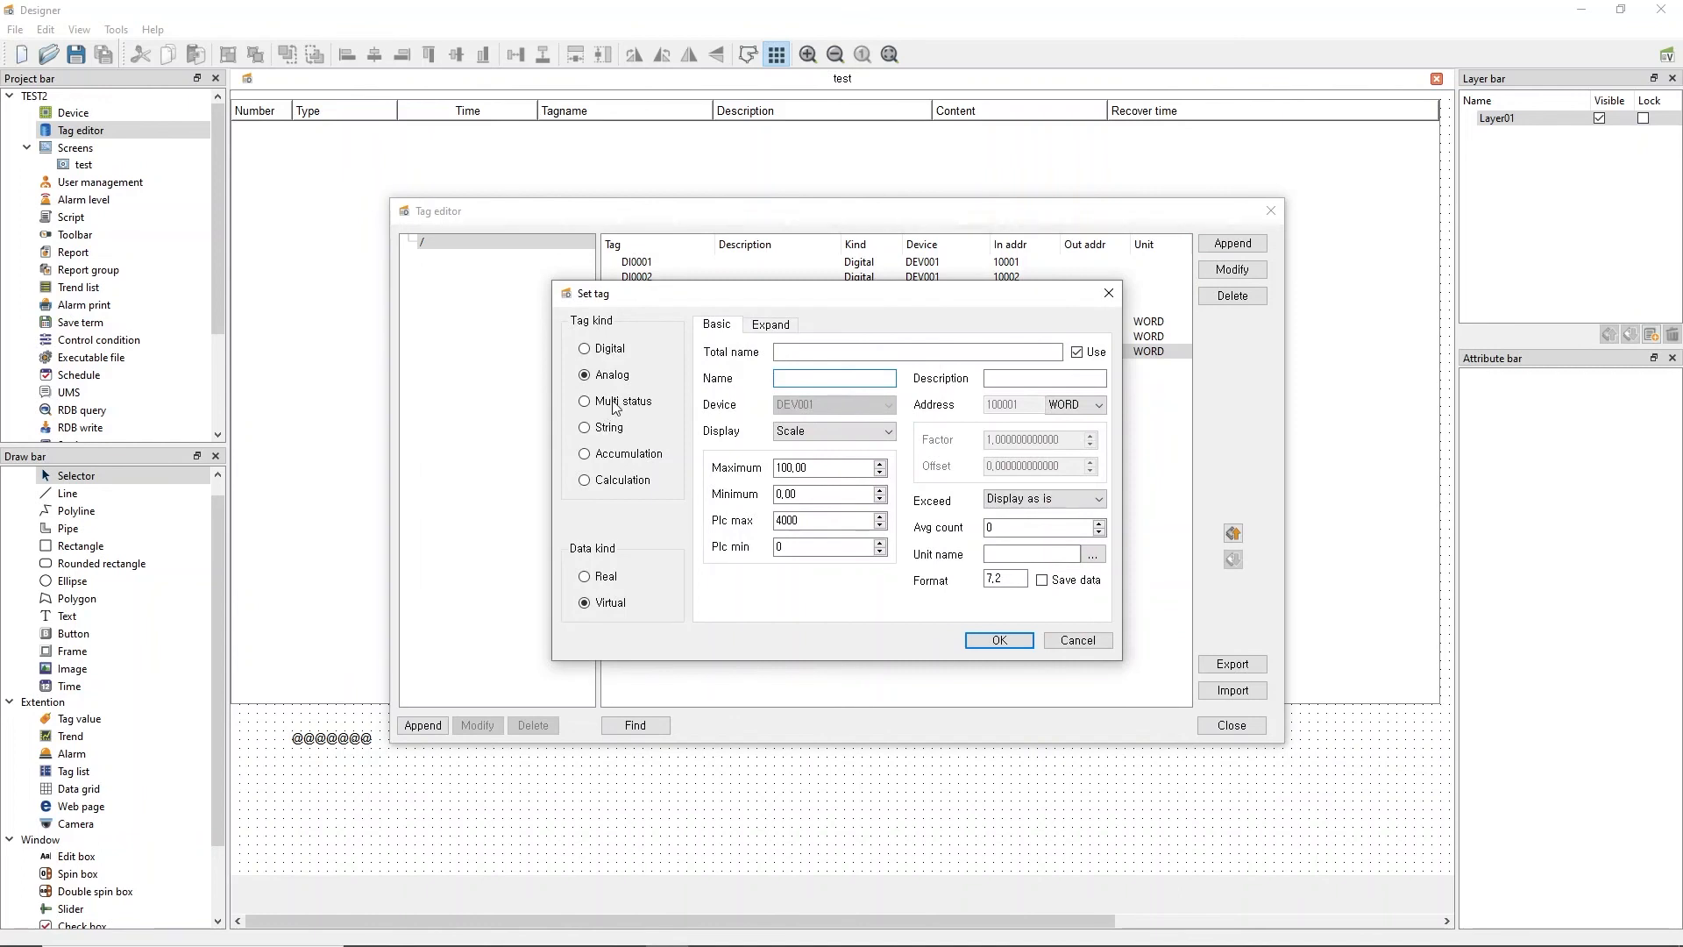
{"action": "left_click", "coordinate": [618, 401]}
{"action": "left_click", "coordinate": [778, 378]}
{"action": "type", "text": "V"}
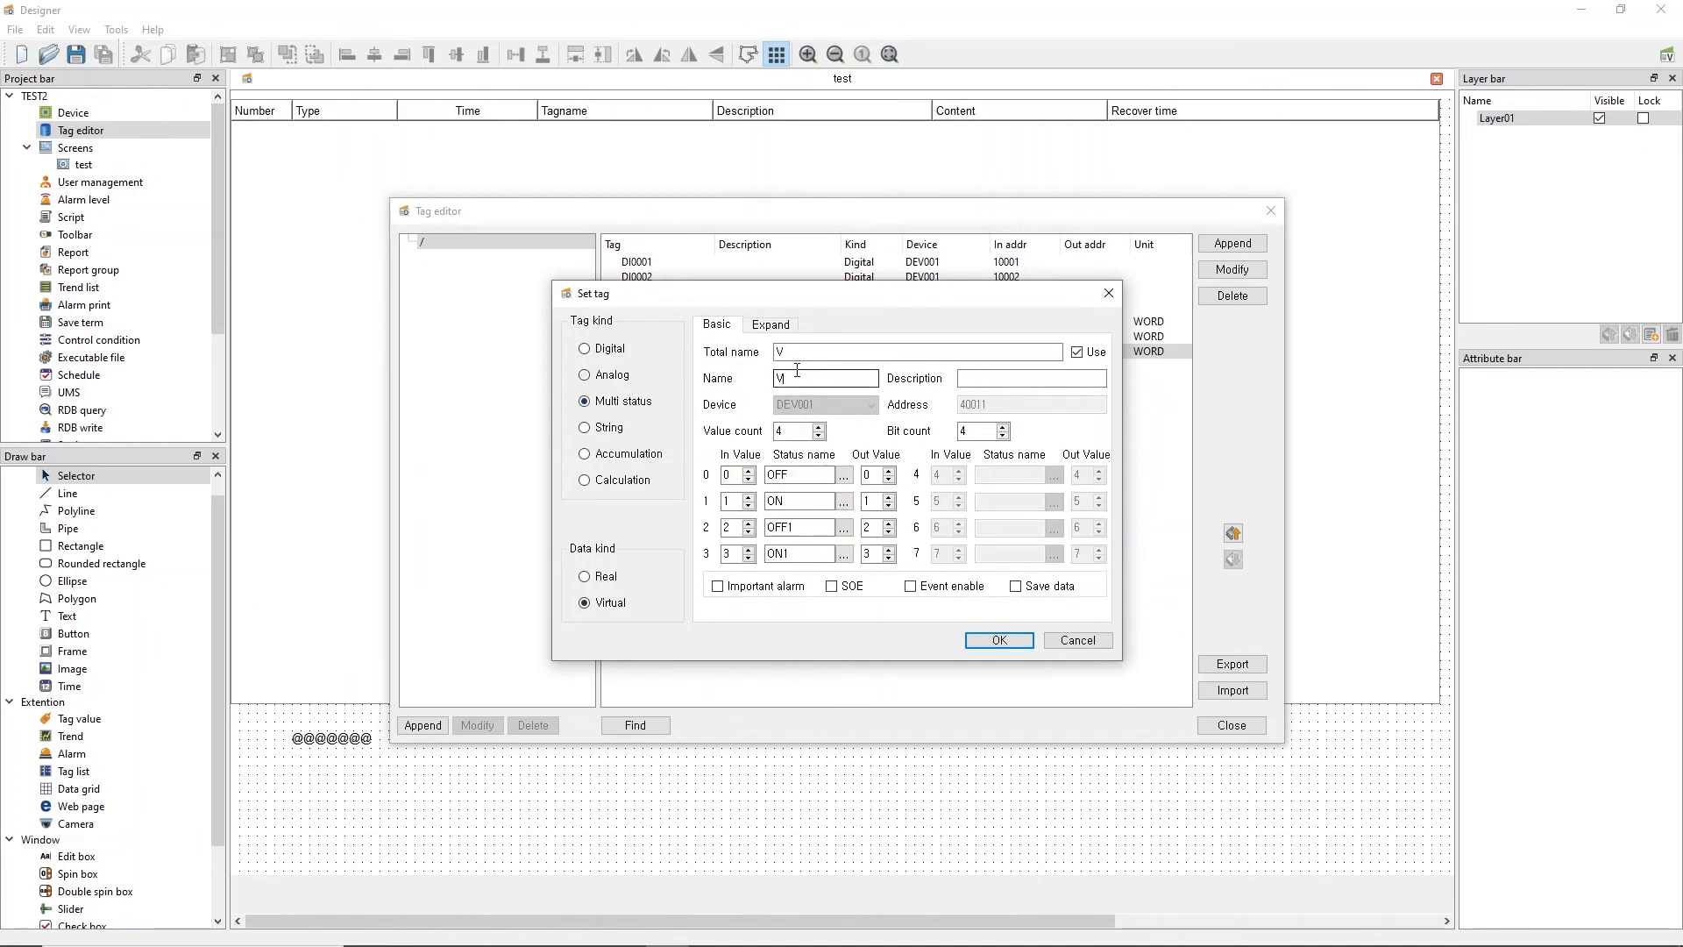
{"action": "type", "text": "MULTI0001"}
{"action": "left_click", "coordinate": [986, 638]}
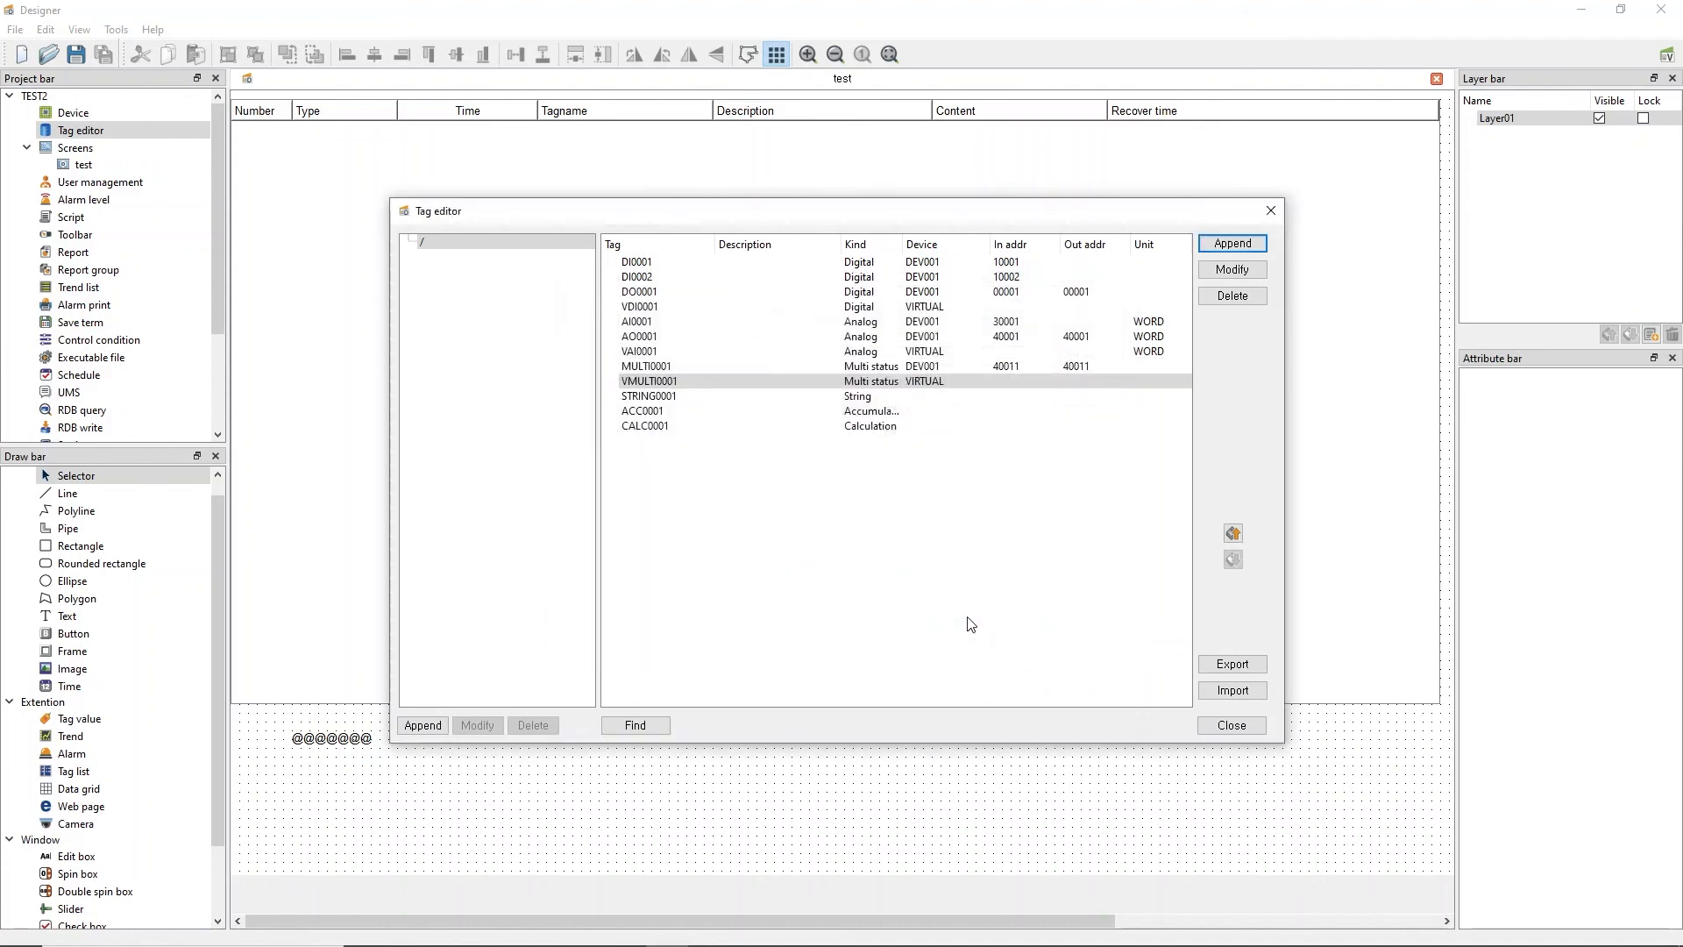